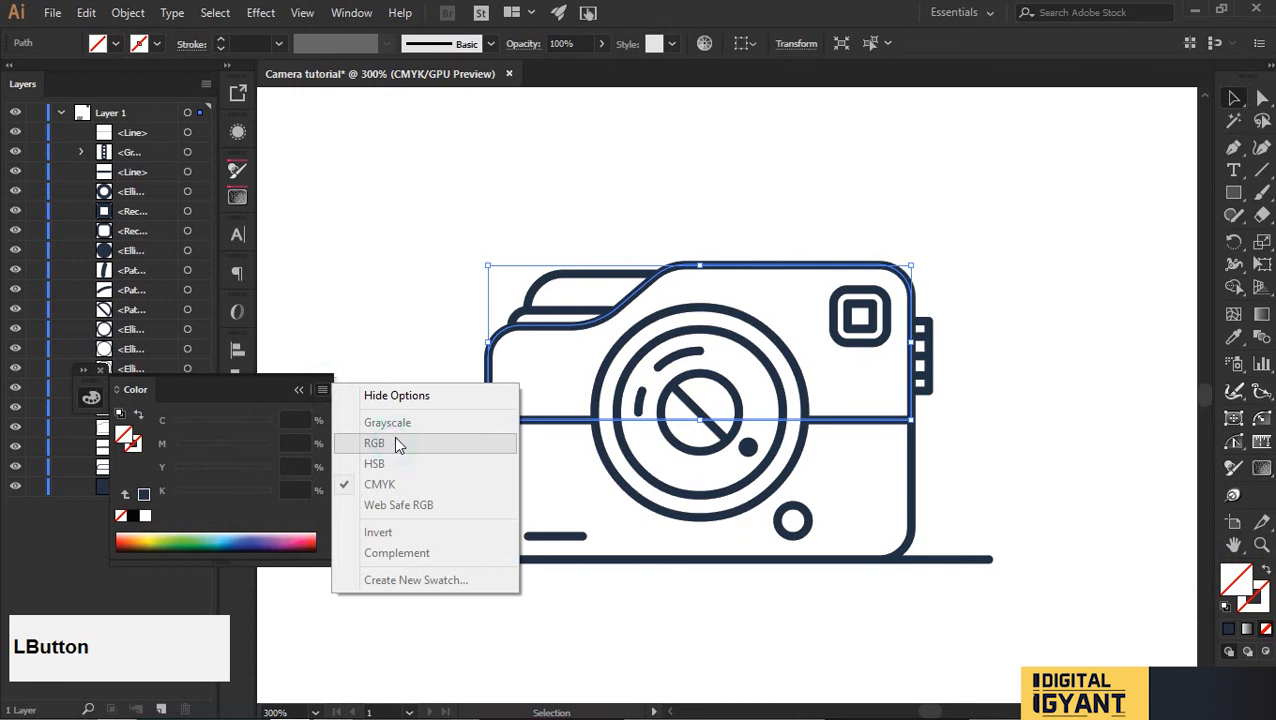
Select the camera's upper body section and switch its color sliders to RGB mode.
click(536, 363)
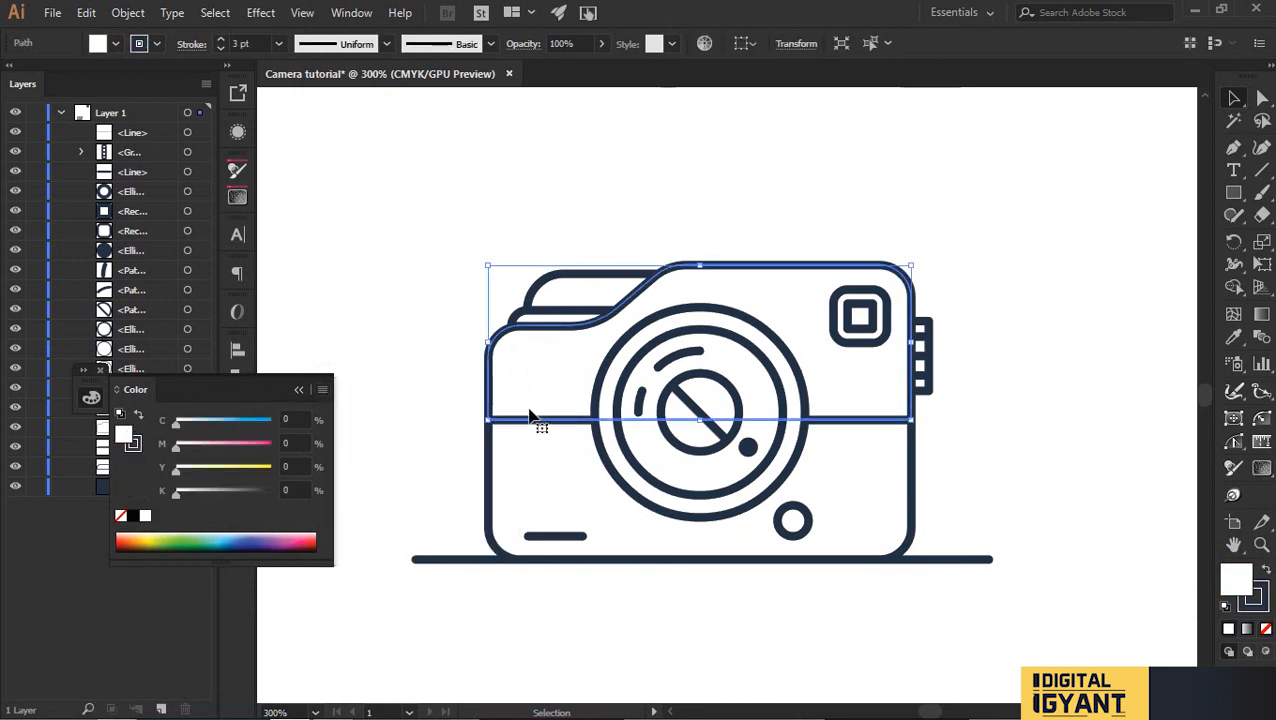
click(321, 390)
click(375, 445)
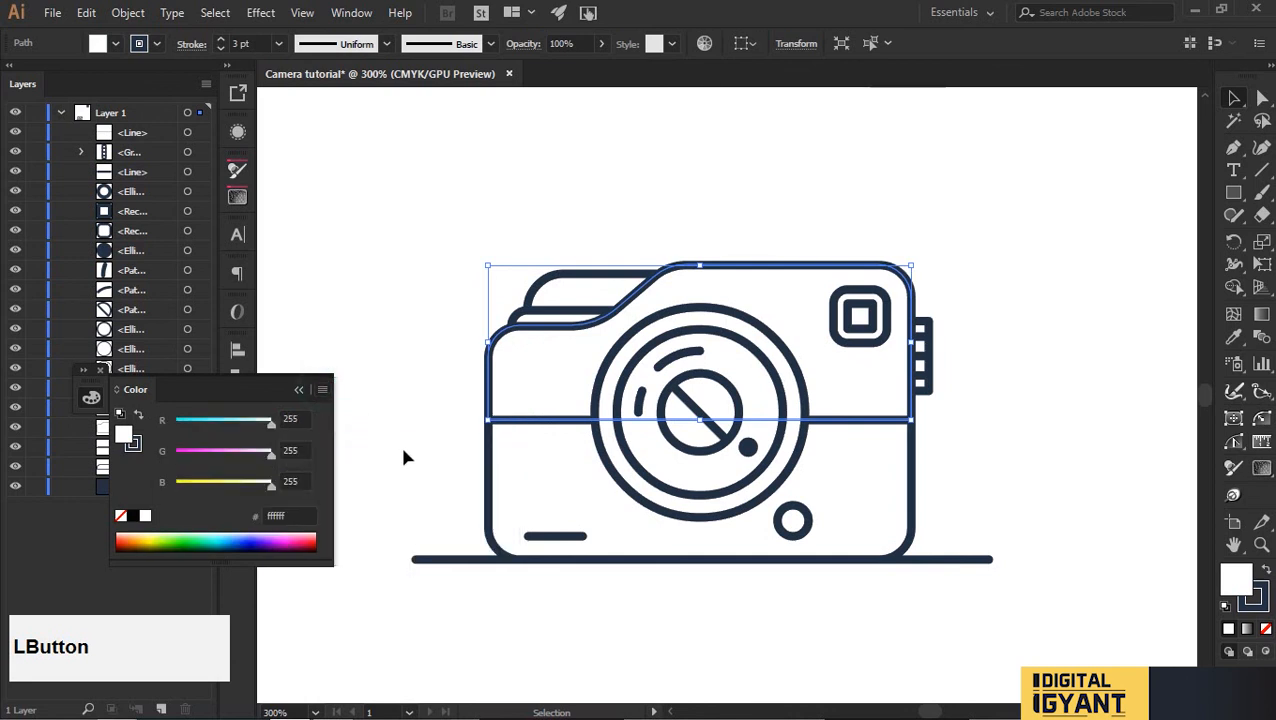
click(993, 428)
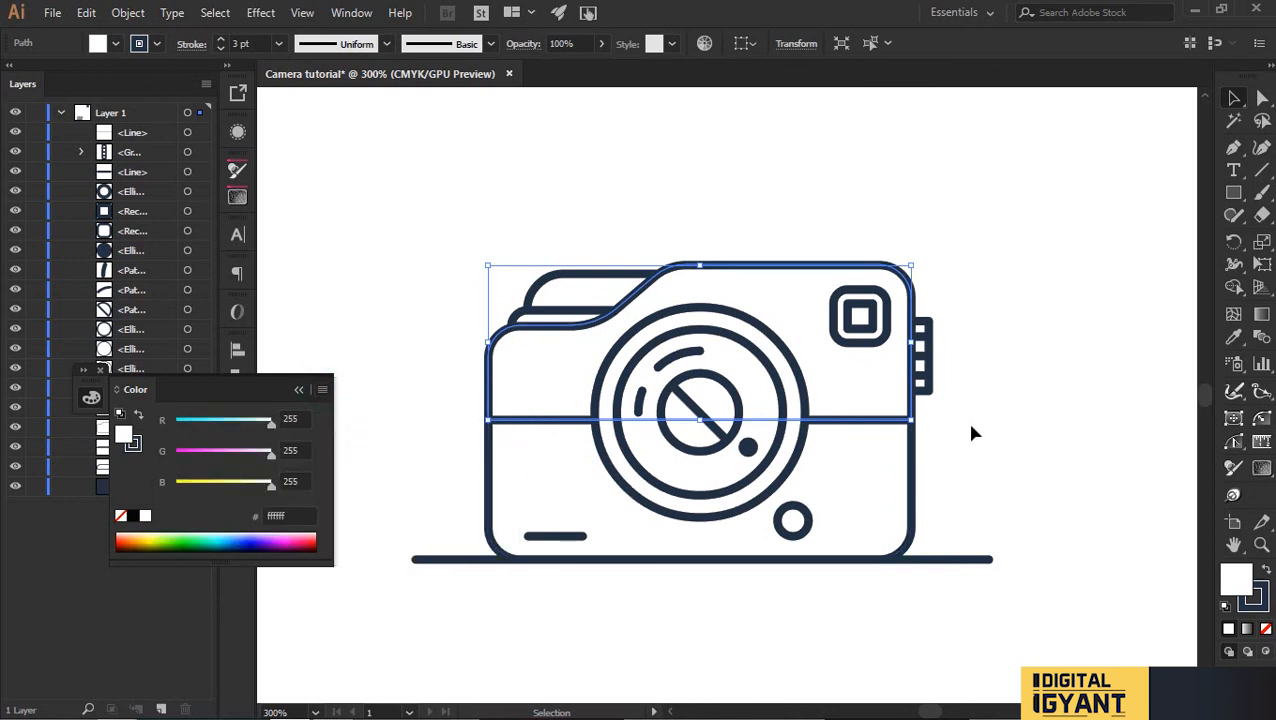
click(889, 423)
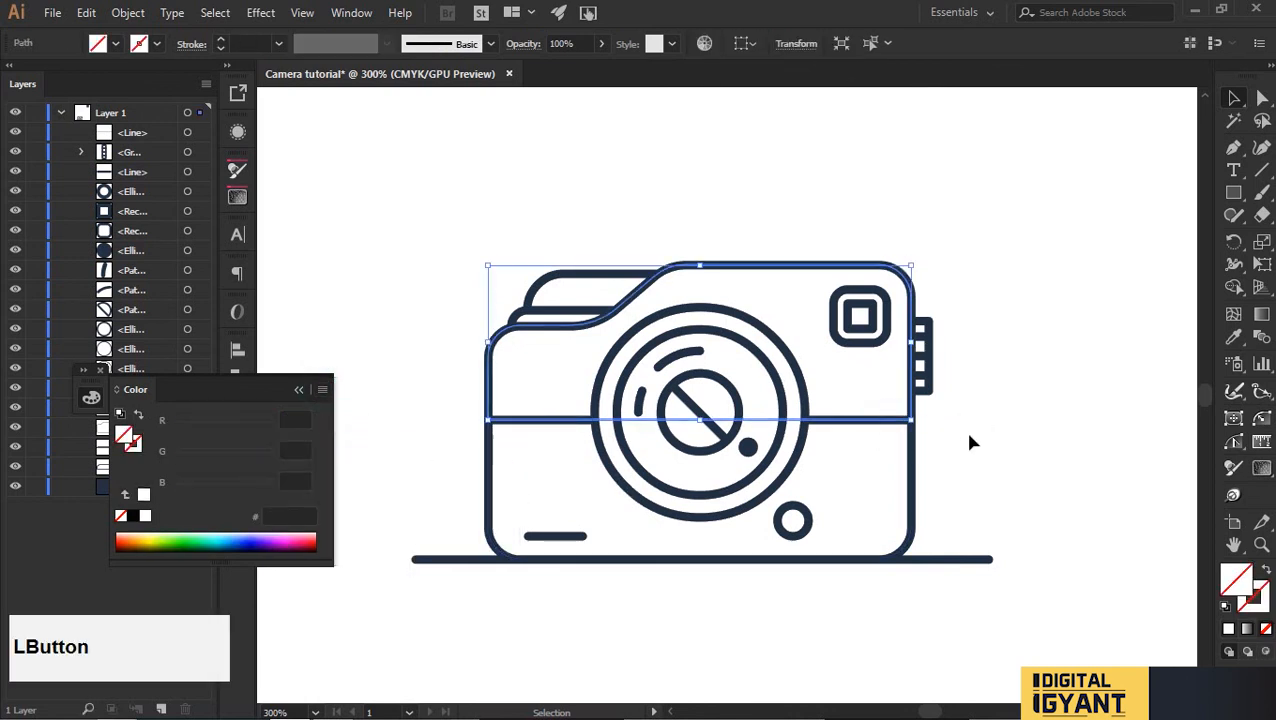
drag(868, 443, 1005, 515)
key(ctrl+z)
key(i)
click(913, 442)
key(v)
key(slash)
click(918, 423)
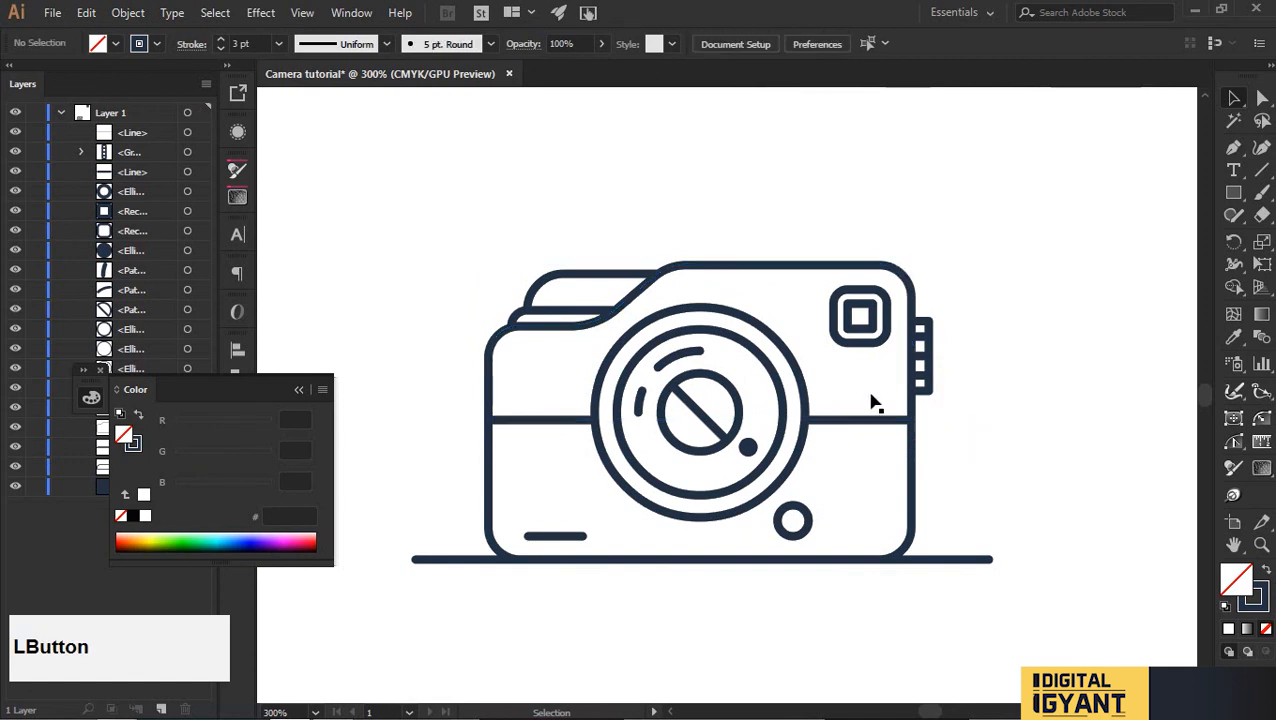
Remove the stroke from the camera's upper body section, keep its white fill and deselect it.
click(916, 420)
click(1267, 606)
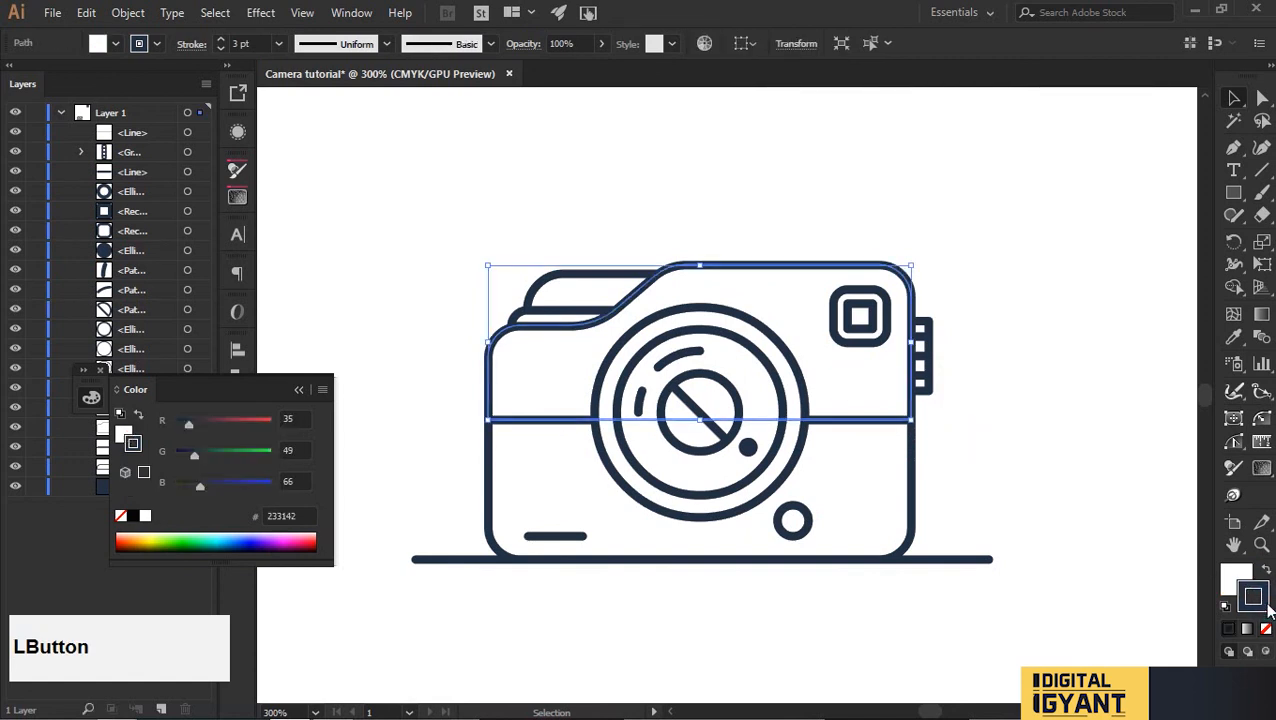
key(slash)
click(1231, 572)
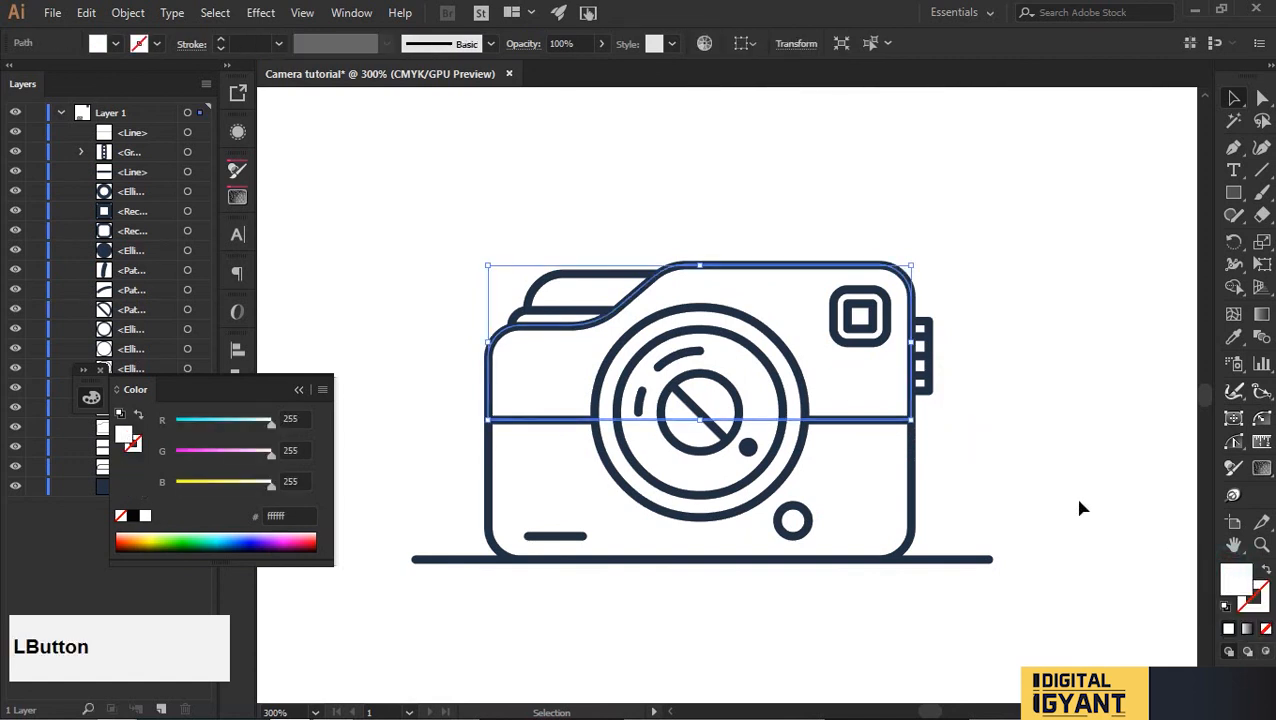
click(1030, 462)
Switch to Color Hunt in the browser and filter the palettes to Blue.
key(alt)
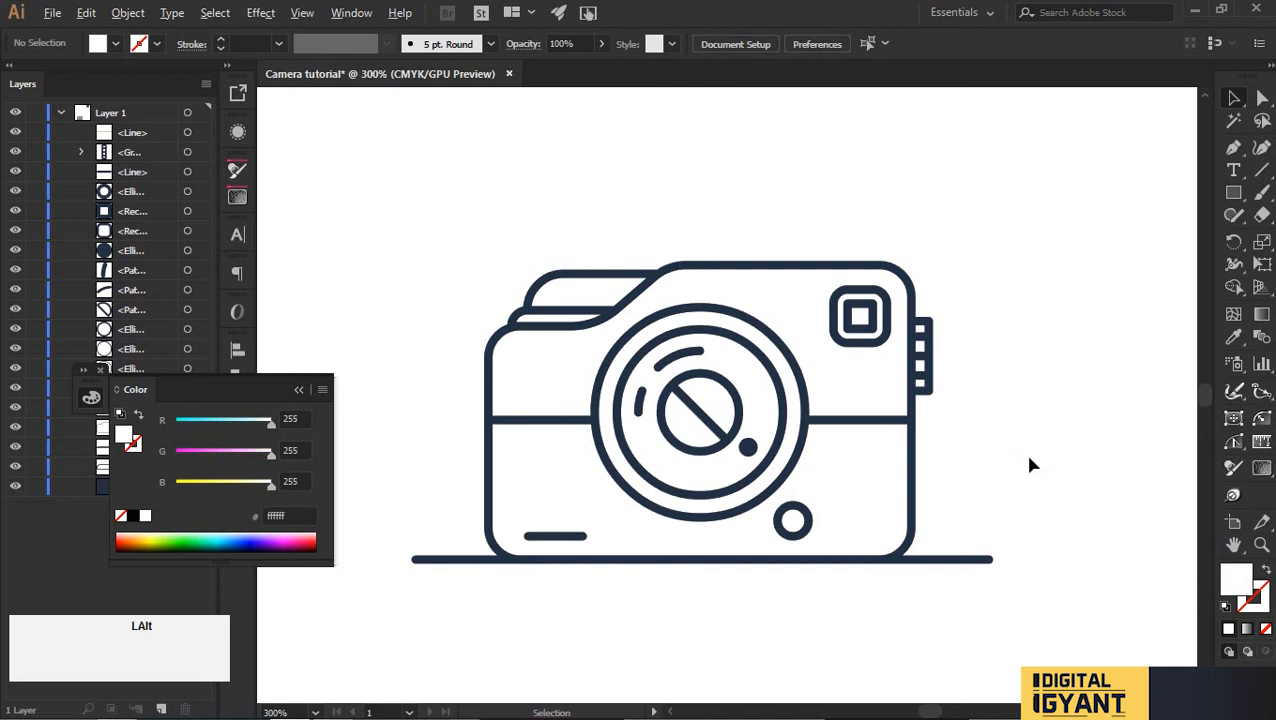
key(alt+Tab)
click(1054, 62)
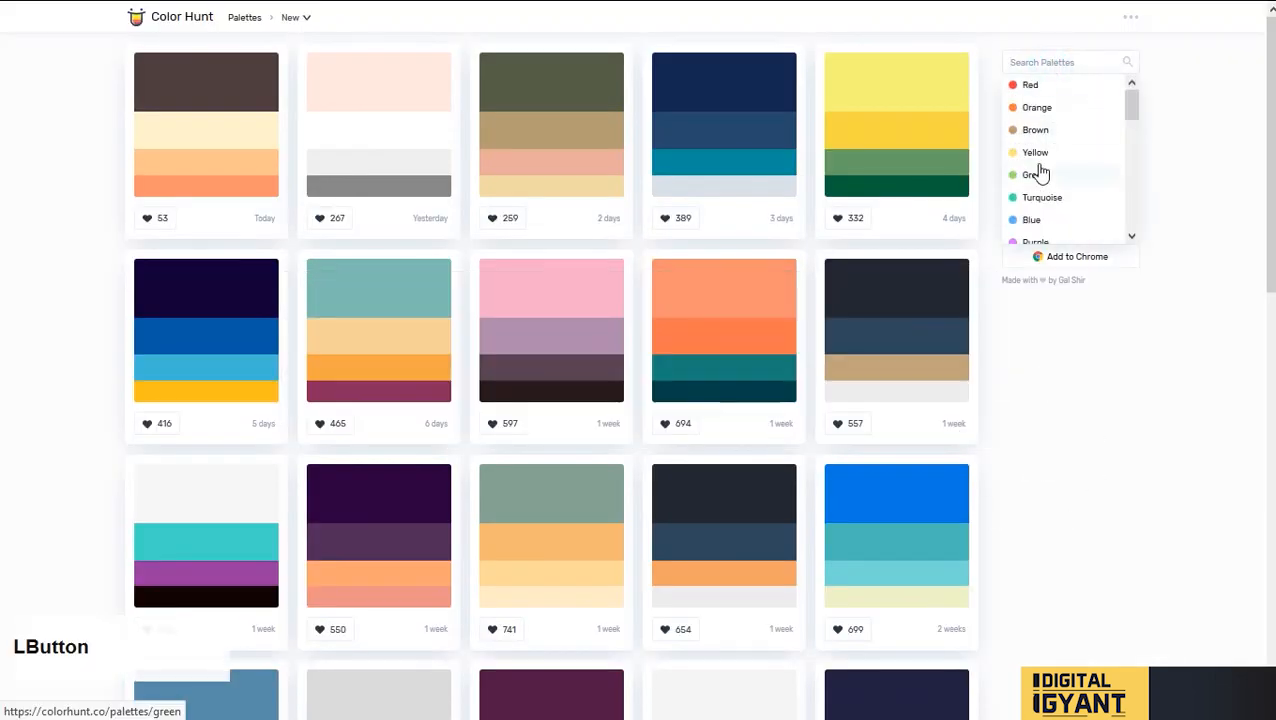
scroll(1042, 170, down, 1)
click(1042, 170)
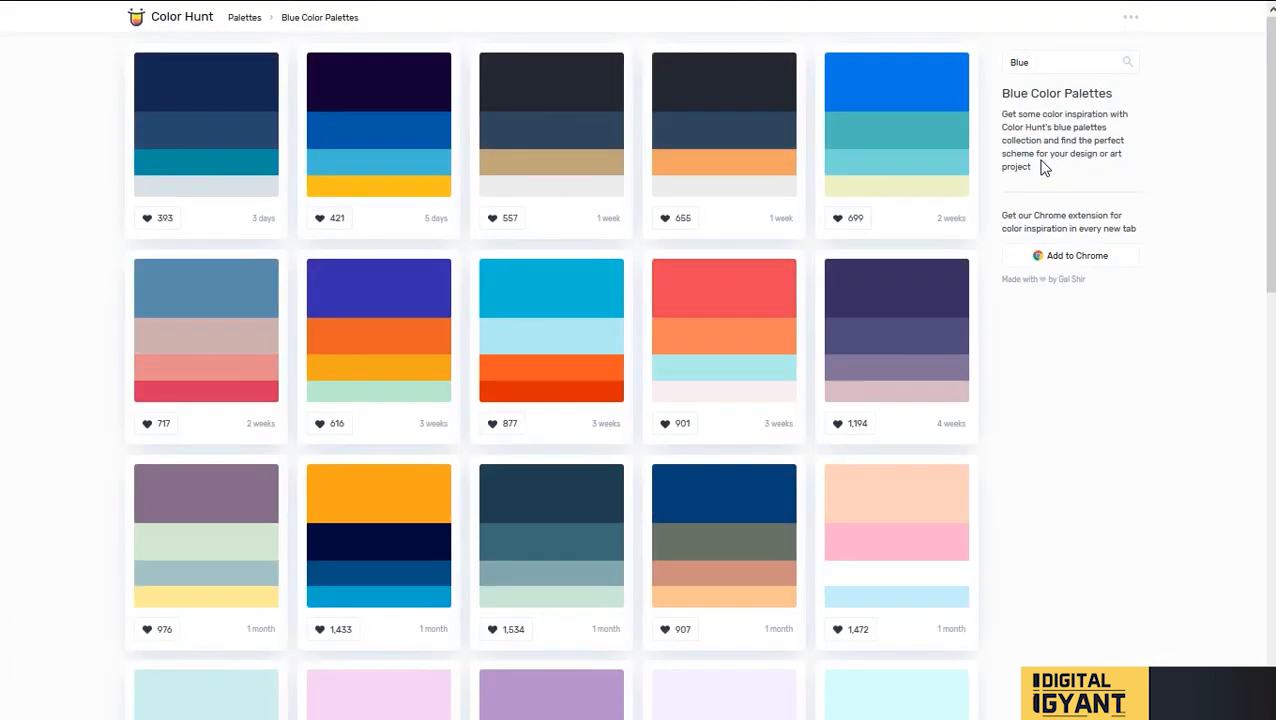
Browse the blue palettes and copy the light blue hex code #46B3E6.
scroll(1042, 168, down, 15)
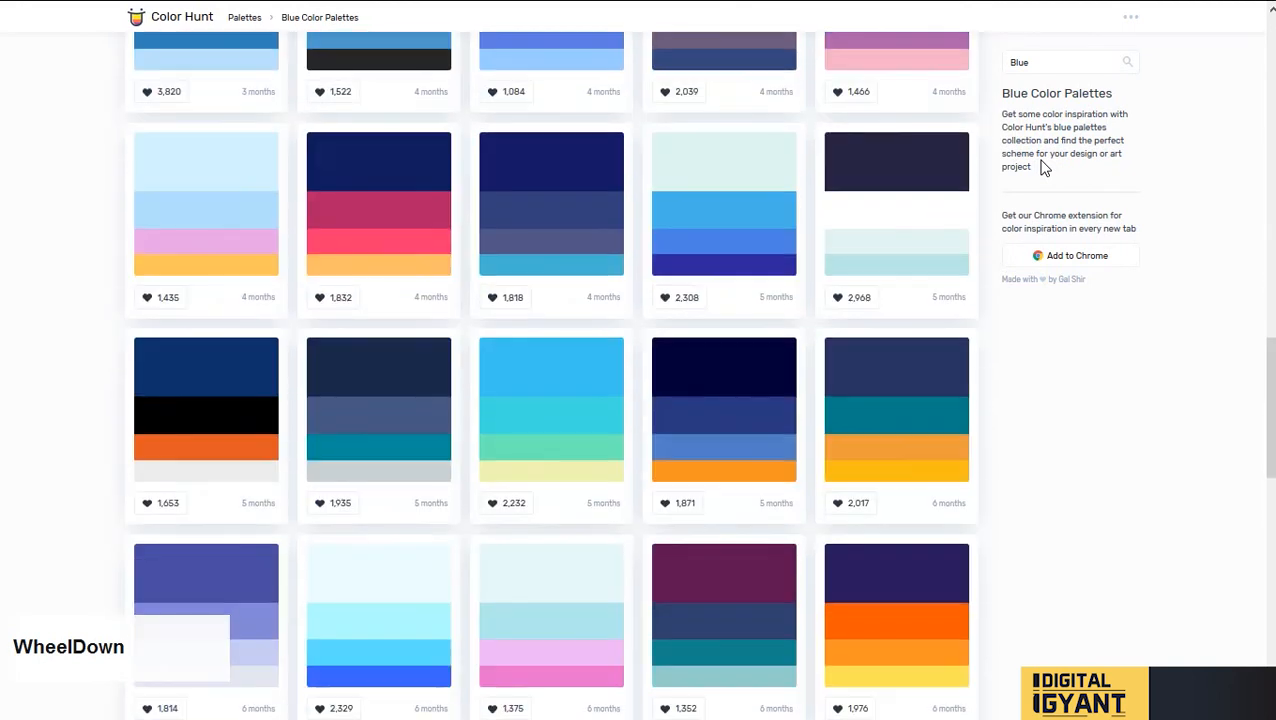
scroll(1042, 168, down, 3)
scroll(684, 157, up, 2)
click(677, 157)
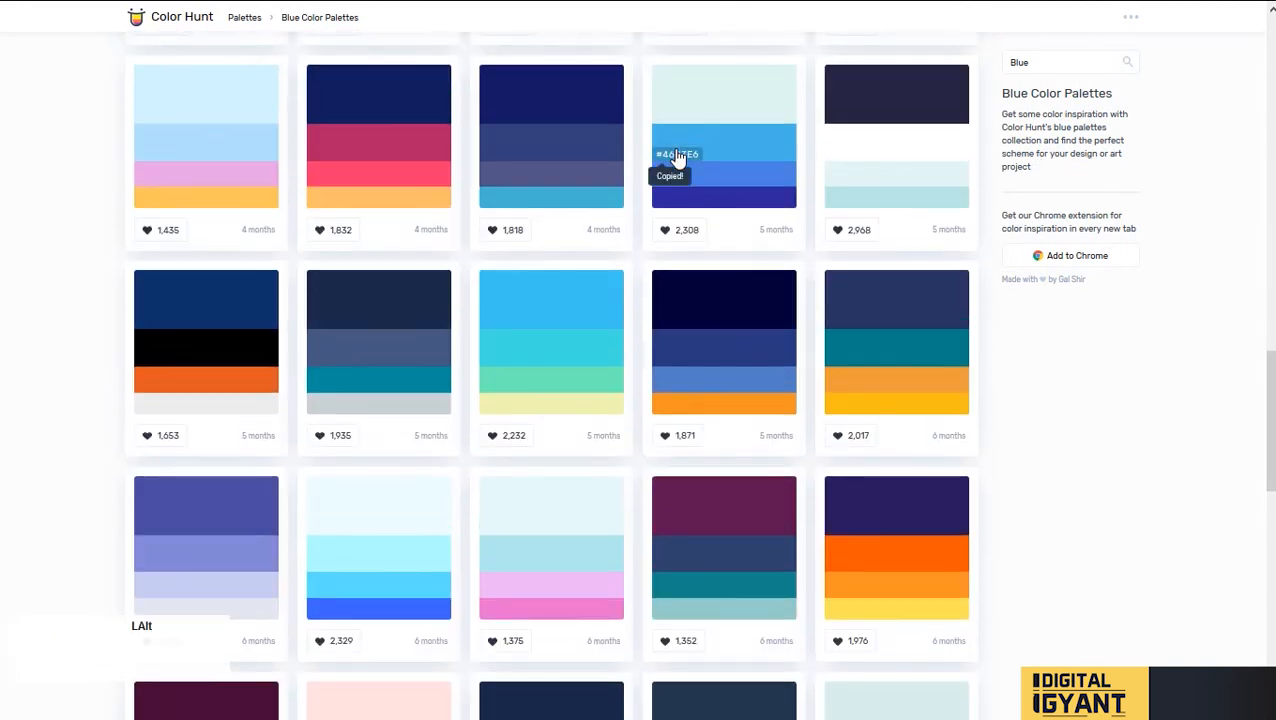
Switch back to Illustrator and fill the camera's upper body section with #46b3e6.
key(alt+Tab)
click(830, 363)
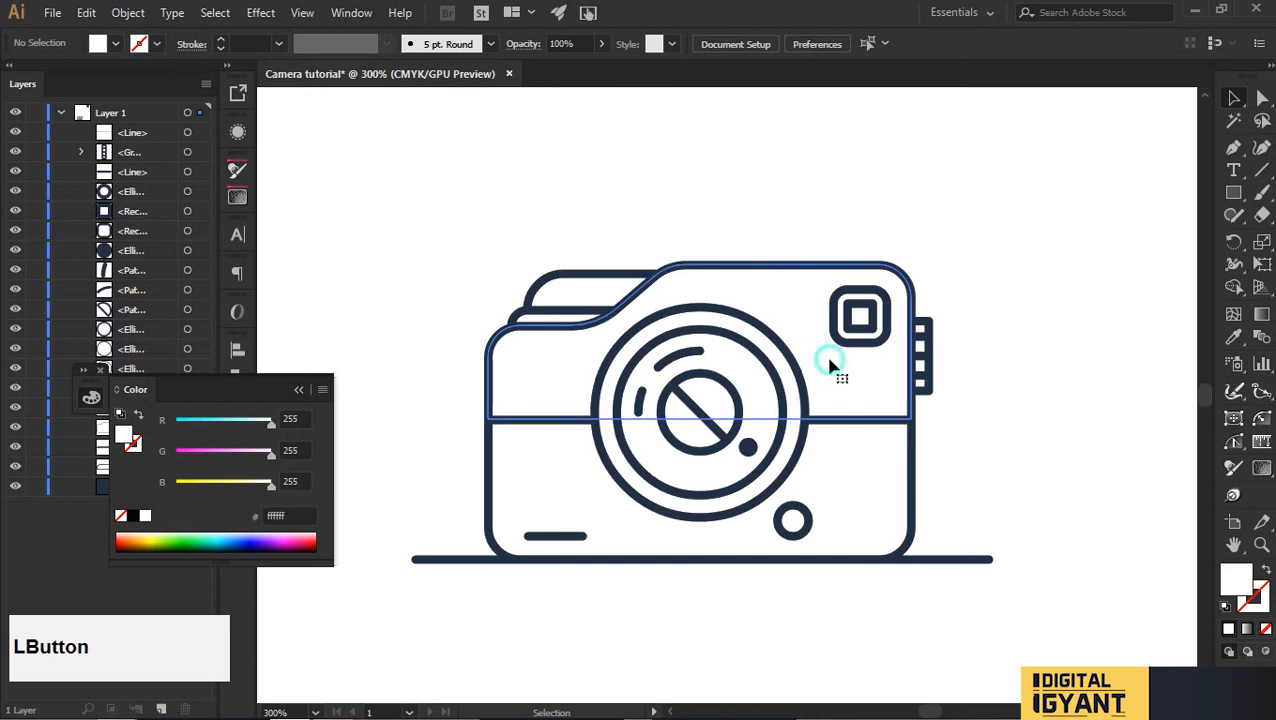
drag(305, 515, 237, 522)
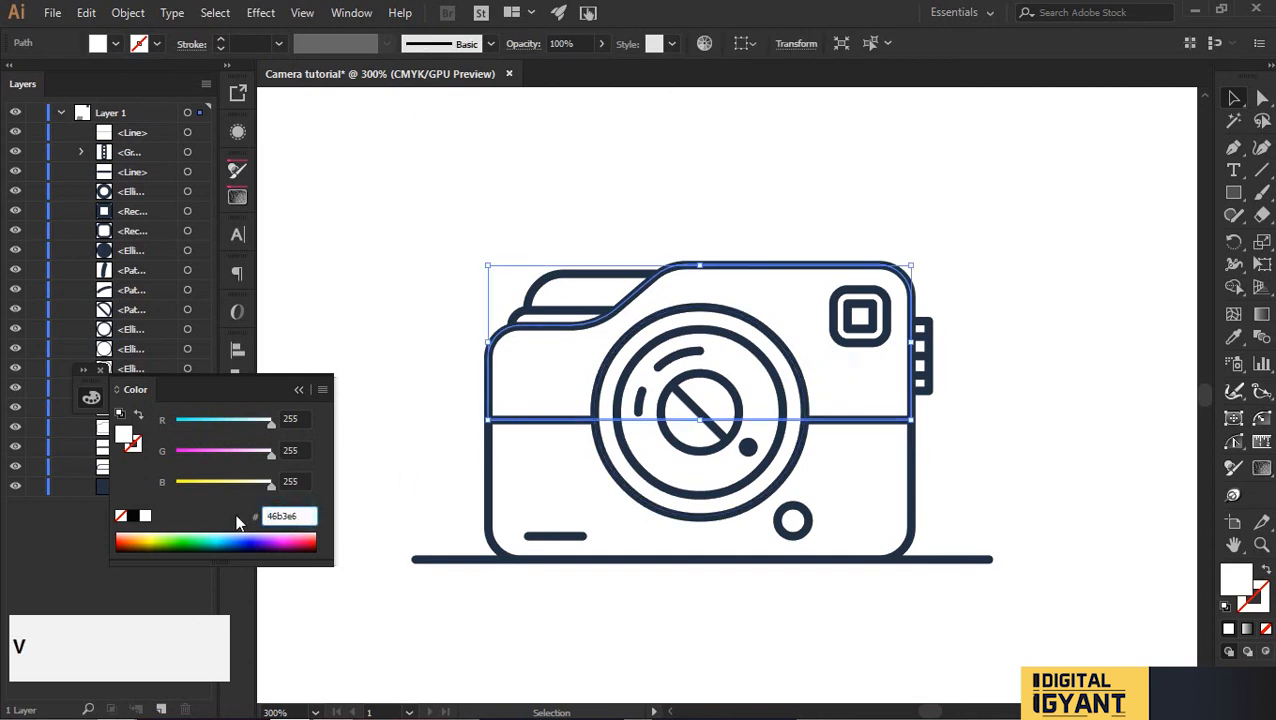
key(Return)
click(963, 441)
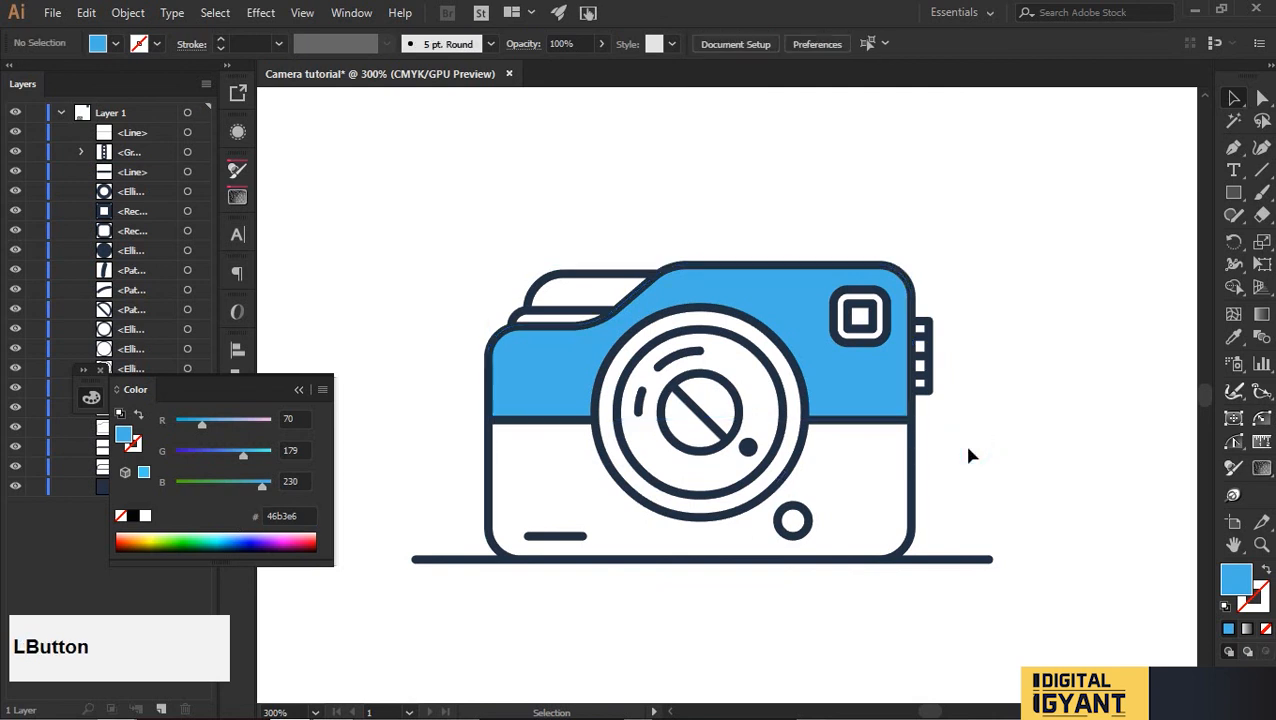
Duplicate the full camera body shape in front and remove the copy's fill, leaving only its outline.
click(836, 470)
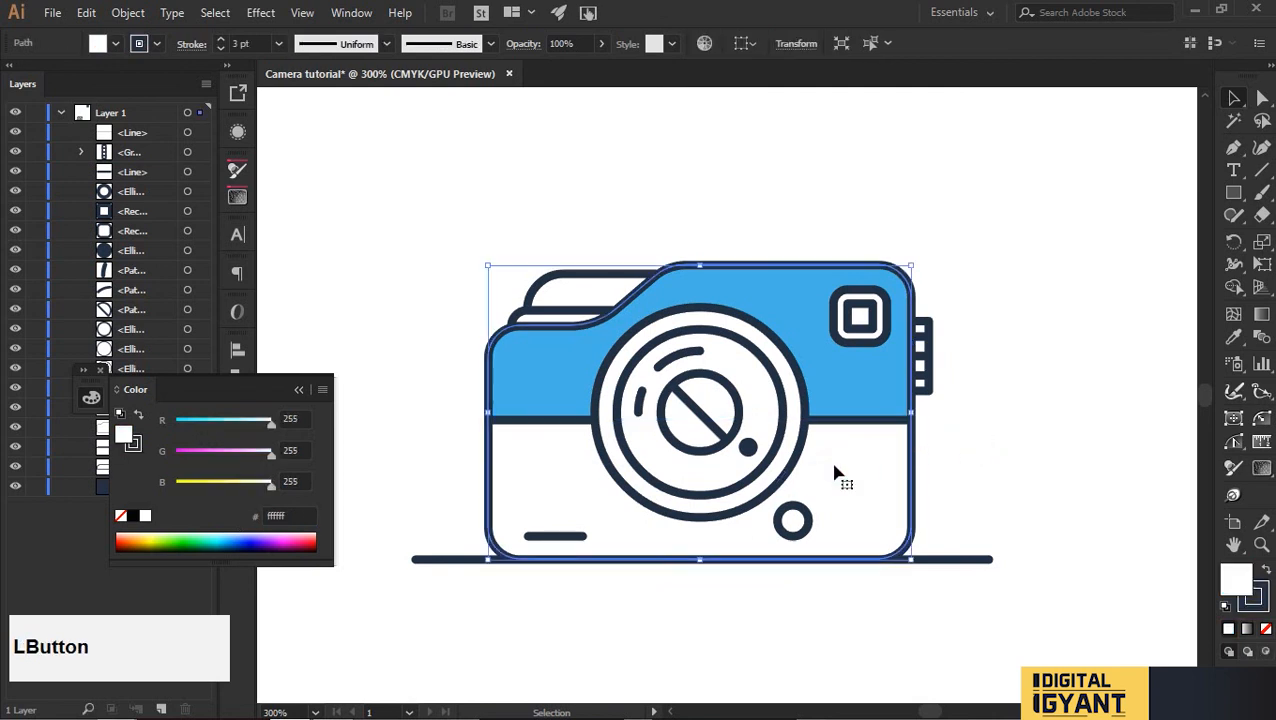
key(ctrl)
key(ctrl+f)
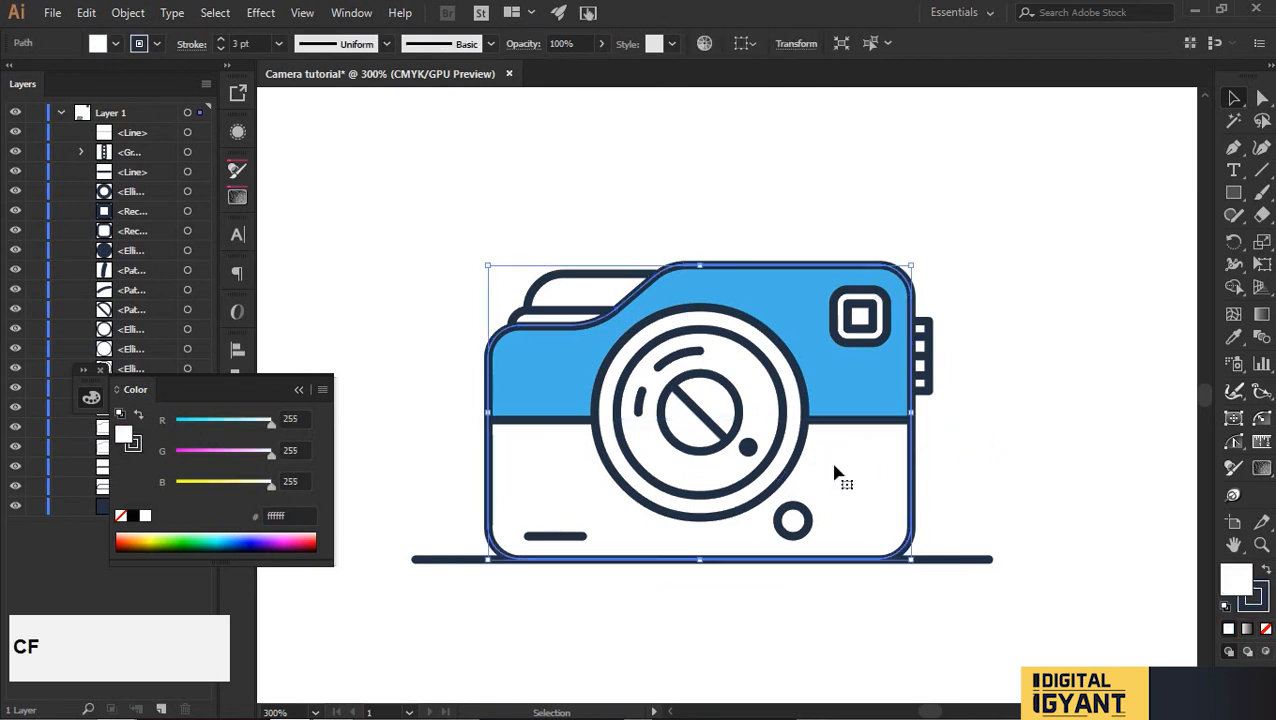
key(slash)
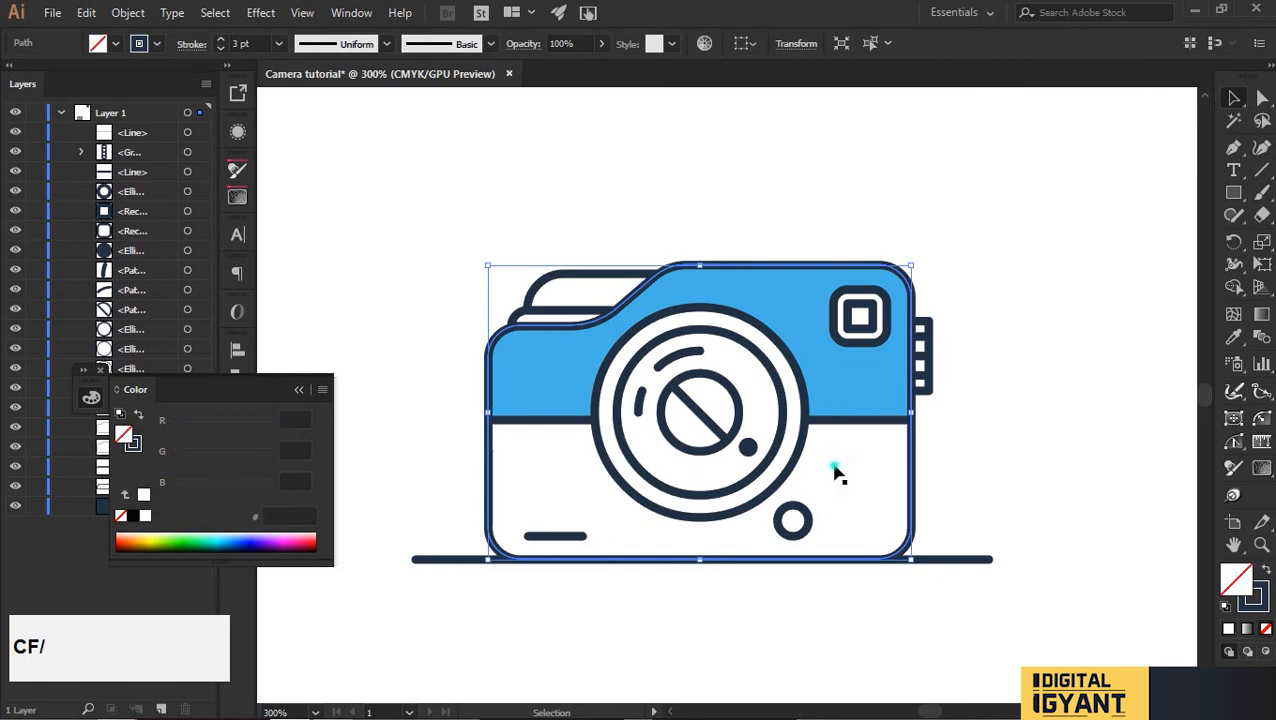
Remove the stroke from the white-filled camera body behind the outline copy and make its fill the active color.
click(838, 476)
click(1255, 597)
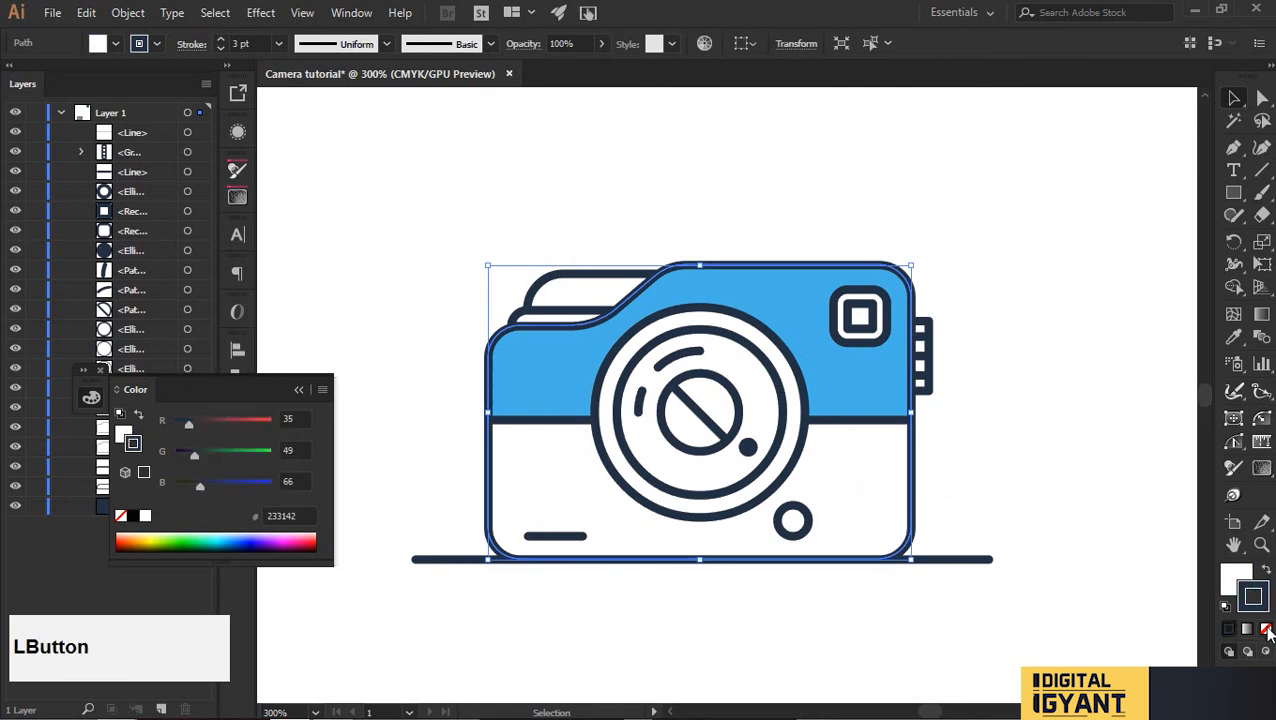
click(1265, 629)
click(1237, 580)
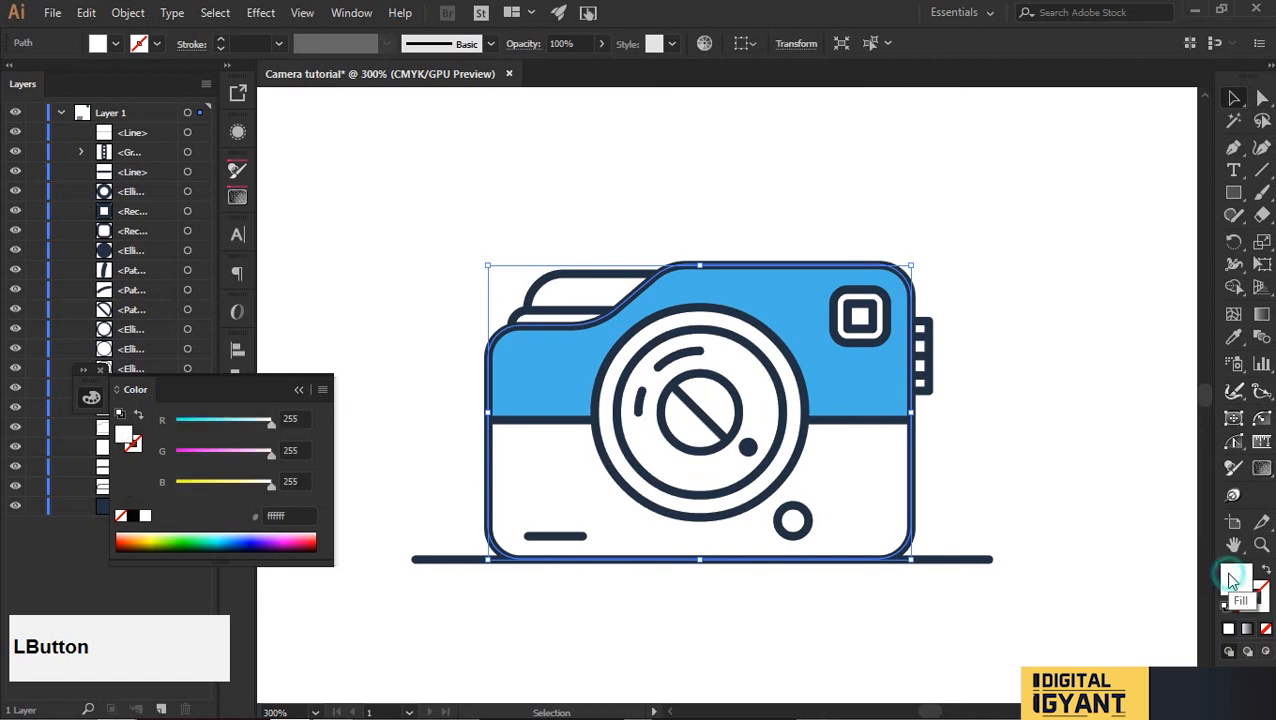
Switch to Color Hunt and copy the orange hex code #FB9224 from one of the blue palettes.
key(alt+Tab)
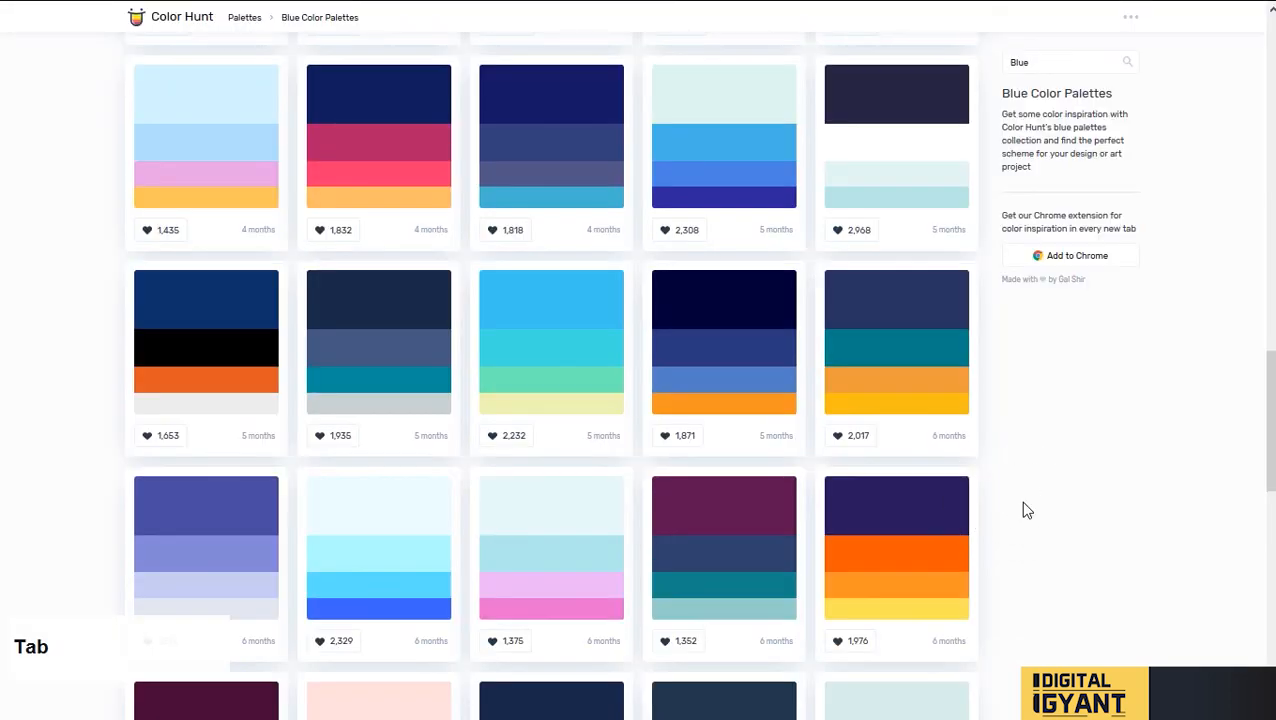
scroll(800, 435, down, 2)
scroll(788, 438, down, 2)
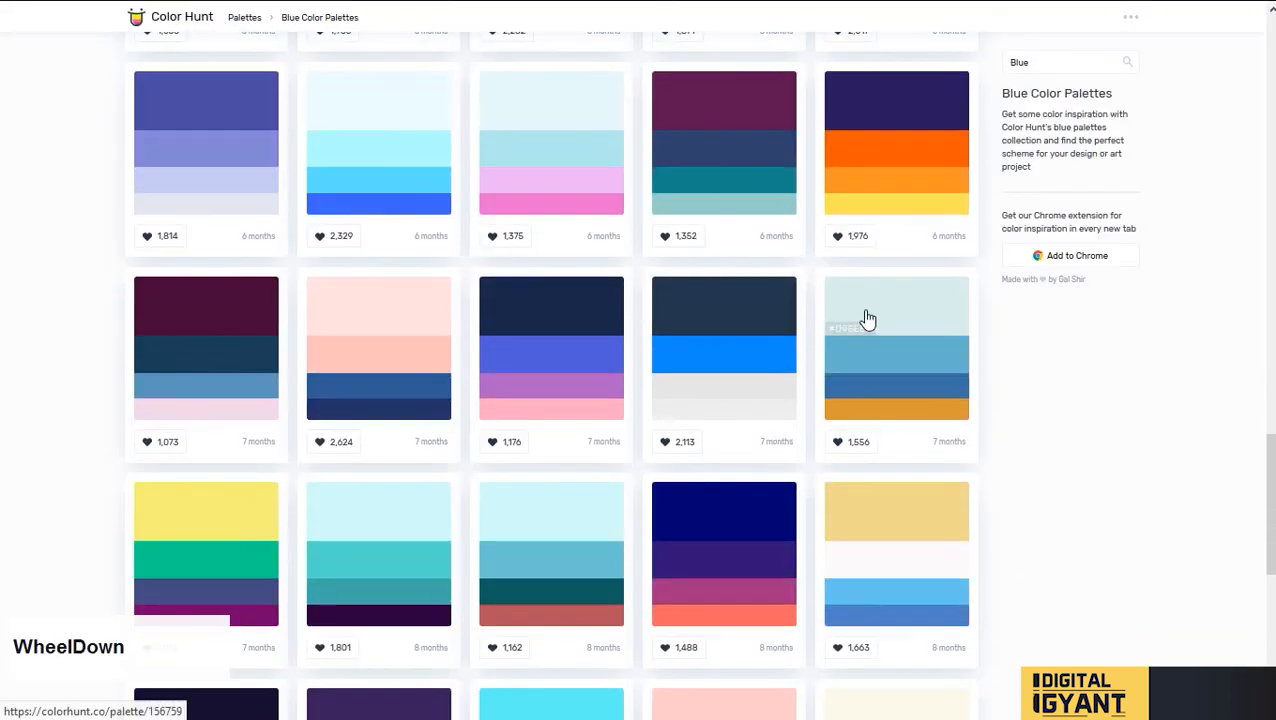
click(856, 193)
Switch back to Illustrator and fill the white camera body with orange #fb9224.
key(alt+Tab)
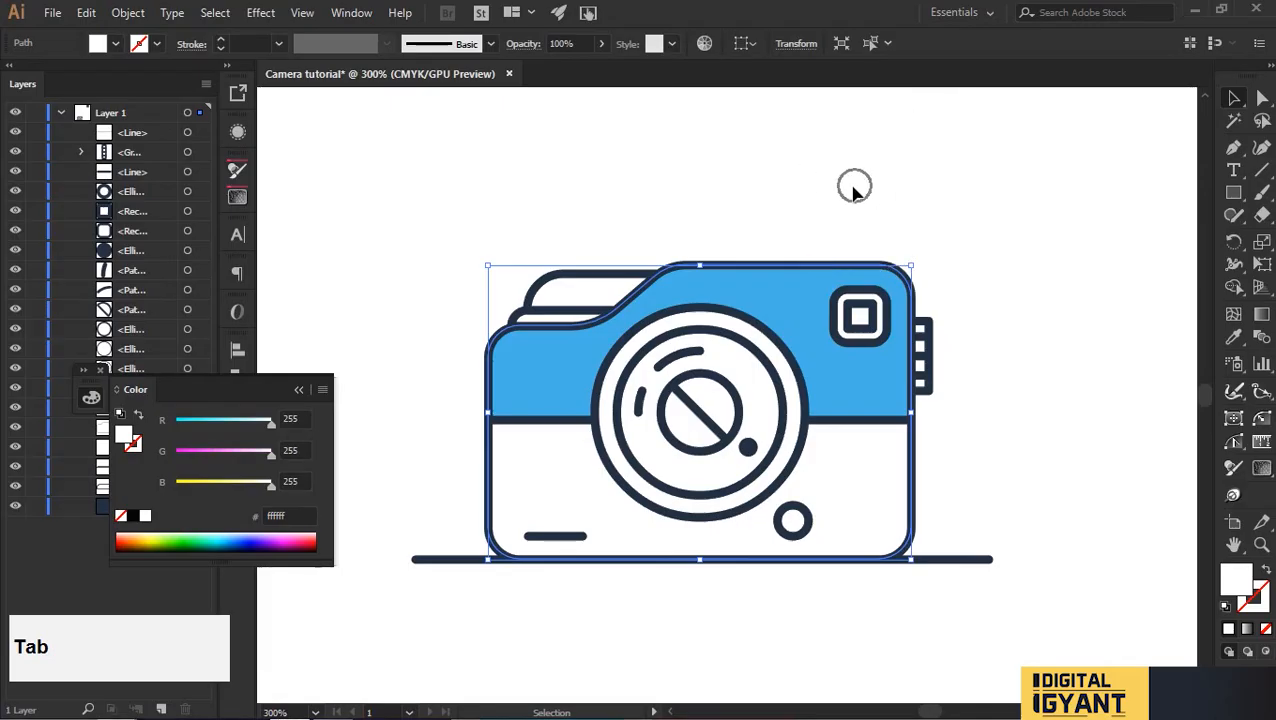
click(286, 516)
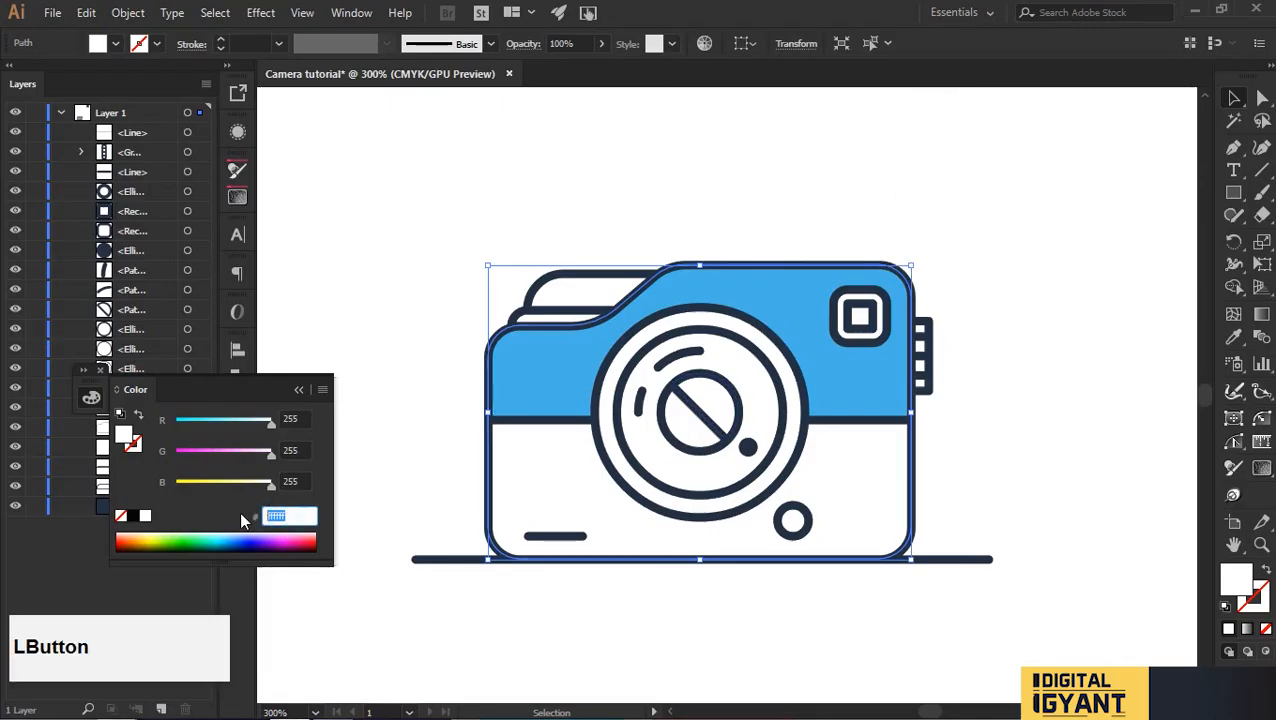
key(ctrl+v)
key(Return)
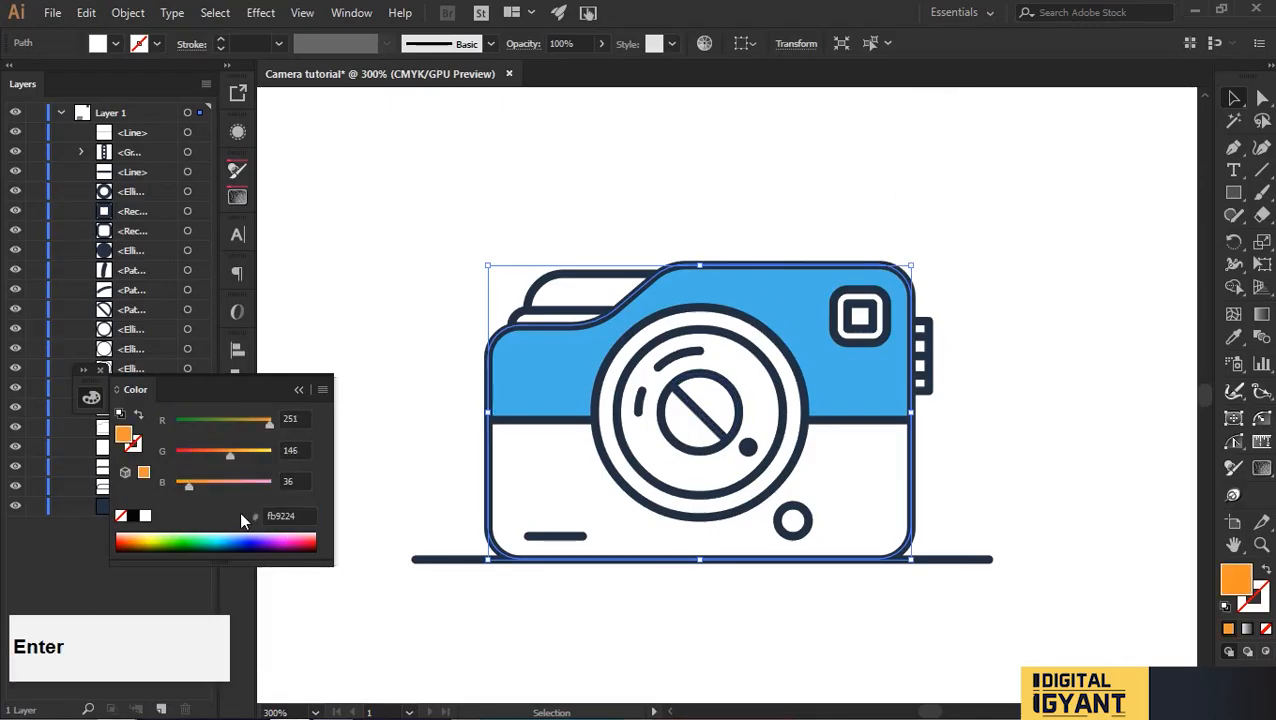
click(1003, 465)
key(space)
drag(977, 427, 1006, 402)
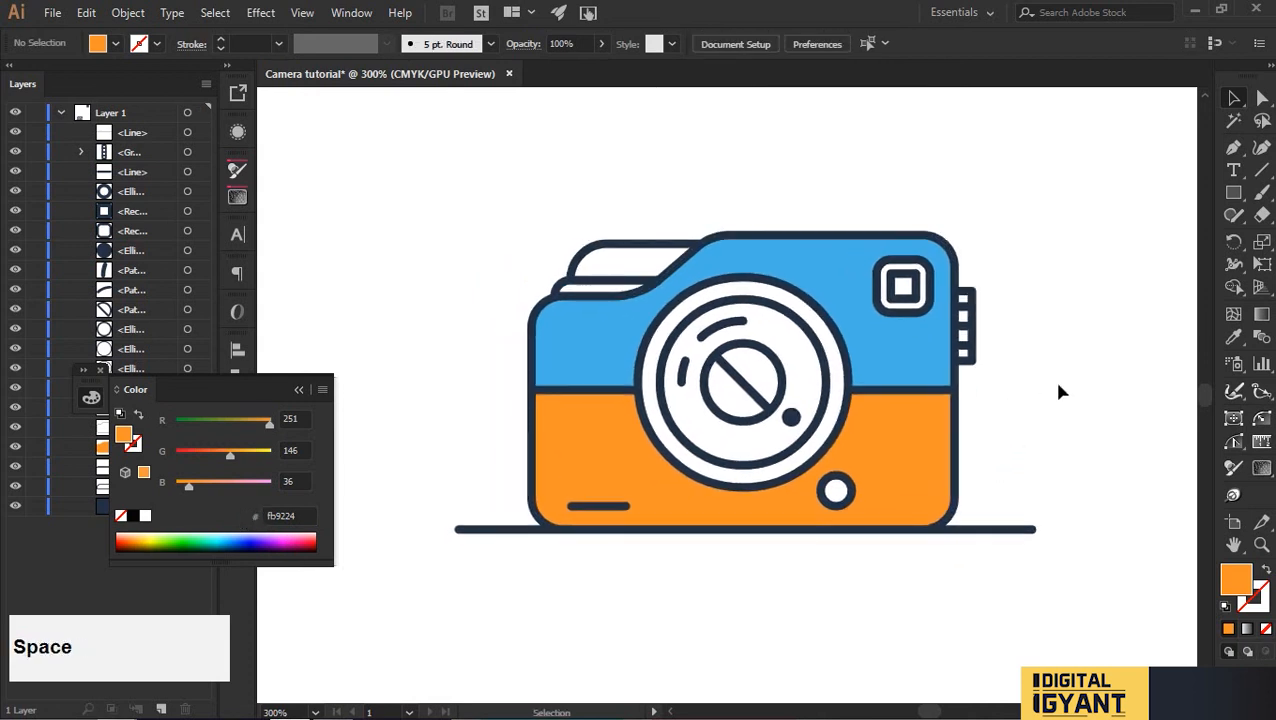
Undo the orange fill and the stroke removal on the camera body.
key(ctrl)
key(ctrl+z)
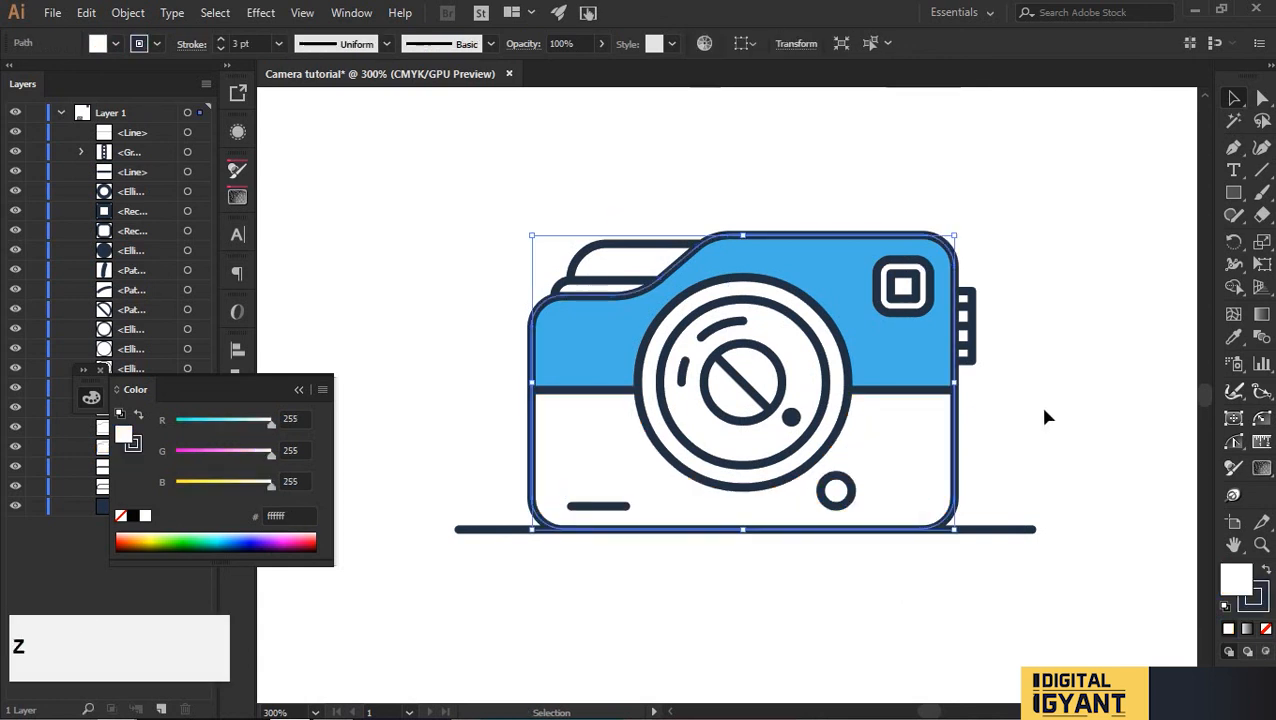
Set the white camera body's stroke to none and make its fill the active color.
click(1252, 598)
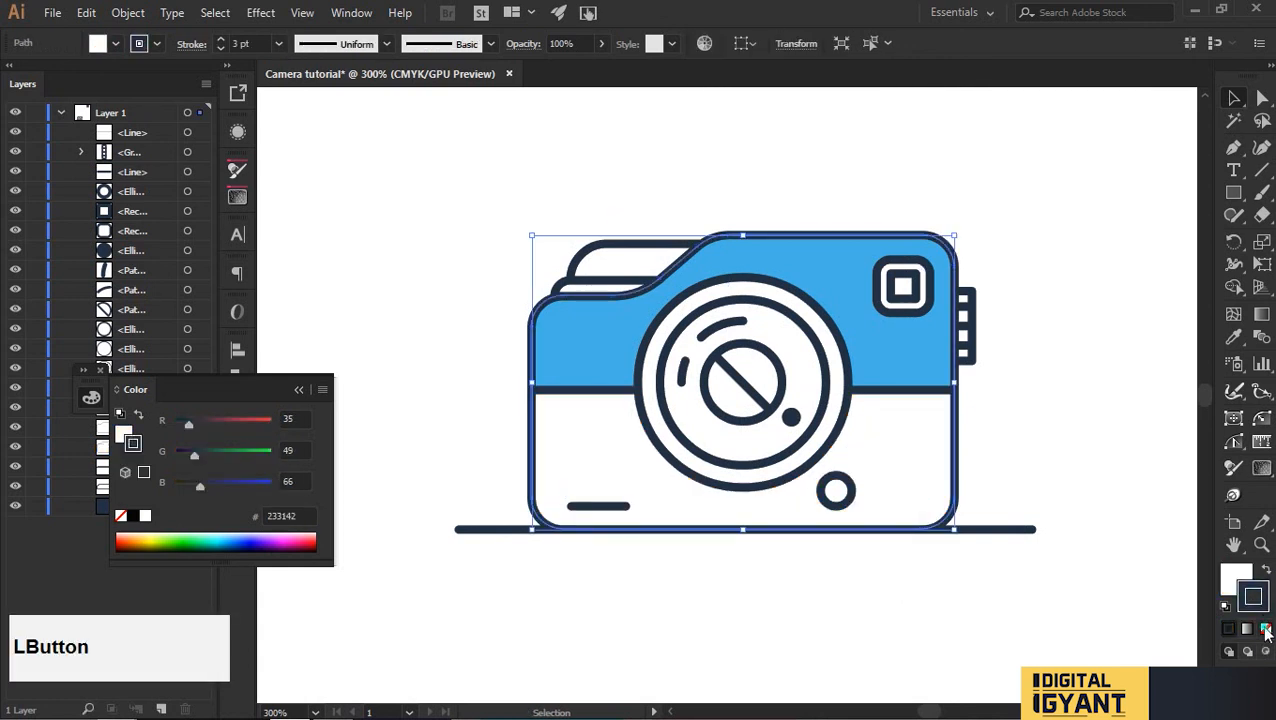
click(1265, 628)
click(1236, 578)
Sample the upper section's blue with the Eyedropper to fill the camera body, and deselect it.
click(1233, 337)
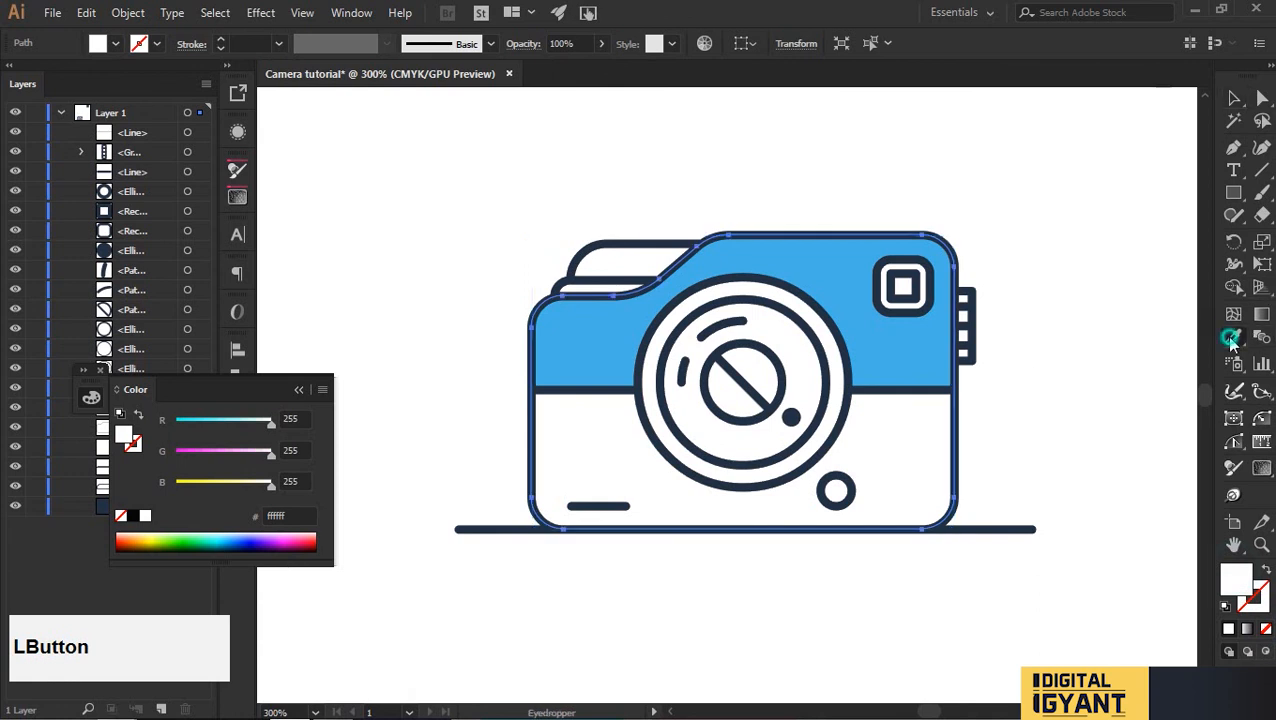
click(893, 331)
click(1233, 99)
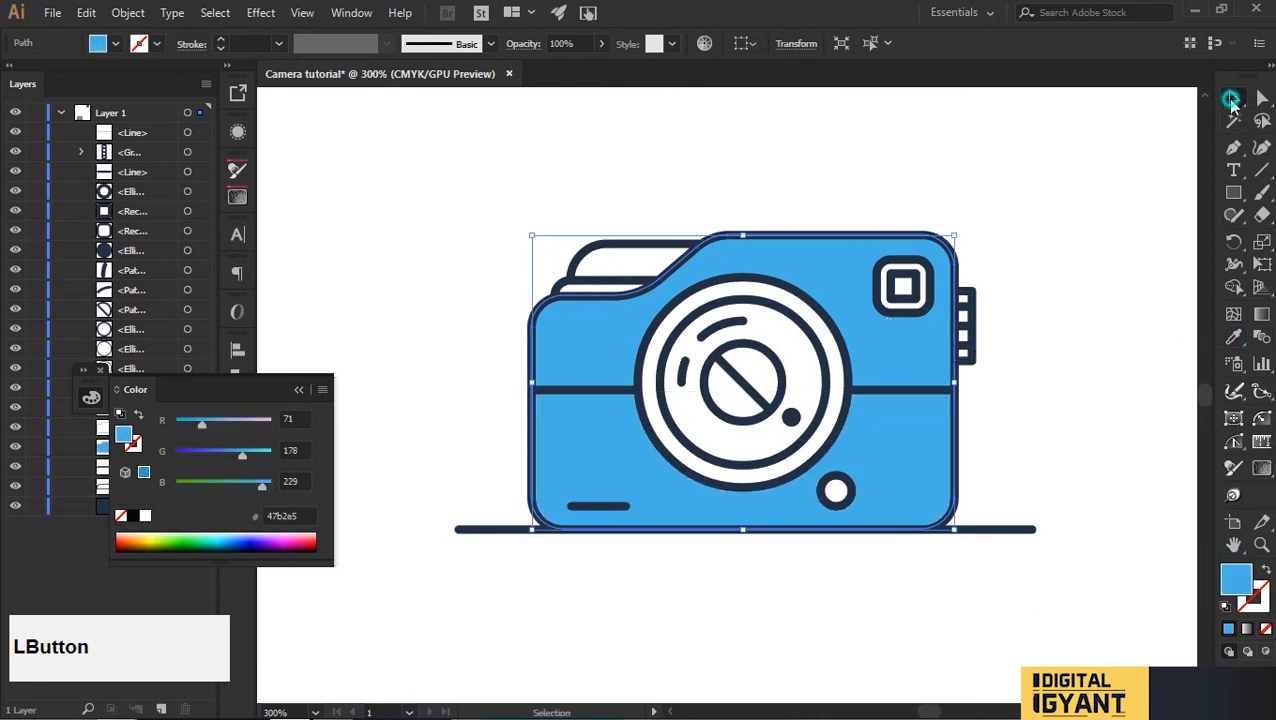
click(1068, 363)
scroll(1011, 441, up, 1)
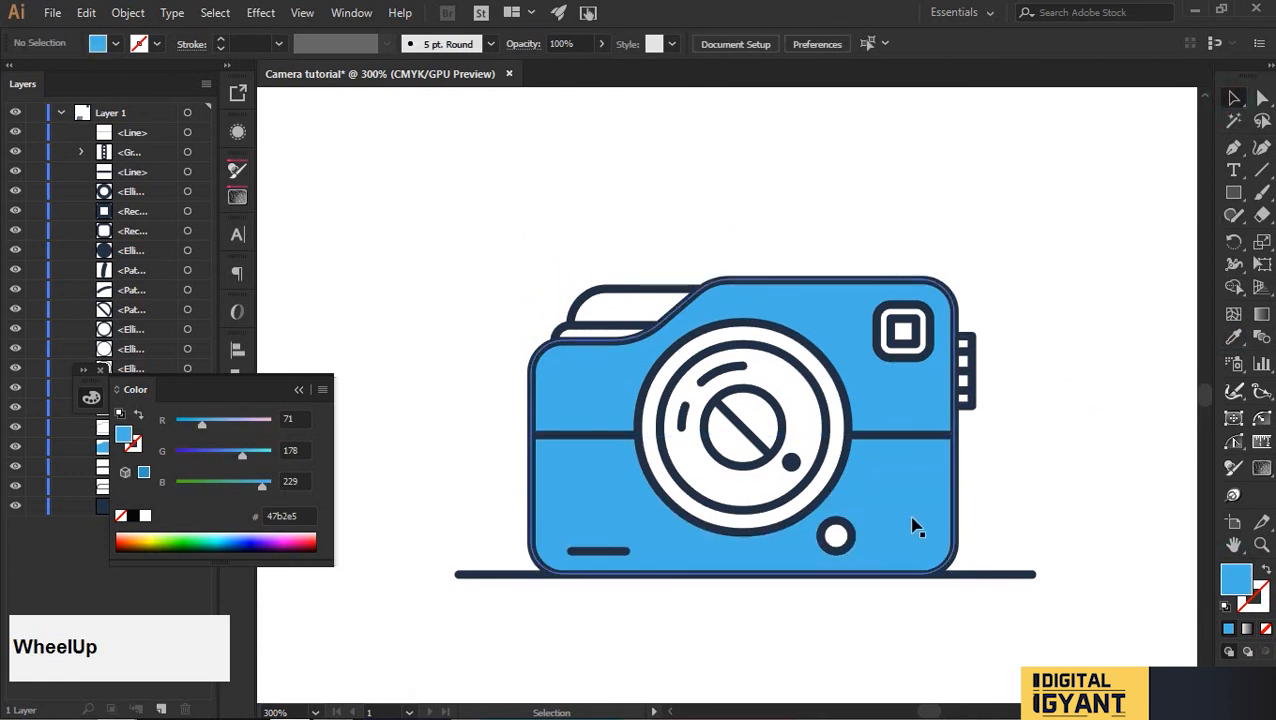
Darken the fill of the camera's lower body to #479eb8.
click(912, 527)
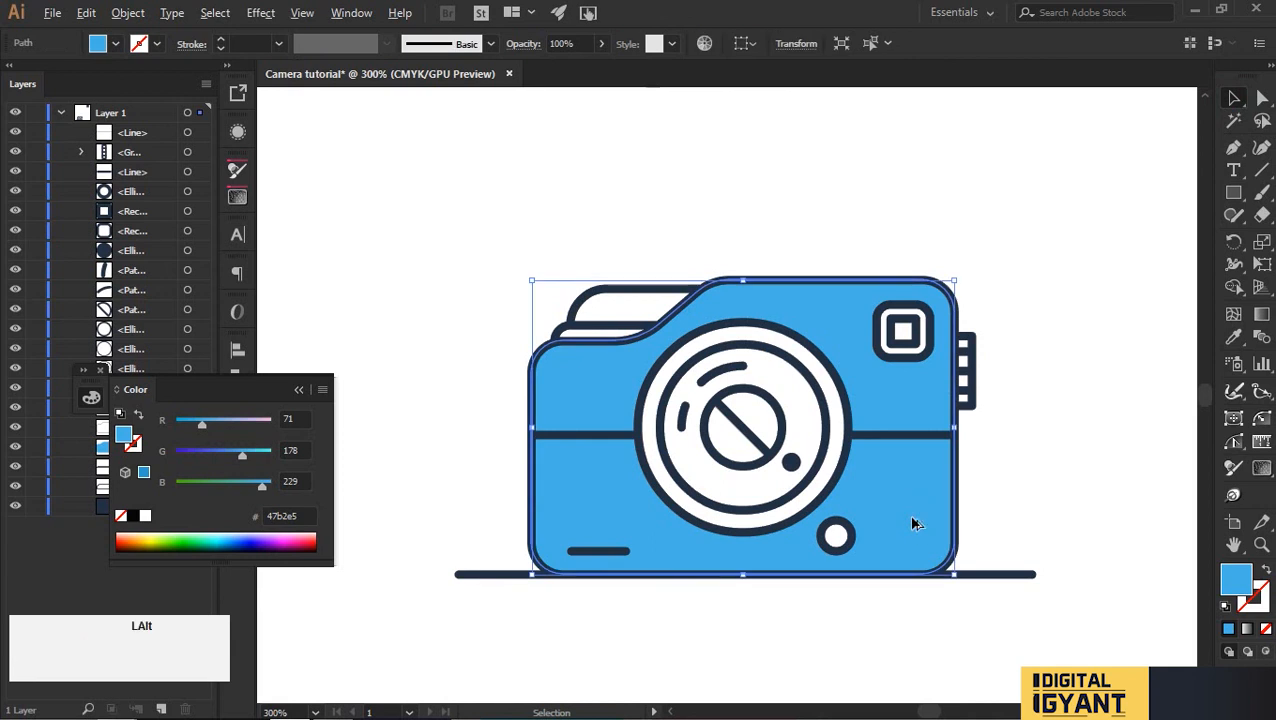
scroll(237, 451, up, 2)
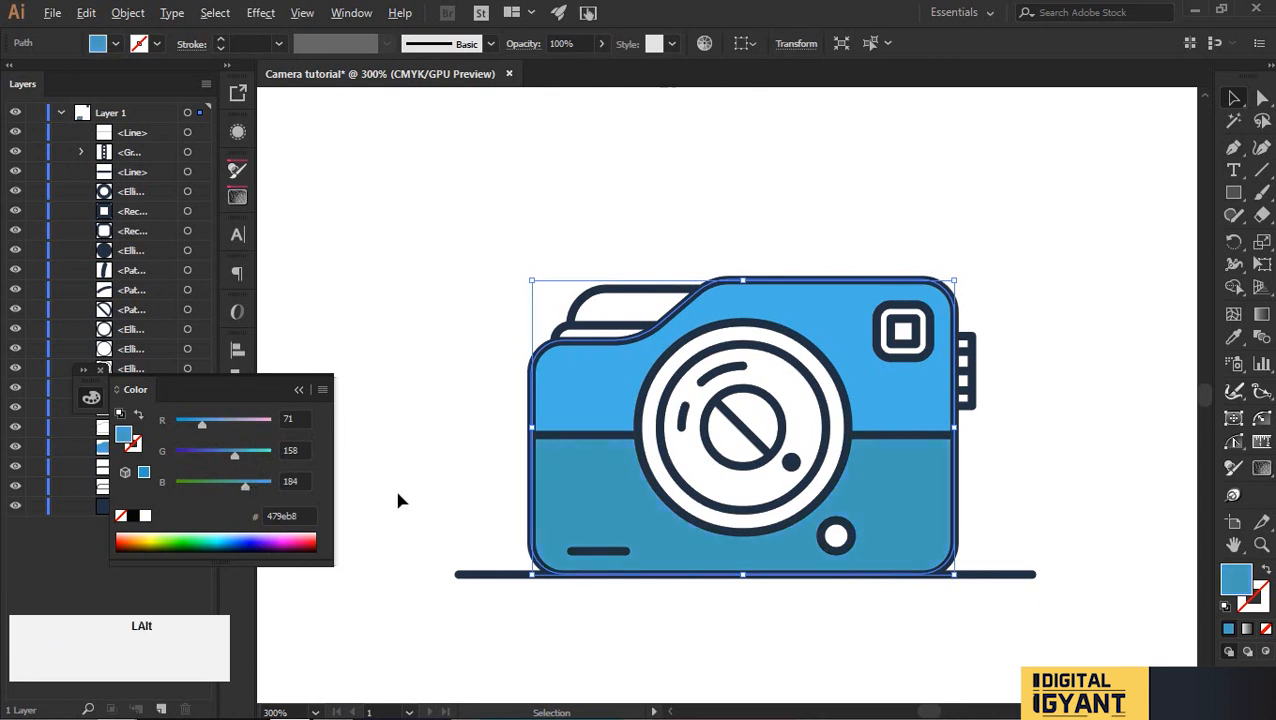
Copy the dark teal-blue #216583 from a Color Hunt palette and fill the camera's lower body with it.
key(alt+Tab)
scroll(728, 427, down, 1)
scroll(728, 427, down, 6)
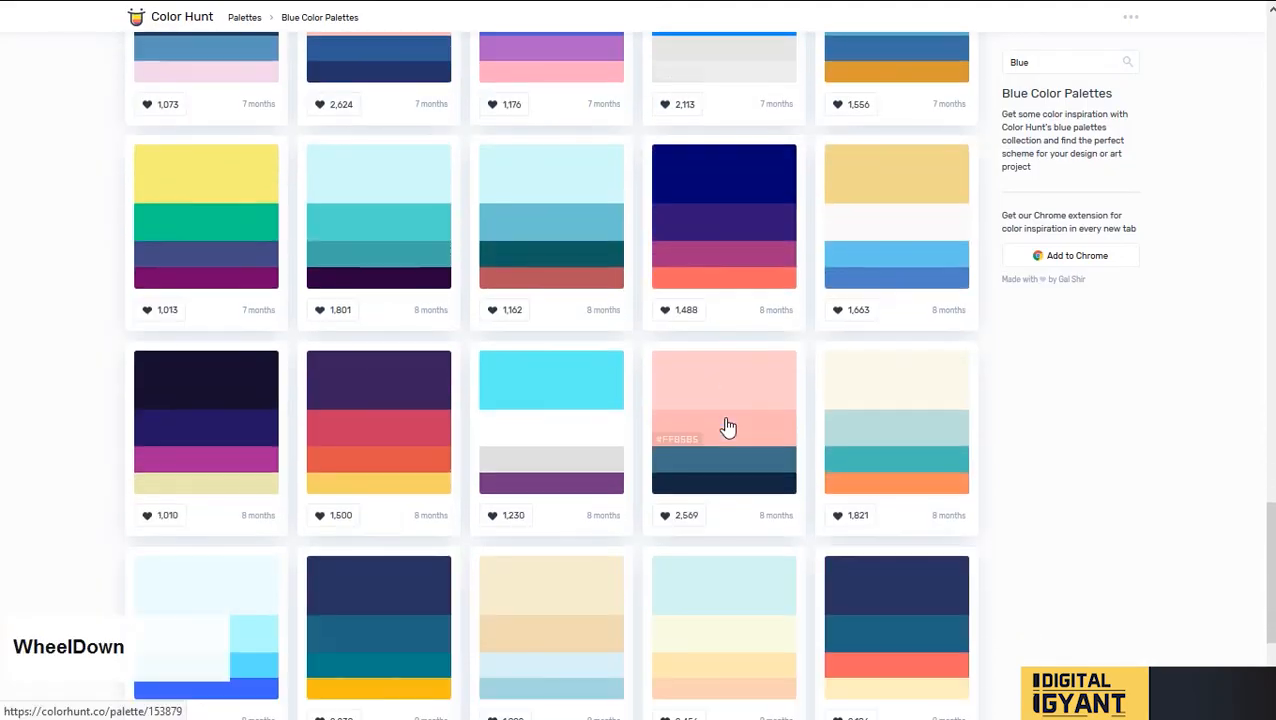
scroll(357, 382, down, 1)
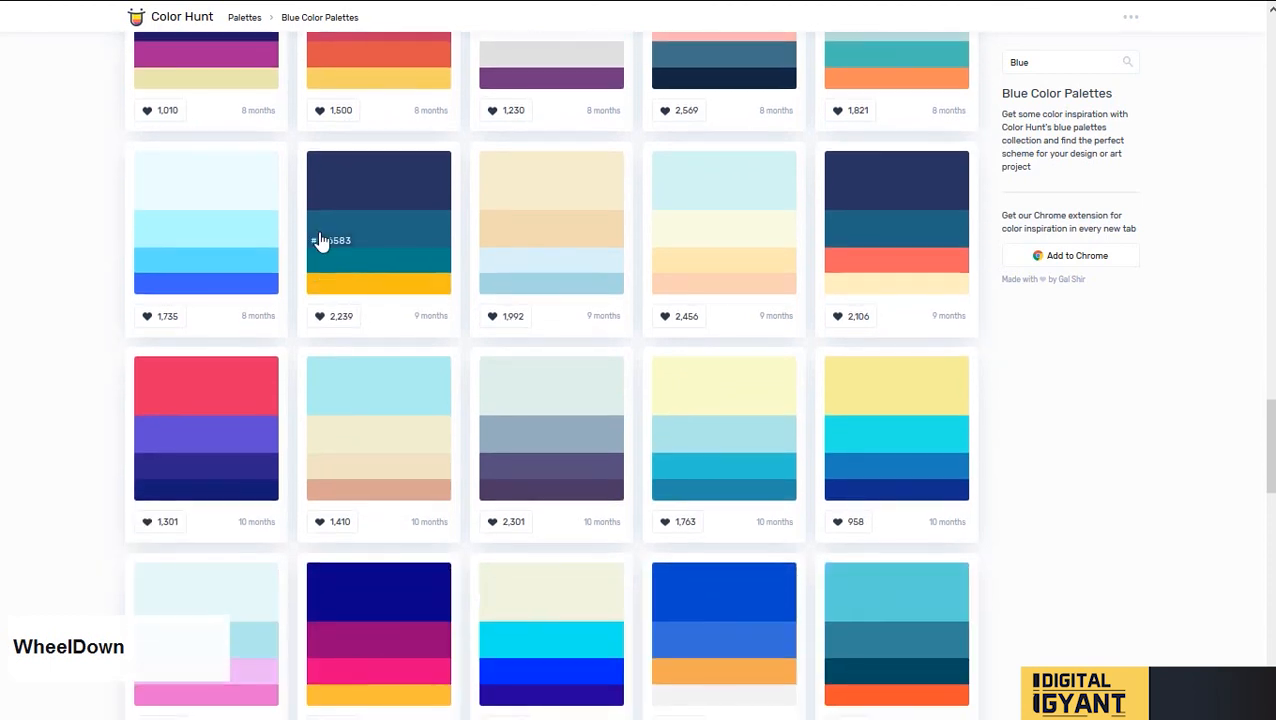
click(331, 246)
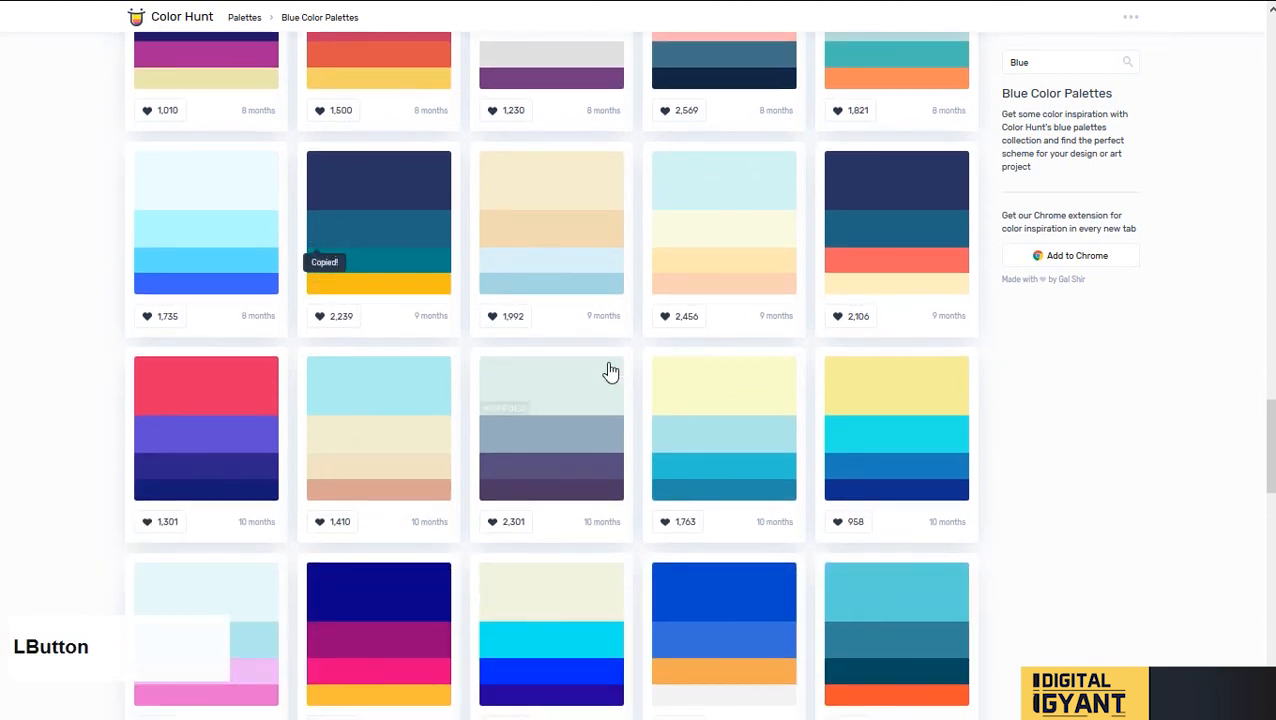
key(alt+Tab)
click(301, 516)
key(Return)
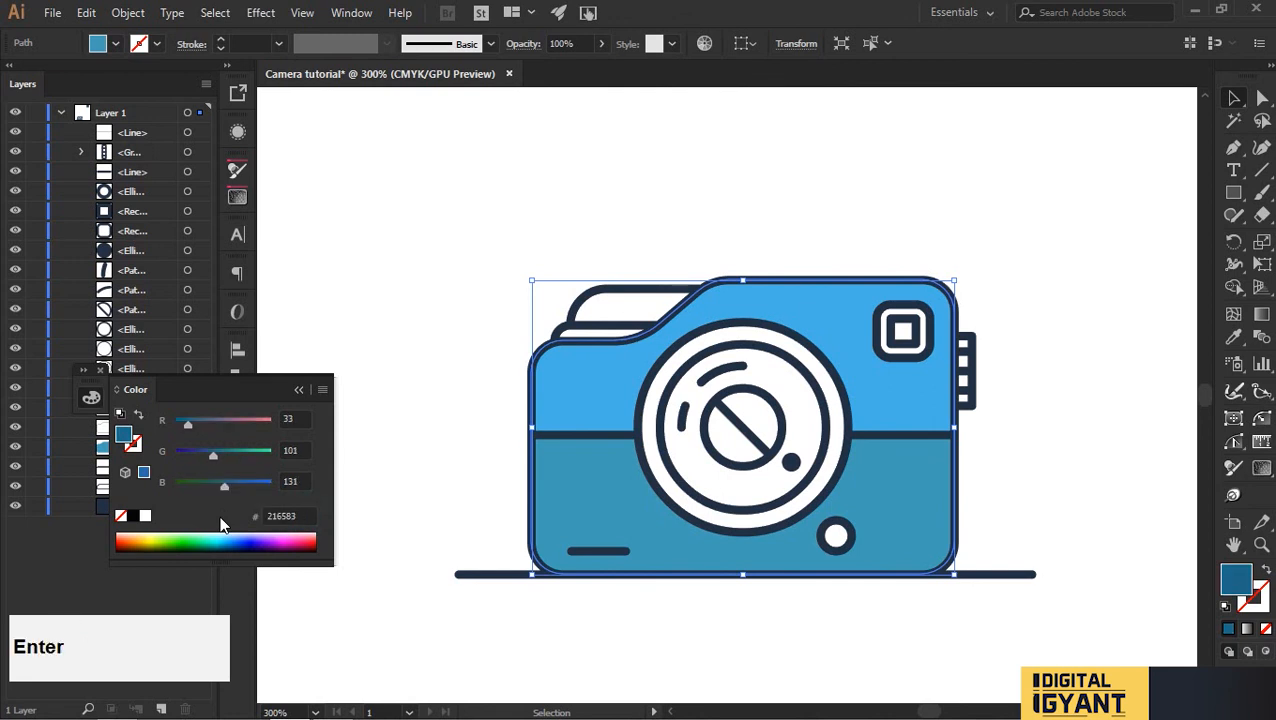
click(1062, 486)
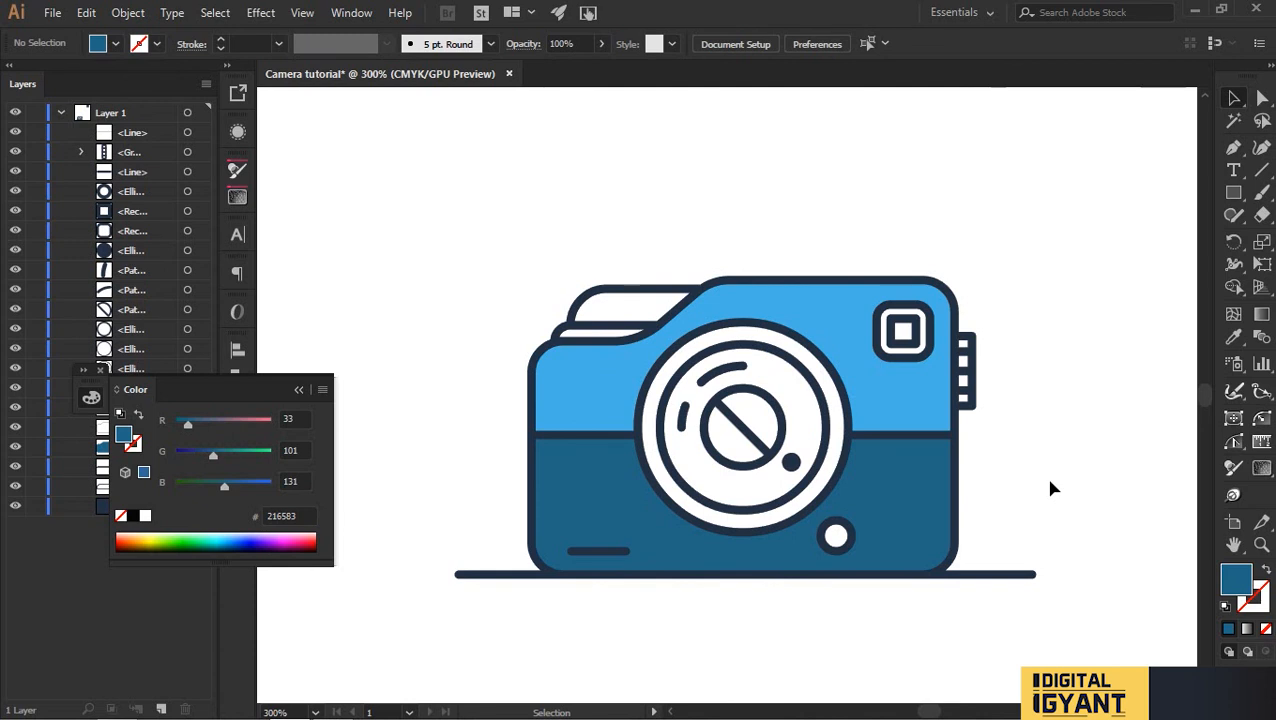
Cut the upper section's outline with Scissors at both ends of the dividing line and delete the part above the line.
click(913, 441)
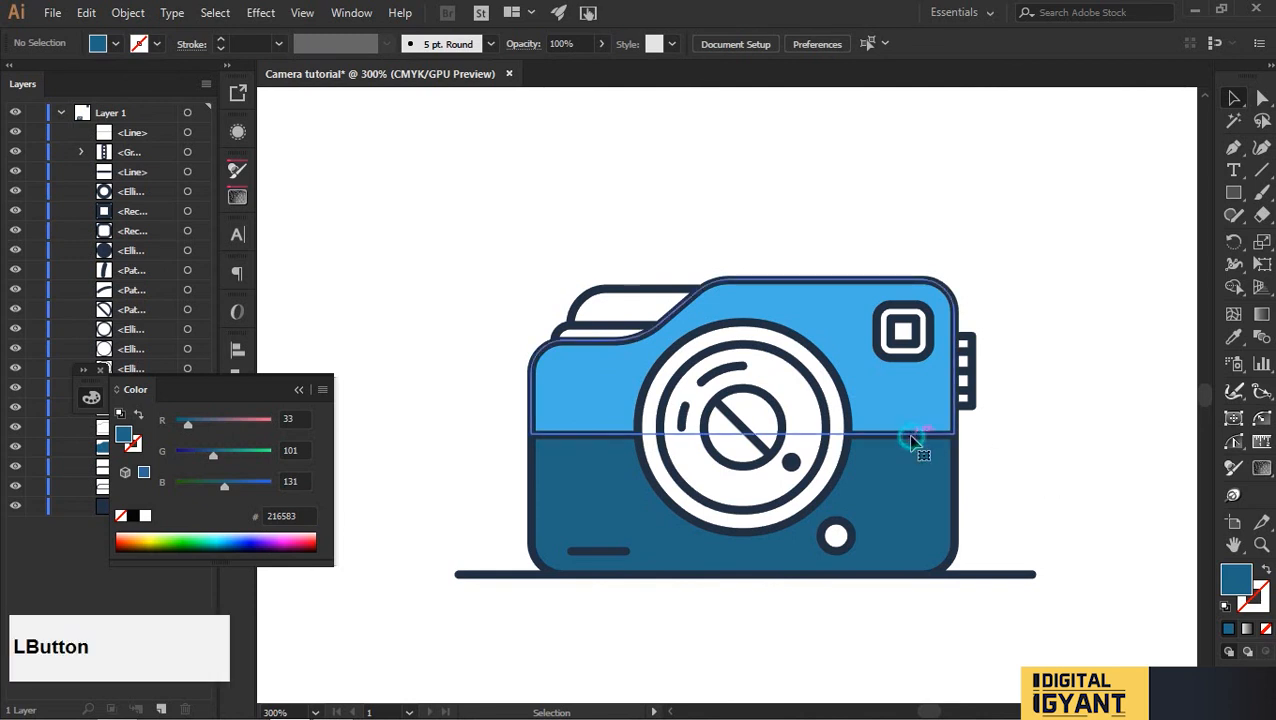
drag(1262, 214, 1110, 236)
click(956, 434)
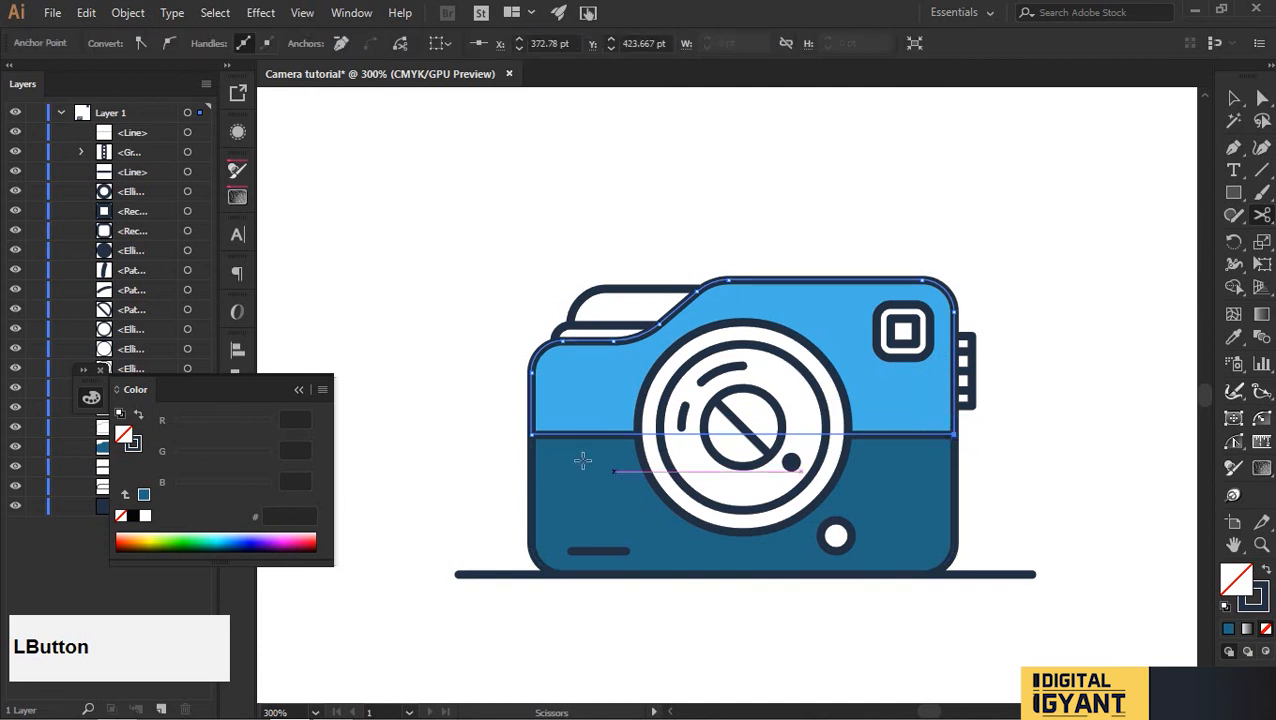
click(530, 435)
click(1260, 96)
click(959, 405)
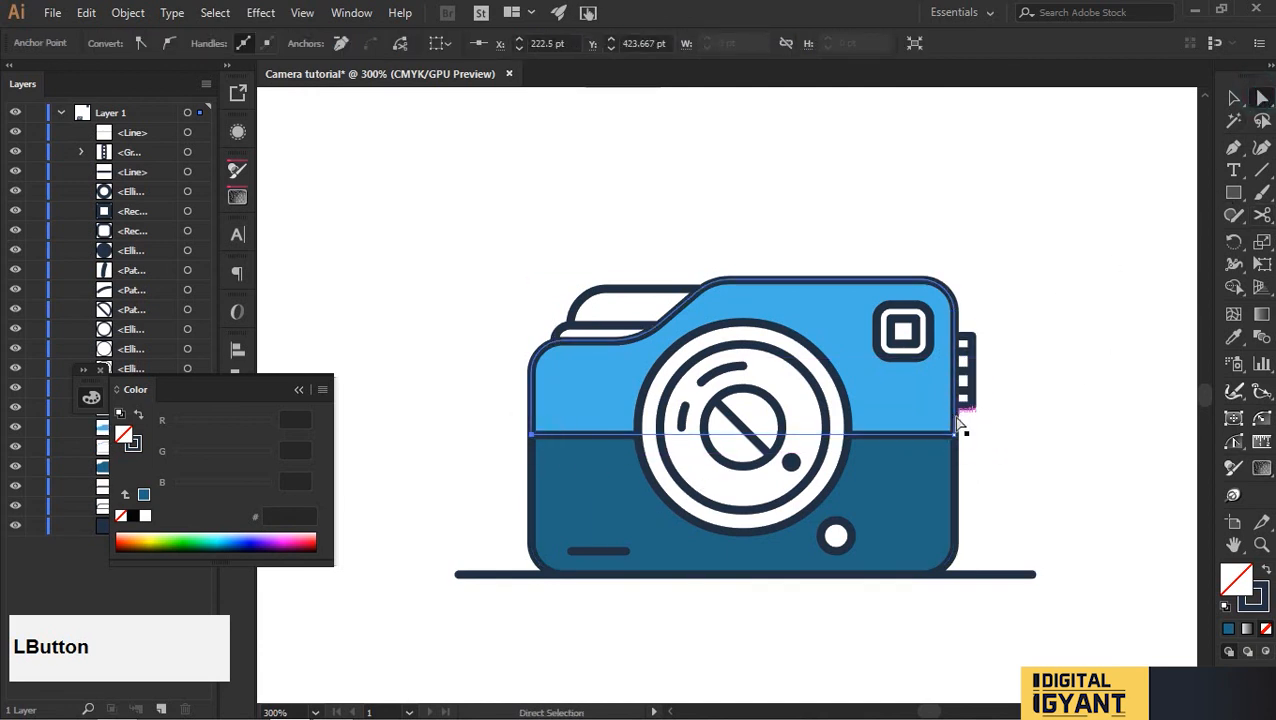
key(Delete)
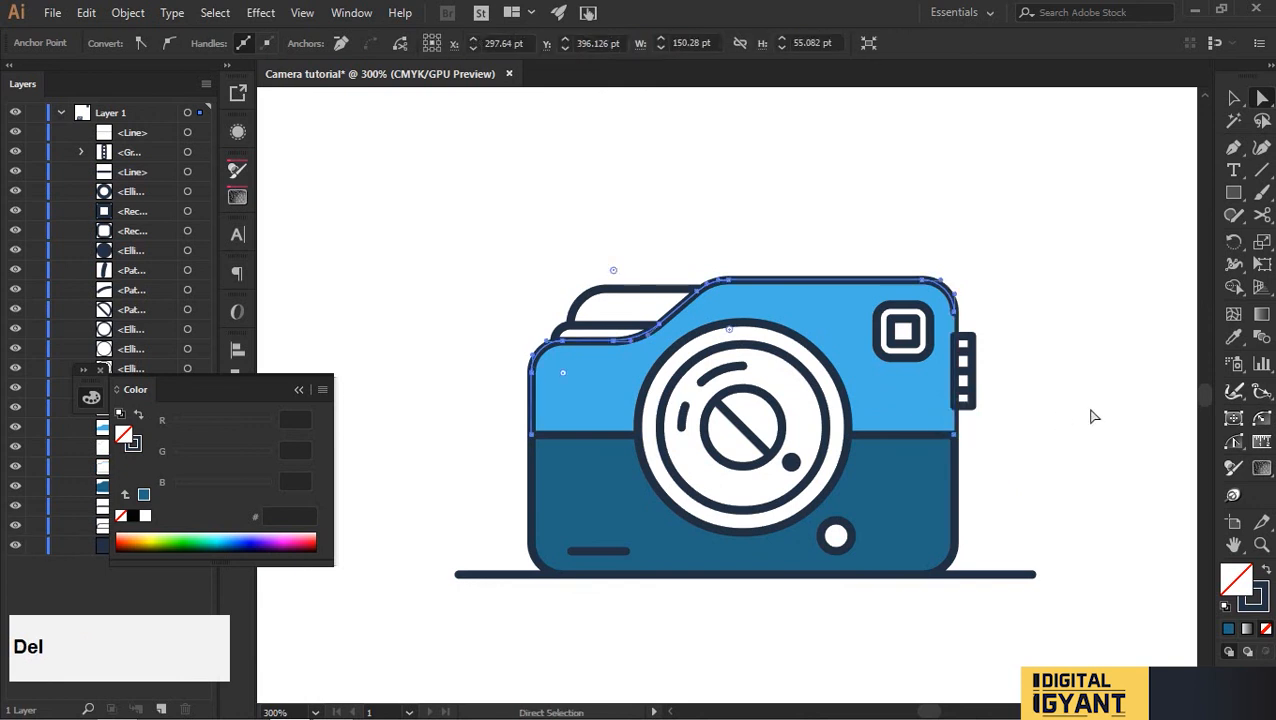
Bring the full camera body outline to the front and deselect it.
click(960, 490)
key(ctrl)
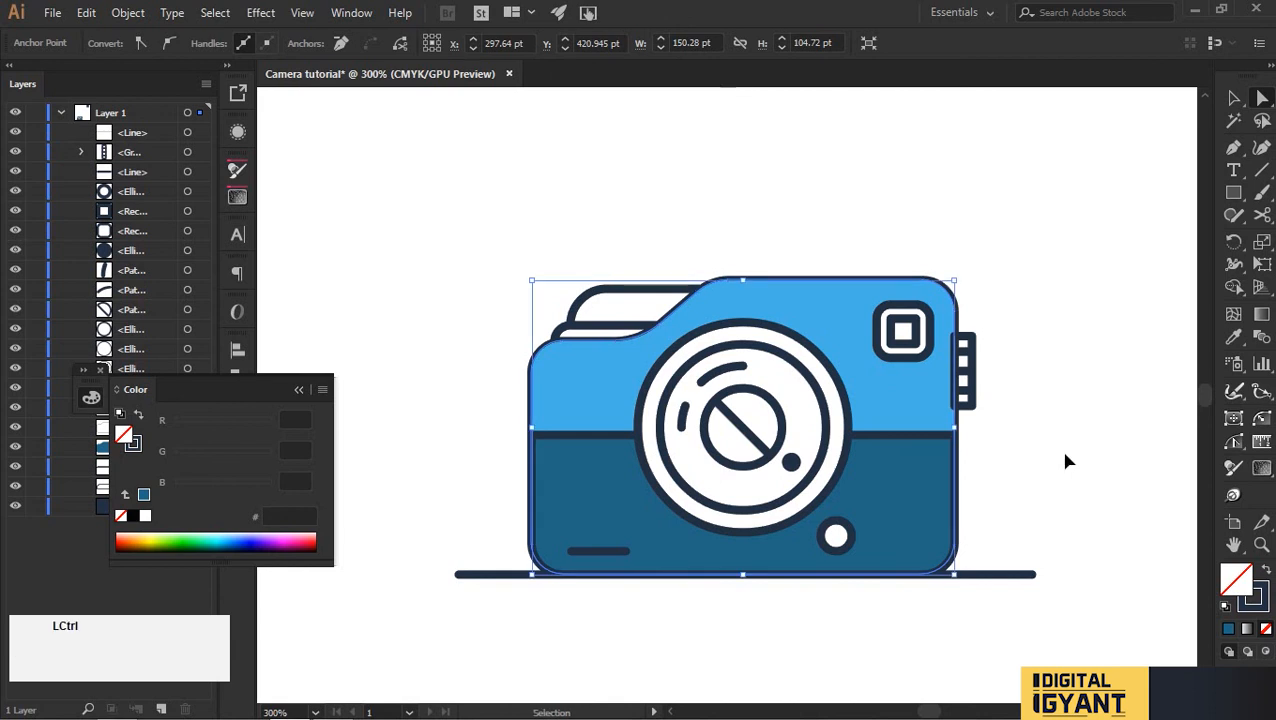
key(ctrl+shift+])
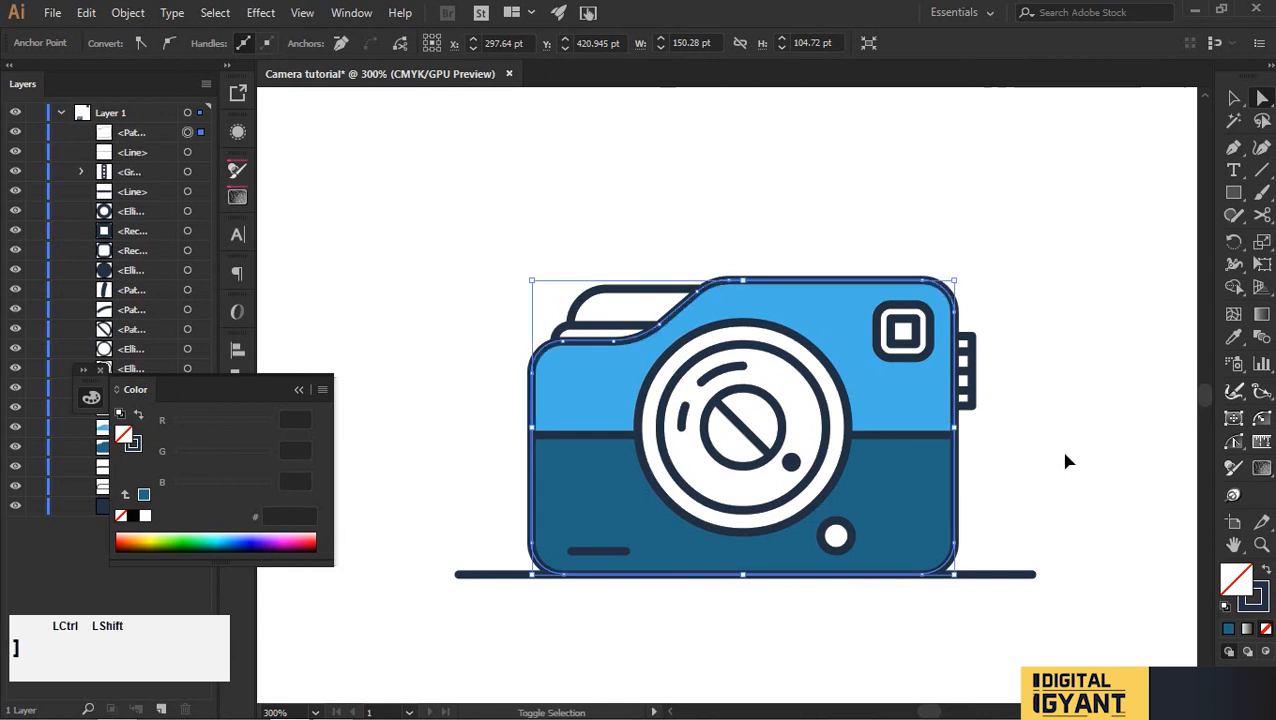
click(1062, 385)
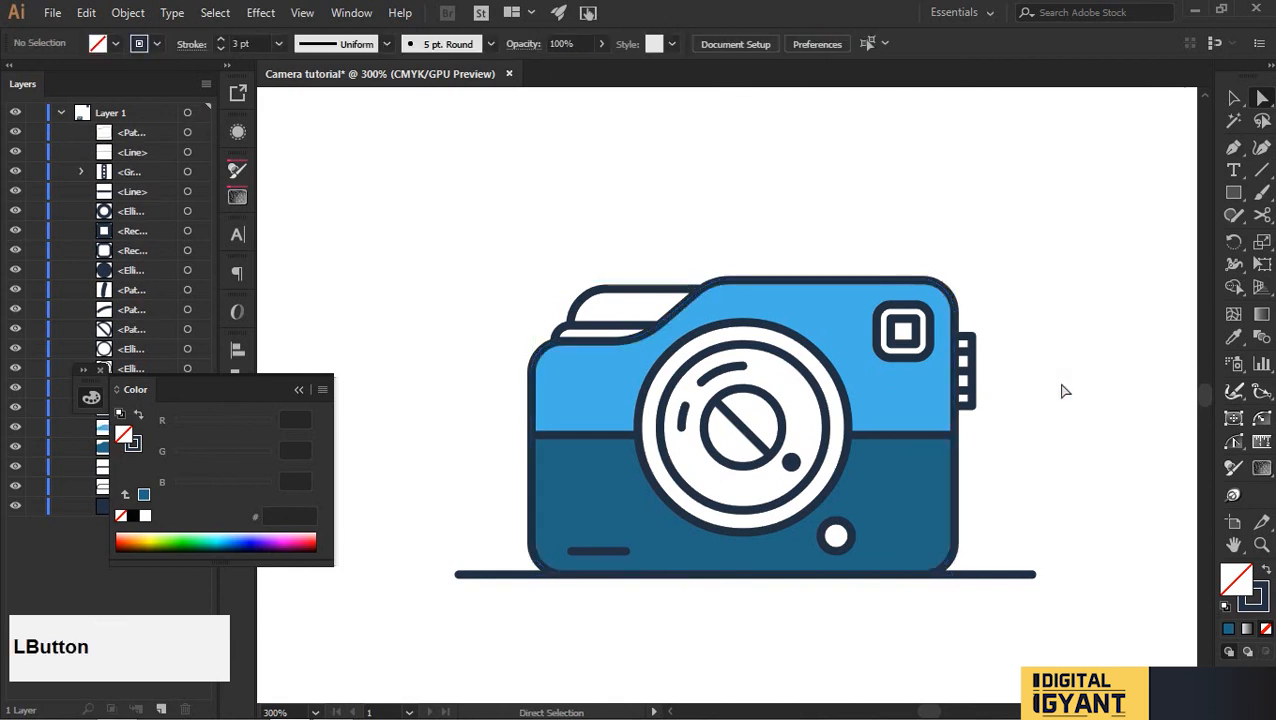
Copy #407088 from a Color Hunt palette and fill the lens's outer ring with it.
click(1228, 101)
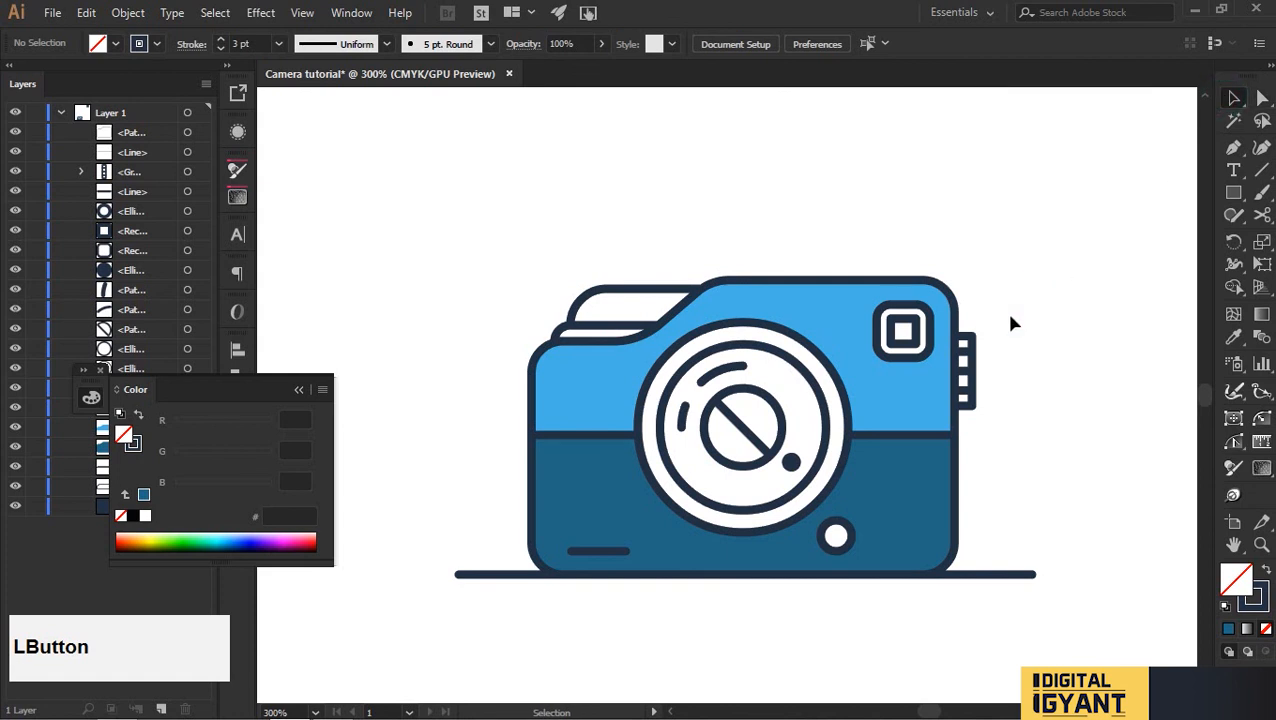
click(845, 428)
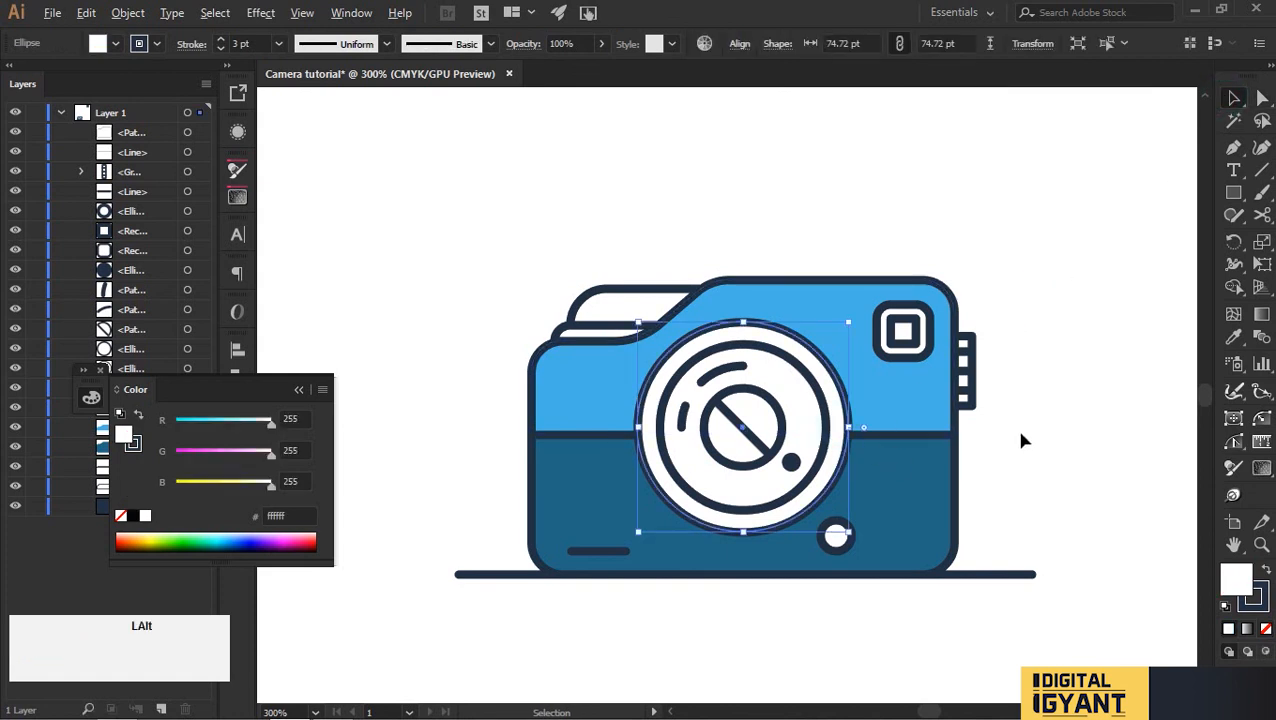
key(alt+Tab)
scroll(735, 452, up, 6)
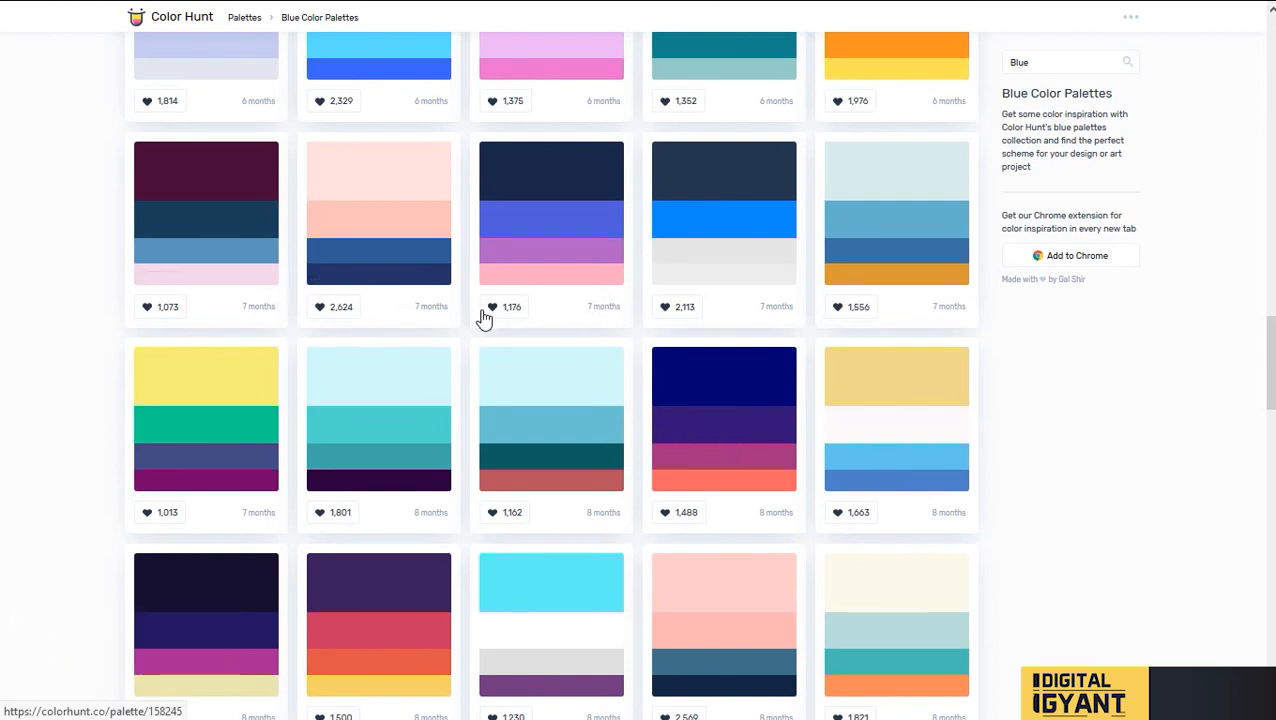
scroll(560, 325, down, 1)
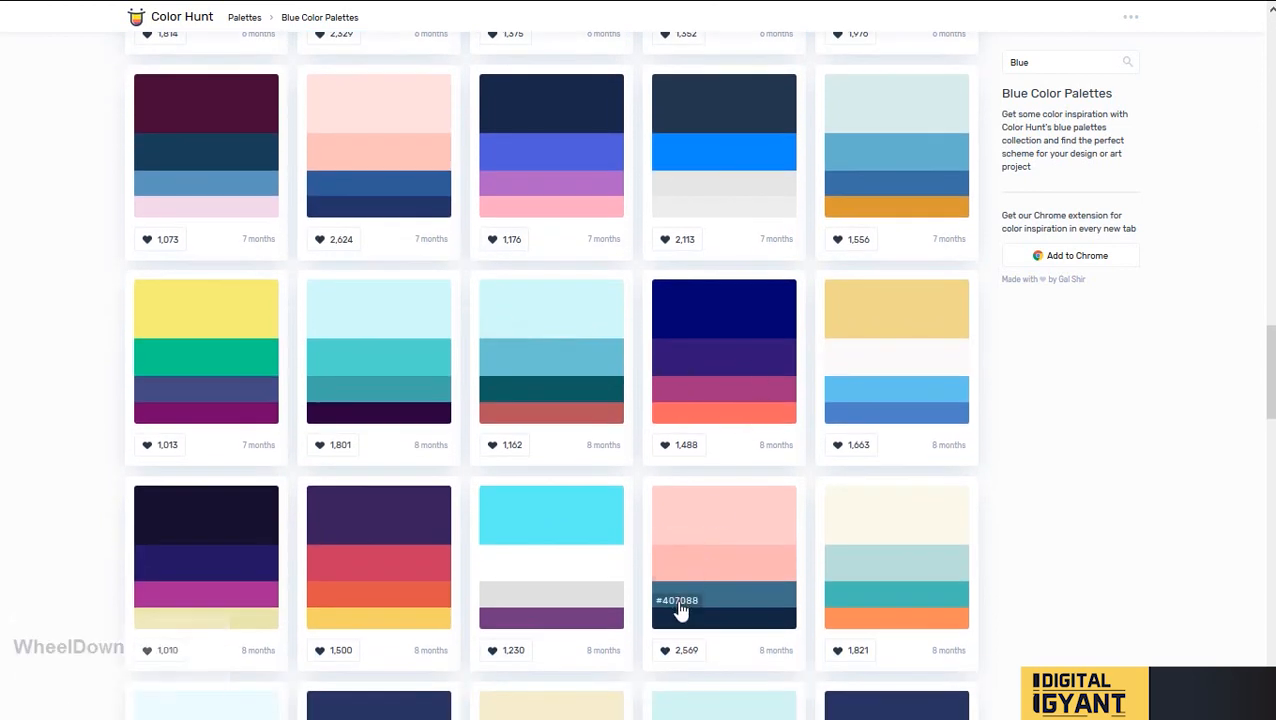
click(680, 604)
key(alt+Tab)
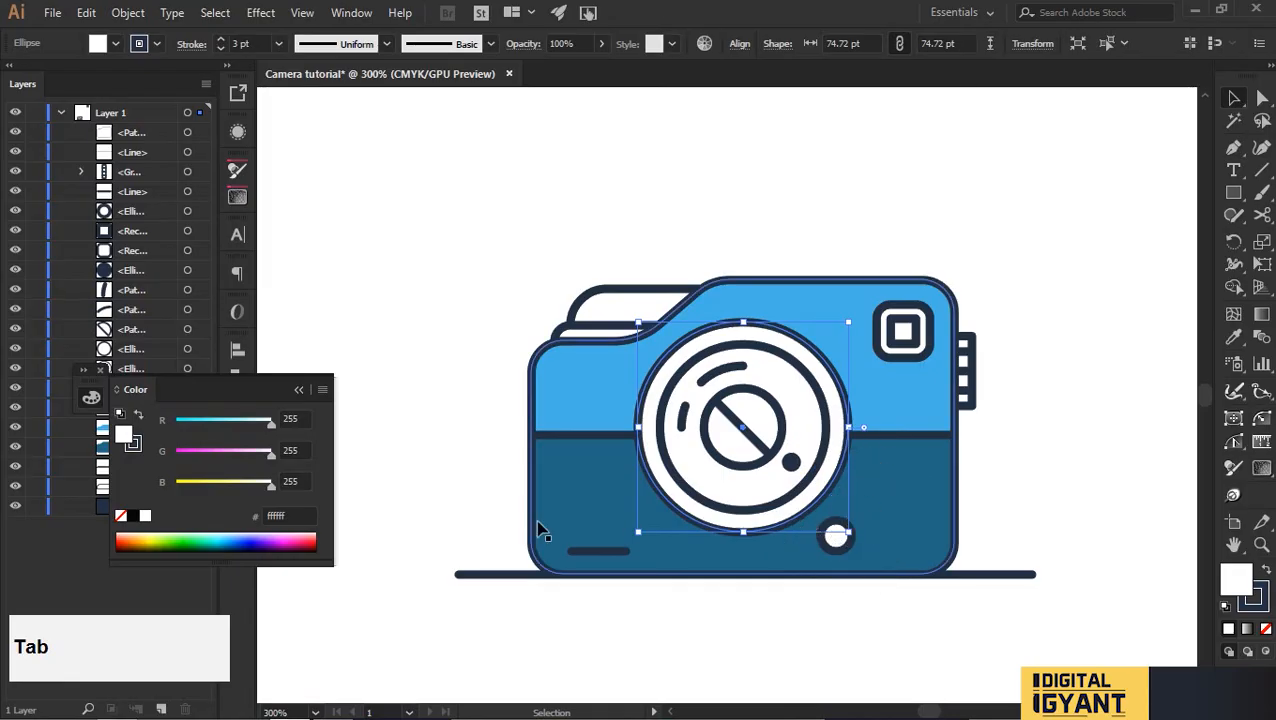
click(283, 515)
key(ctrl+v)
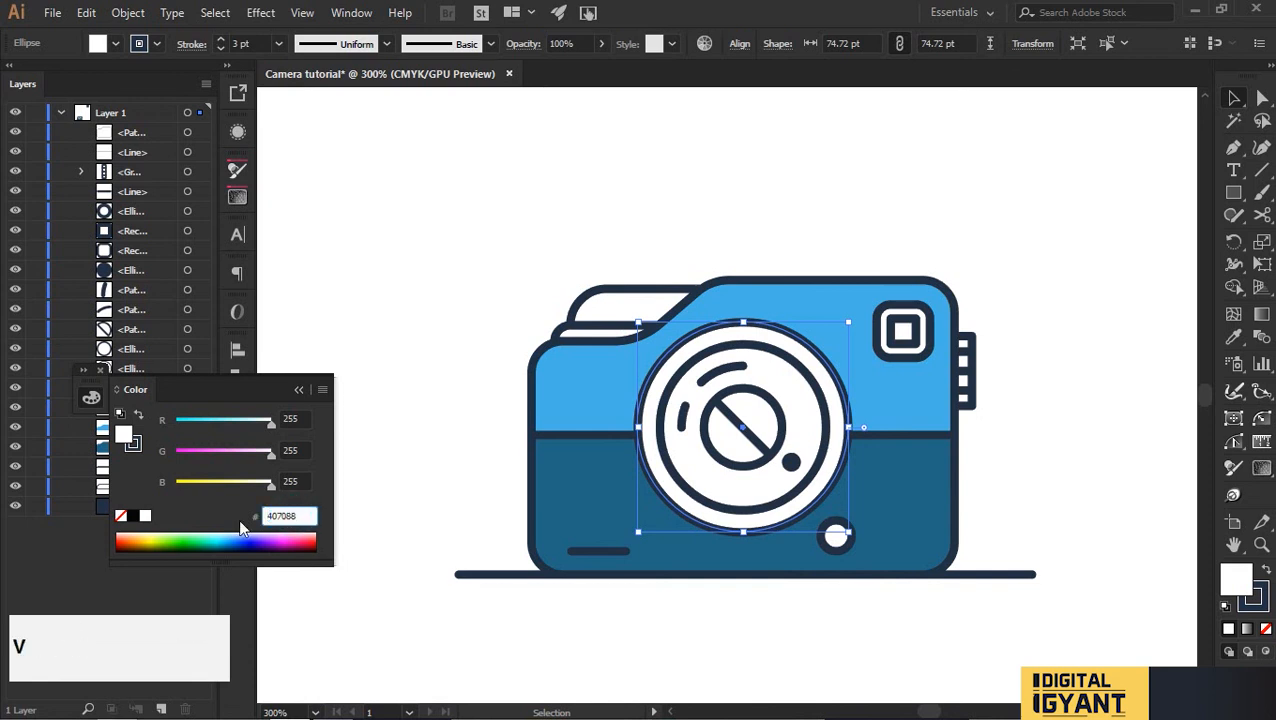
key(Return)
click(1095, 391)
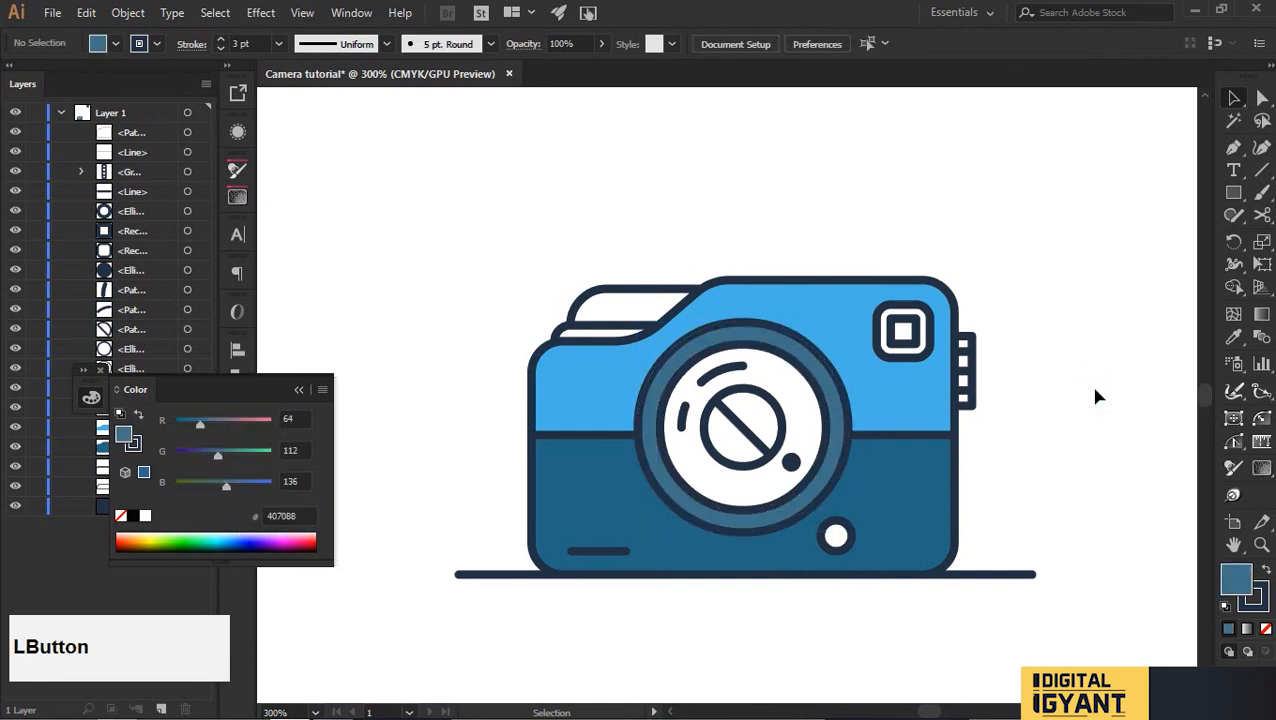
Copy the medium blue #4f81c7 from a Color Hunt palette and fill the camera's lower body with it.
click(906, 520)
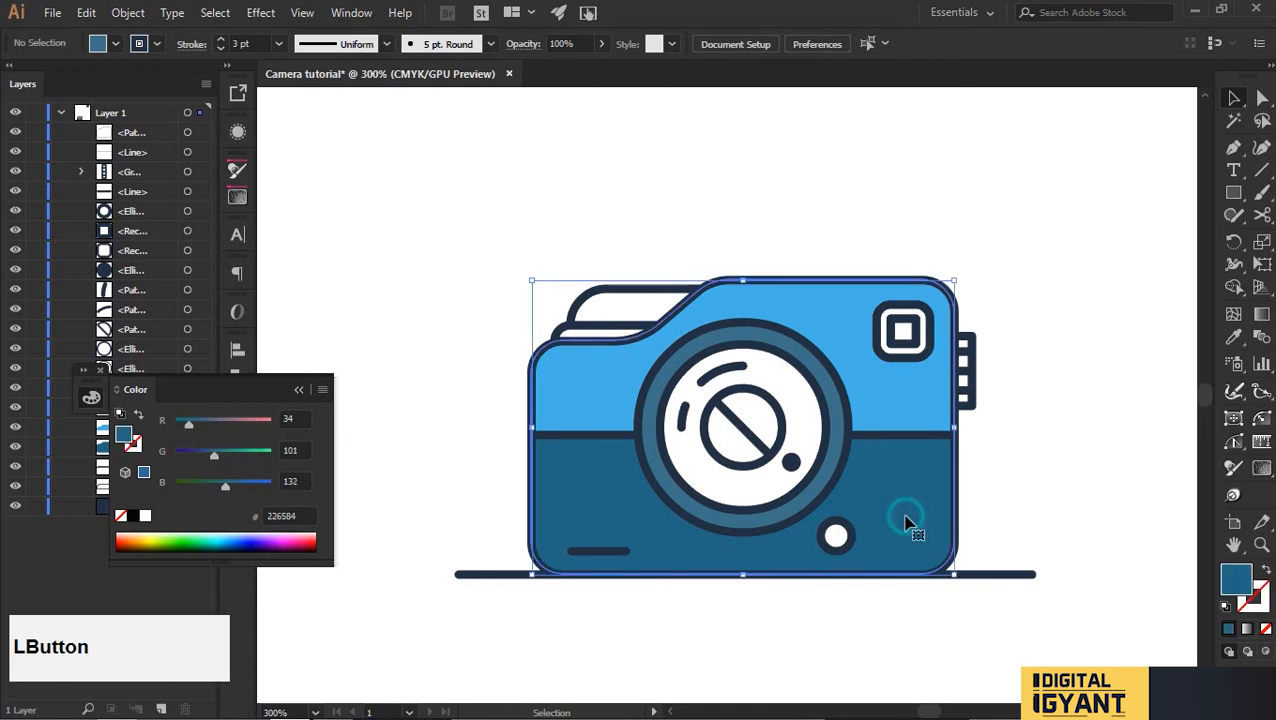
key(alt+Tab)
click(858, 427)
key(alt+Tab)
drag(305, 515, 215, 511)
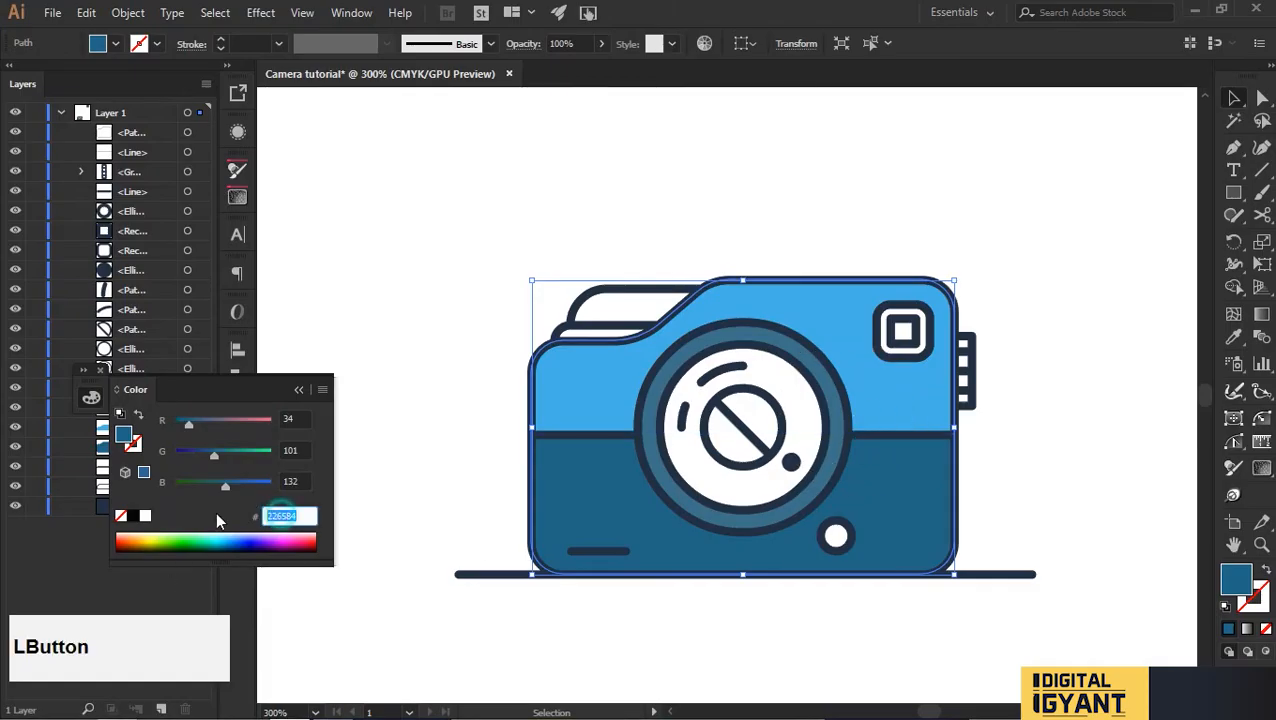
key(ctrl+v)
key(Return)
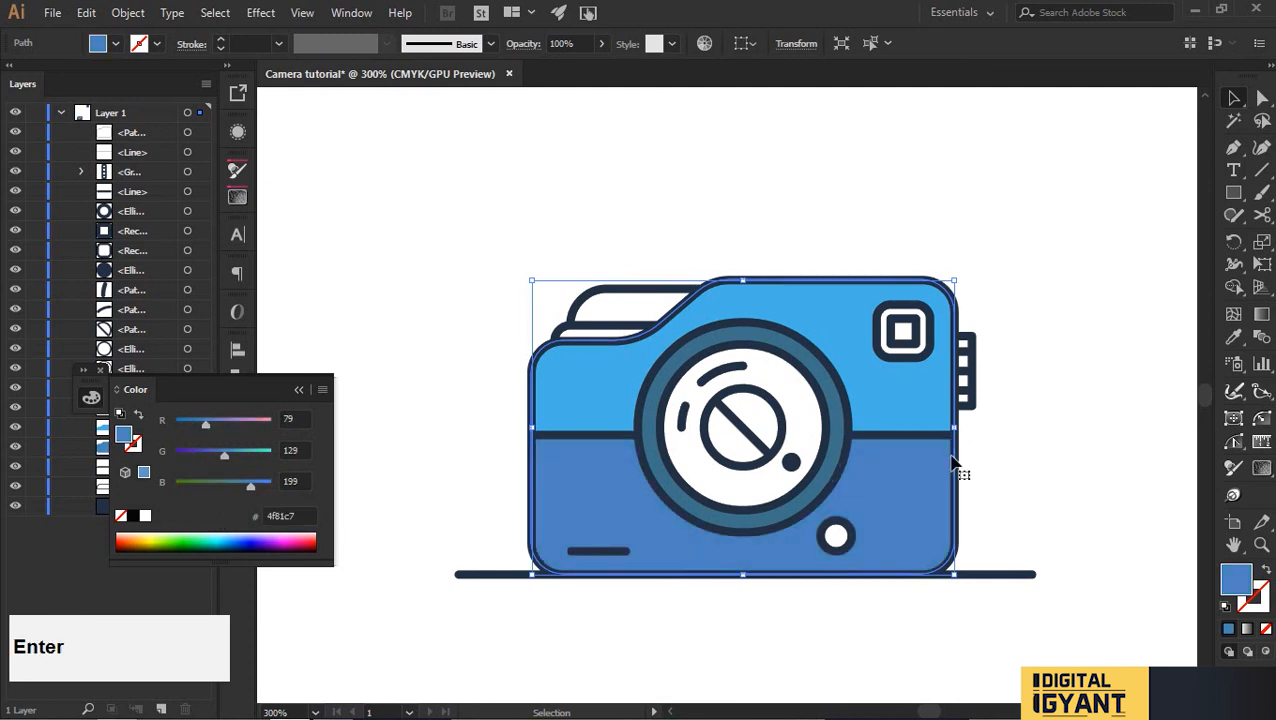
click(1014, 437)
Shorten the body's dividing line from its right end to about 126 pt wide.
scroll(1010, 340, down, 2)
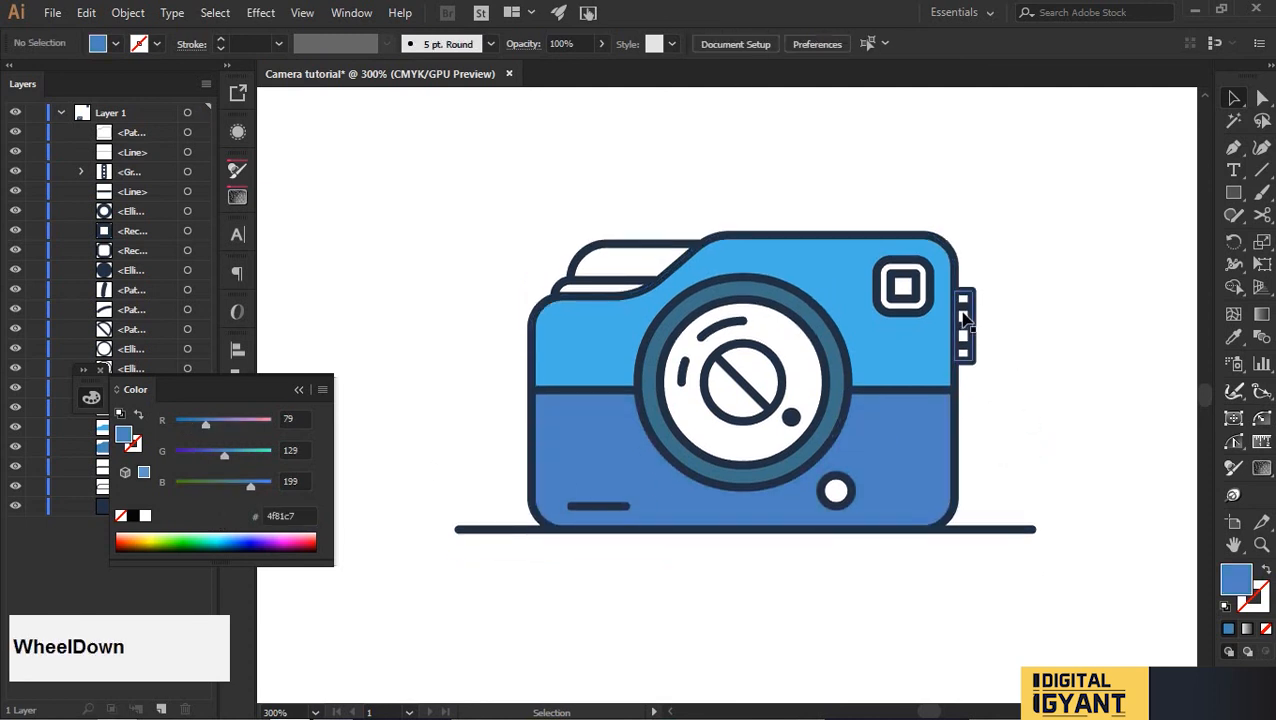
click(891, 391)
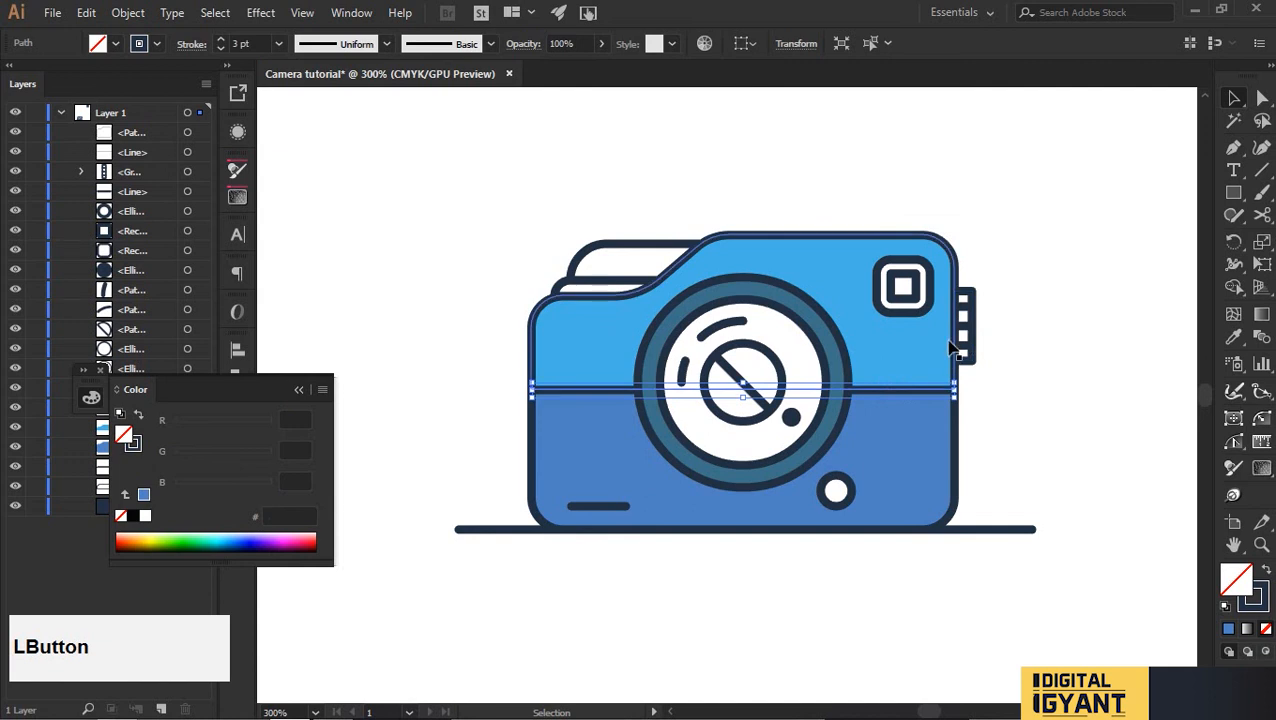
click(953, 348)
click(1029, 348)
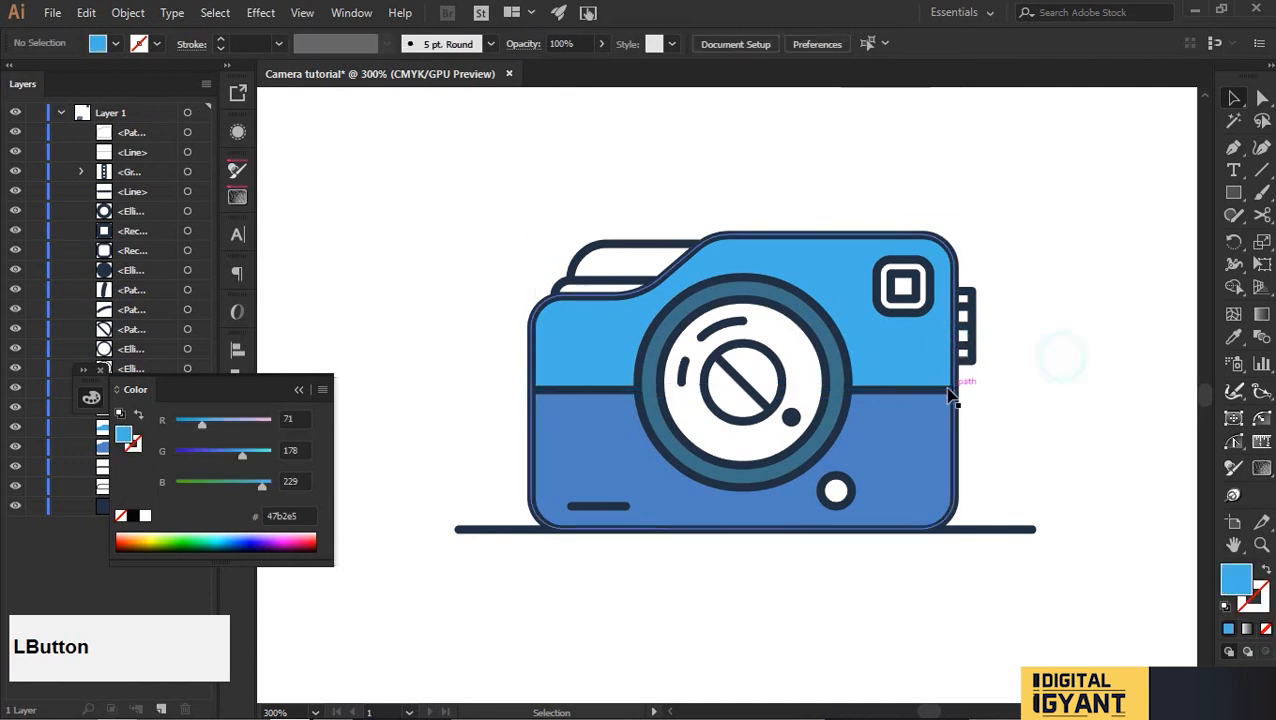
click(937, 394)
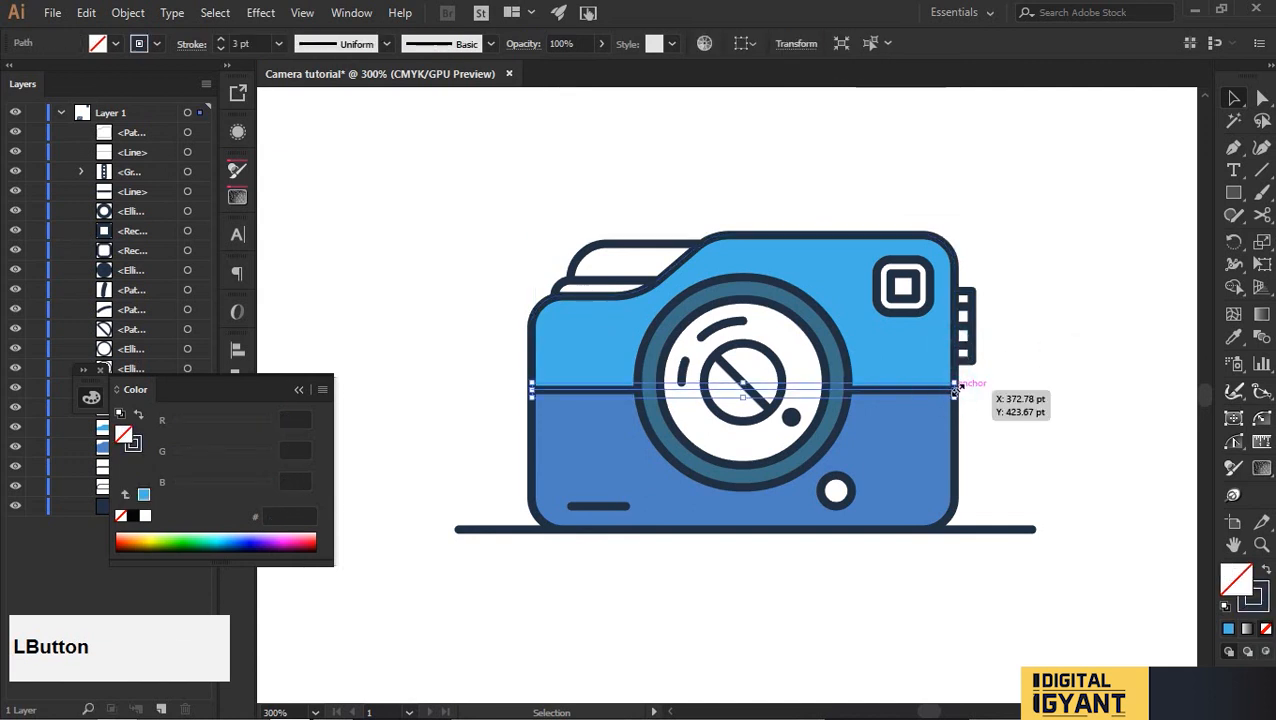
drag(957, 391, 891, 391)
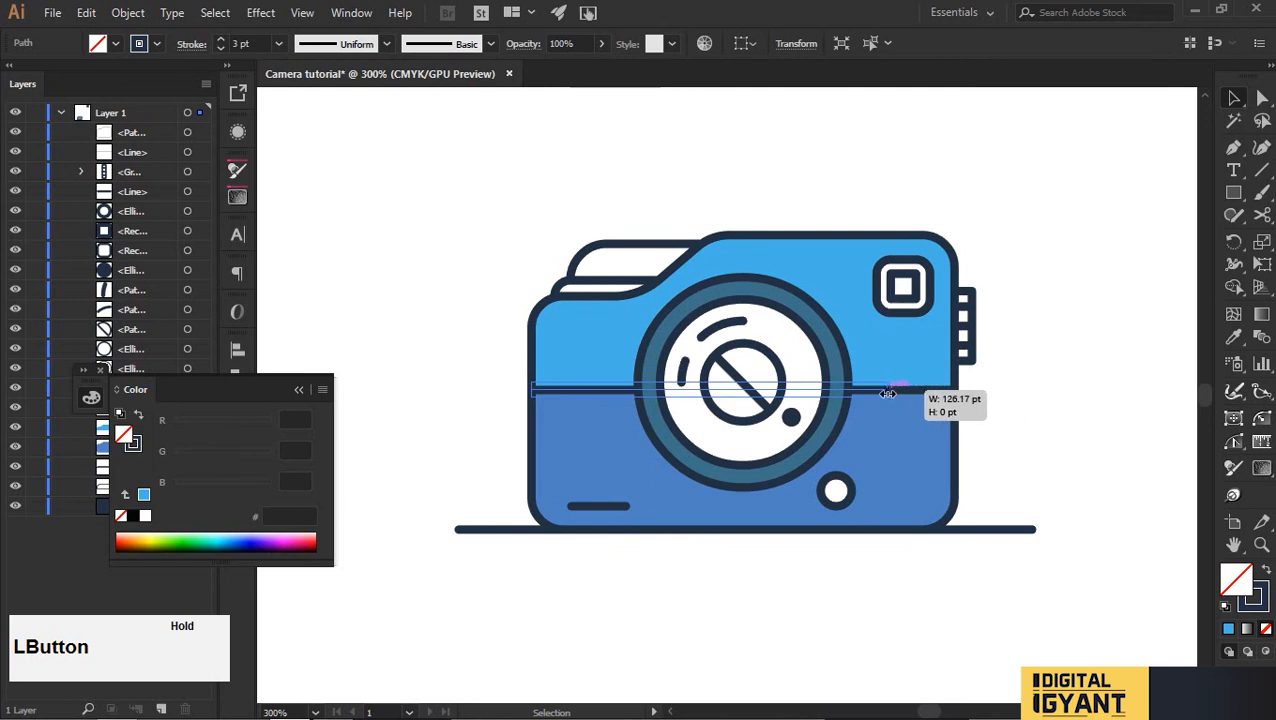
click(1022, 393)
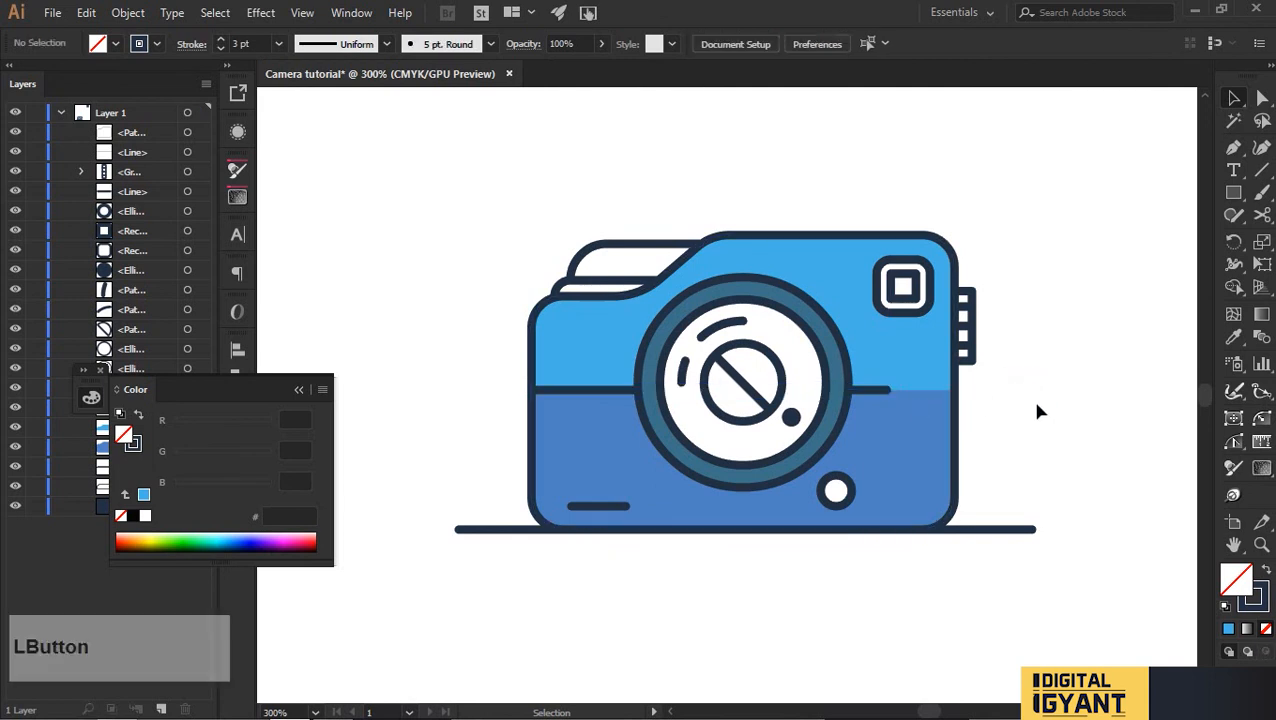
Offset the camera's lower body path by -9 pt with miter joins, and select the new inner path.
click(910, 470)
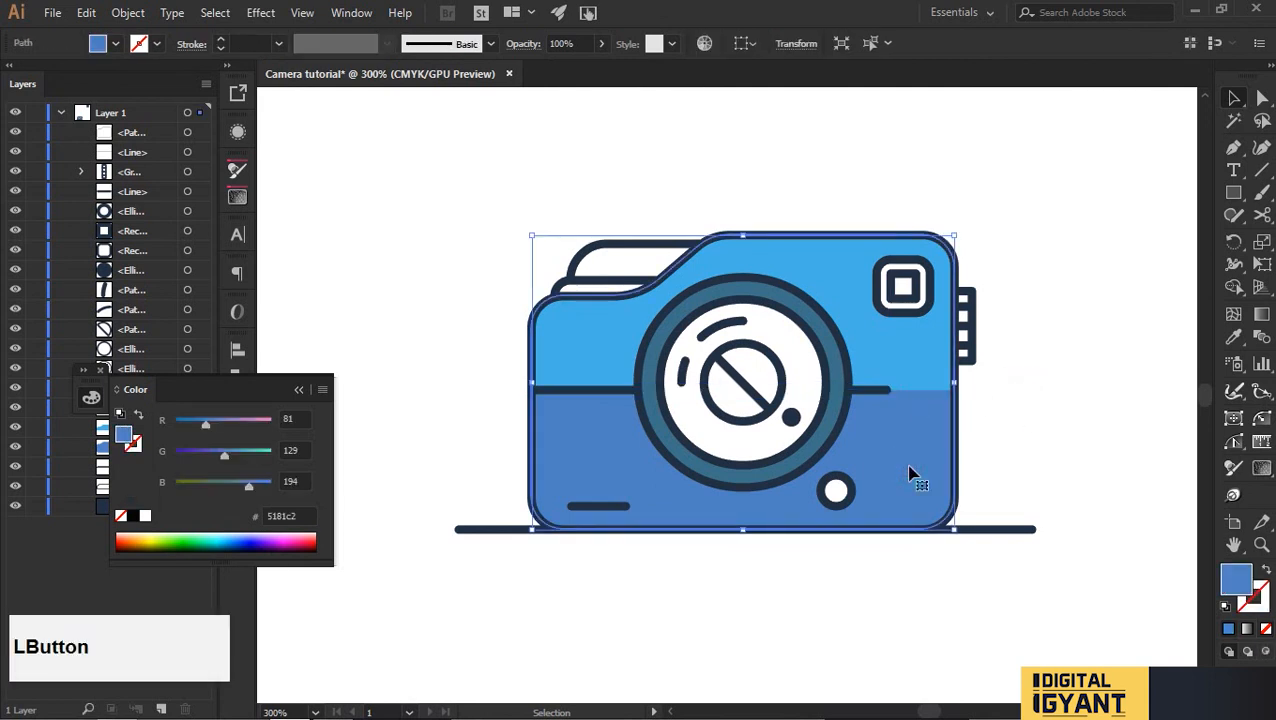
click(118, 13)
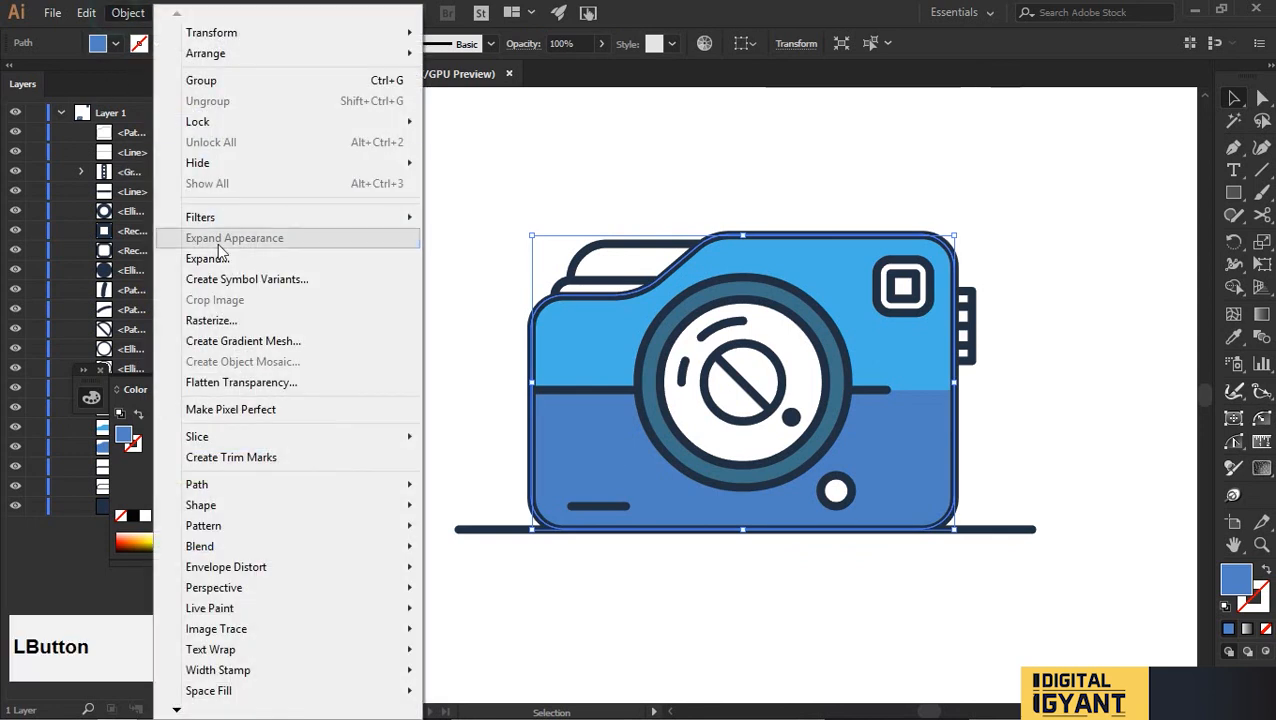
mouse_move(200, 484)
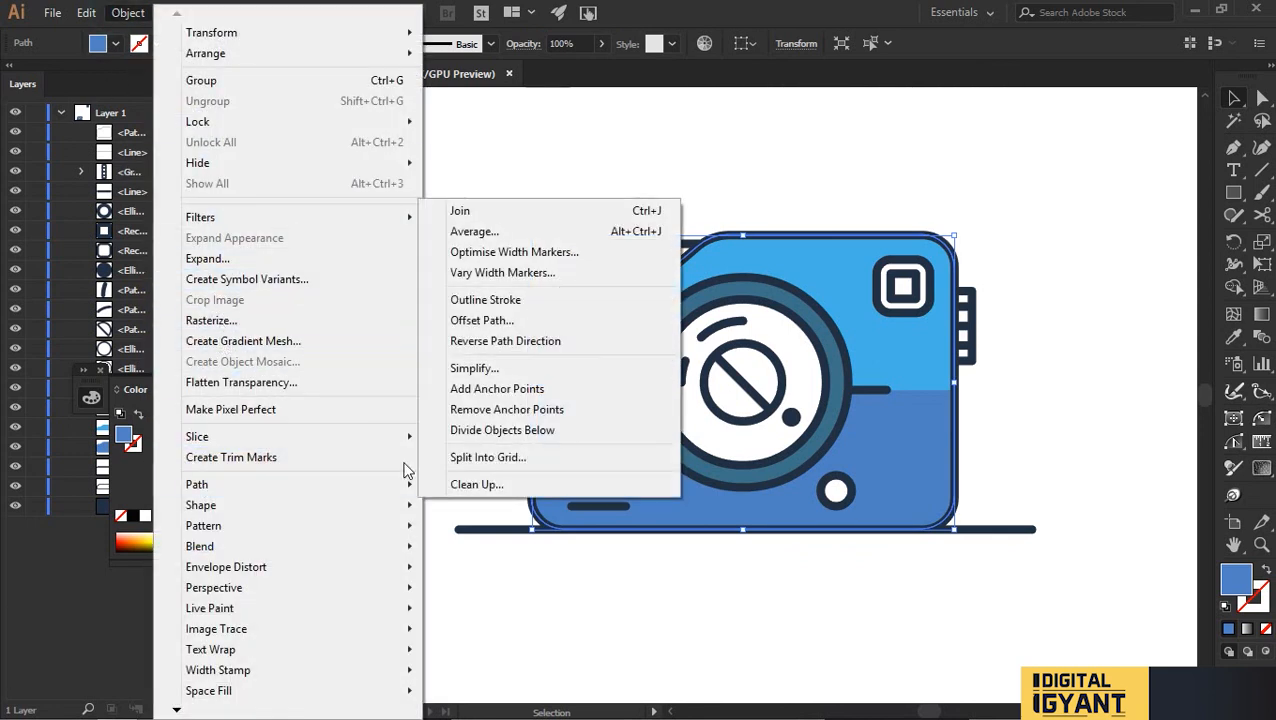
click(501, 322)
click(1040, 285)
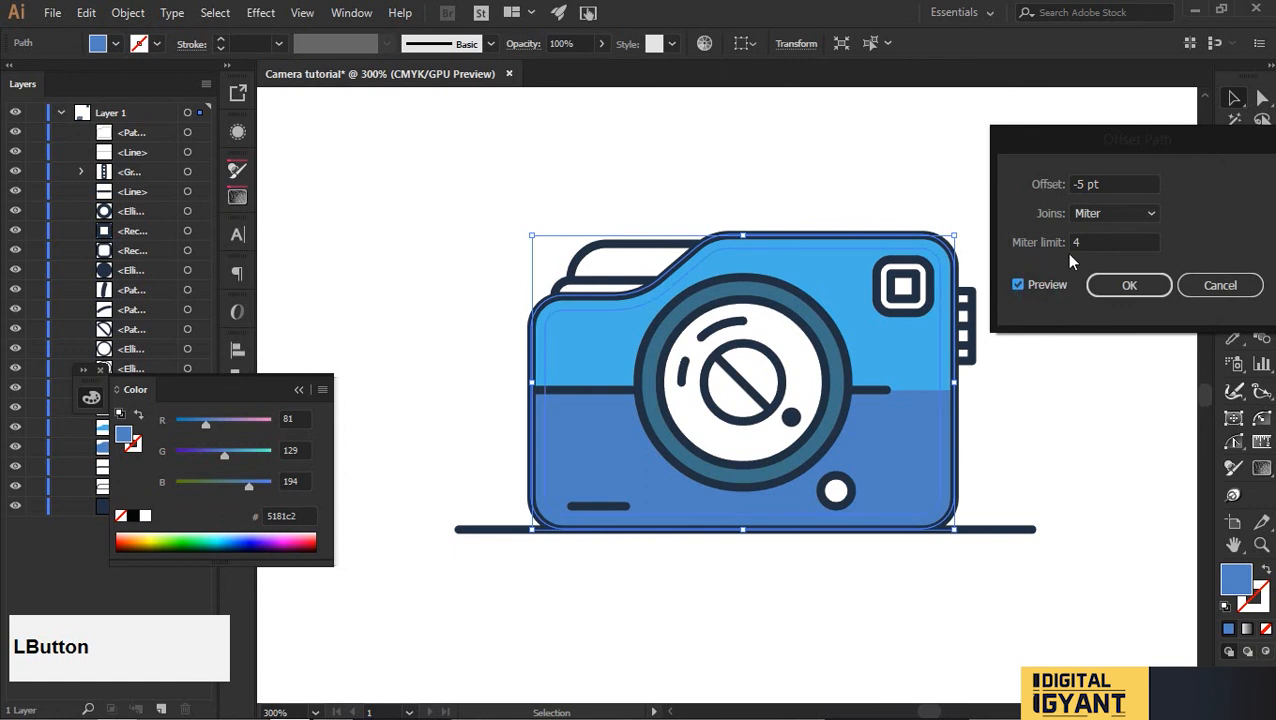
scroll(1097, 177, down, 4)
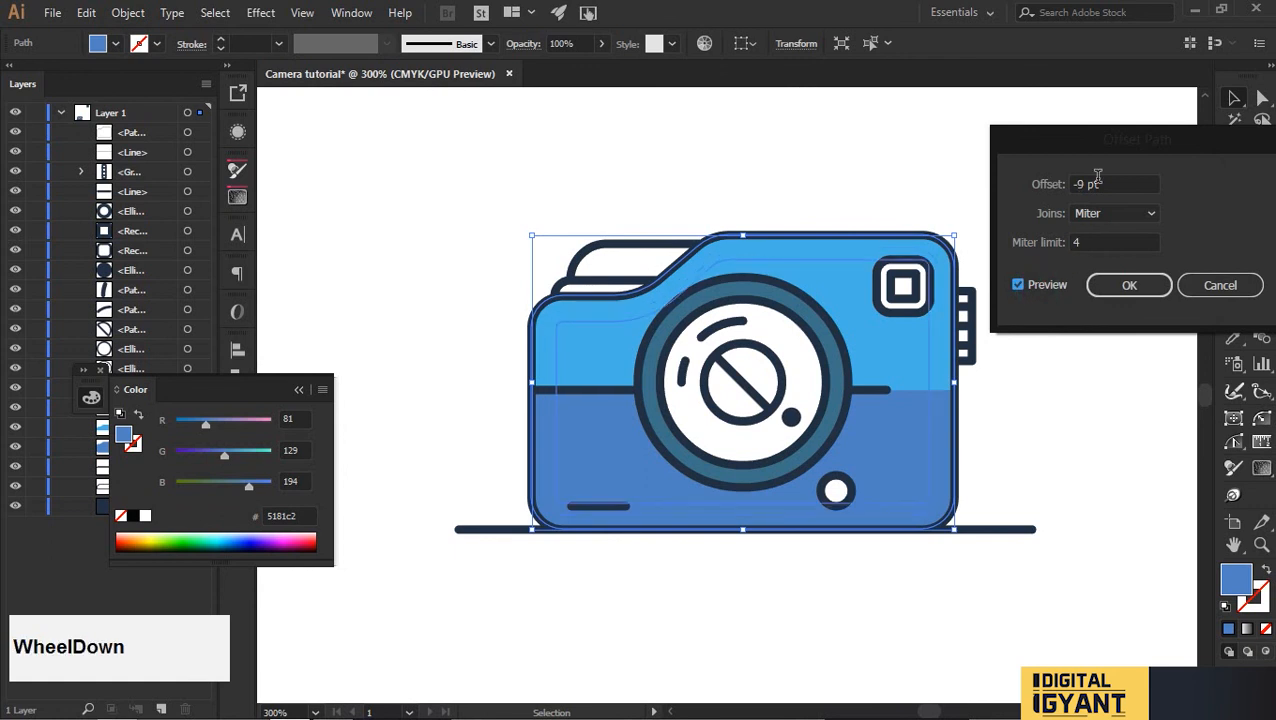
click(1124, 287)
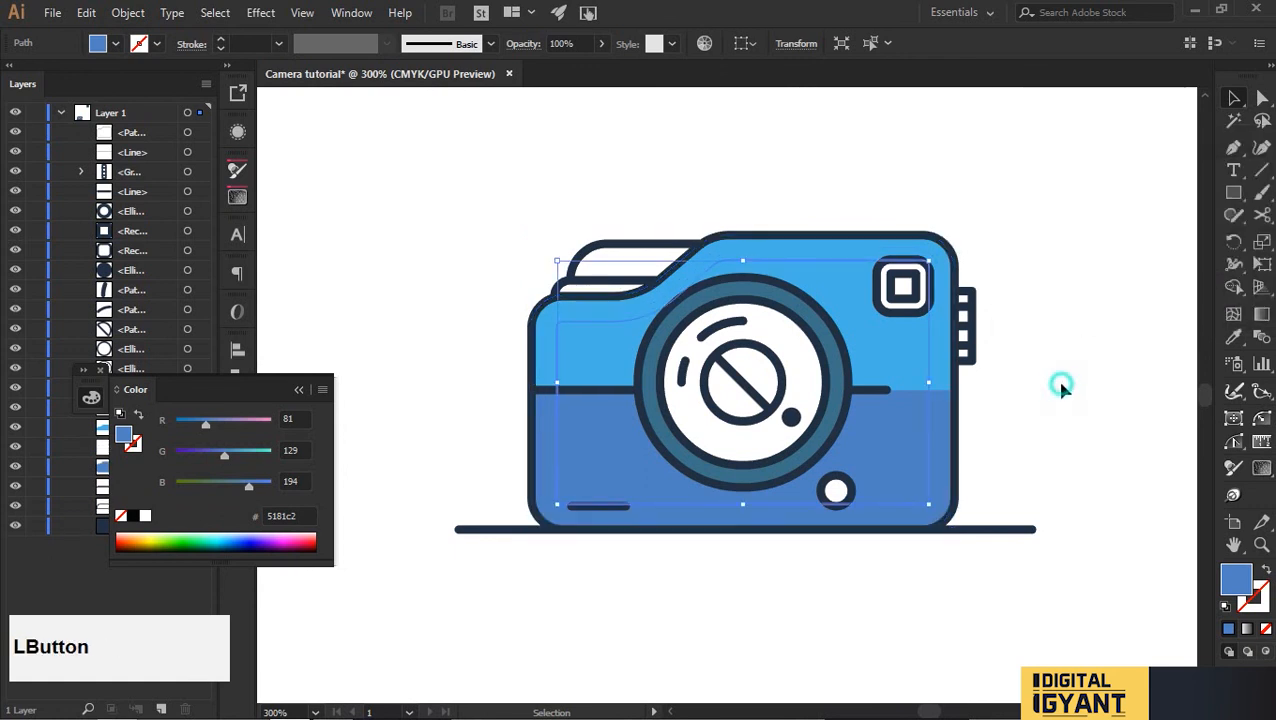
click(990, 430)
click(915, 456)
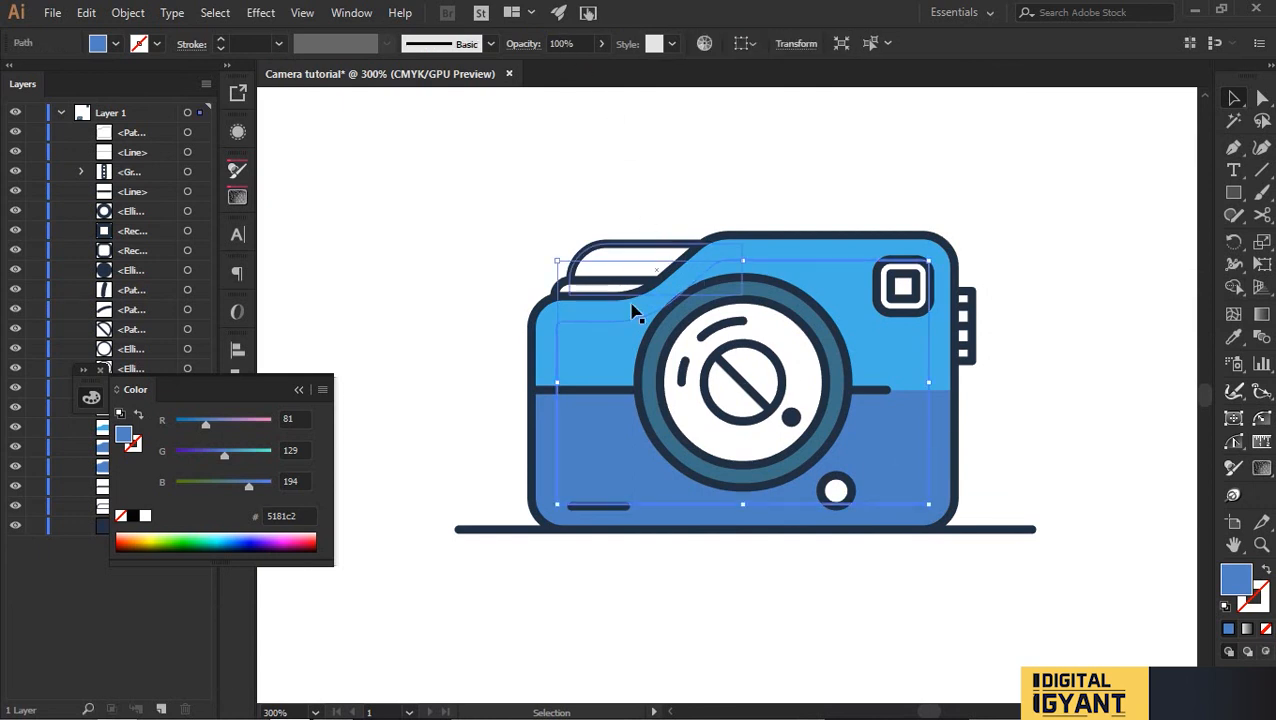
Lighten the inner offset shape's fill to #5195d6 by adjusting its green and blue values.
scroll(240, 457, down, 2)
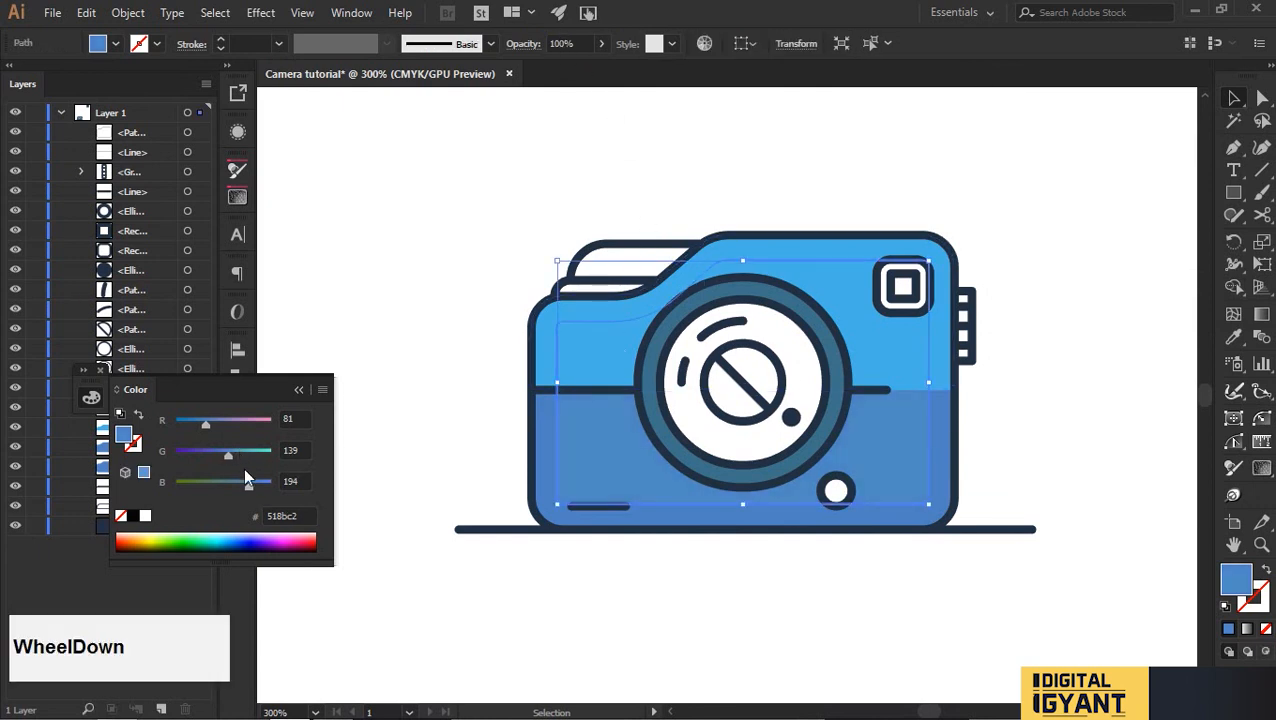
click(1071, 375)
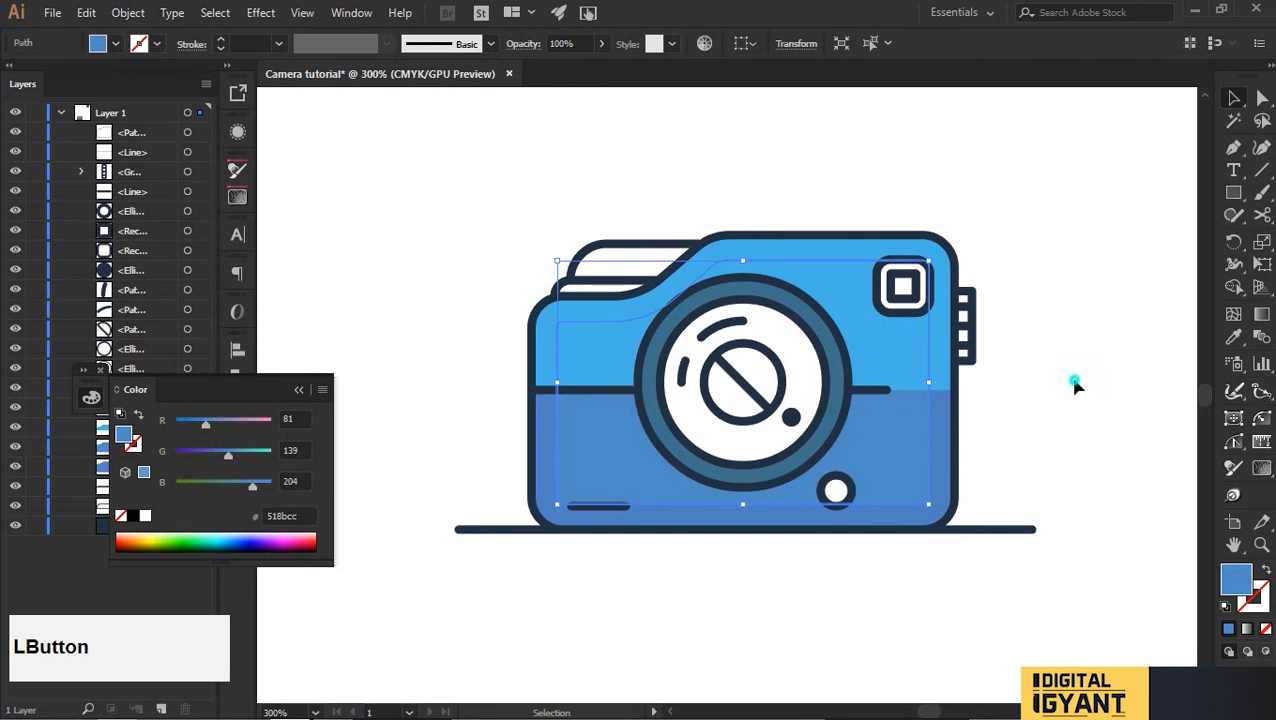
click(886, 463)
scroll(239, 457, down, 1)
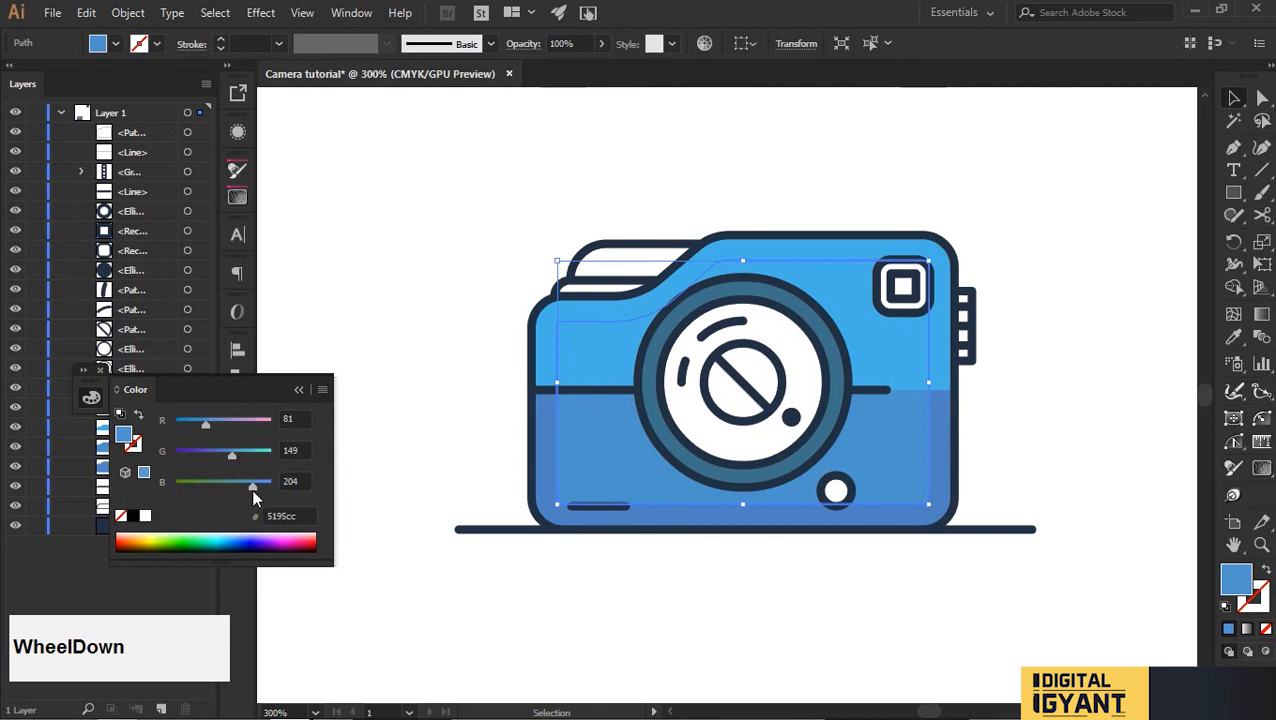
scroll(253, 481, down, 2)
click(1093, 384)
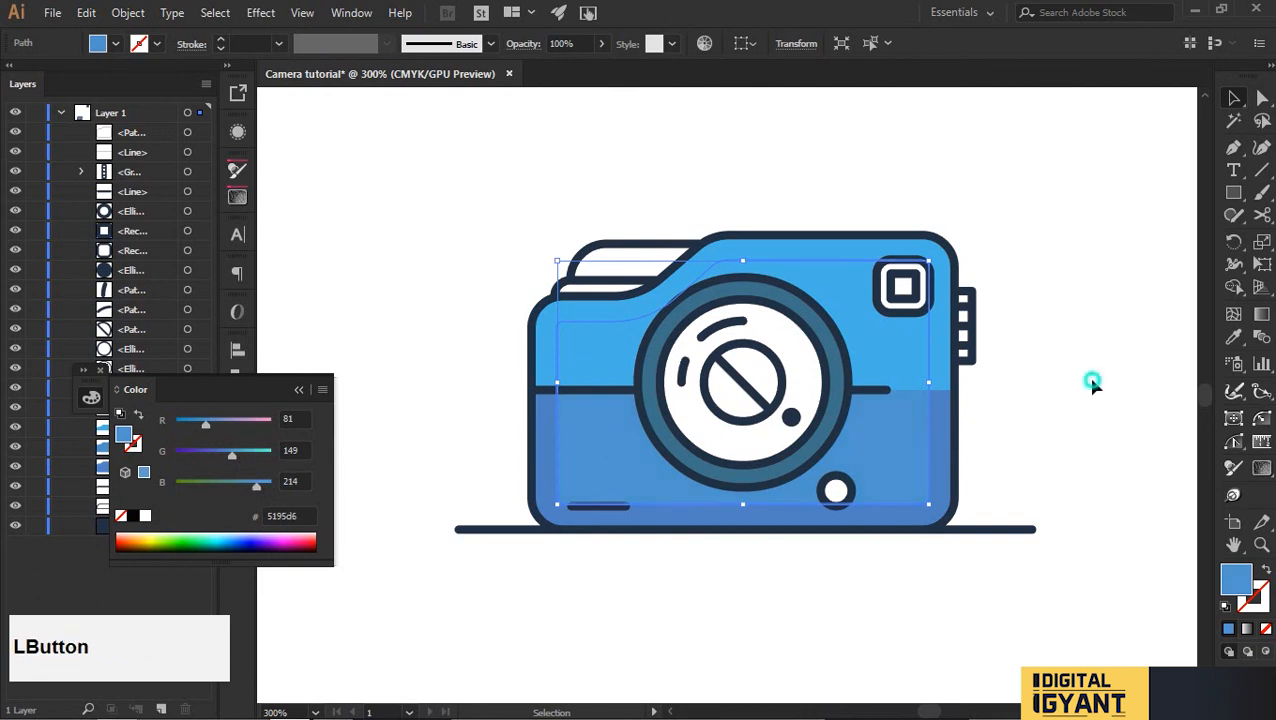
Duplicate the darker blue body shape slightly to the right, and paste a copy of the original in front of it.
click(543, 431)
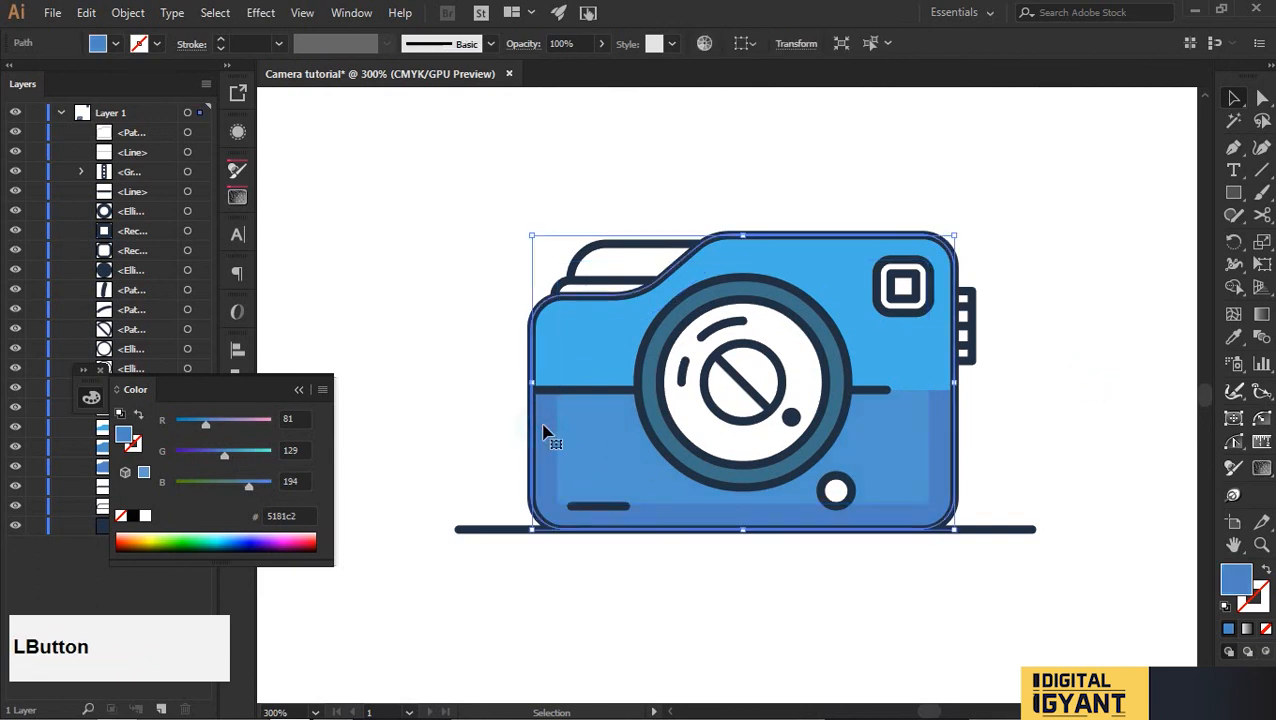
key(alt)
drag(543, 431, 566, 430)
click(548, 437)
key(ctrl)
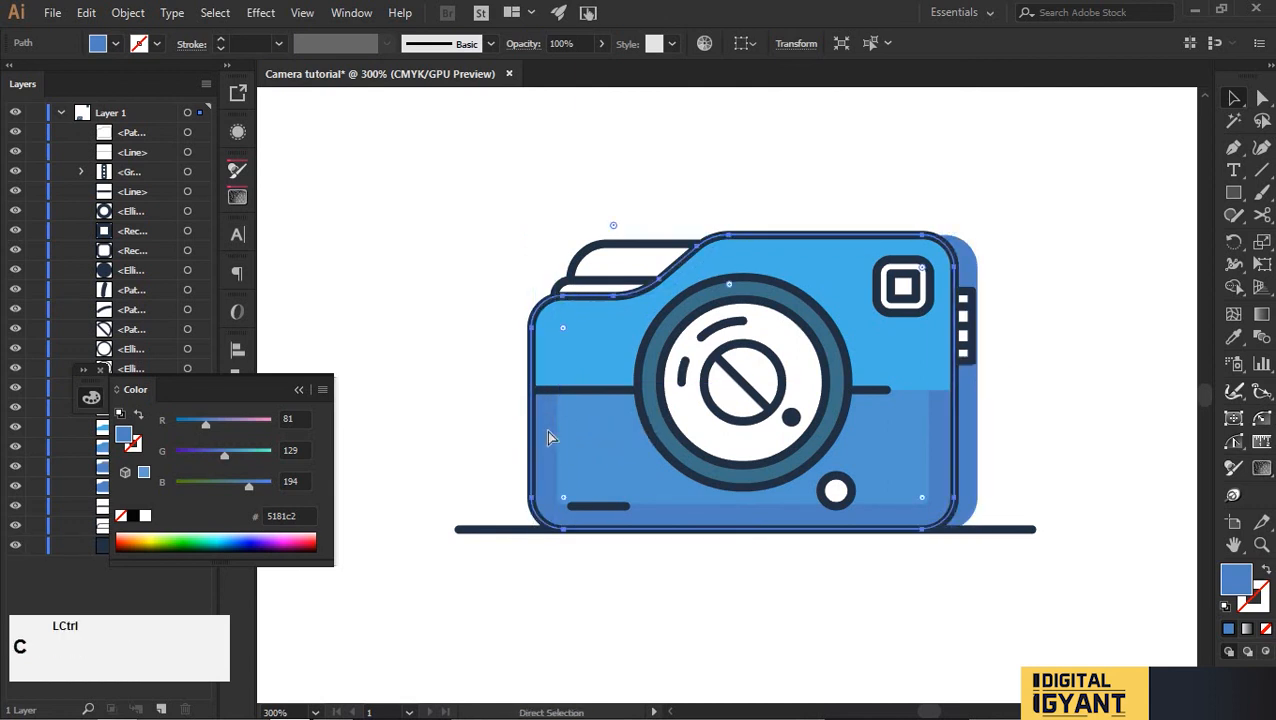
key(ctrl+f)
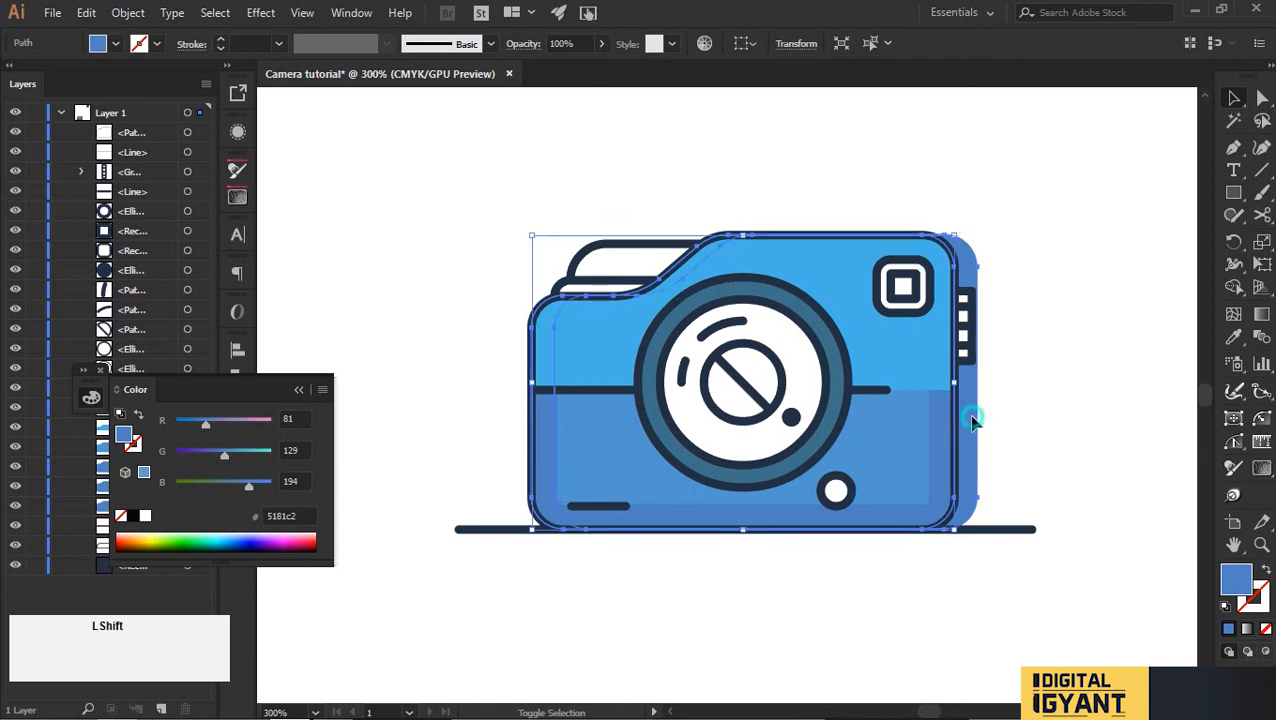
Cut the shifted duplicate out of the body copy with Shape Builder, leaving only the strip along the camera's left edge.
shift+click(974, 420)
key(shift+m)
key(alt)
drag(1026, 410, 942, 430)
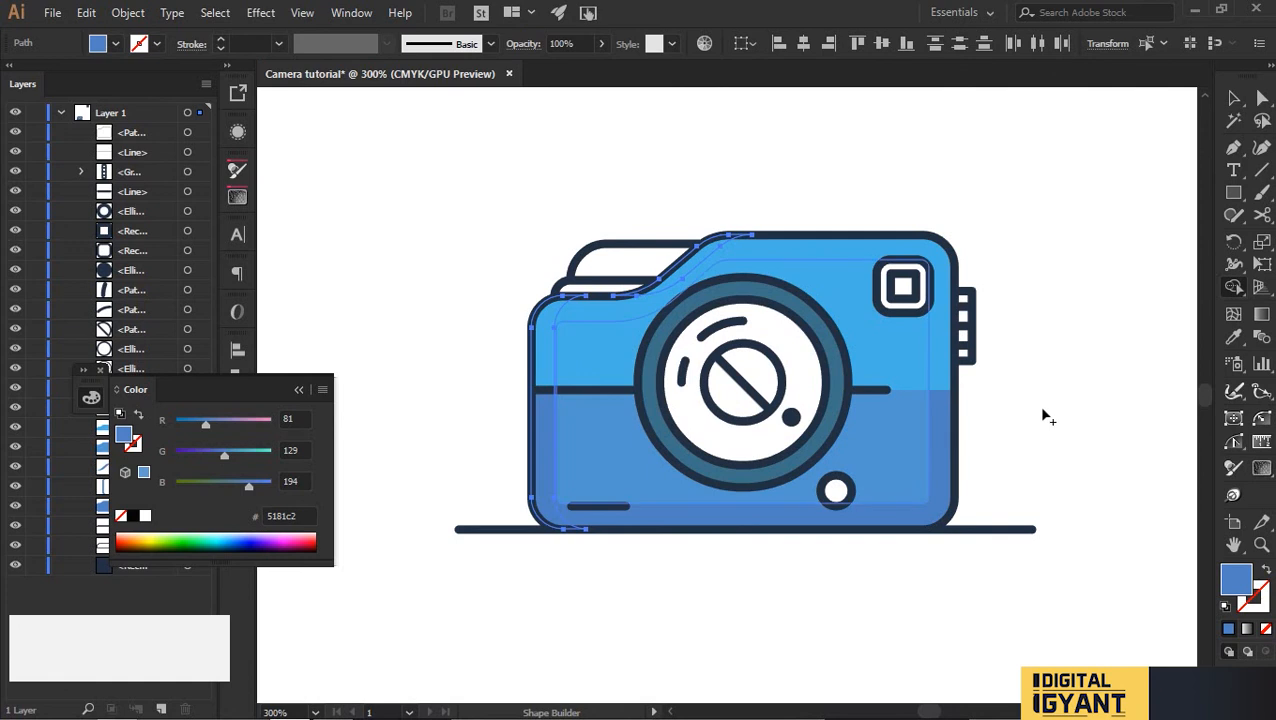
key(v)
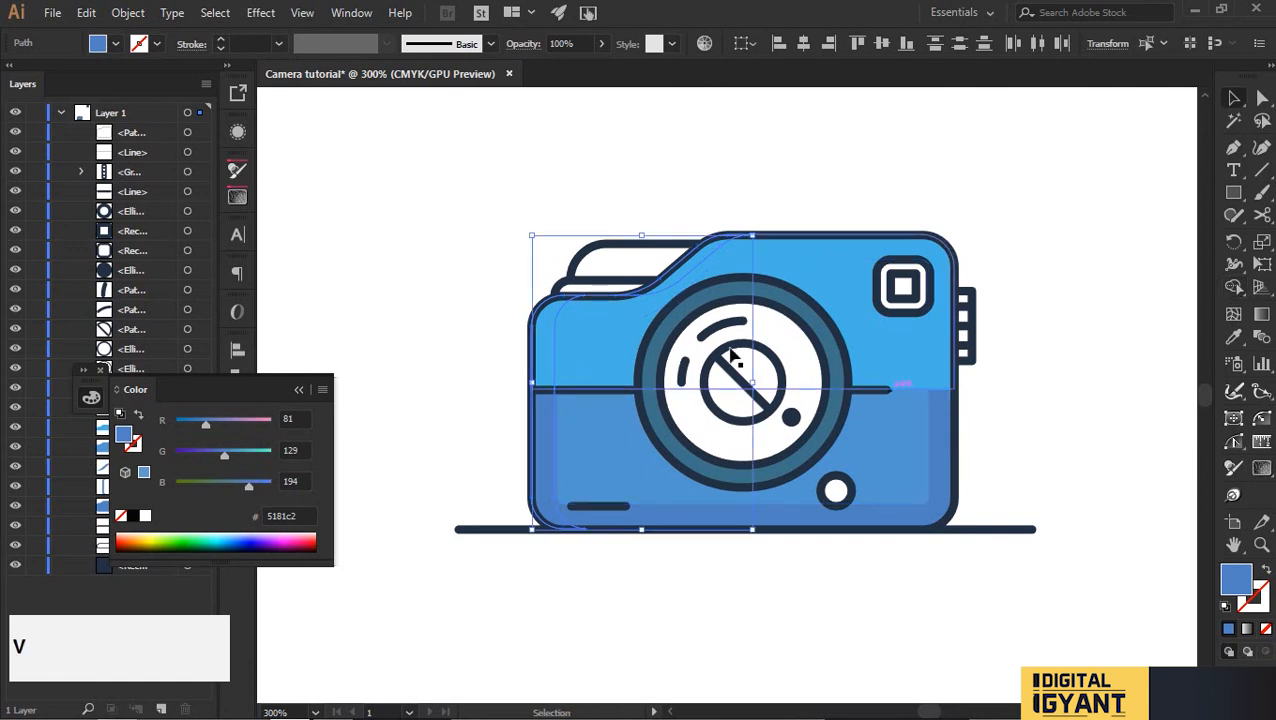
Fill the left edge strip with white and bring it forward above the light blue upper body.
click(115, 44)
click(38, 76)
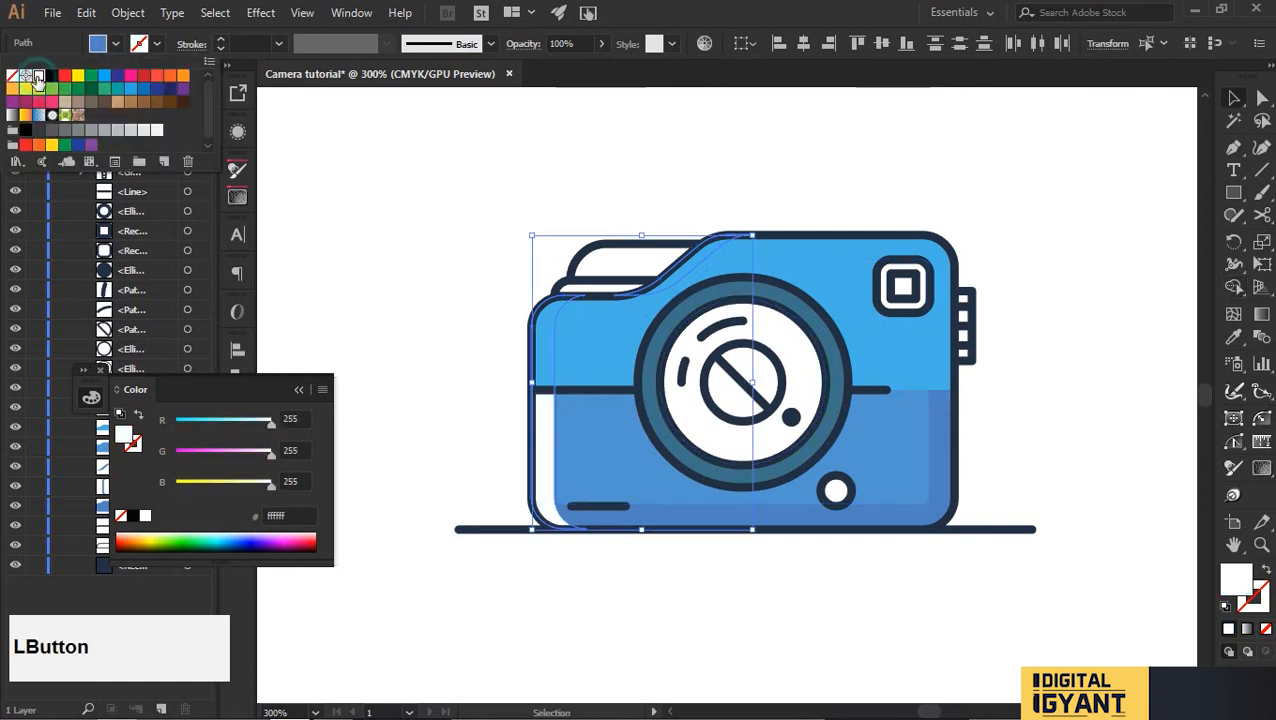
click(453, 147)
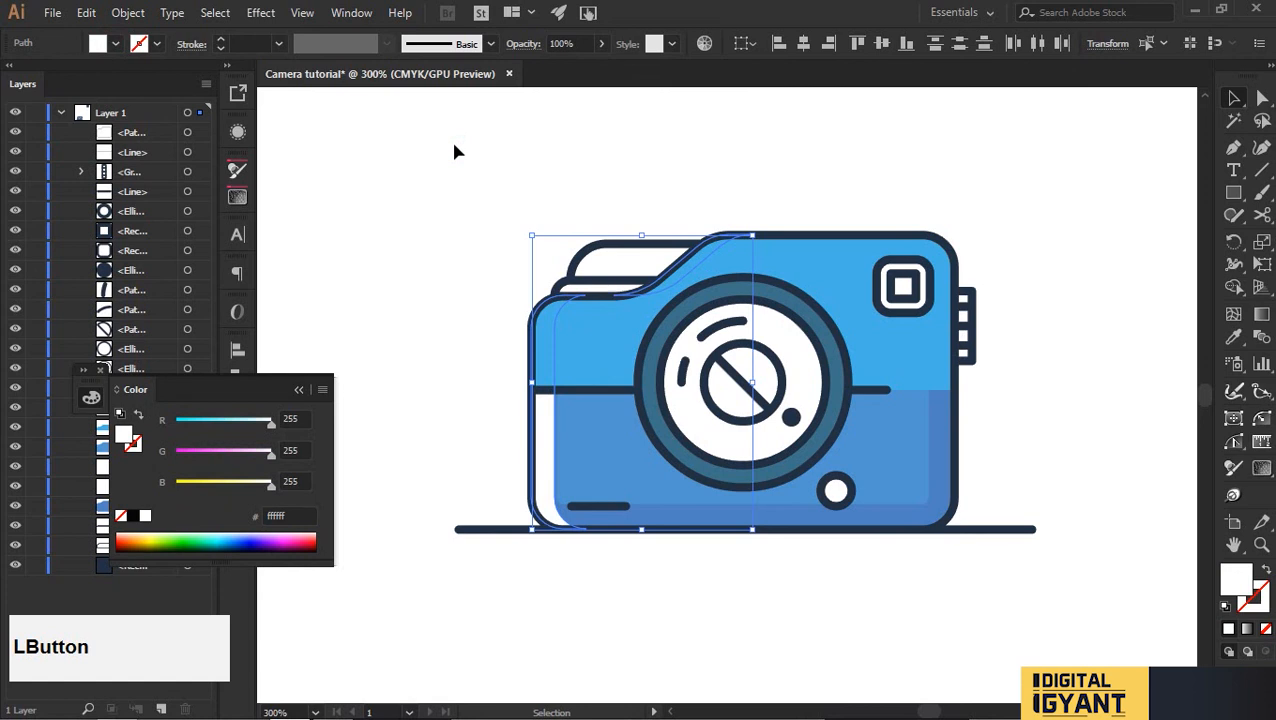
key(ctrl)
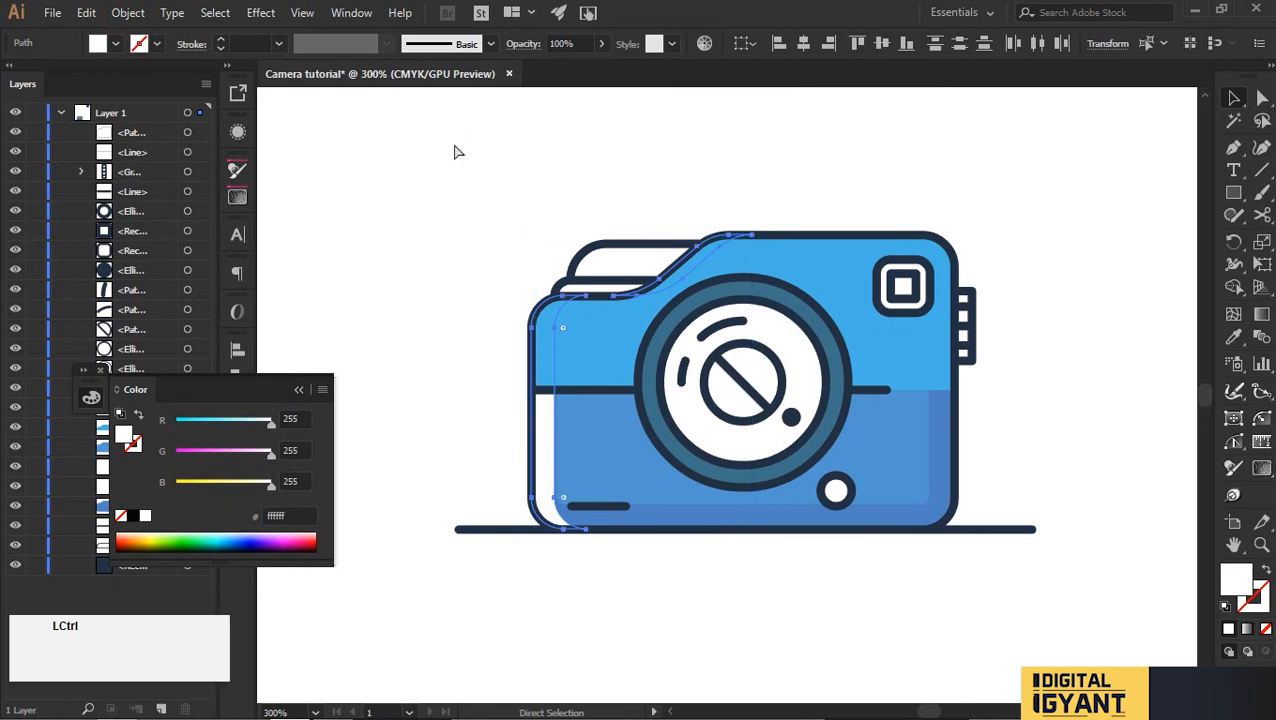
key(ctrl+bracketright)
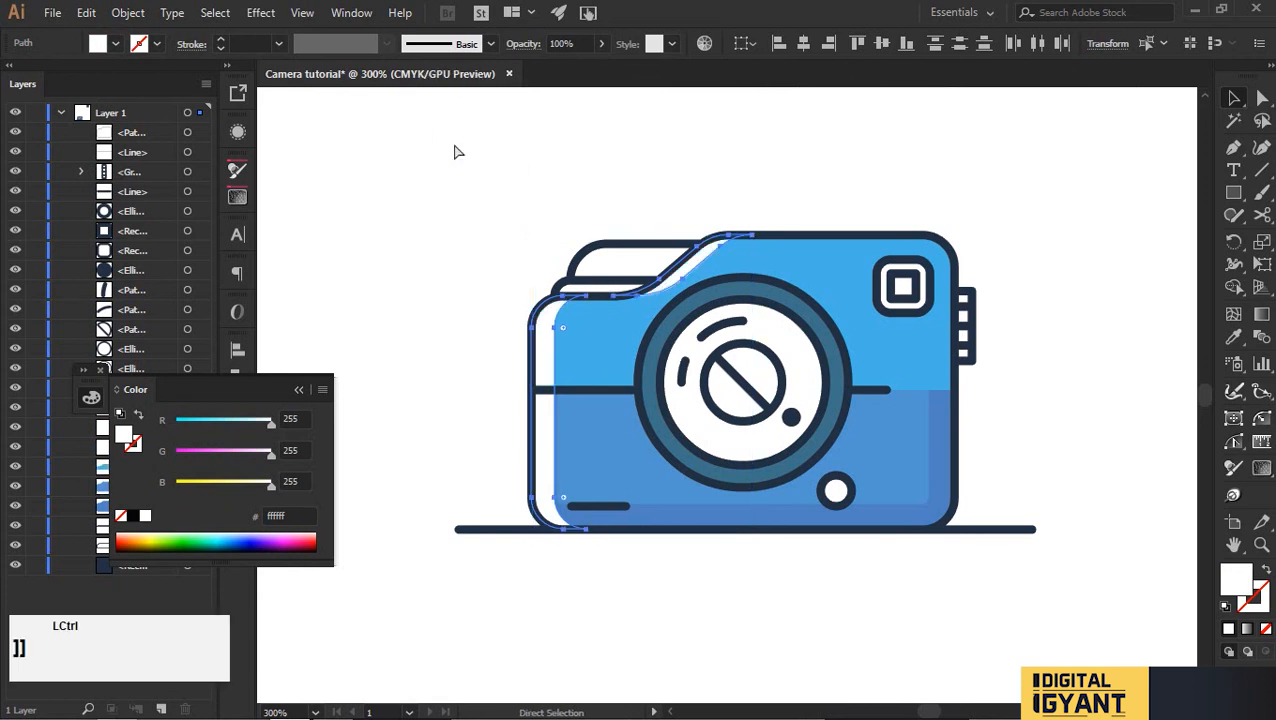
click(453, 146)
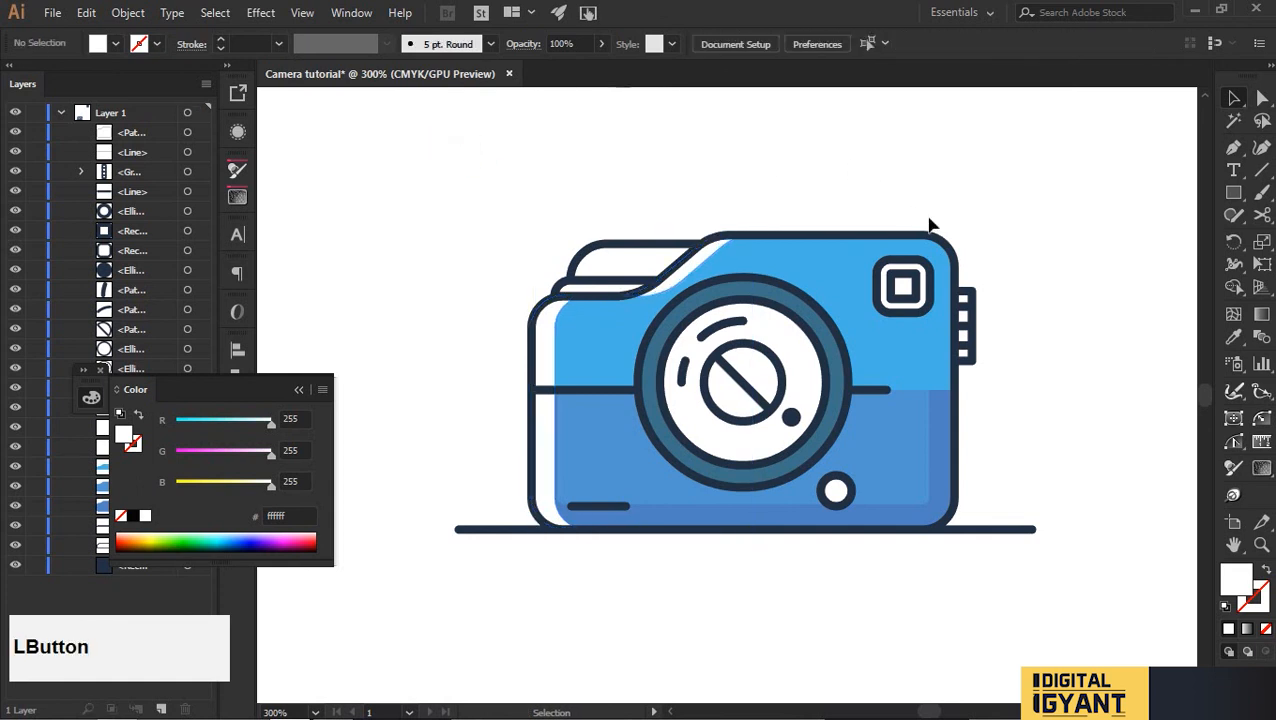
Duplicate the light blue upper body about 7.4 pt to the left at the same height.
drag(992, 218, 996, 229)
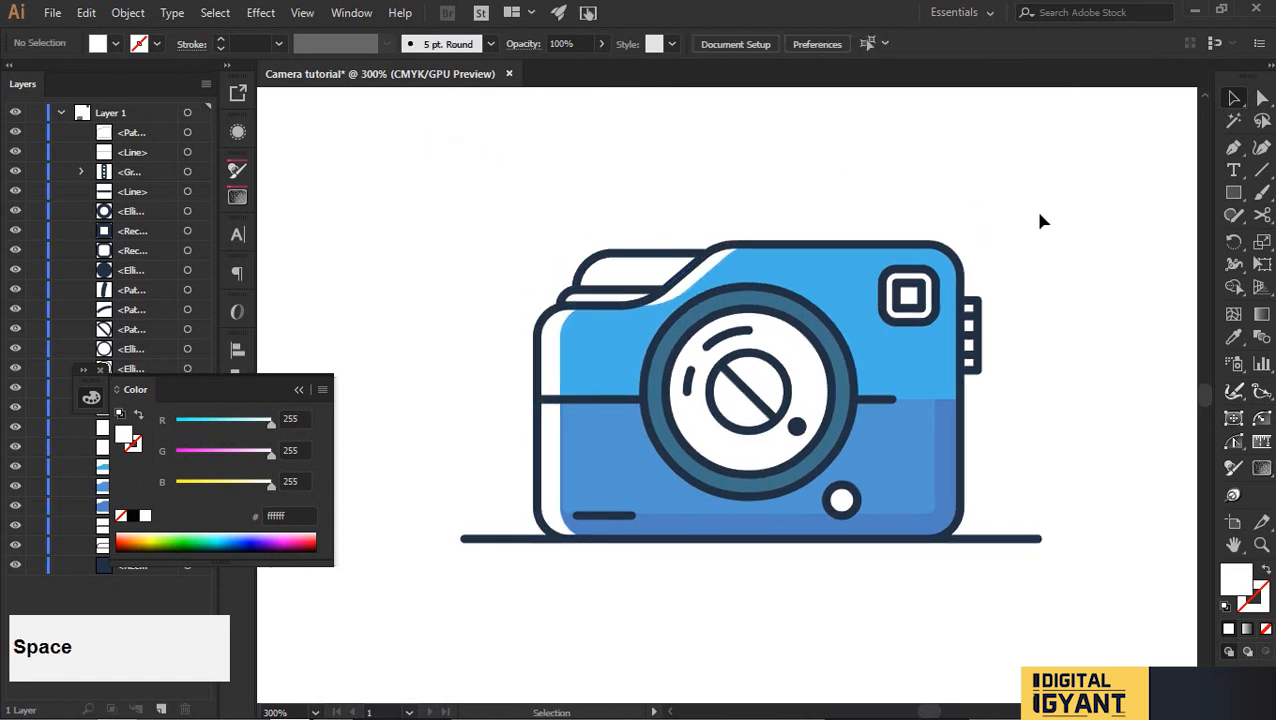
click(949, 482)
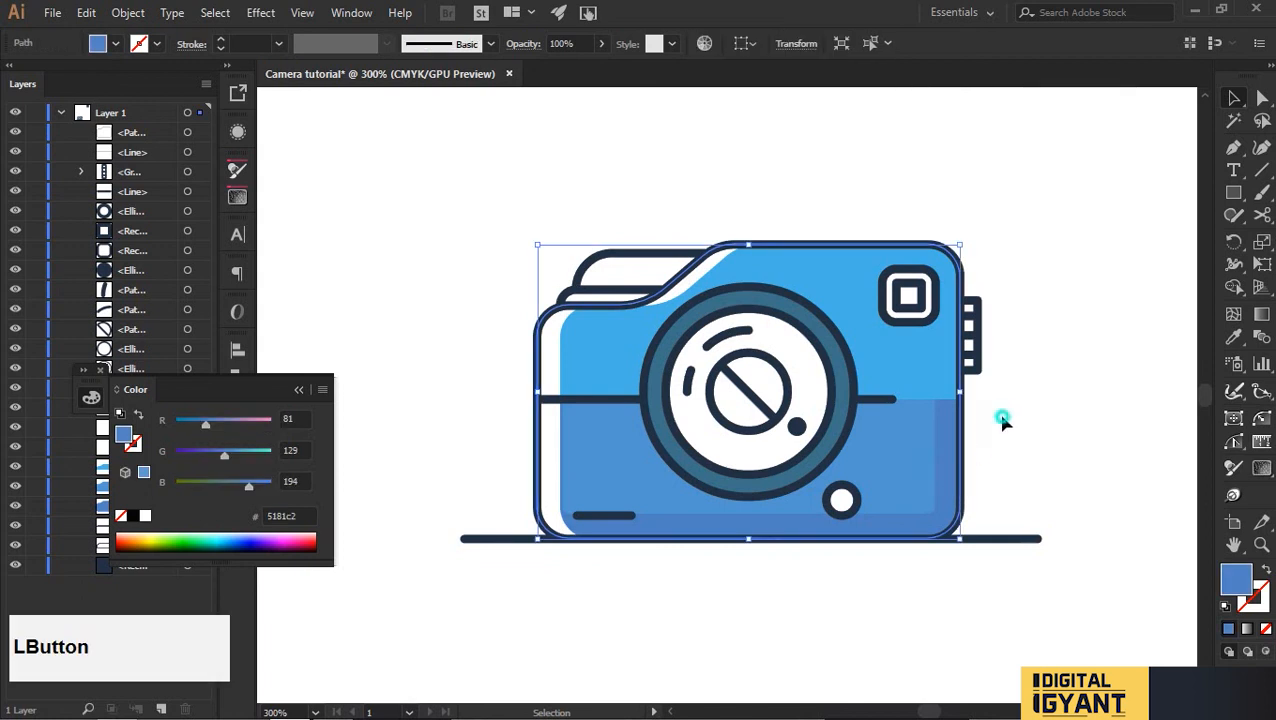
click(1003, 422)
click(942, 376)
drag(940, 375, 922, 378)
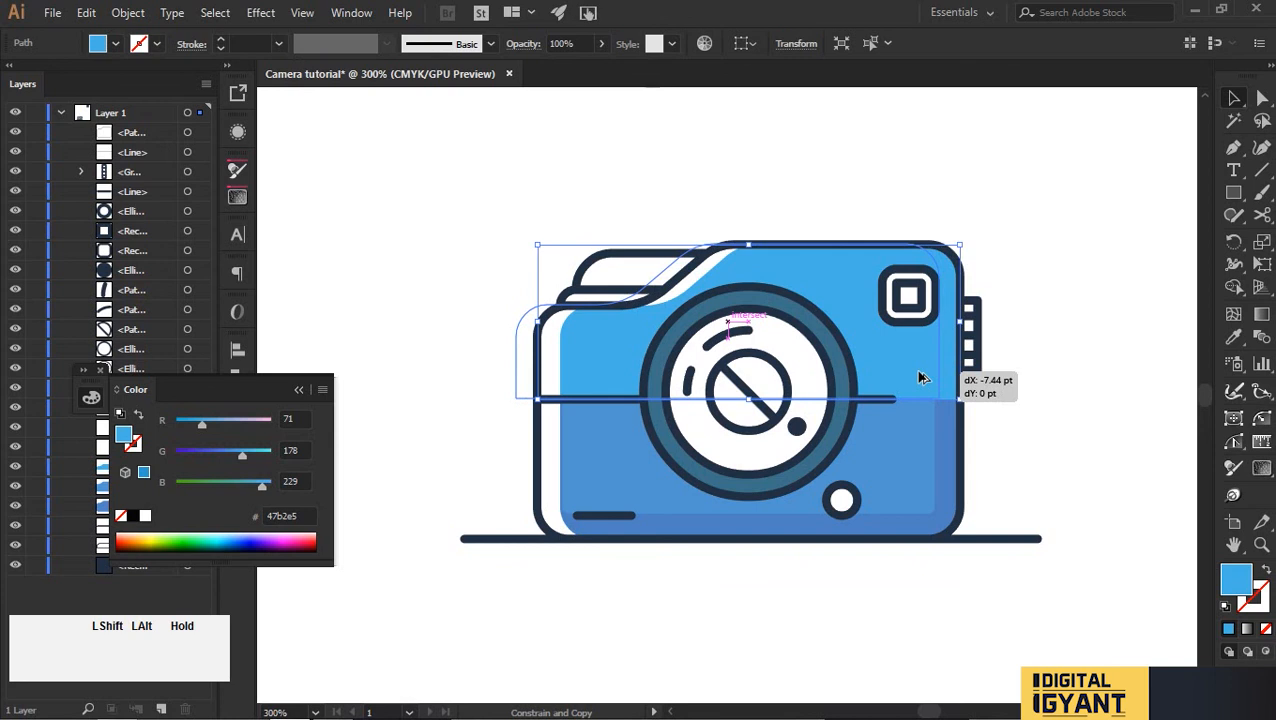
drag(922, 378, 922, 378)
click(998, 411)
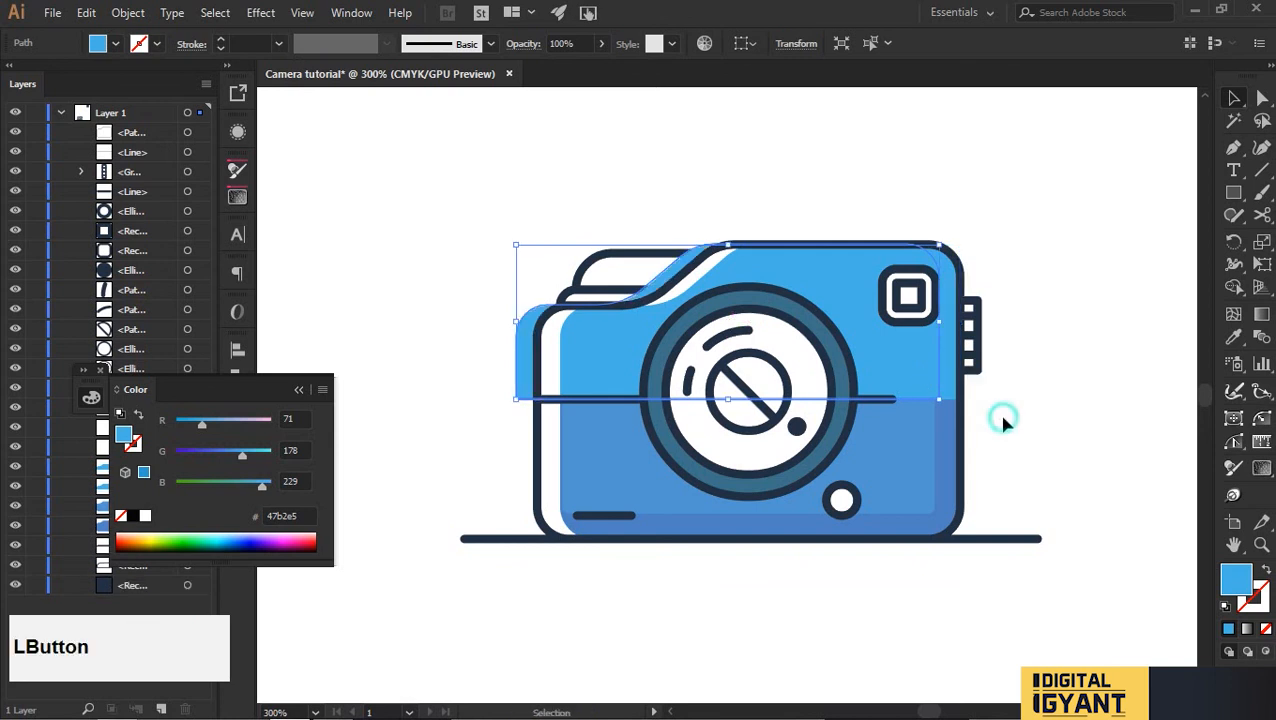
Paste a copy of the upper body in front and subtract the shifted duplicate with Shape Builder, leaving a right edge strip.
click(947, 391)
key(ctrl)
key(ctrl+c)
key(ctrl+f)
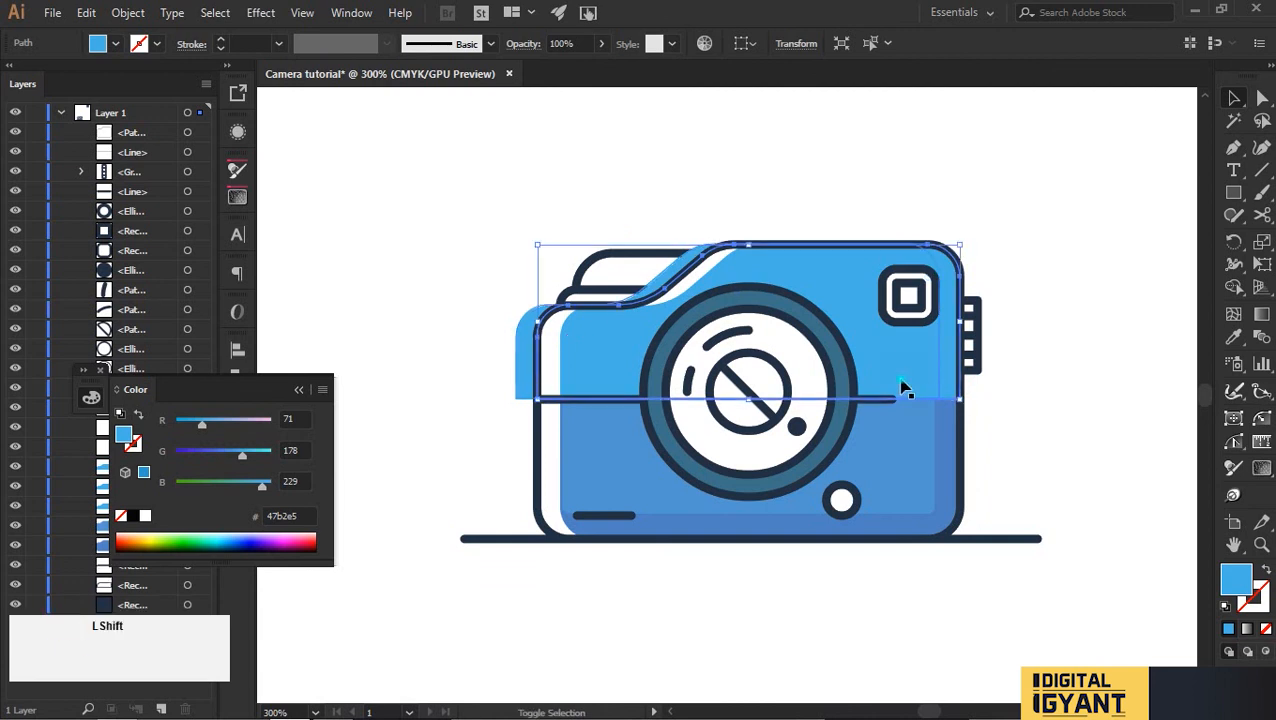
shift+click(901, 386)
key(shift+m)
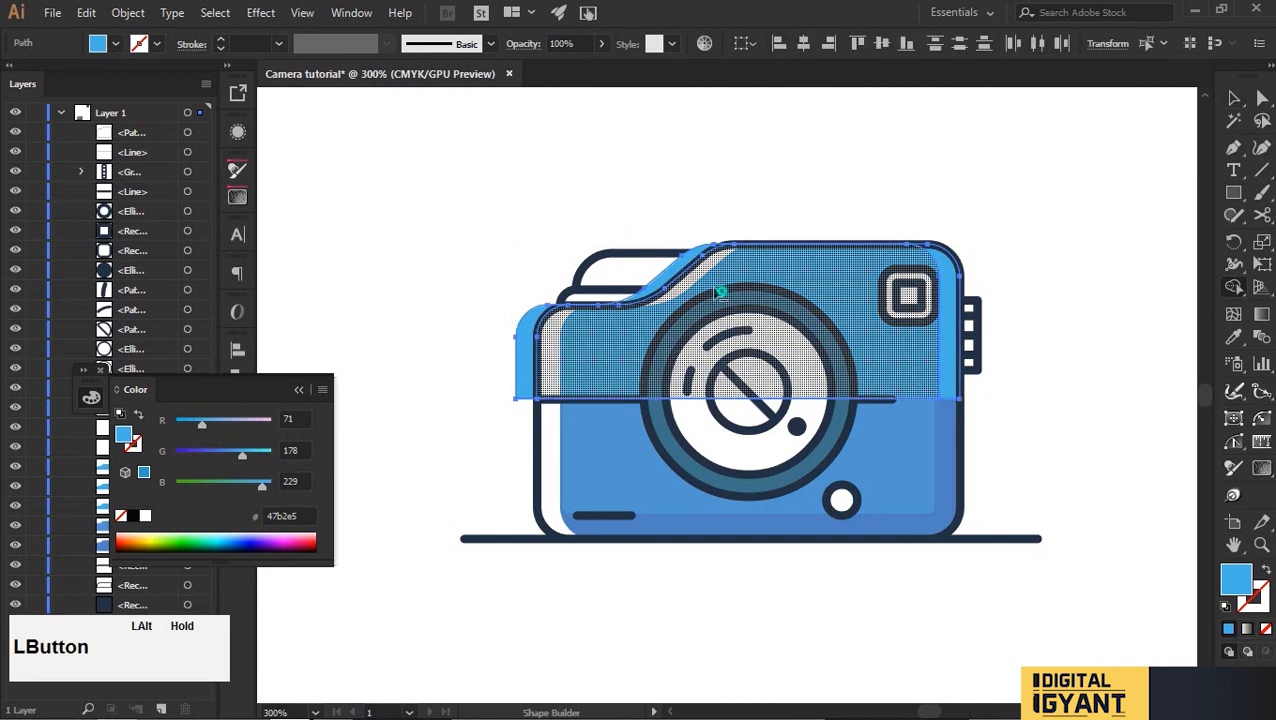
alt+click(724, 297)
alt+click(503, 352)
key(v)
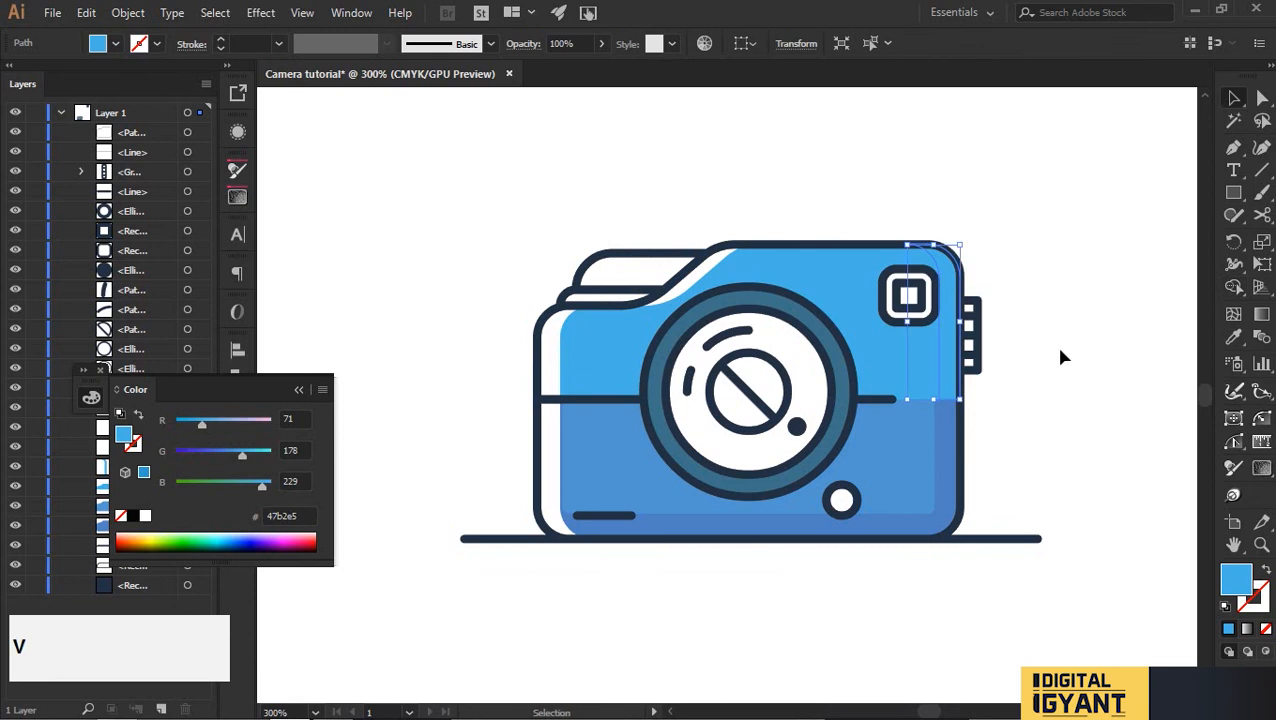
Darken the upper body's right edge strip to #338fbd by lowering its RGB values.
scroll(239, 456, up, 2)
scroll(238, 456, up, 2)
scroll(256, 485, up, 2)
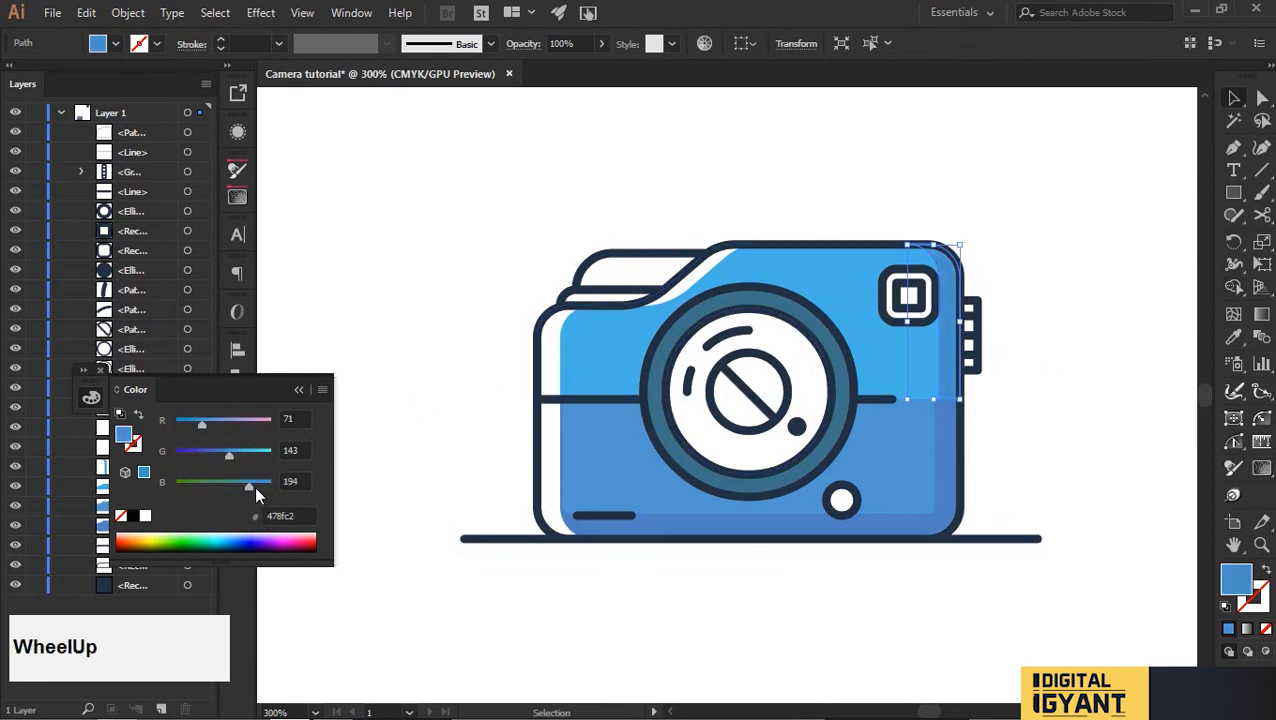
scroll(194, 423, up, 2)
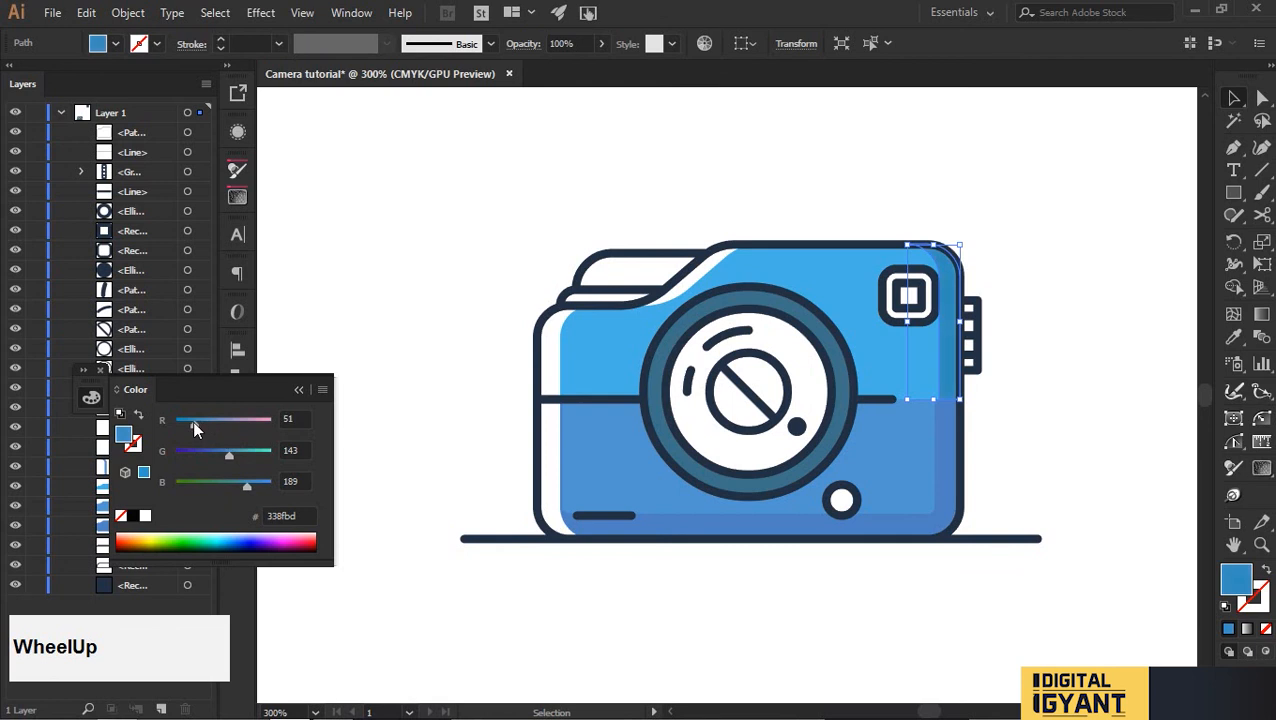
click(1062, 345)
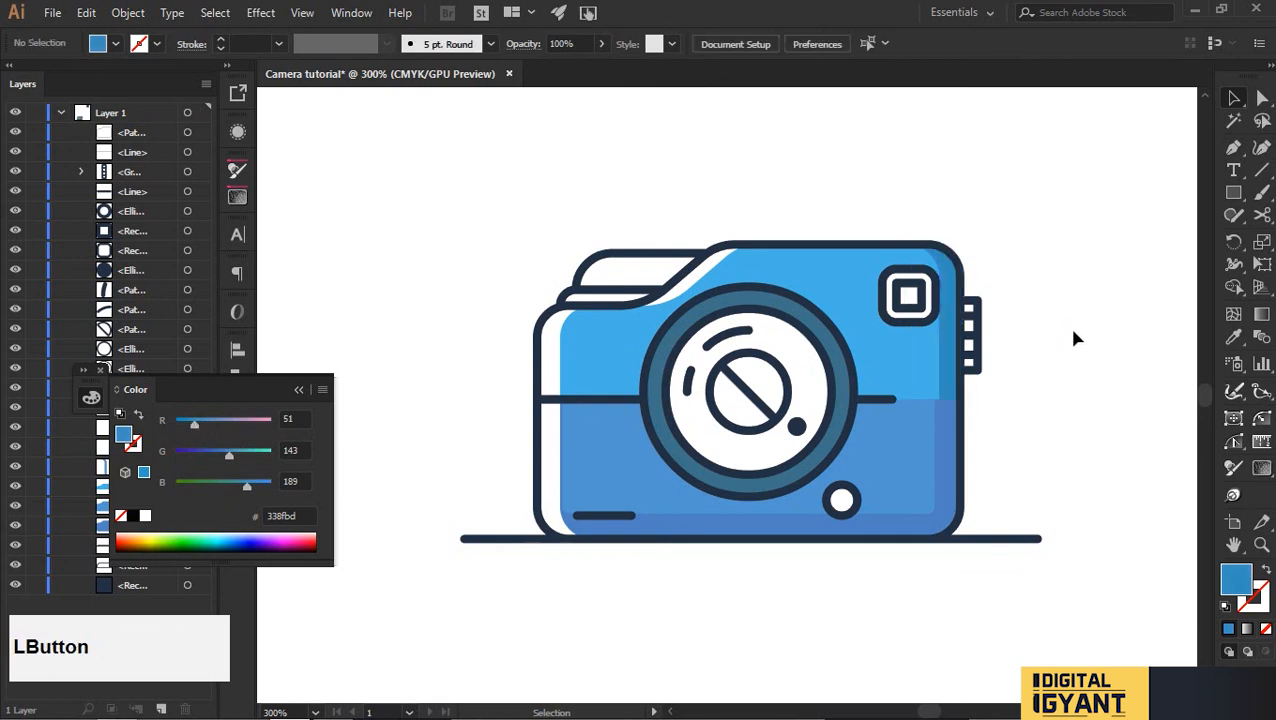
Try to reshape the right edge strip by moving its anchor points, and delete the strip.
click(947, 397)
scroll(947, 395, up, 2)
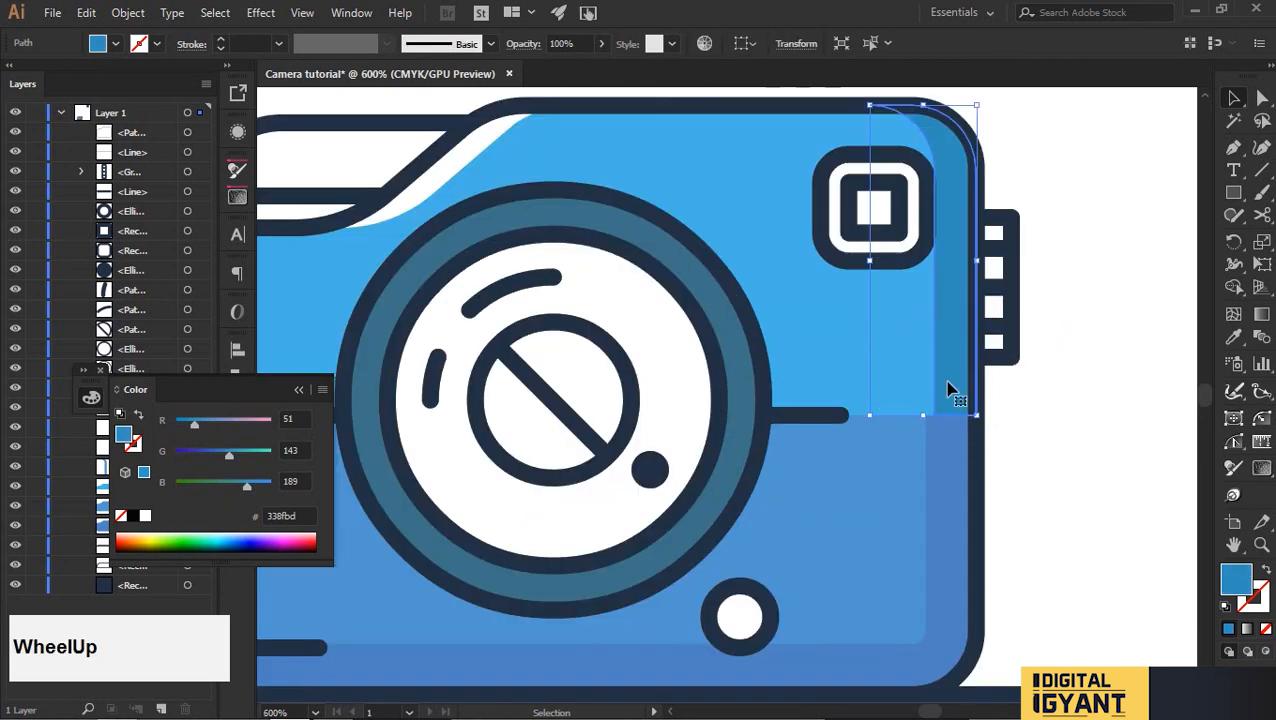
key(a)
click(938, 418)
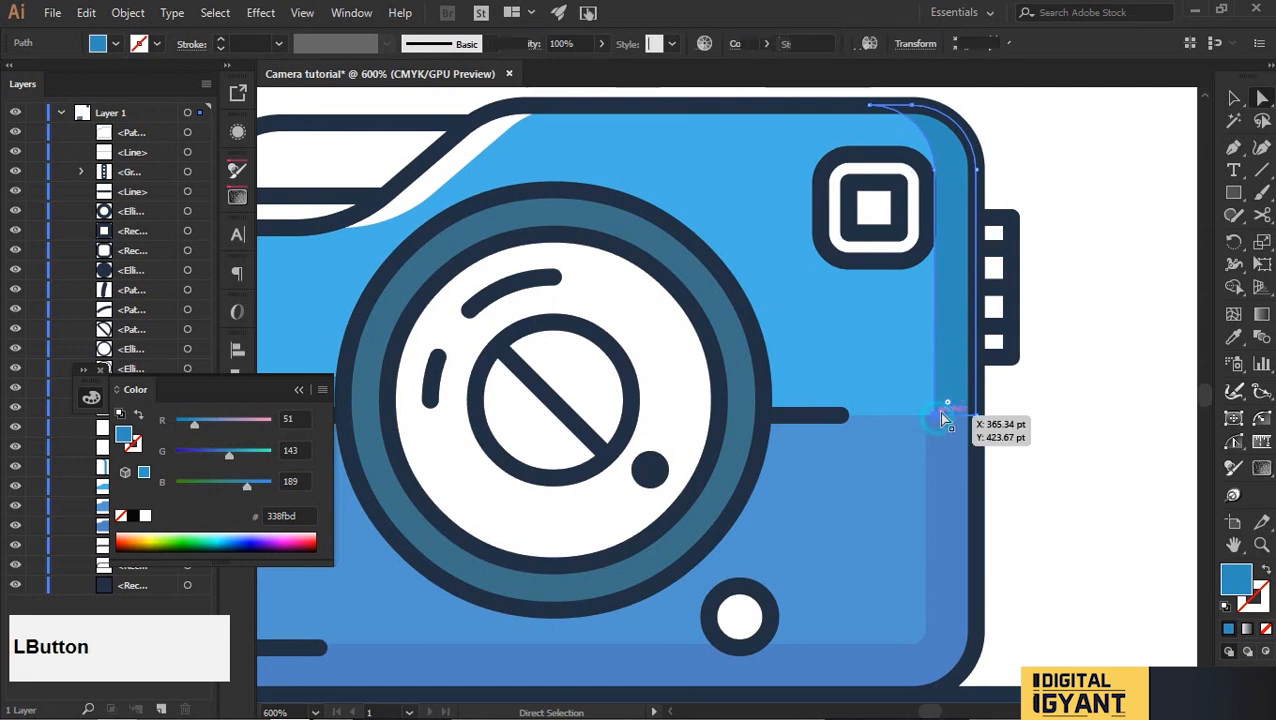
shift+click(912, 105)
drag(912, 105, 839, 108)
key(Delete)
key(v)
click(914, 362)
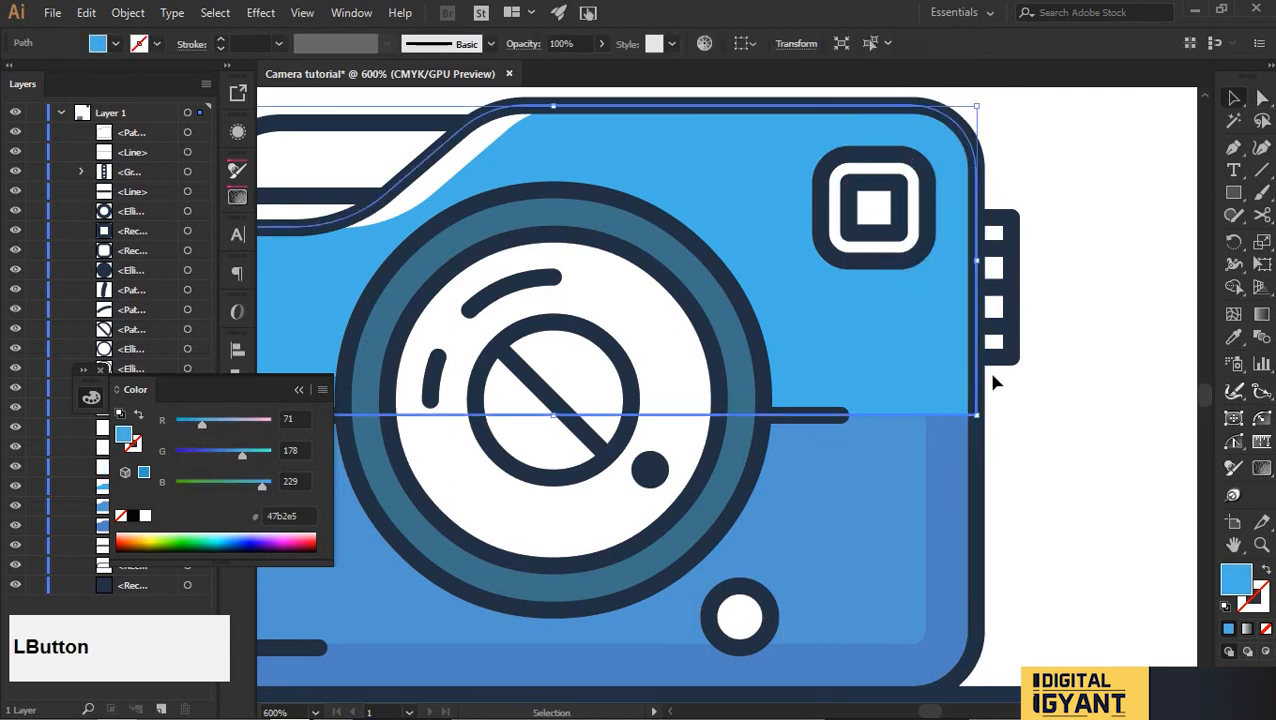
click(1046, 394)
key(ctrl+z)
click(1080, 382)
click(951, 393)
key(Delete)
Duplicate the upper body to the left, aligning the copy's right edge with the lower body's inner shape.
click(953, 395)
drag(951, 394, 893, 379)
click(1027, 402)
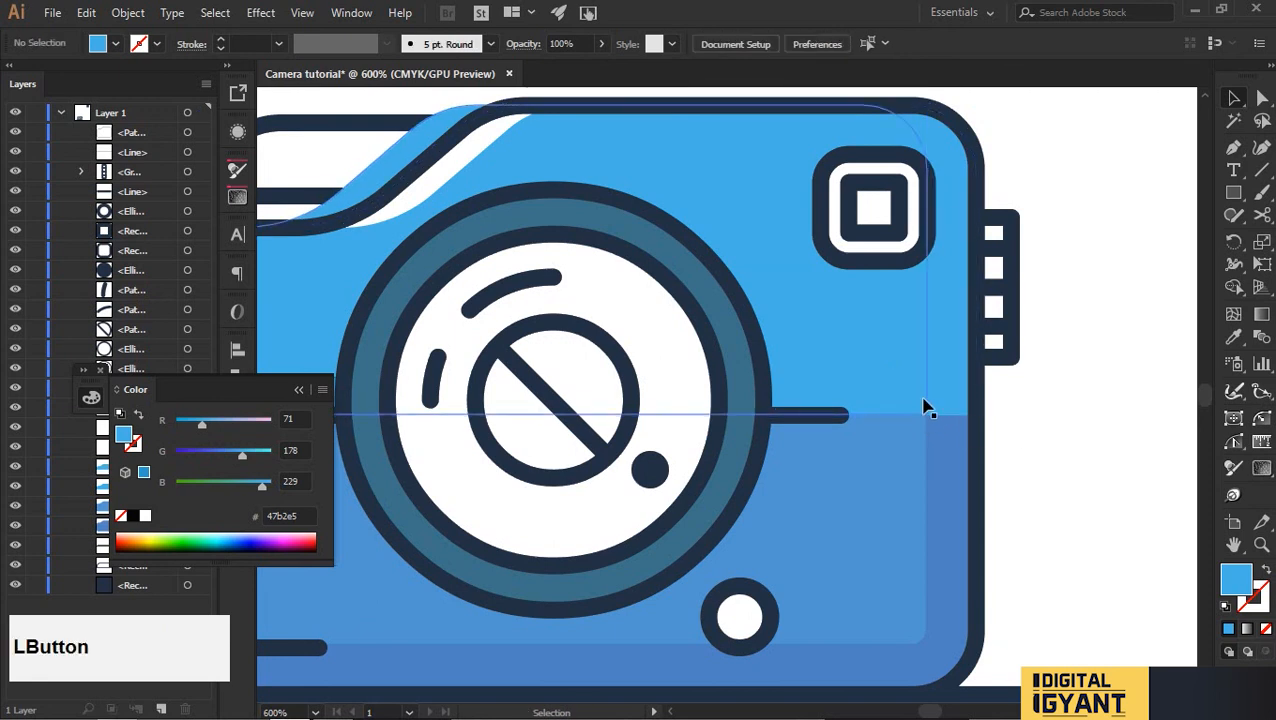
mouse_move(914, 390)
mouse_down()
mouse_move(906, 379)
mouse_move(927, 372)
mouse_up()
click(1059, 413)
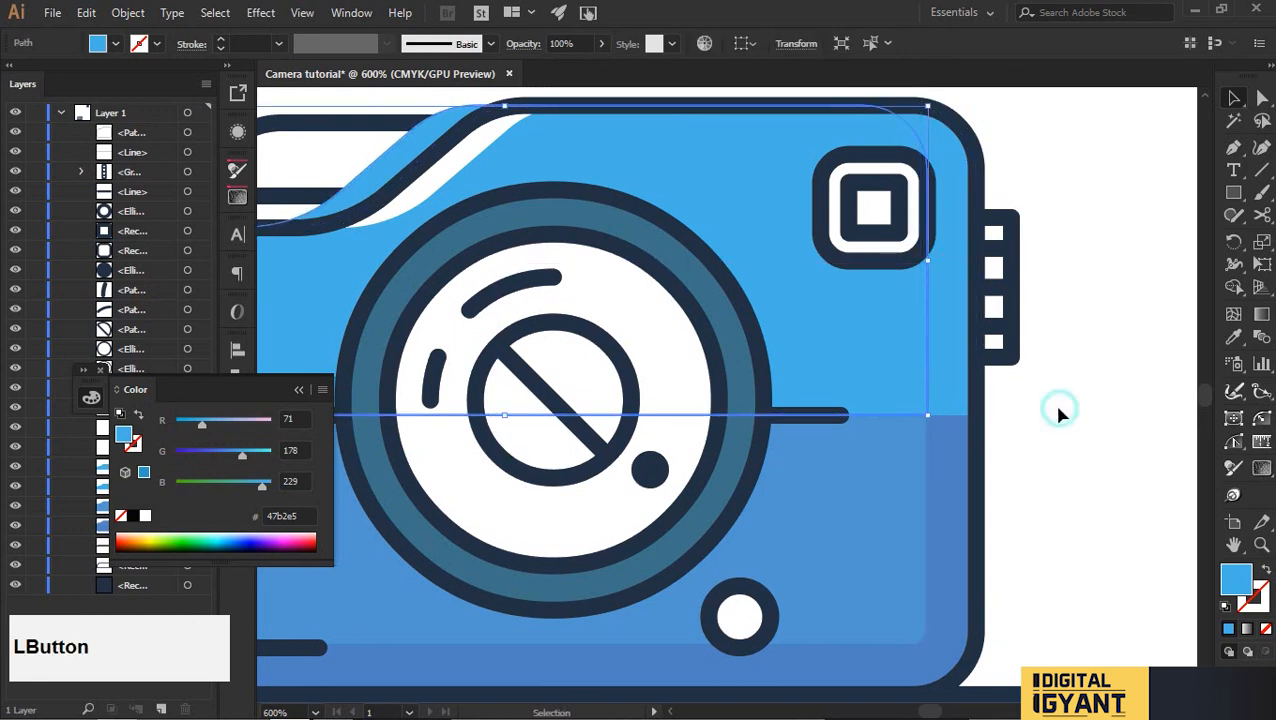
Paste a copy of the upper body in place and remove the area of the aligned duplicate with Shape Builder, keeping the right strip.
click(948, 399)
key(ctrl+c)
key(ctrl+f)
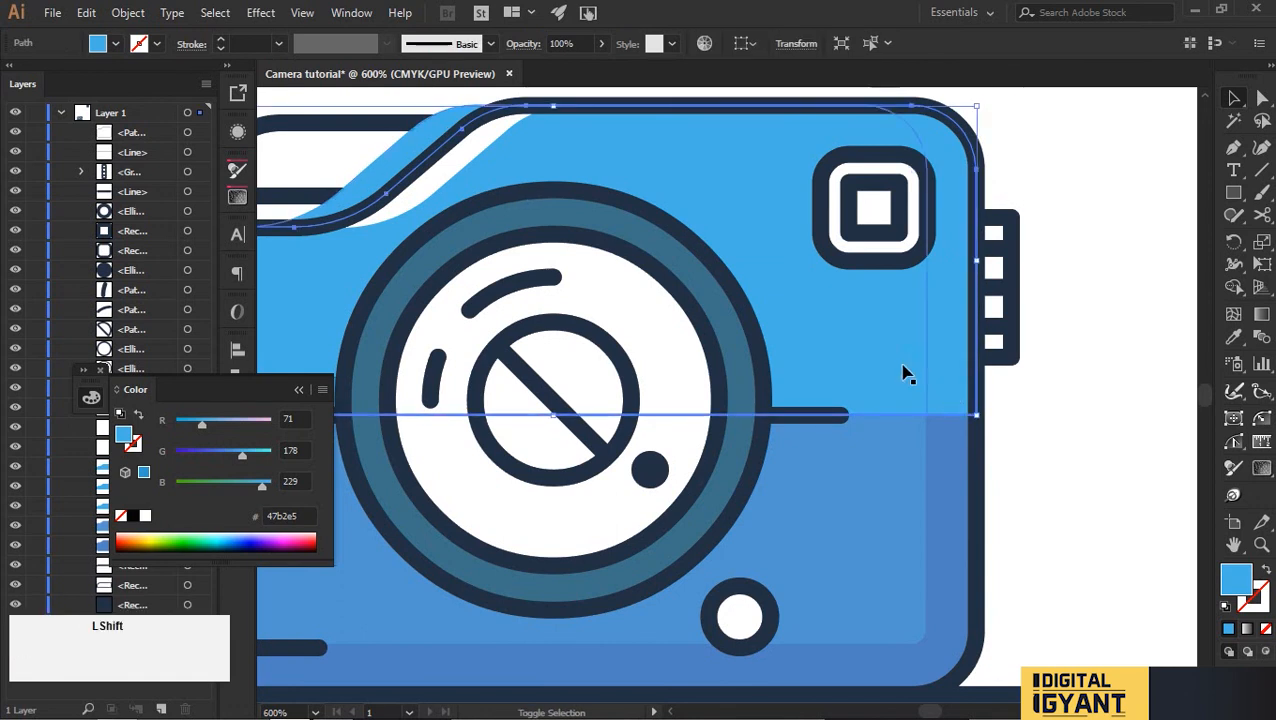
key(shift+m)
scroll(650, 243, down, 2)
mouse_move(340, 258)
mouse_down()
mouse_move(572, 202)
mouse_move(886, 249)
mouse_up()
Copy the blue #408ab4 from a Color Hunt palette and fill the upper body's right edge strip with it.
key(alt+Tab)
scroll(716, 296, down, 1)
scroll(716, 296, down, 5)
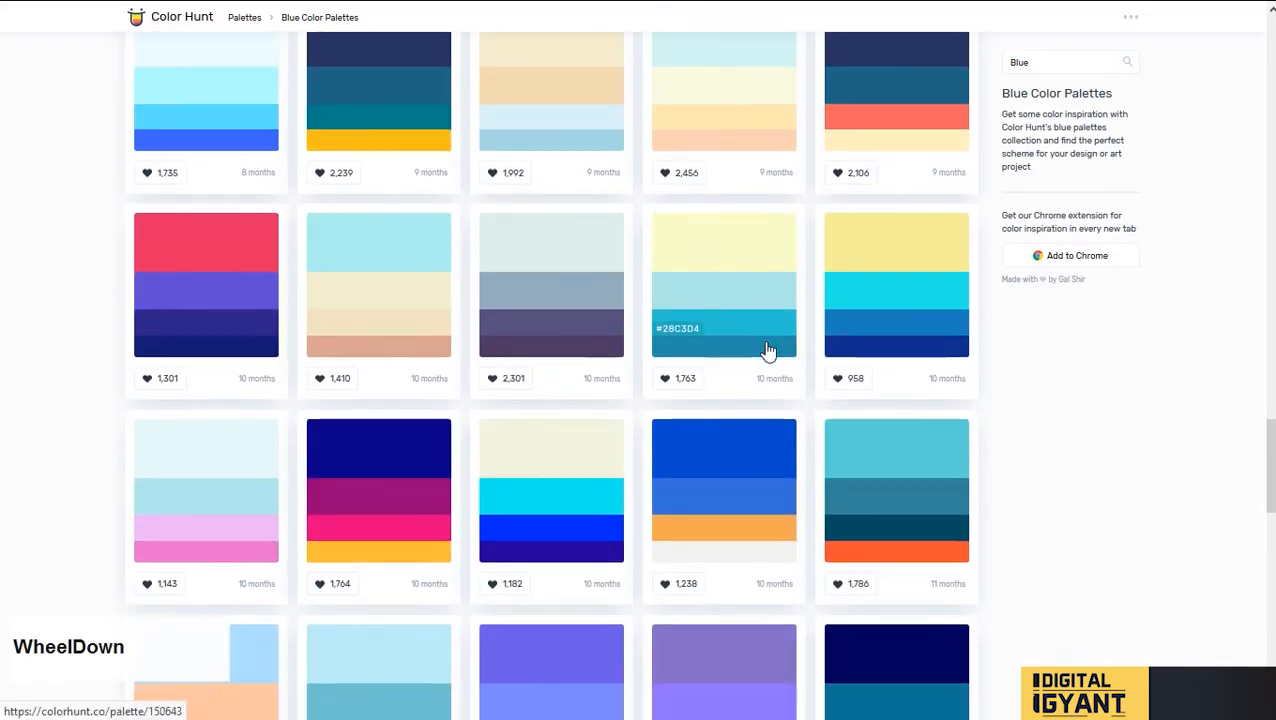
scroll(768, 352, down, 1)
scroll(768, 352, down, 8)
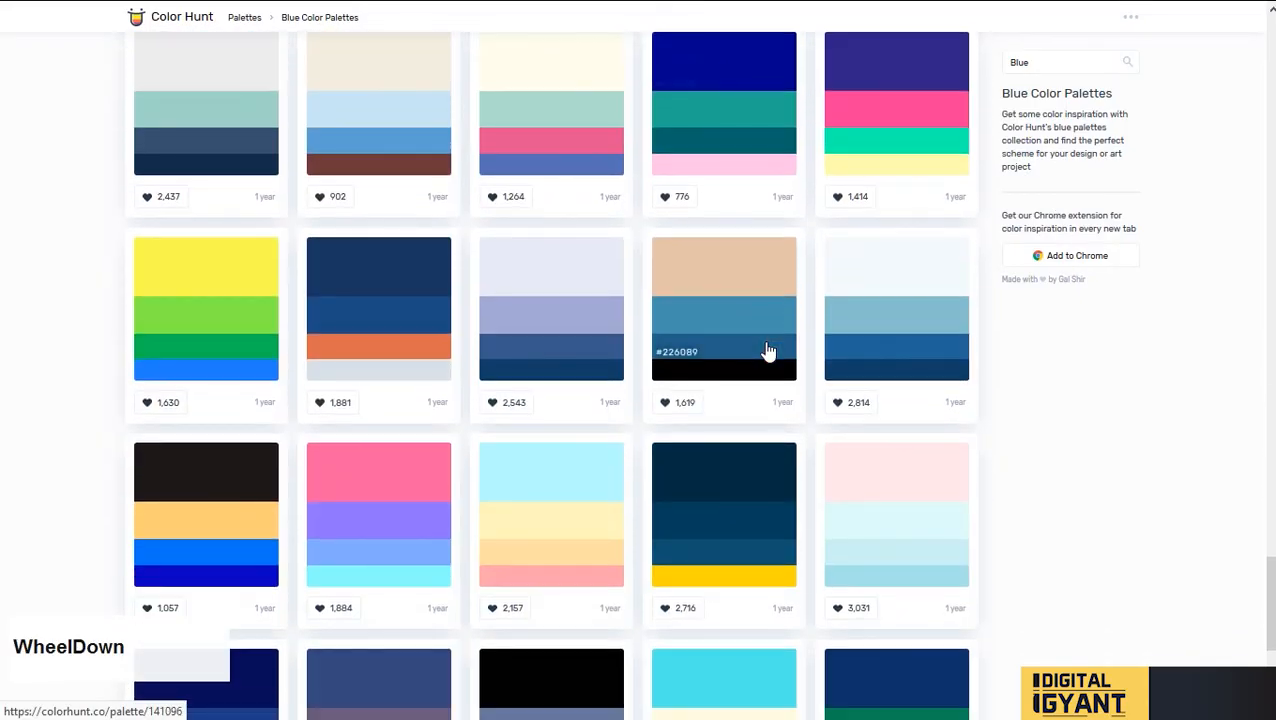
scroll(768, 352, down, 4)
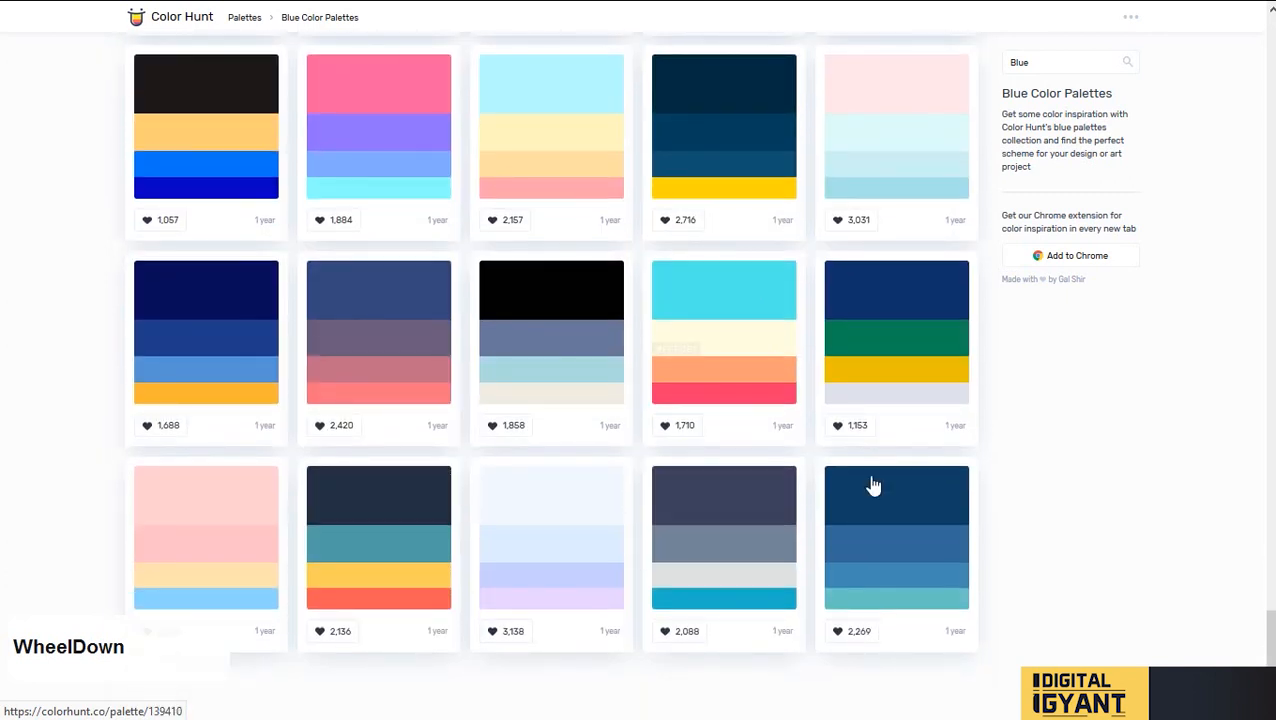
click(847, 590)
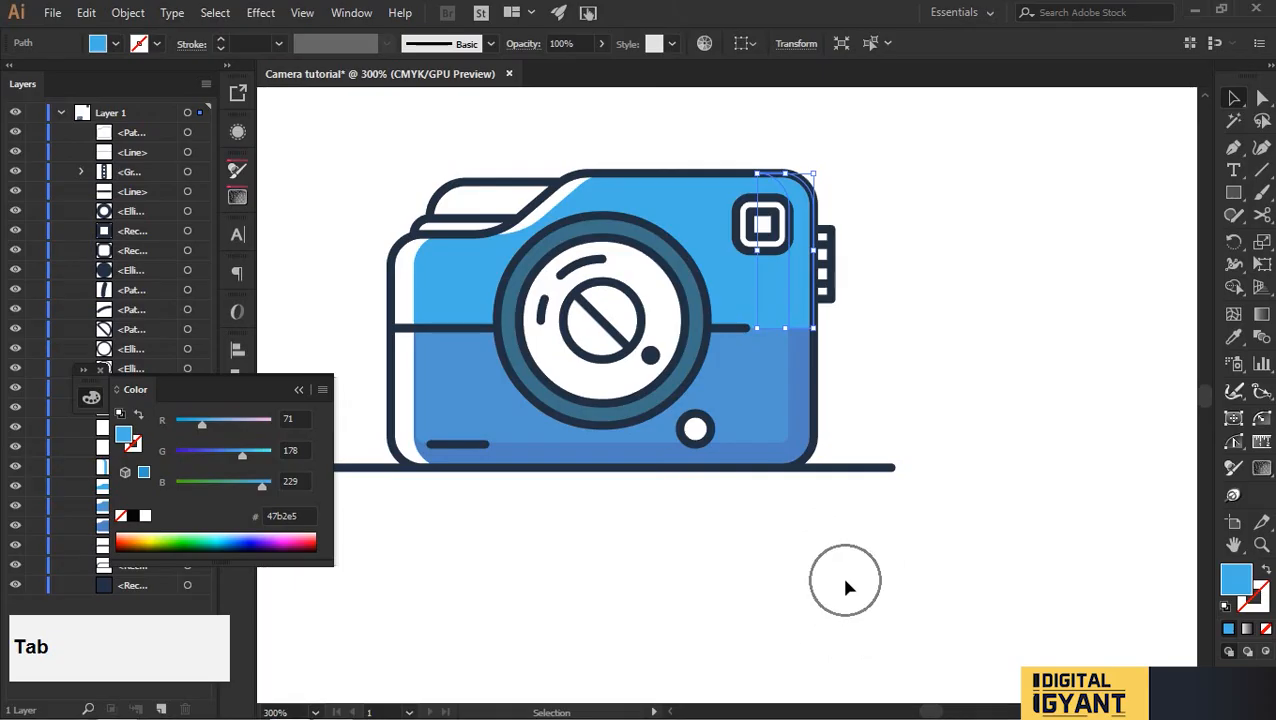
click(305, 516)
key(ctrl+v)
key(Return)
click(924, 333)
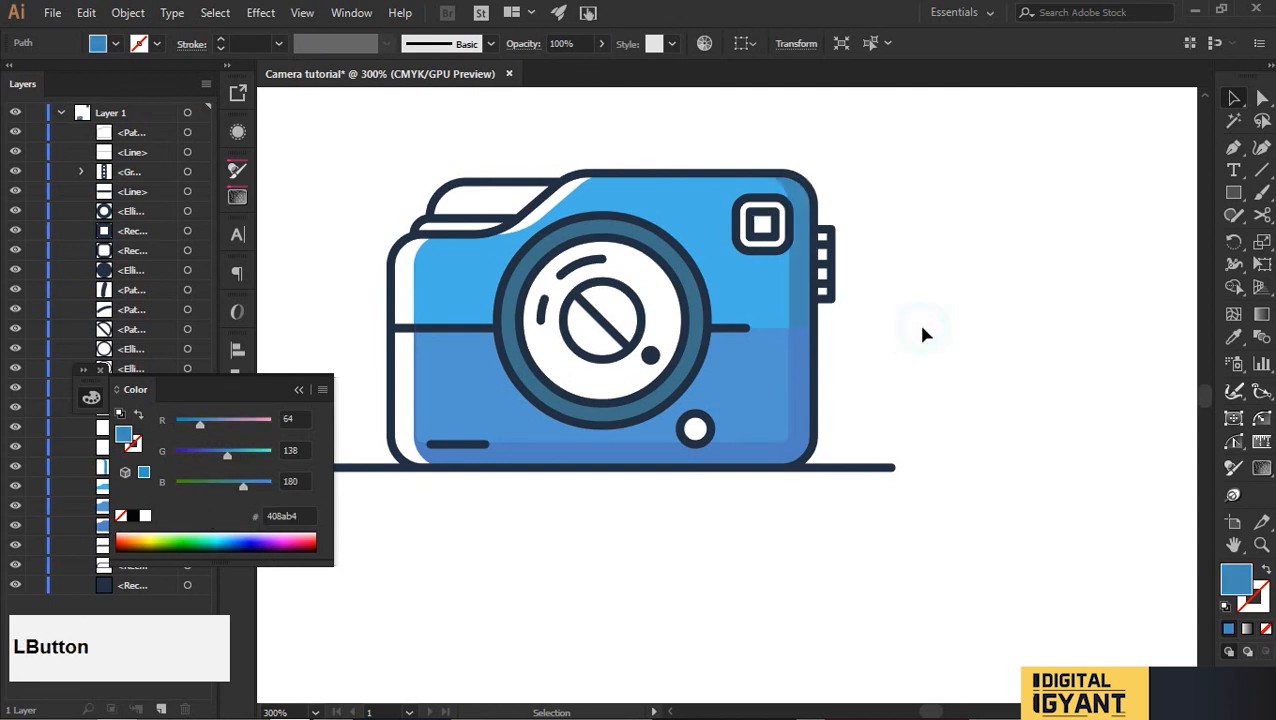
Fill the upper body's right edge strip with the darker blue #5181c2 sampled from the lower body's edge strip.
drag(803, 316, 820, 352)
click(824, 358)
key(v)
click(862, 404)
drag(869, 335, 908, 359)
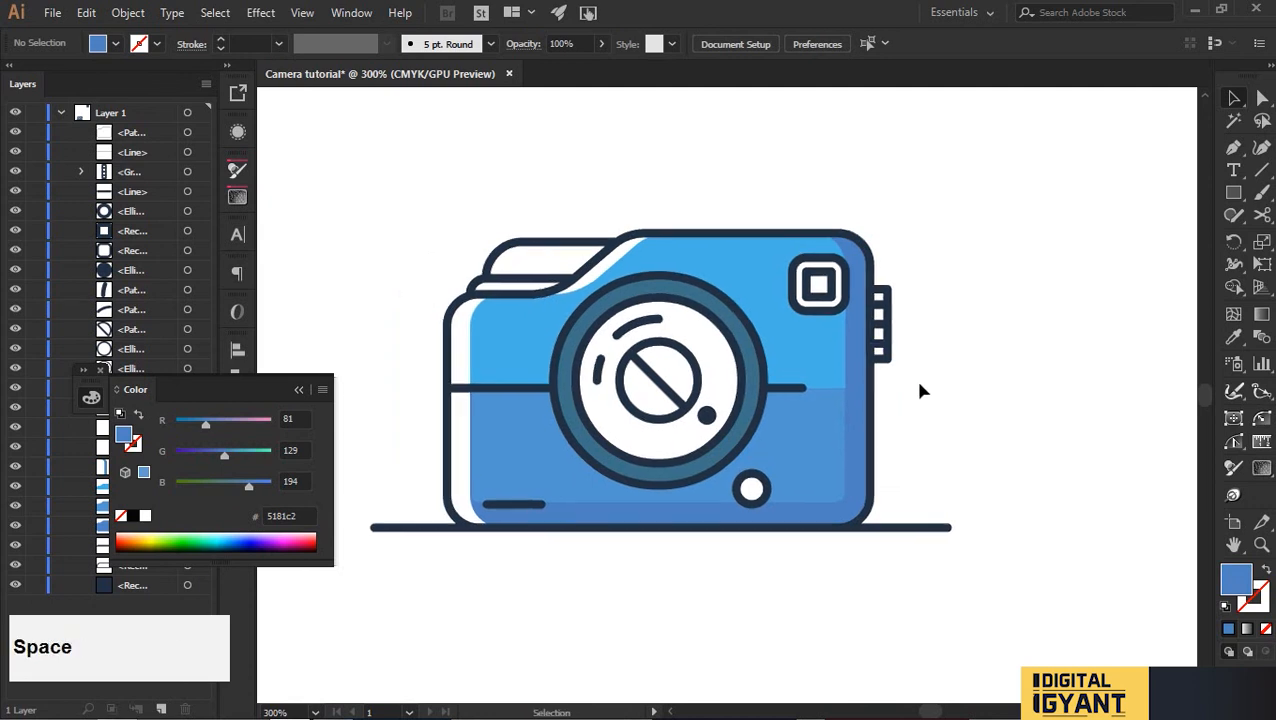
Check where the upper and lower edge strips meet, and delete the upper body's right edge strip.
scroll(845, 463, up, 2)
scroll(985, 349, up, 2)
click(891, 290)
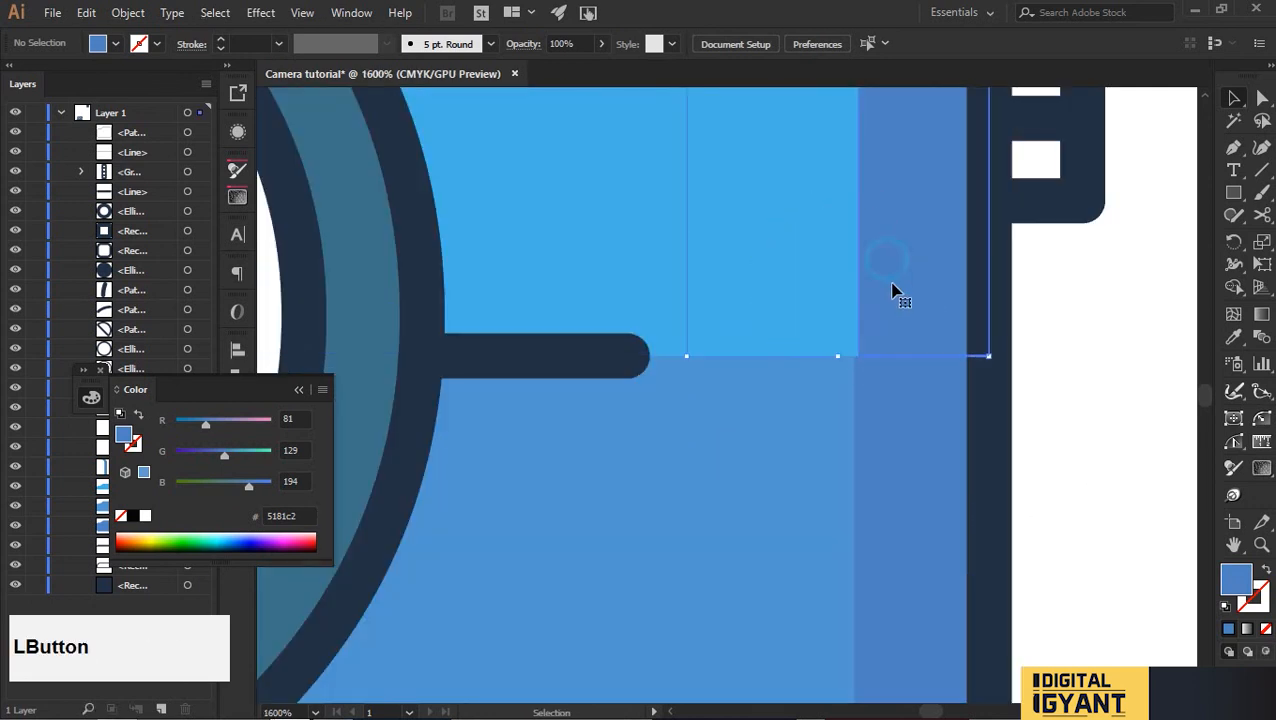
scroll(891, 290, down, 3)
key(a)
scroll(900, 268, up, 1)
key(ctrl+z)
key(Delete)
key(v)
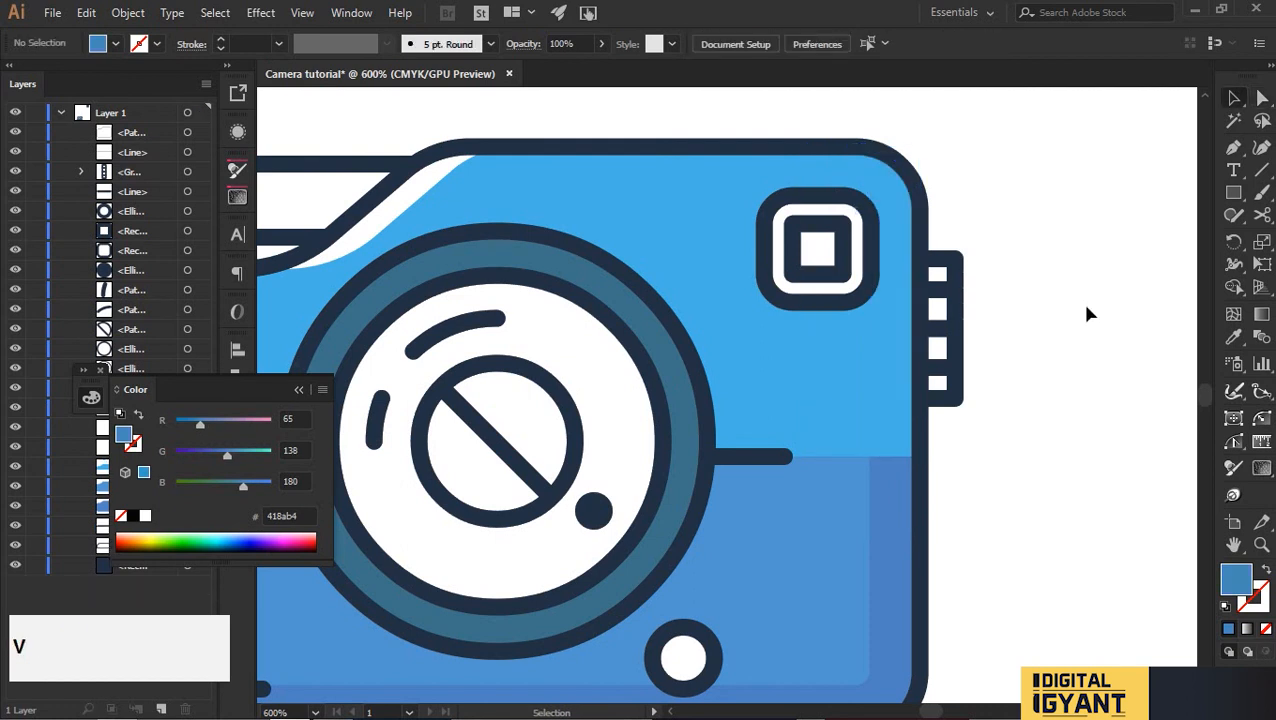
Duplicate the upper body to the left so the copy's right edge lines up with the lower edge strip's inner side.
scroll(924, 457, up, 2)
drag(988, 422, 920, 398)
click(1074, 390)
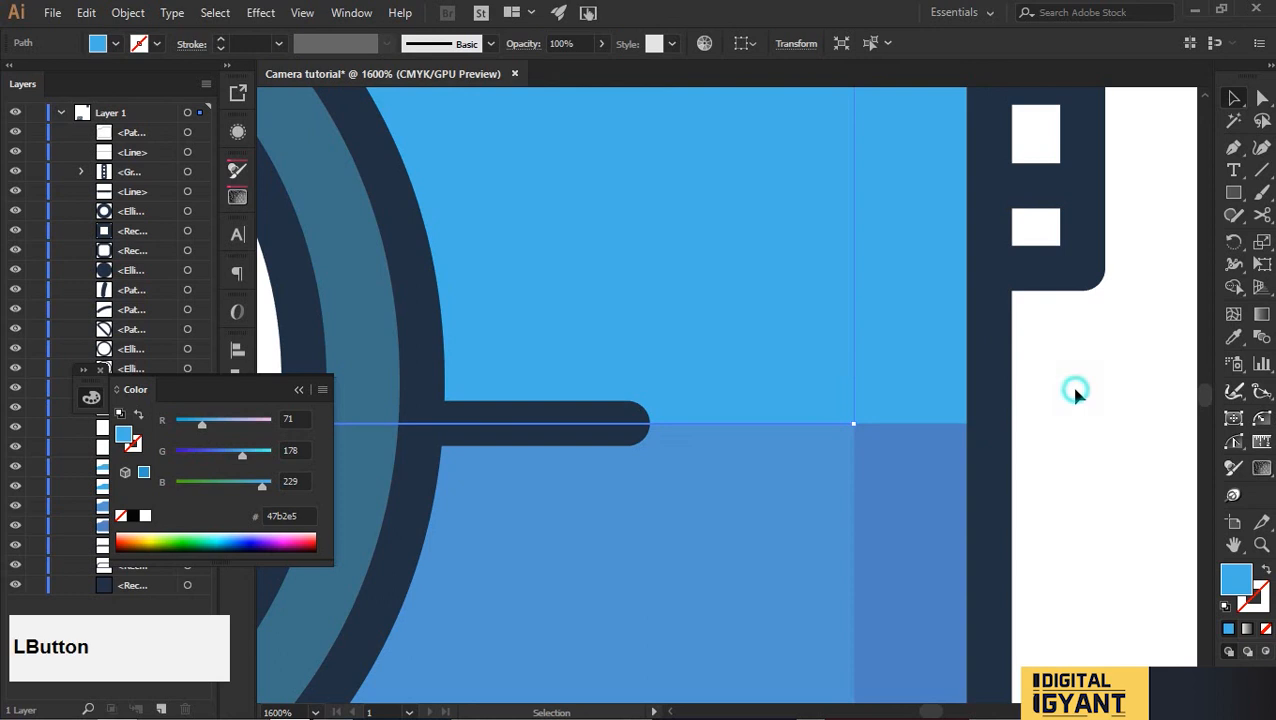
Copy the original upper body in place and cut away the area covered by the shifted duplicate with Shape Builder, leaving the right strip.
ctrl+click(911, 396)
key(ctrl+c)
key(ctrl+f)
shift+click(854, 390)
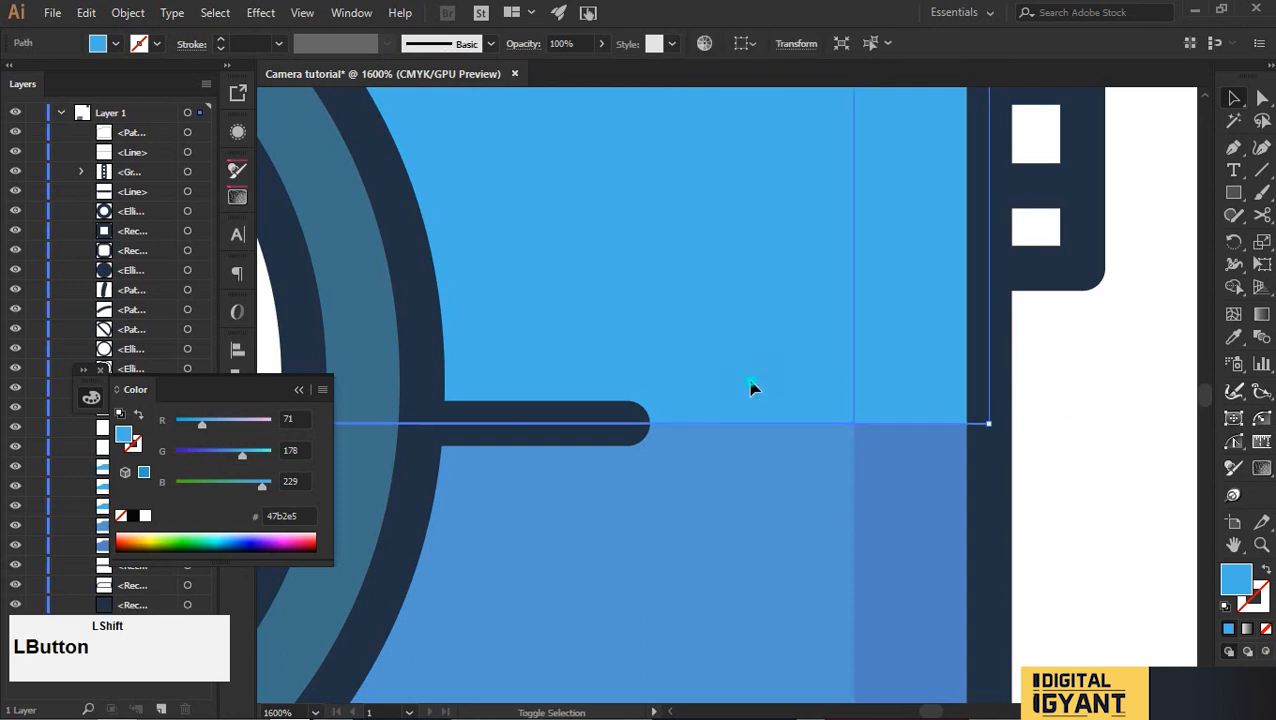
key(shift+m)
scroll(751, 384, down, 6)
mouse_move(472, 320)
mouse_down()
mouse_move(569, 297)
mouse_move(612, 312)
mouse_up()
Color the rebuilt upper right strip #5181c2 by sampling the lower body's edge strip with the Eyedropper.
key(v)
scroll(766, 345, up, 3)
key(i)
click(789, 507)
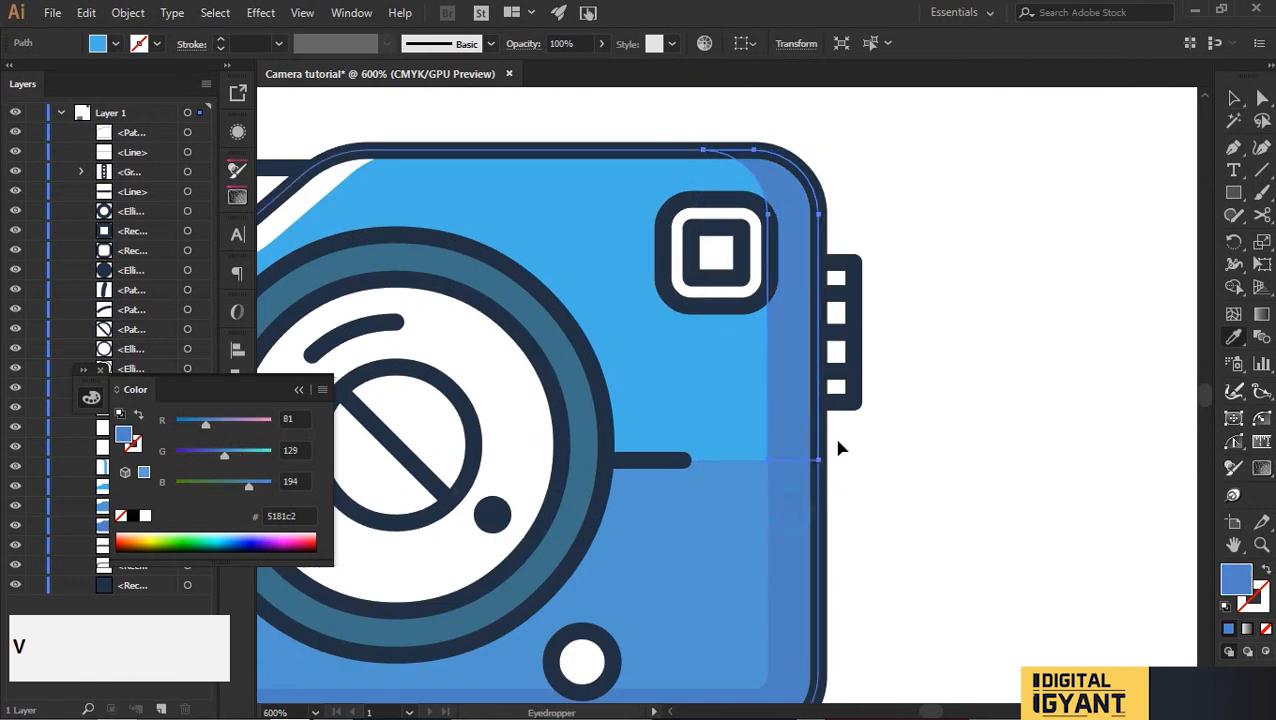
key(v)
click(916, 495)
drag(916, 457, 1100, 420)
scroll(1130, 405, down, 1)
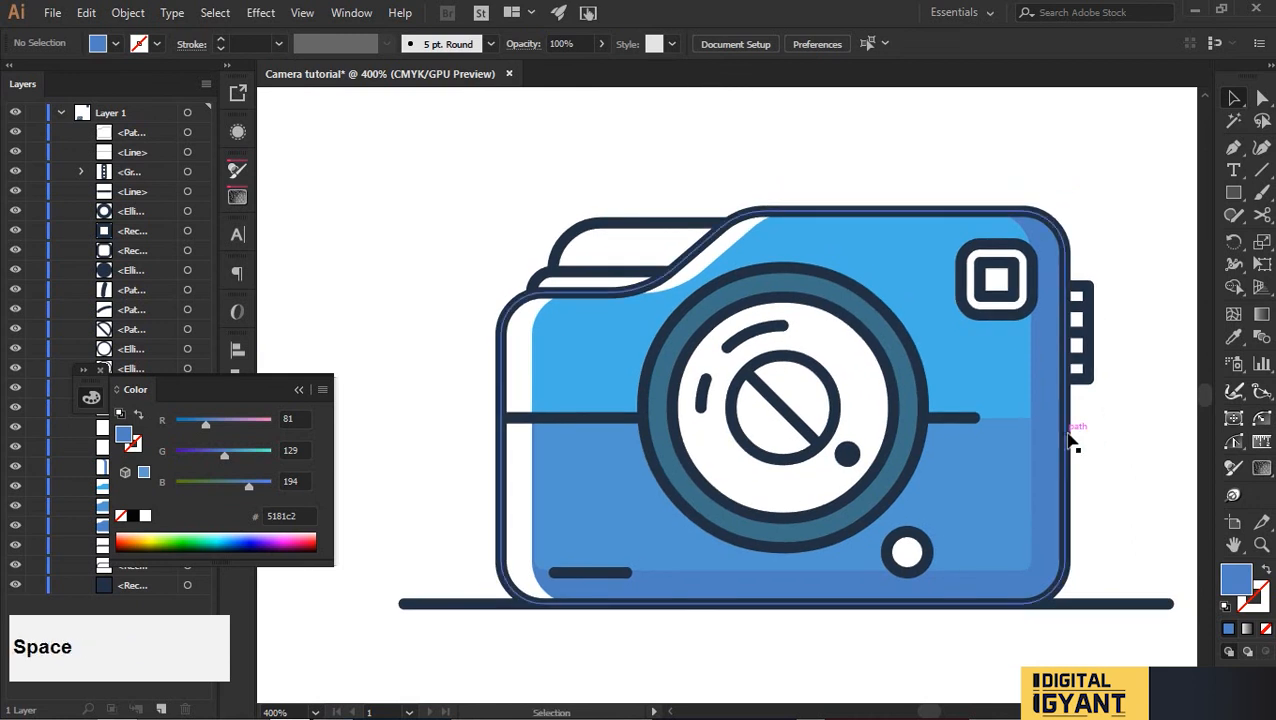
Draw a wide rounded rectangle across the lens and move it beneath the lens shapes in the layer order.
key(m)
drag(988, 374, 612, 358)
key(v)
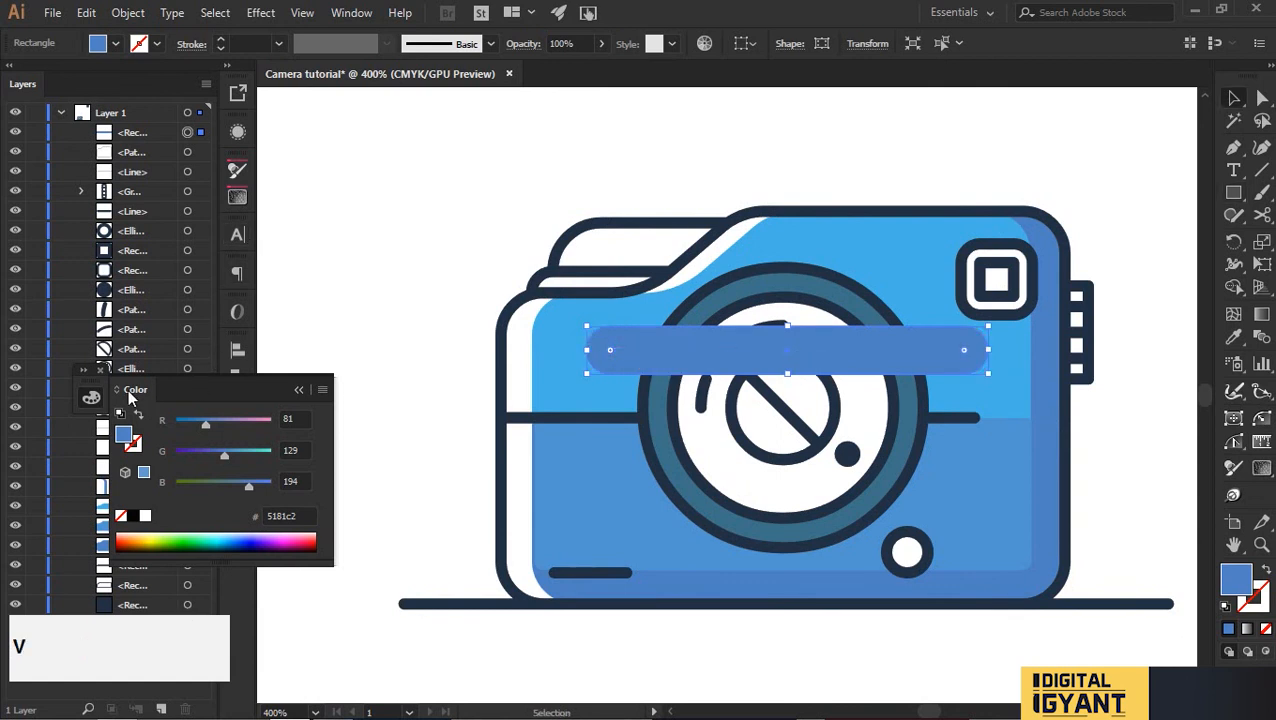
drag(93, 388, 324, 139)
drag(122, 137, 140, 496)
click(1157, 457)
Sample the upper body's blue for the rounded rectangle, and lighten its fill to #6fe4ff.
click(928, 345)
click(1233, 337)
click(914, 270)
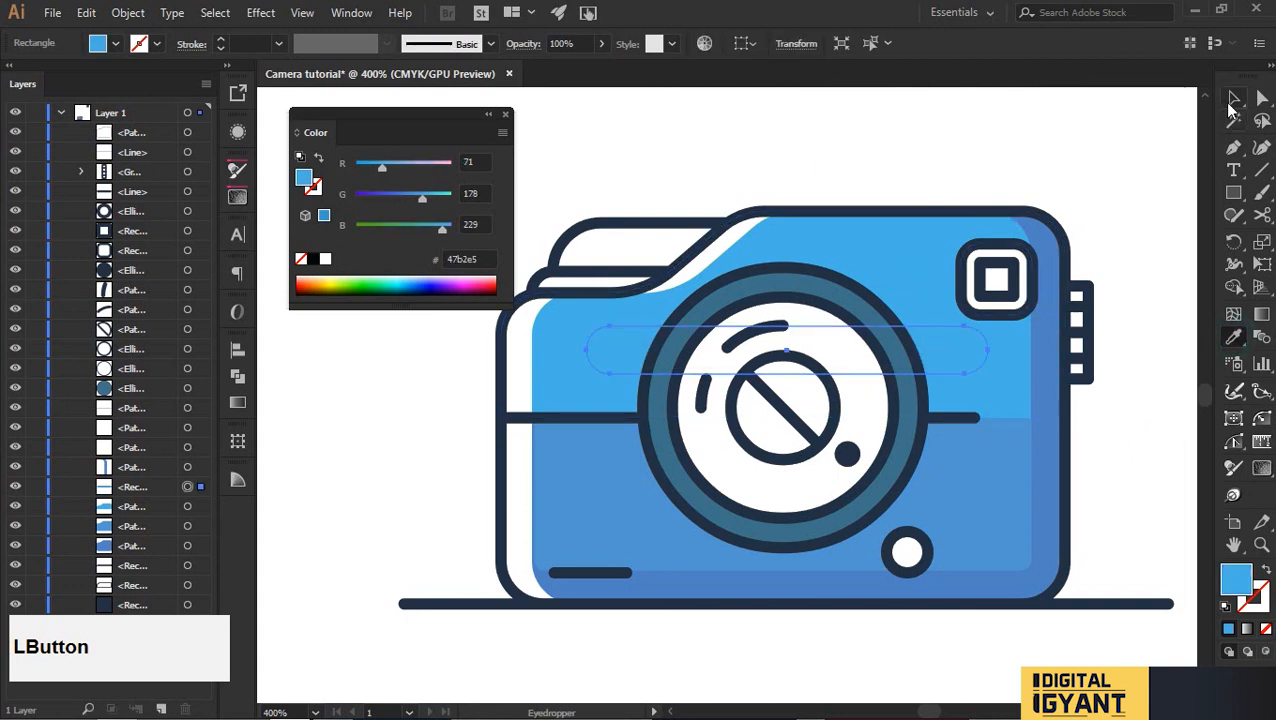
click(1234, 97)
scroll(437, 199, down, 5)
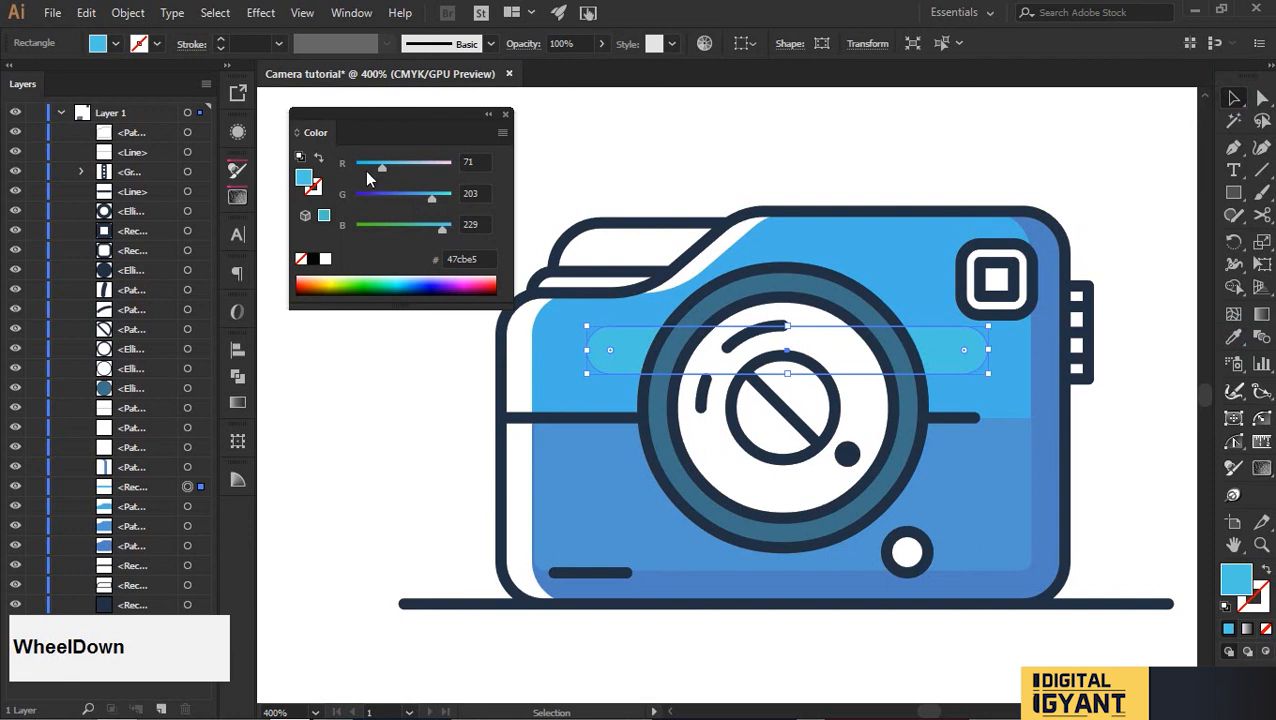
scroll(367, 163, down, 8)
scroll(435, 199, down, 5)
click(755, 142)
click(948, 368)
scroll(444, 230, down, 5)
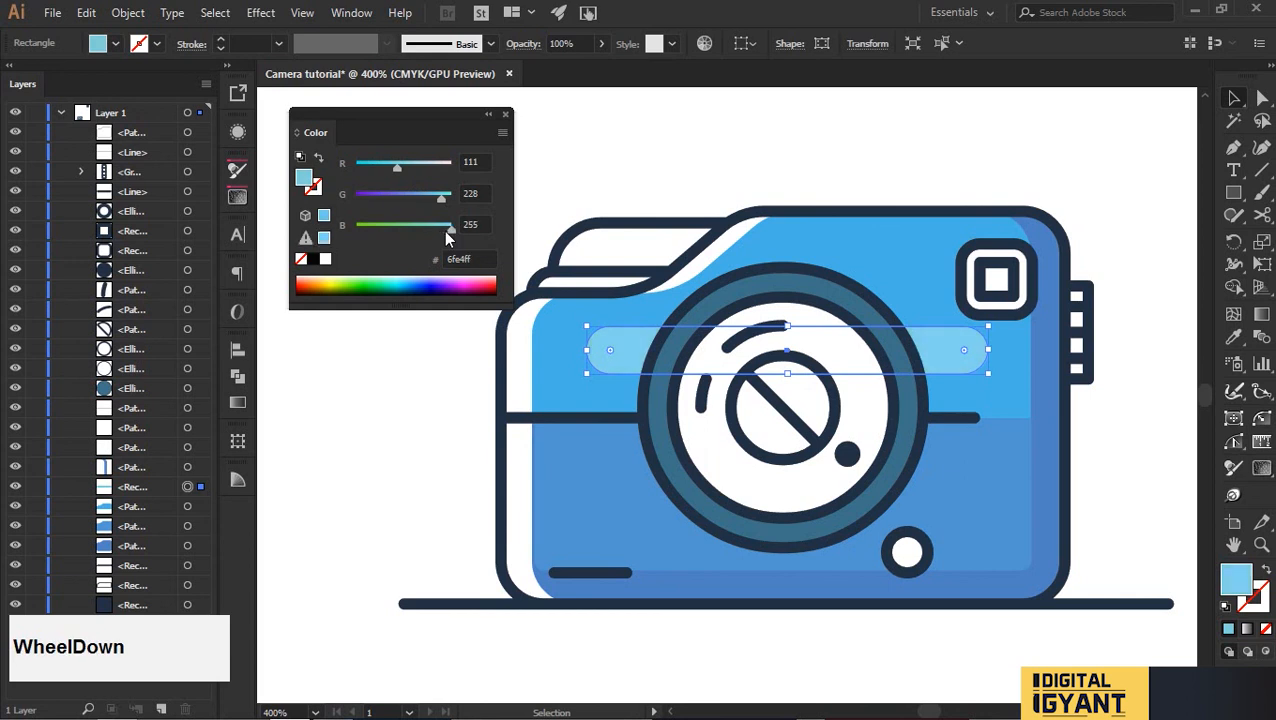
click(601, 122)
Stretch the rounded rectangle downward until it extends below the body's horizontal dividing line.
click(757, 377)
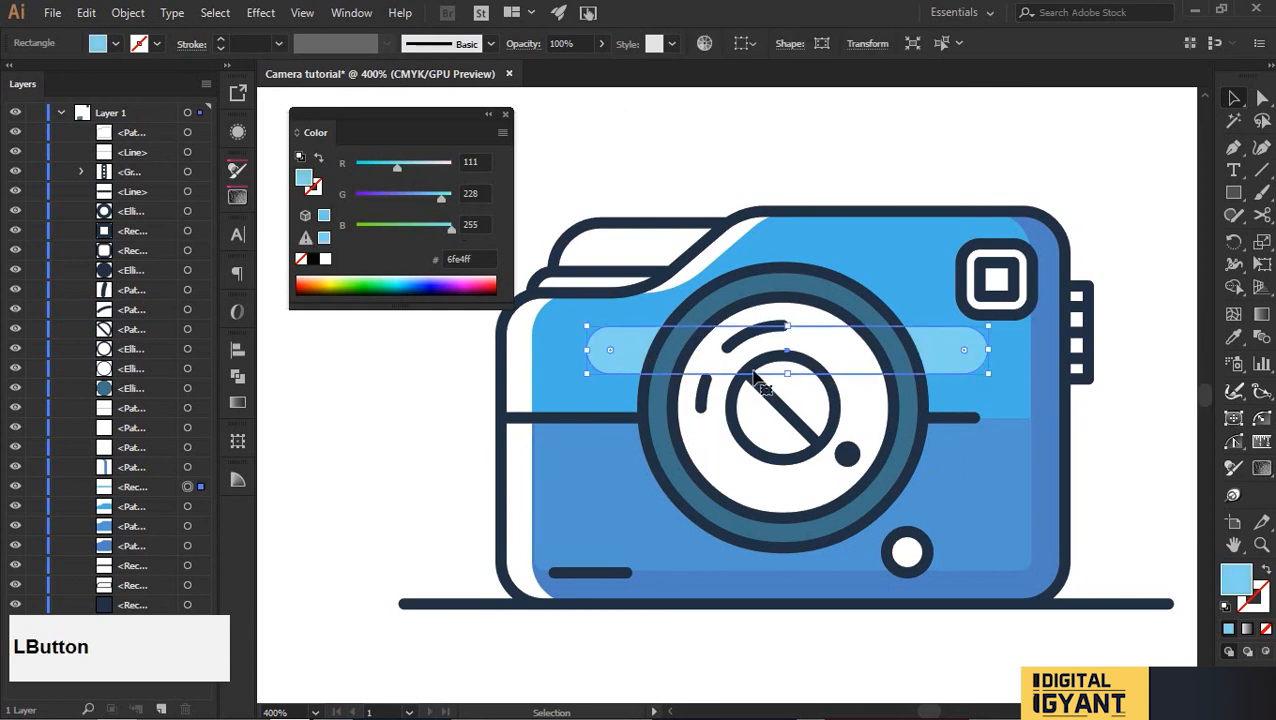
drag(789, 372, 789, 418)
click(1117, 344)
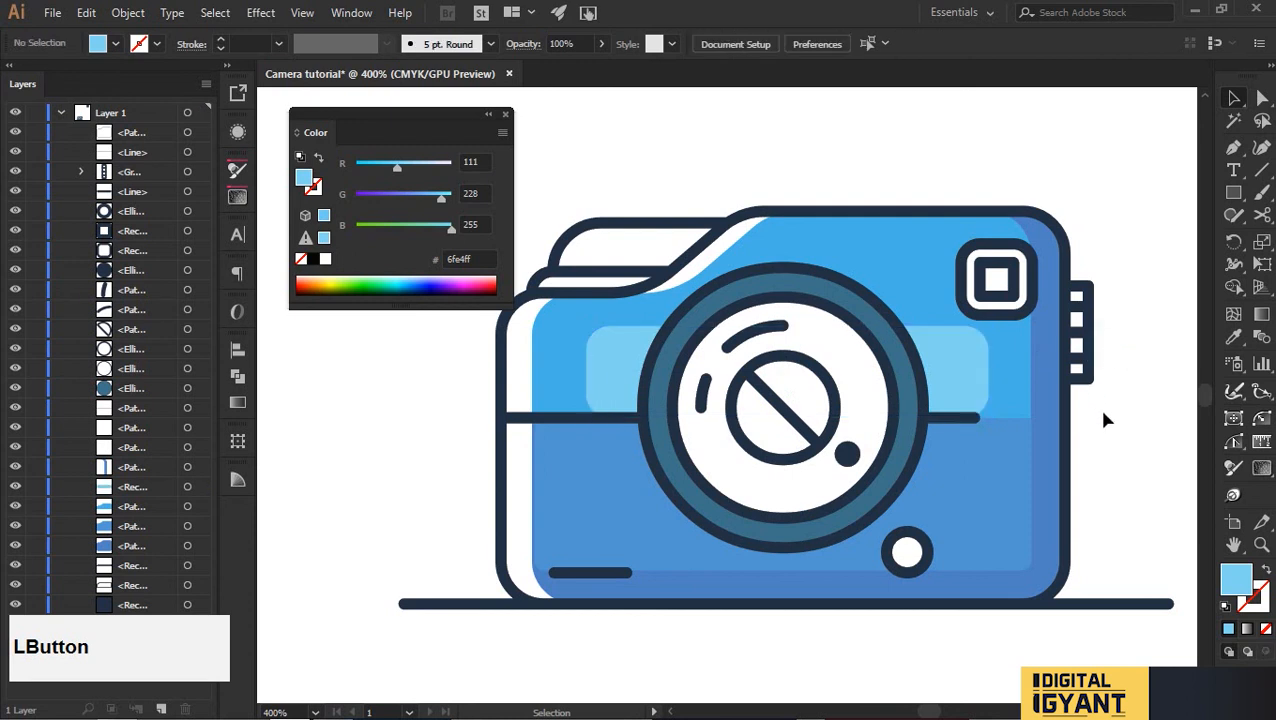
drag(1105, 420, 1069, 386)
click(747, 380)
drag(747, 378, 749, 425)
click(1097, 381)
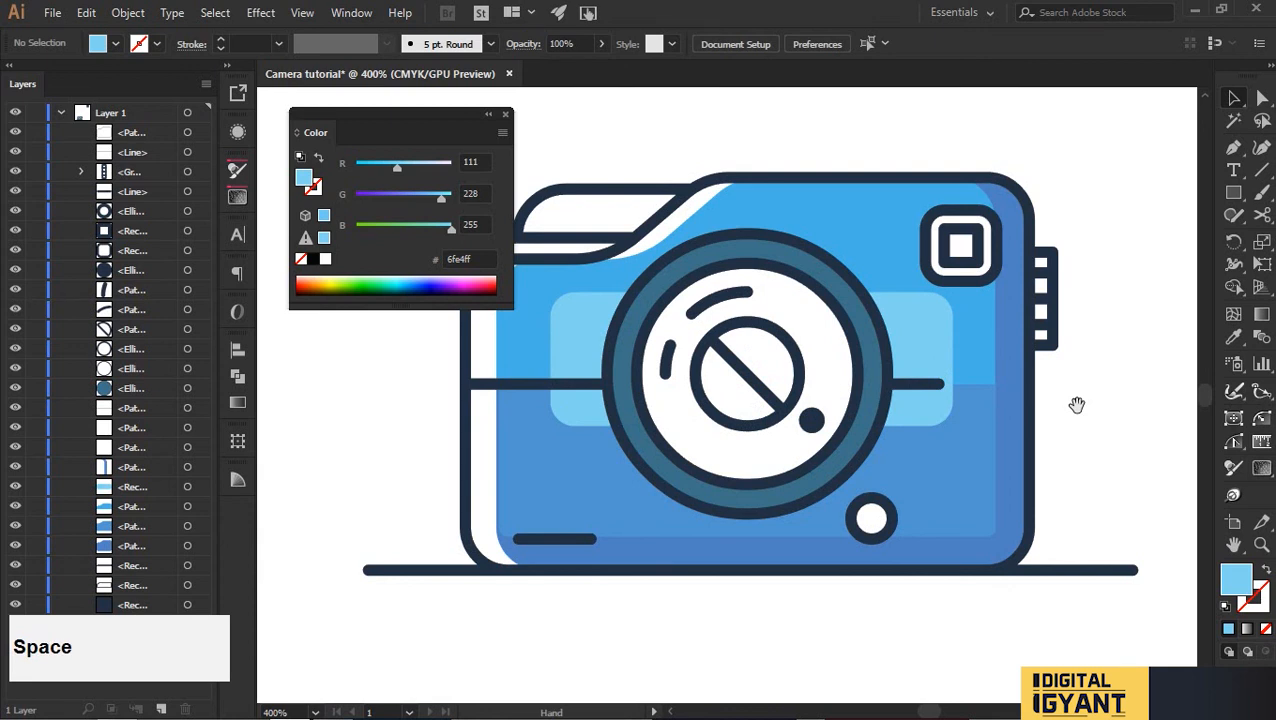
drag(1076, 404, 1060, 459)
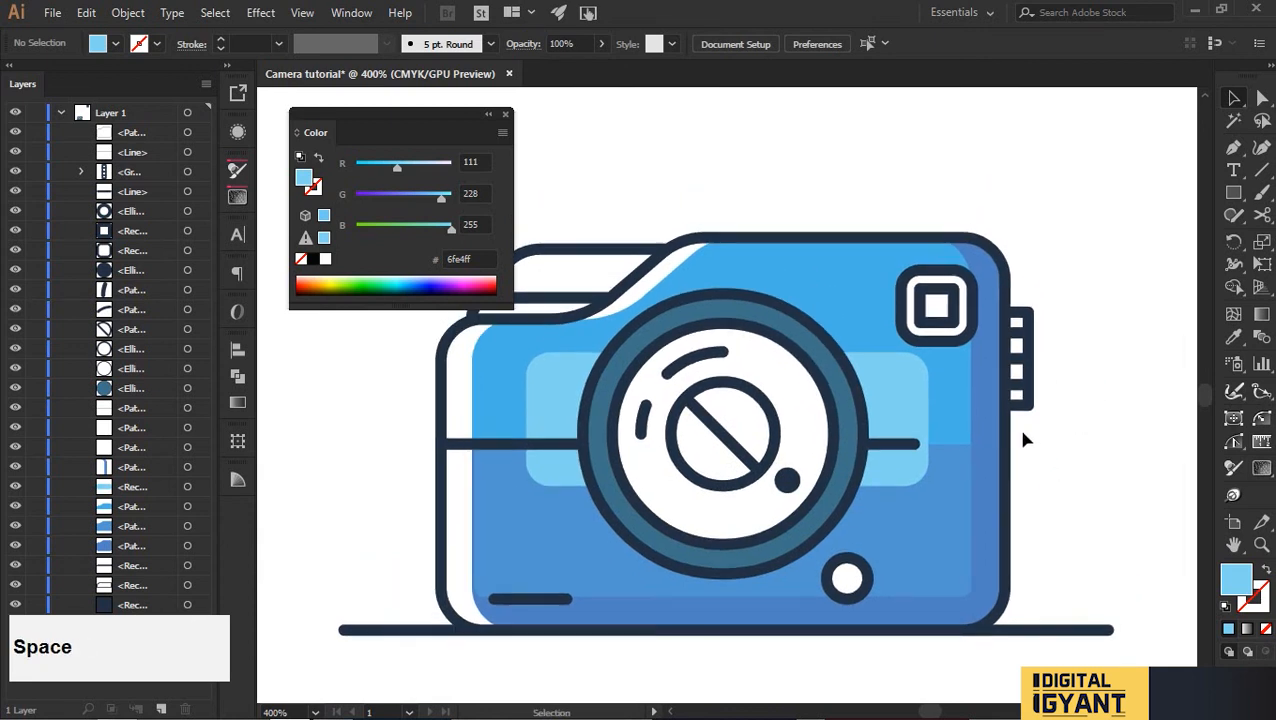
Paste an unfilled outline copy of the outer lens circle in front, and remove the stroke from the filled original.
click(840, 490)
key(ctrl+c)
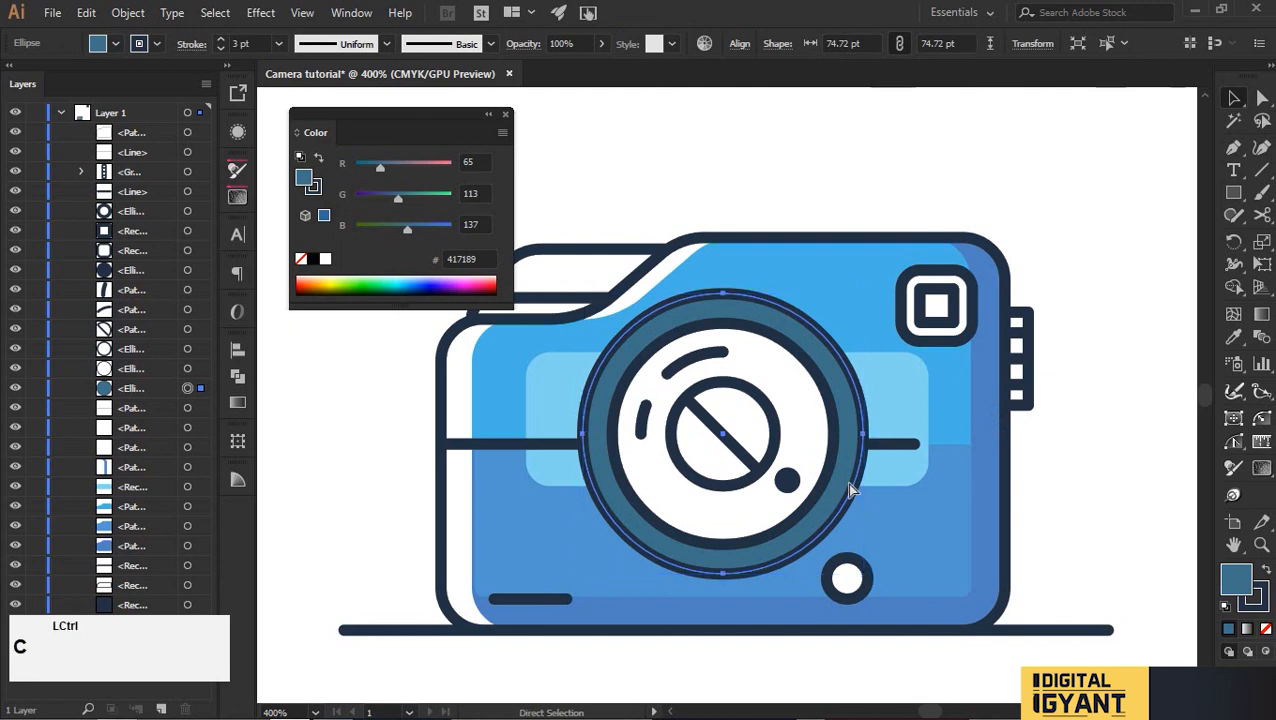
key(ctrl+f)
key(slash)
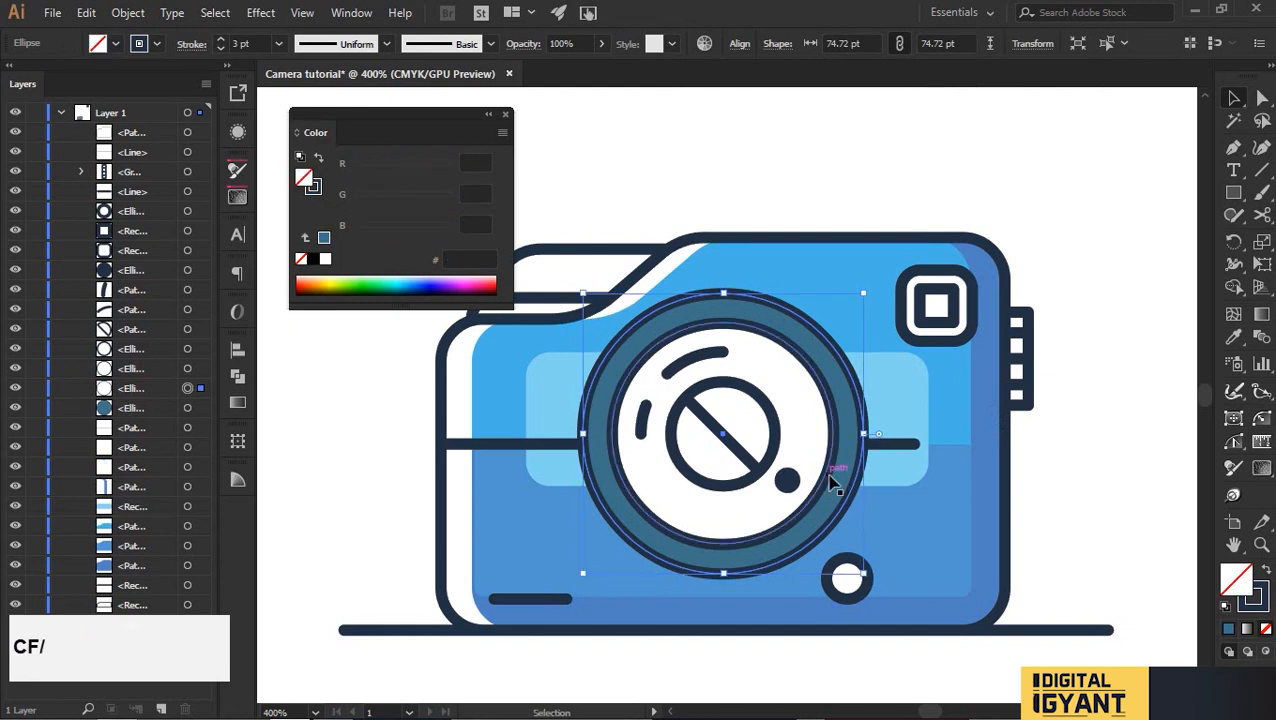
click(845, 485)
click(1254, 603)
key(slash)
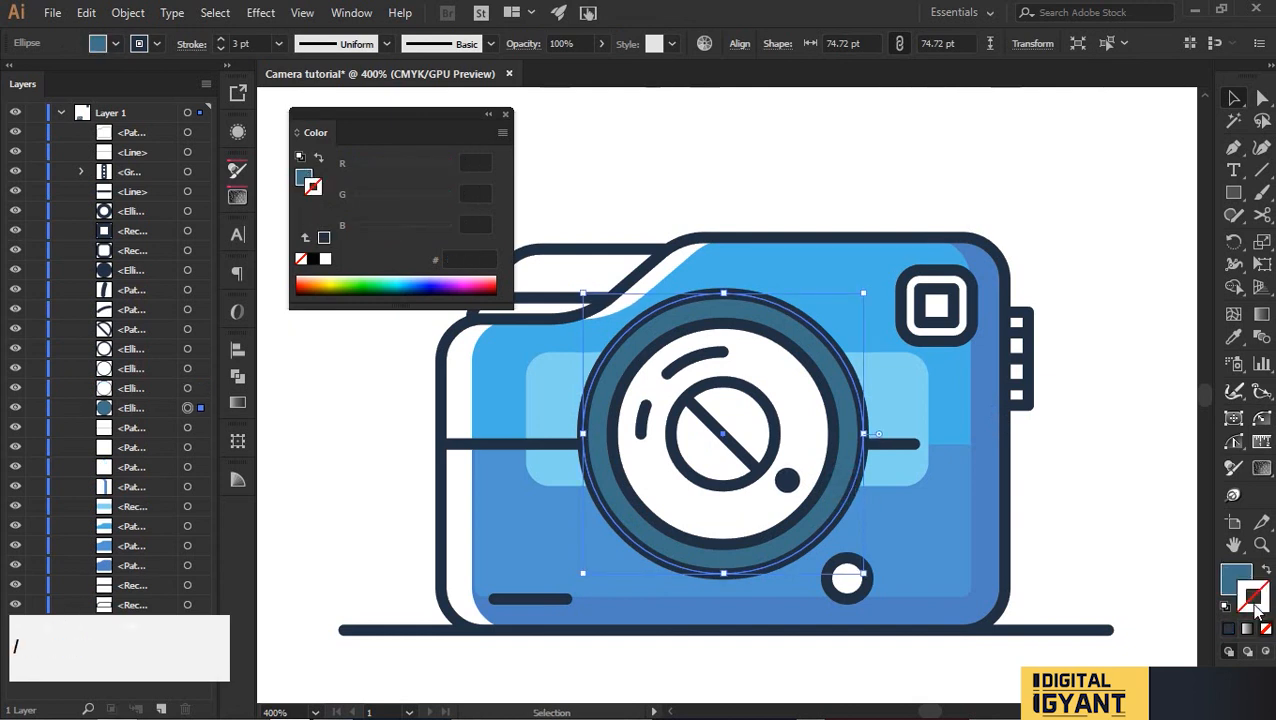
click(1232, 578)
click(1122, 462)
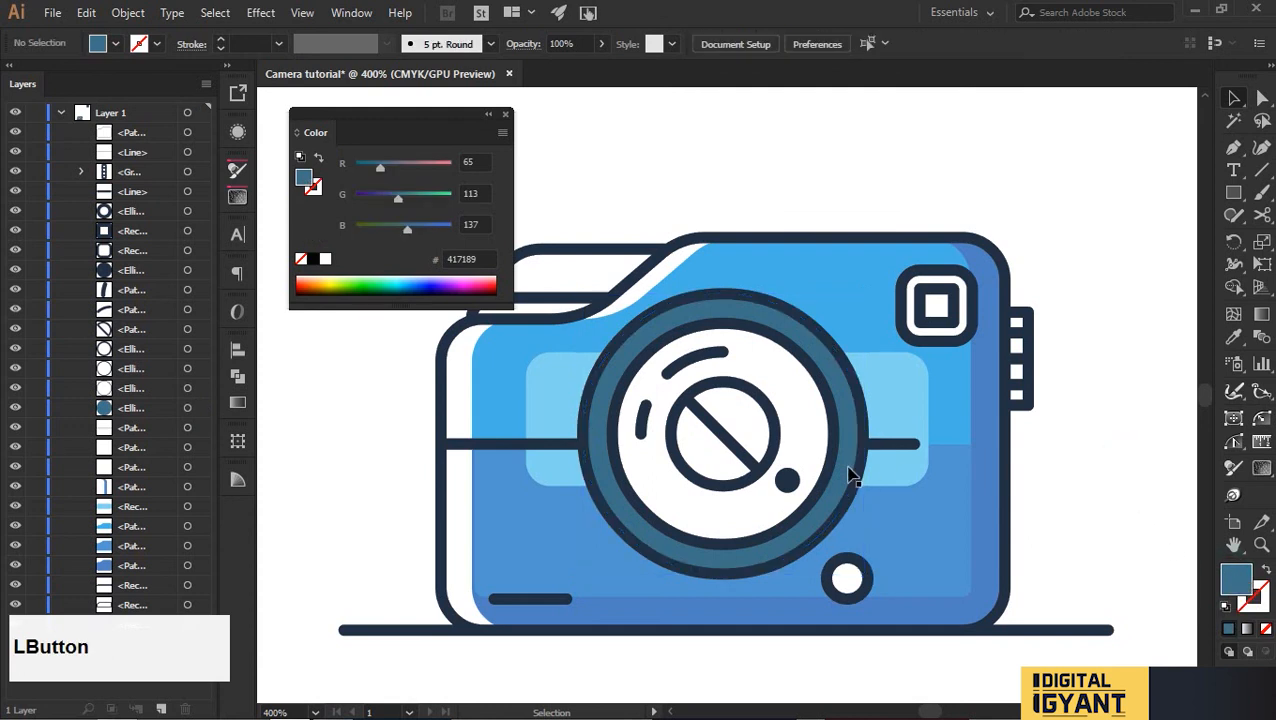
Paste an unfilled outline copy of the white inner lens circle in front, and remove the stroke from the filled original.
click(810, 447)
key(ctrl)
key(ctrl+f)
key(slash)
click(810, 447)
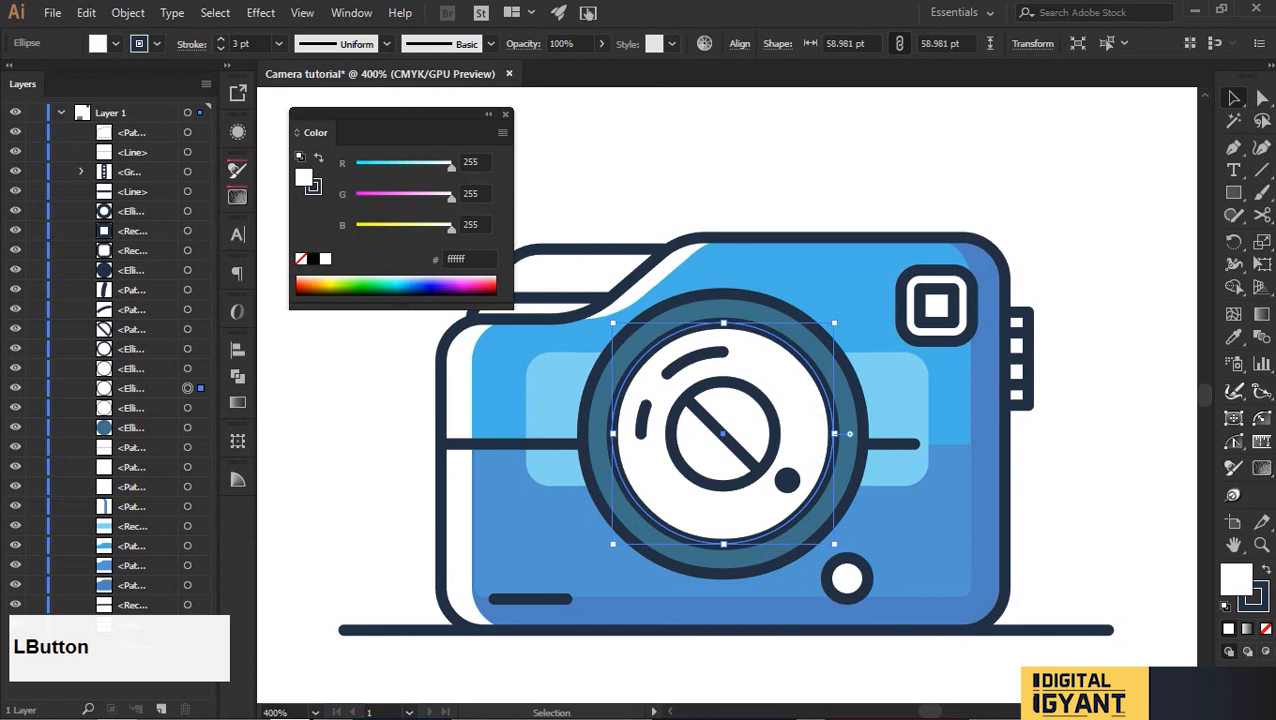
click(1258, 596)
key(slash)
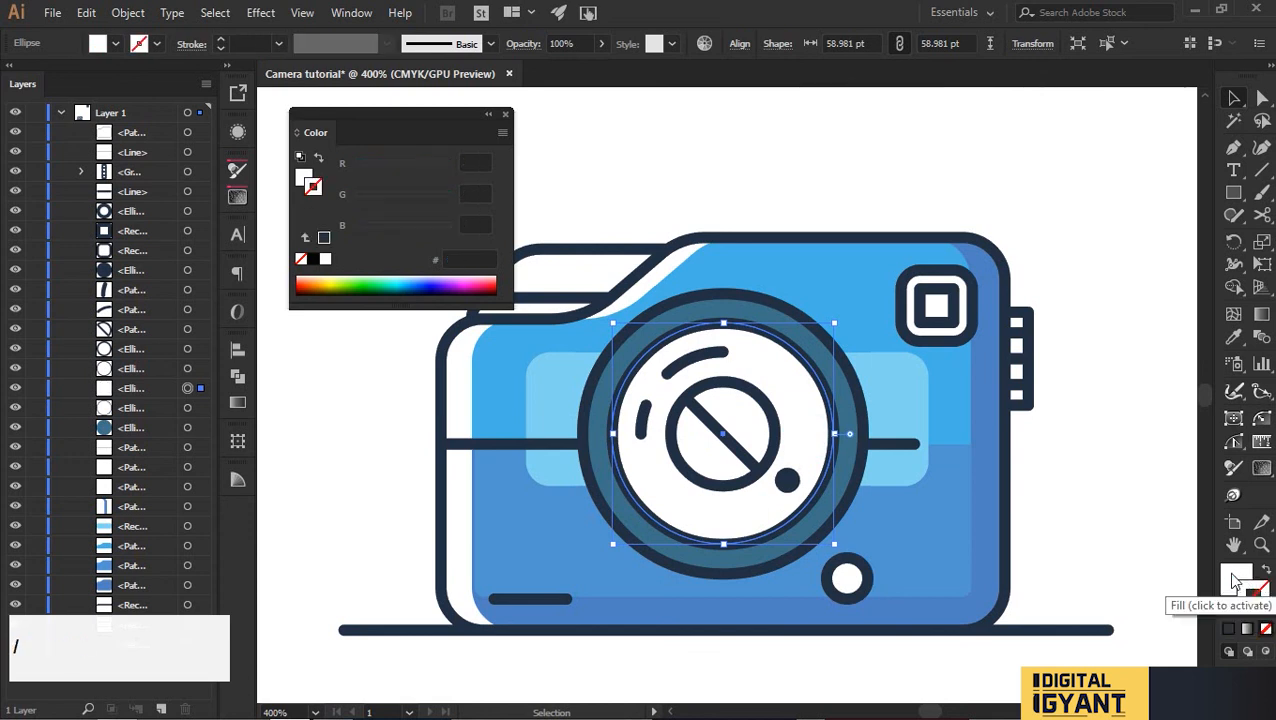
click(1091, 492)
Copy the dark blue #364e68 from a Color Hunt palette and fill the inner lens circle with it.
key(alt+Tab)
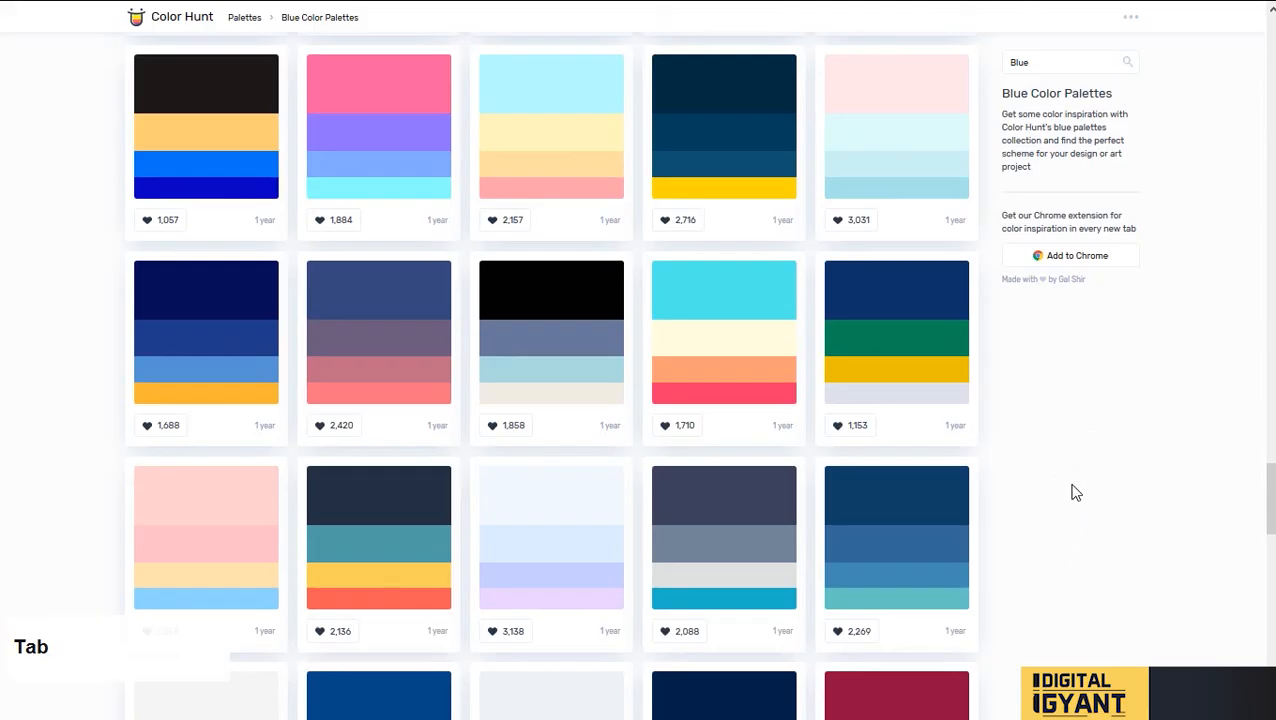
scroll(880, 520, down, 6)
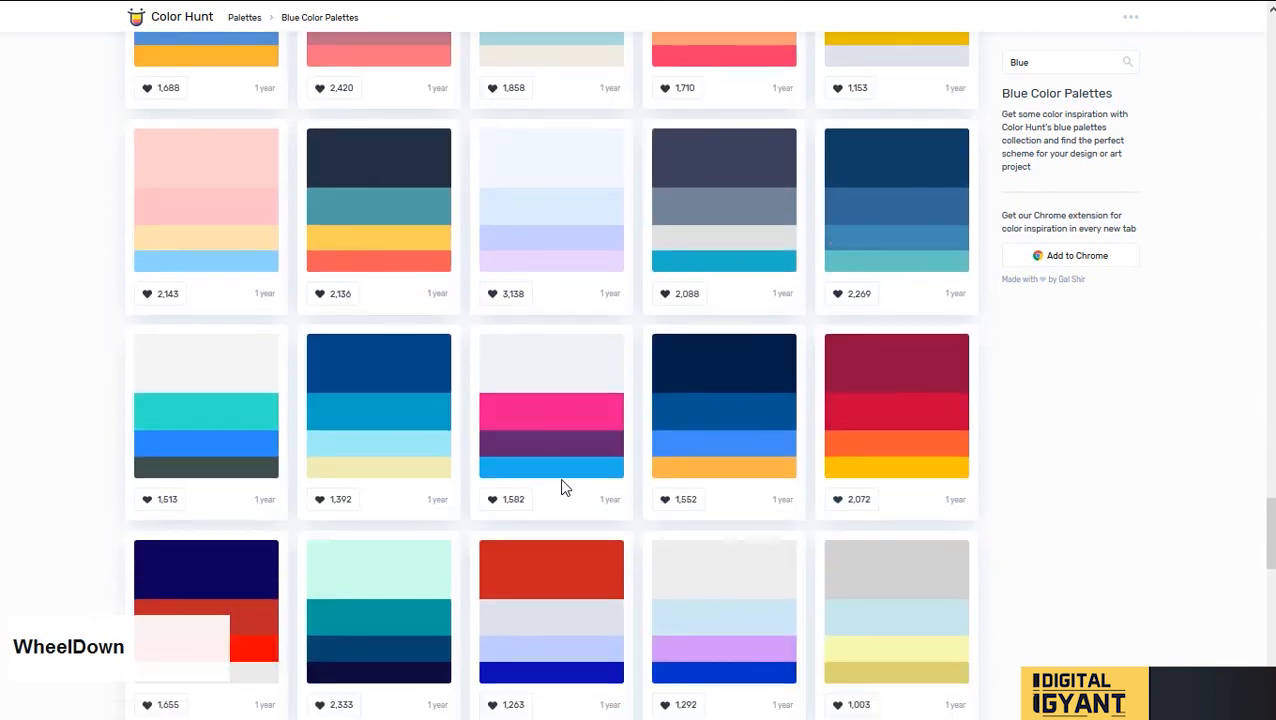
scroll(564, 488, down, 3)
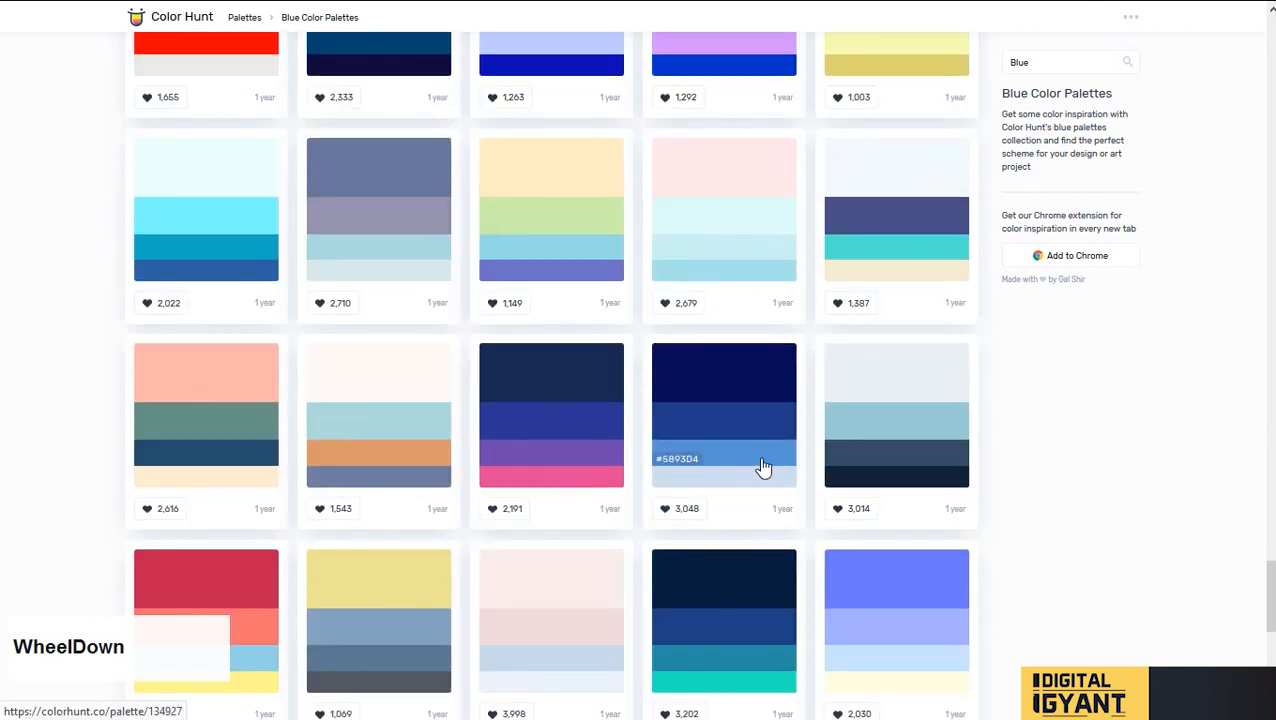
scroll(846, 401, down, 1)
click(850, 398)
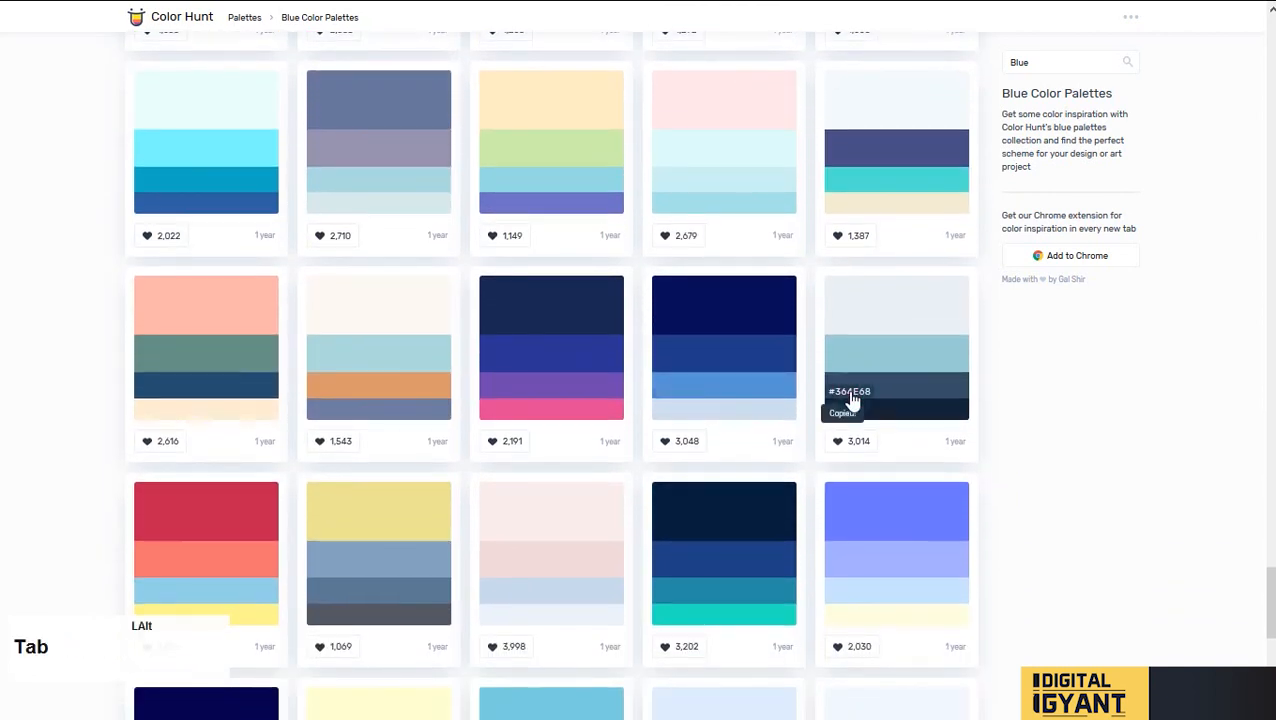
key(alt+Tab)
click(808, 452)
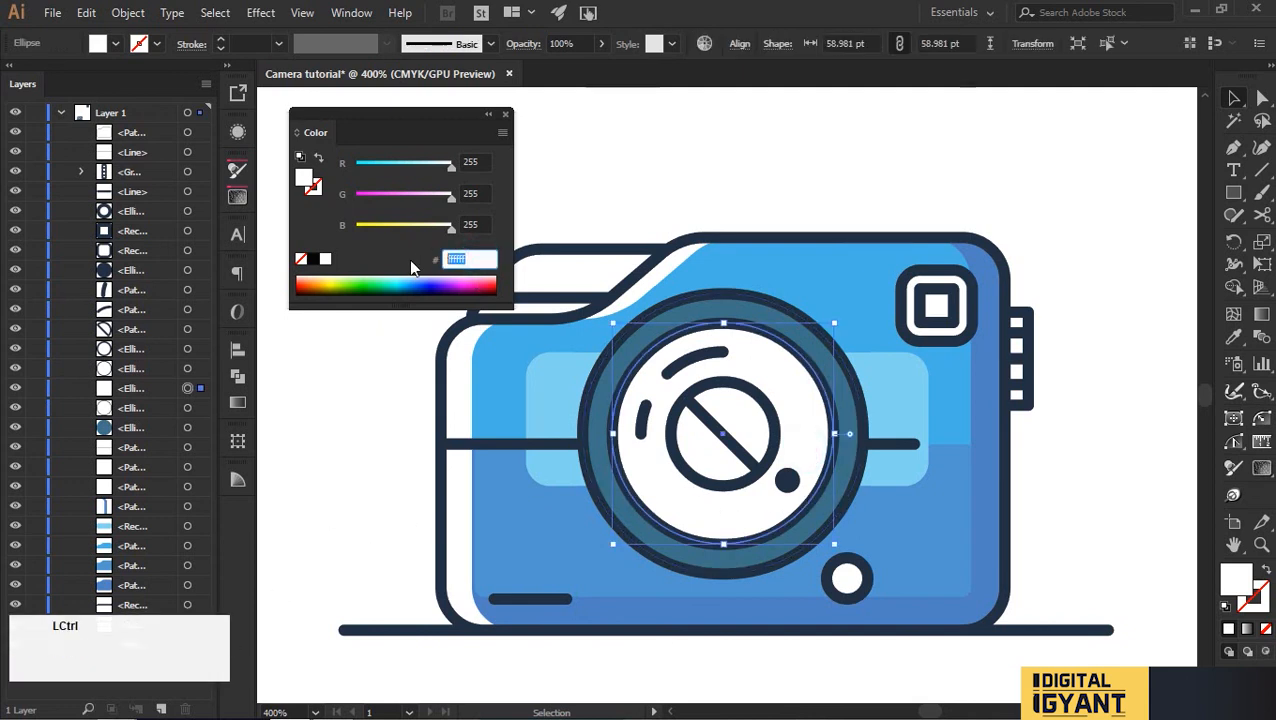
key(Return)
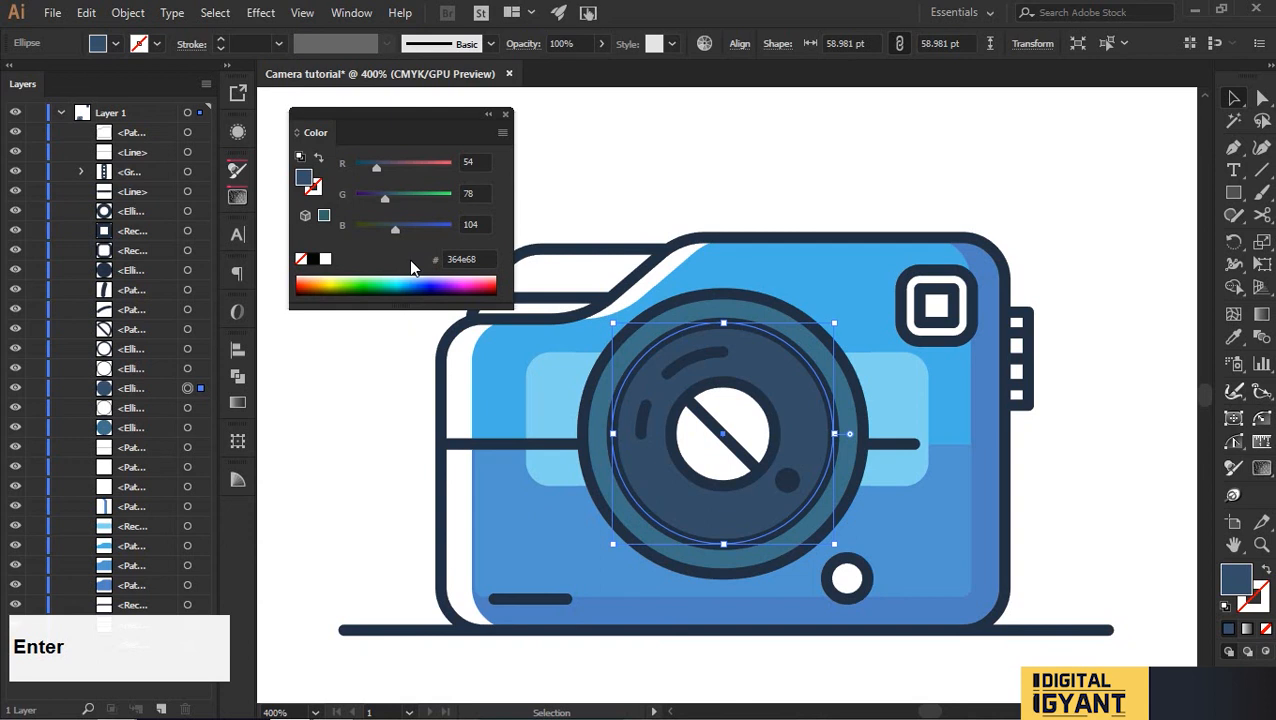
click(1083, 400)
key(v)
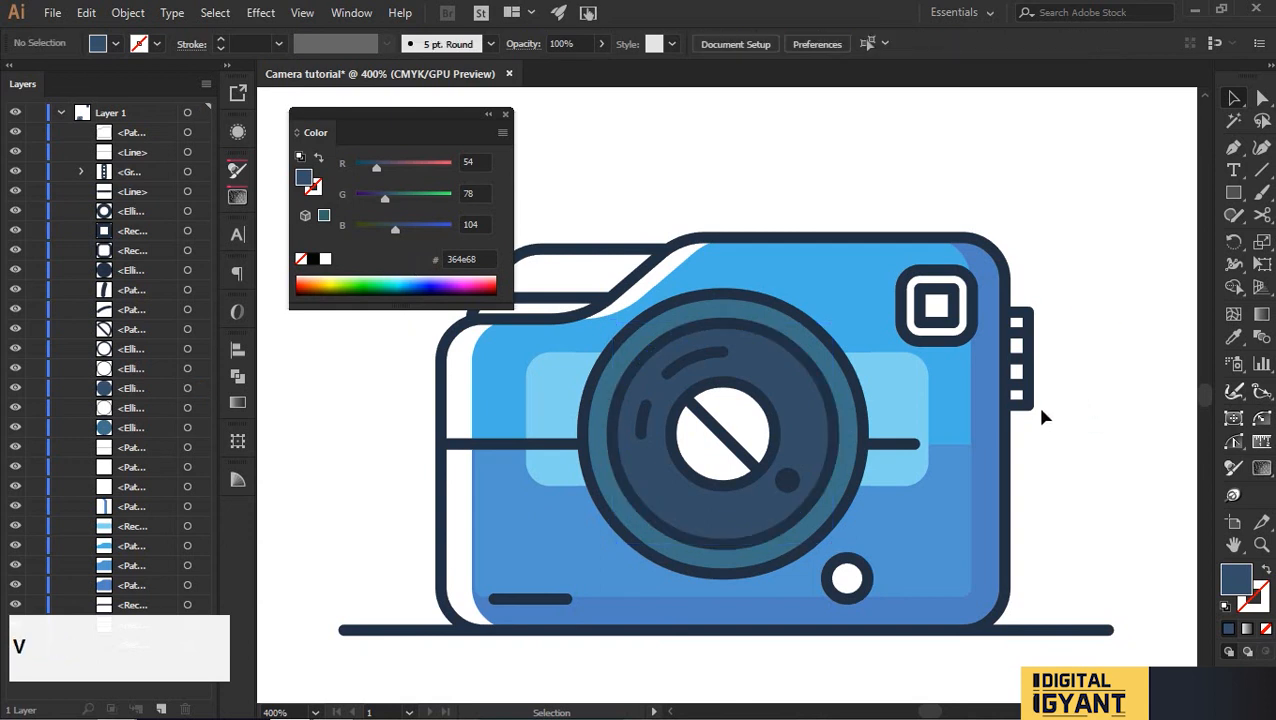
Isolate the teal filled circle of the outer lens ring for editing.
scroll(1040, 410, down, 1)
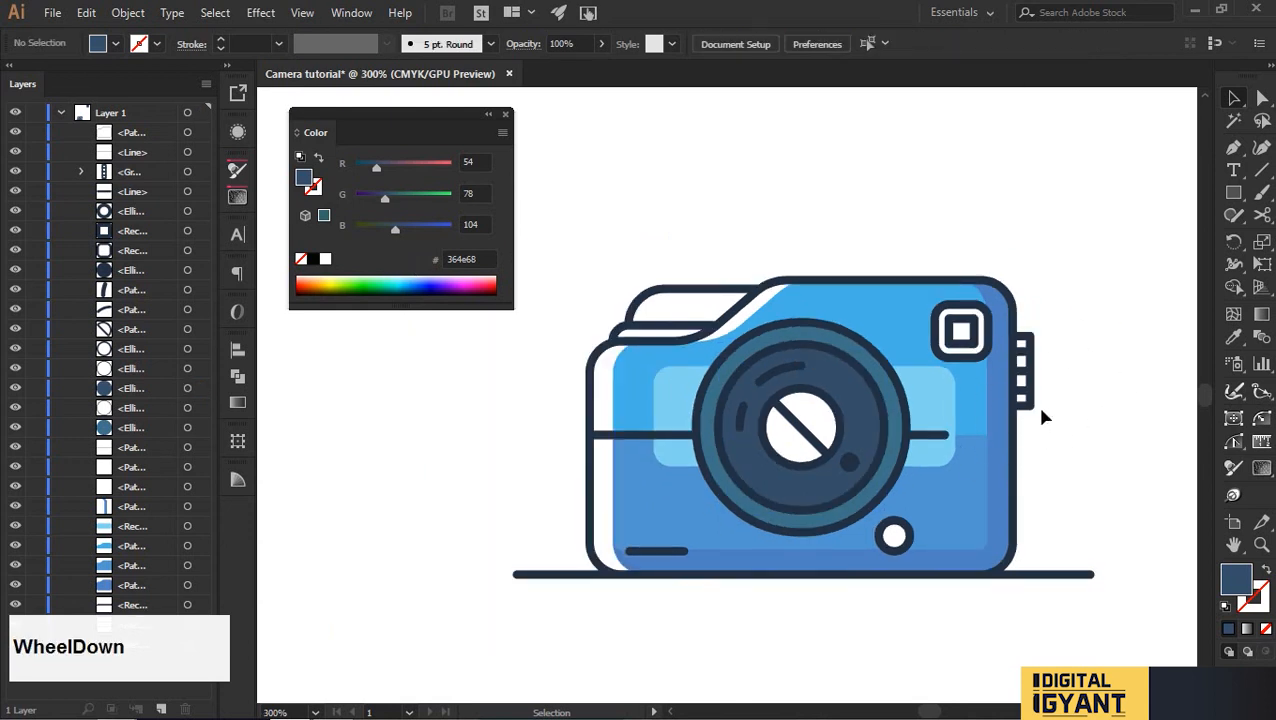
scroll(937, 484, up, 2)
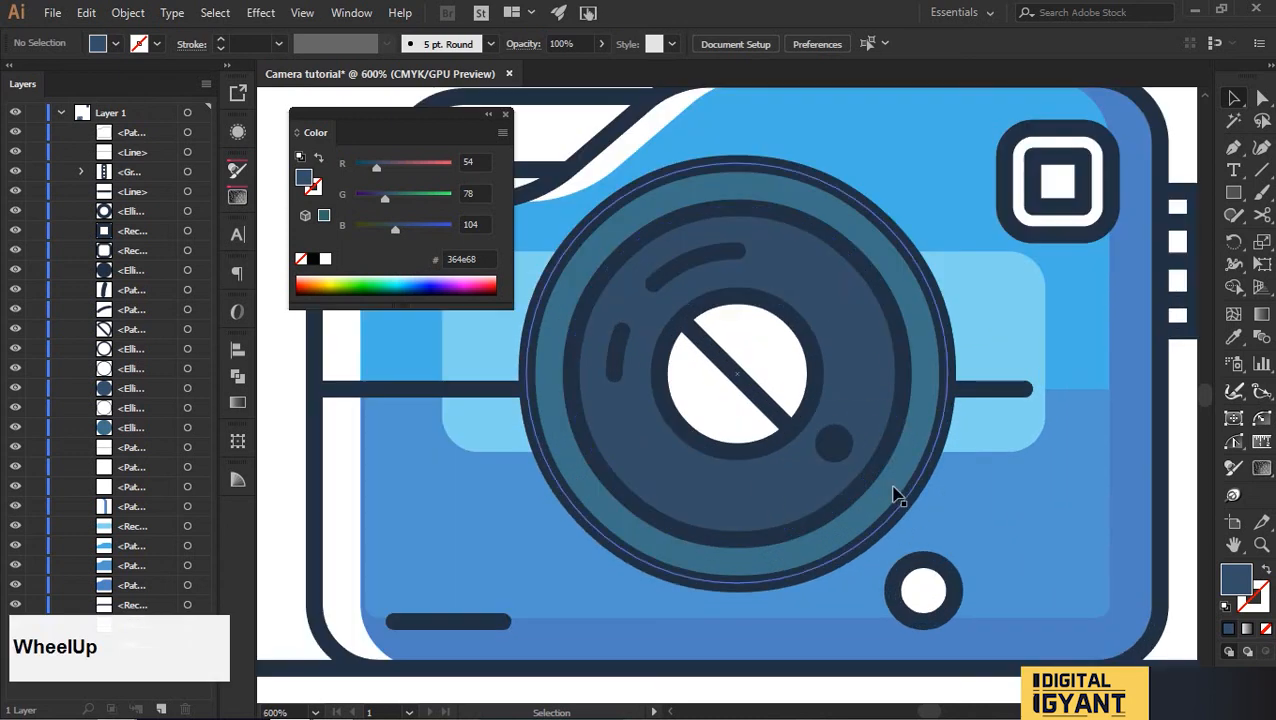
click(895, 495)
double_click(896, 496)
scroll(812, 527, down, 1)
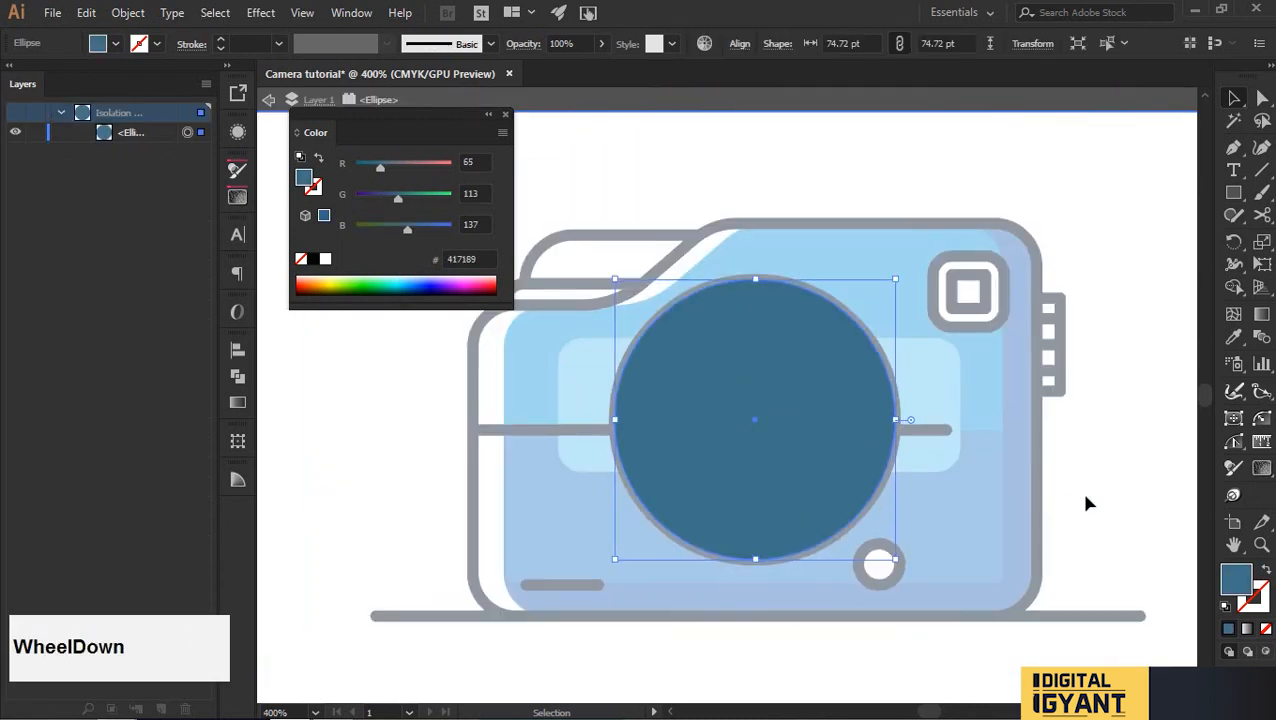
click(1083, 504)
key(m)
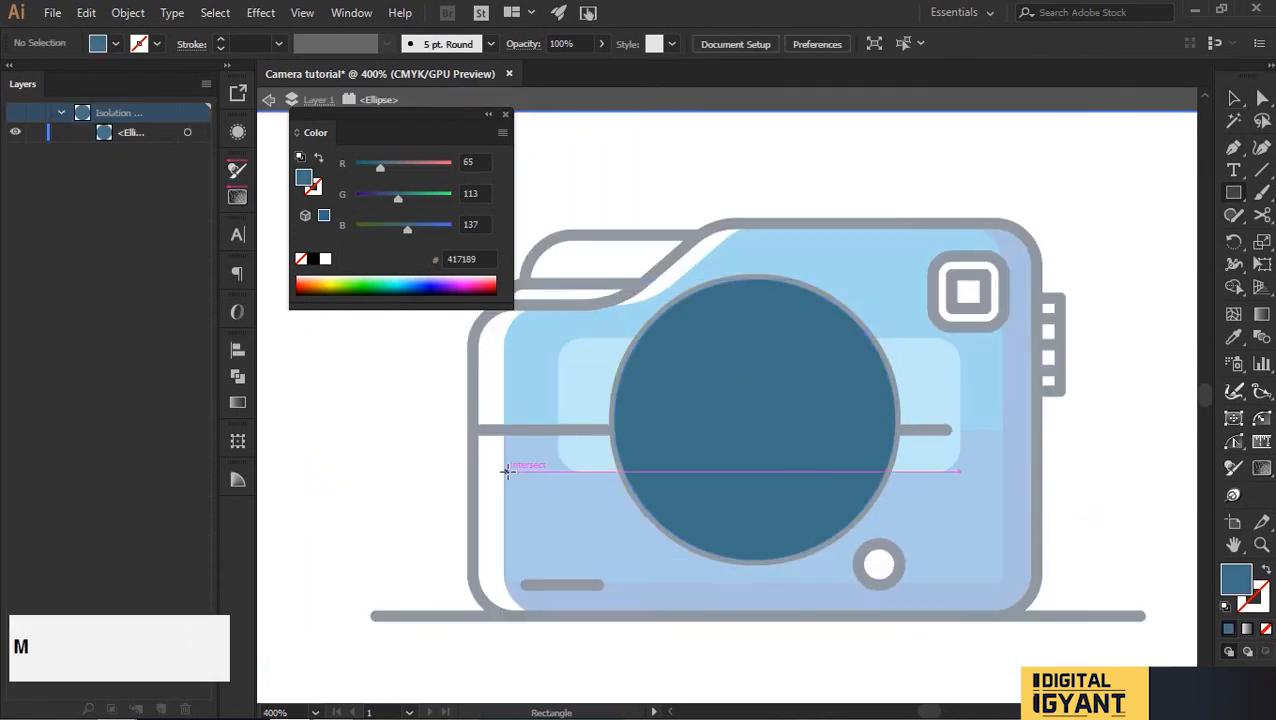
key(v)
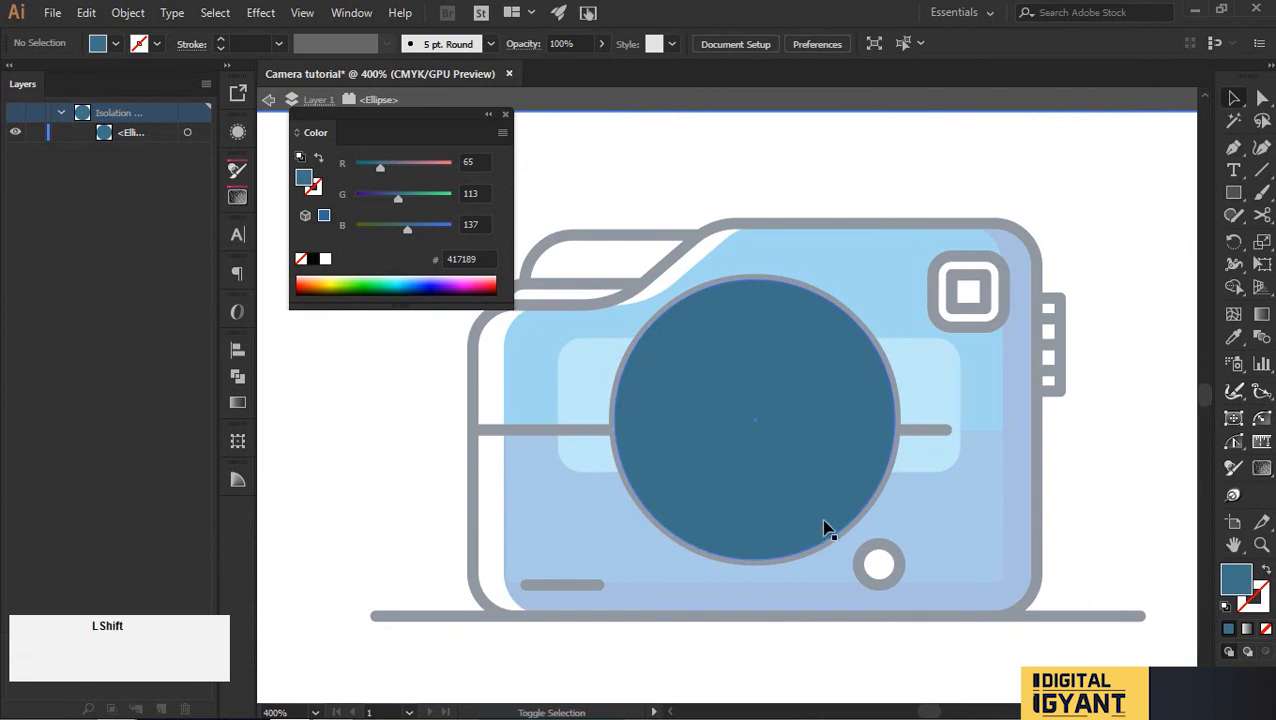
Paste a copy of the outer lens ring's teal circle directly in front of the original.
click(826, 478)
key(ctrl+c)
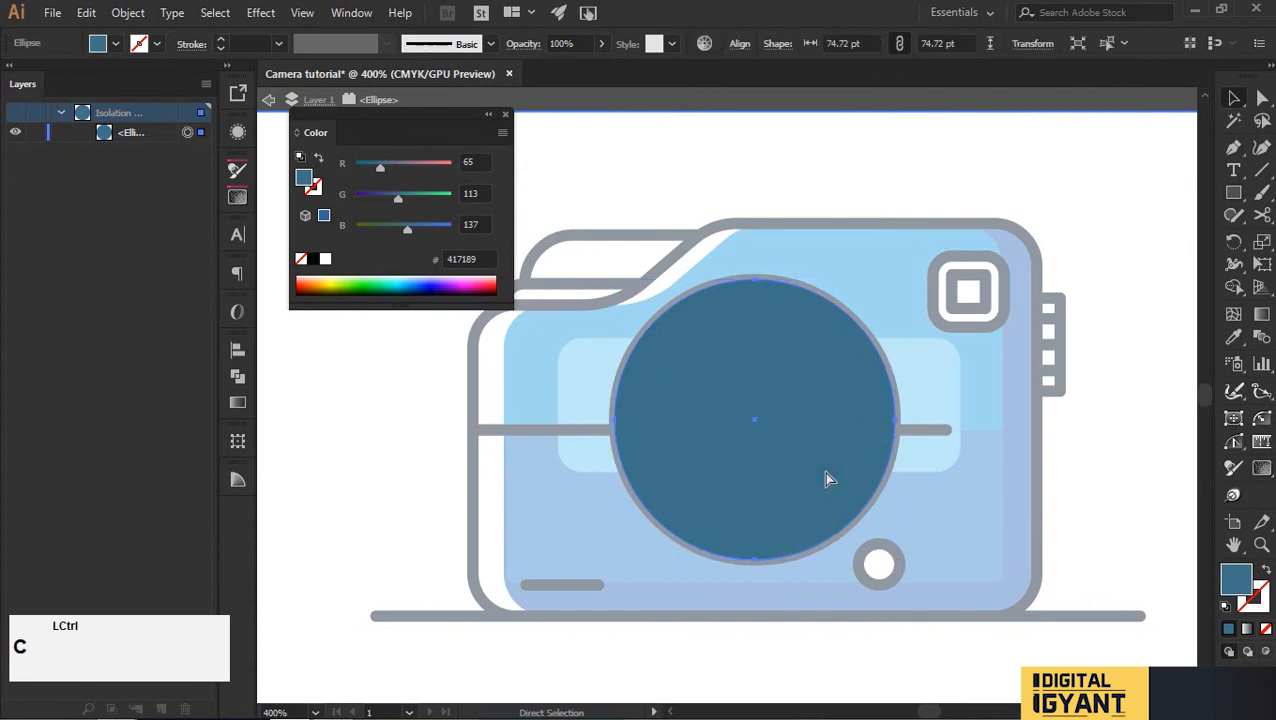
key(ctrl+f)
Erase straight horizontal bands across the copied teal circle with the Eraser tool, leaving four separate strips.
key(shift+e)
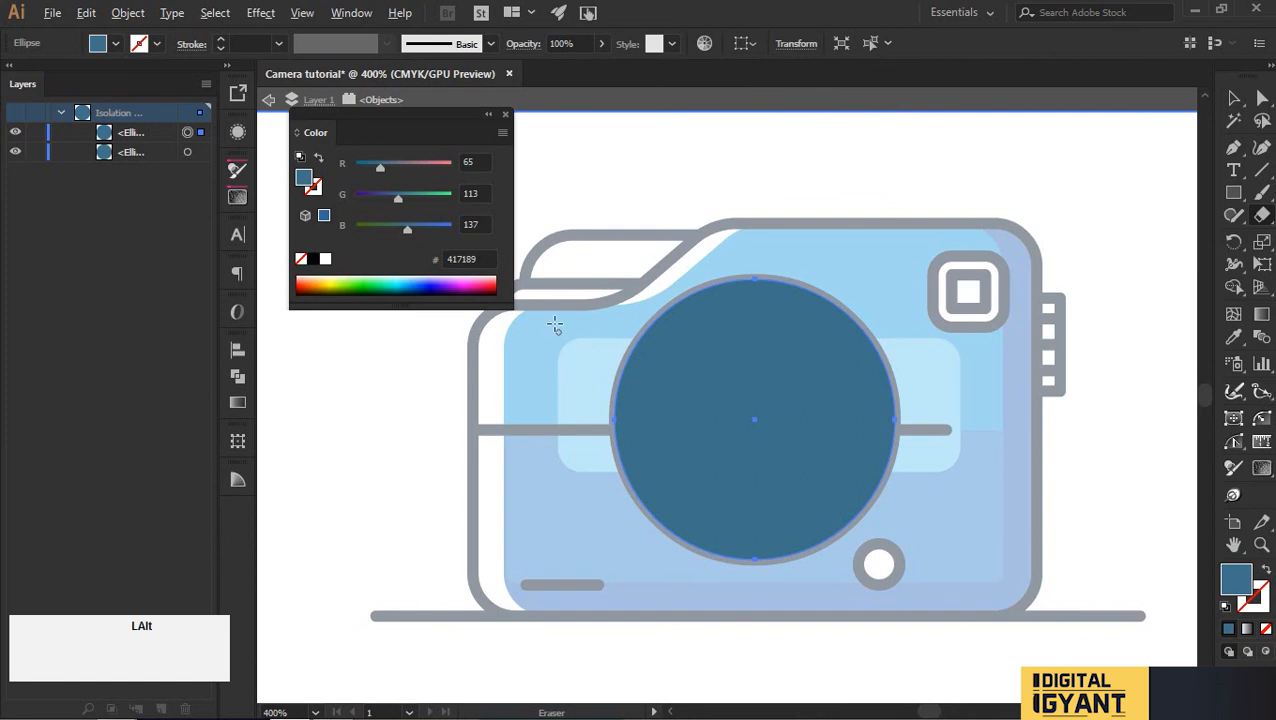
mouse_move(583, 287)
mouse_down()
mouse_move(769, 329)
mouse_move(906, 332)
mouse_up()
key(ctrl+z)
mouse_move(605, 318)
mouse_down()
mouse_move(873, 320)
mouse_move(906, 333)
mouse_up()
key(ctrl+z)
mouse_move(605, 318)
mouse_down()
mouse_move(850, 324)
mouse_move(903, 342)
mouse_up()
mouse_move(578, 394)
mouse_down()
mouse_move(917, 402)
mouse_move(922, 466)
mouse_up()
mouse_move(597, 484)
mouse_down()
mouse_move(920, 505)
mouse_move(925, 517)
mouse_up()
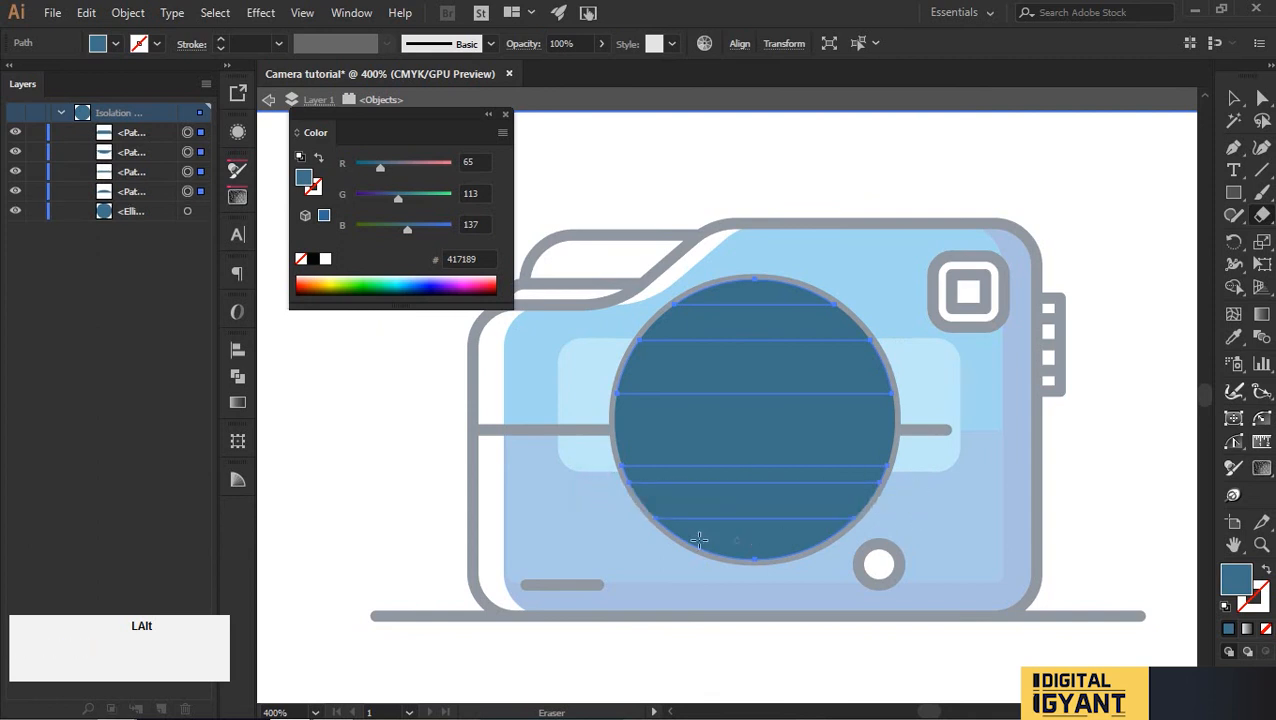
mouse_move(645, 543)
mouse_down()
mouse_move(870, 560)
mouse_move(912, 530)
mouse_up()
Rotate the four strips diagonally across the lens and leave isolation mode.
key(v)
drag(900, 272, 783, 211)
key(ctrl+z)
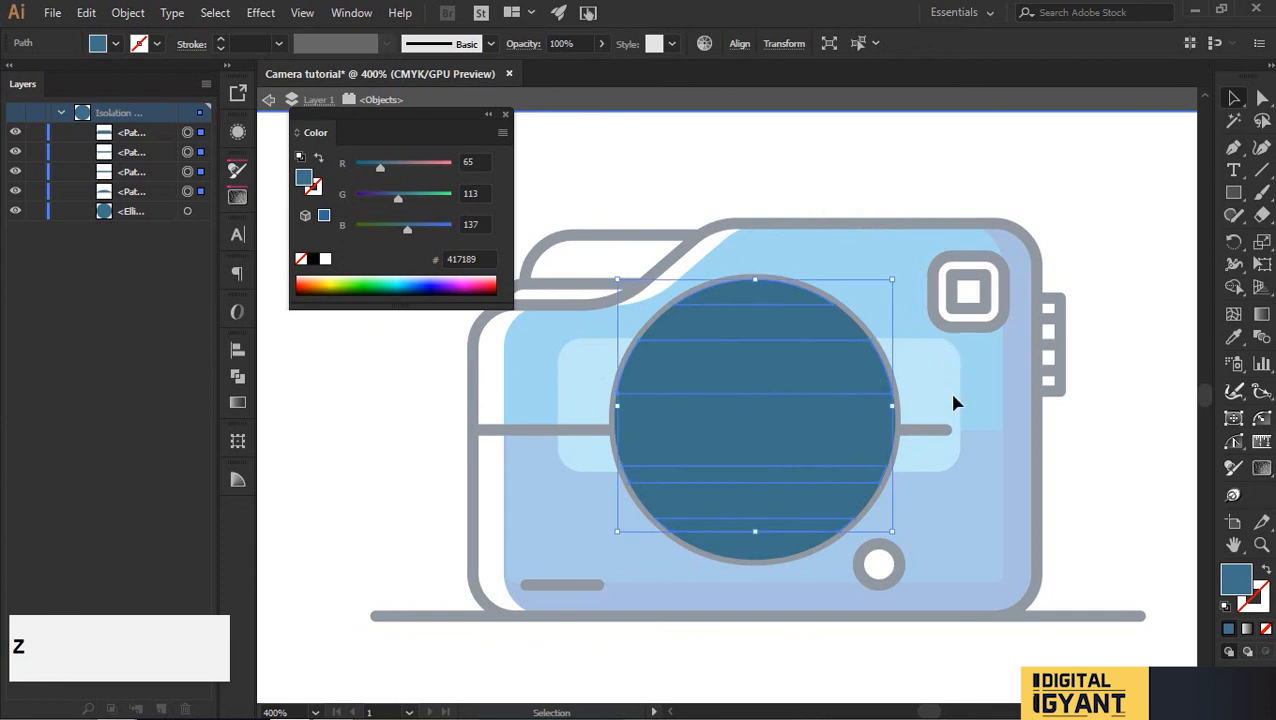
drag(817, 508, 1048, 401)
double_click(1091, 390)
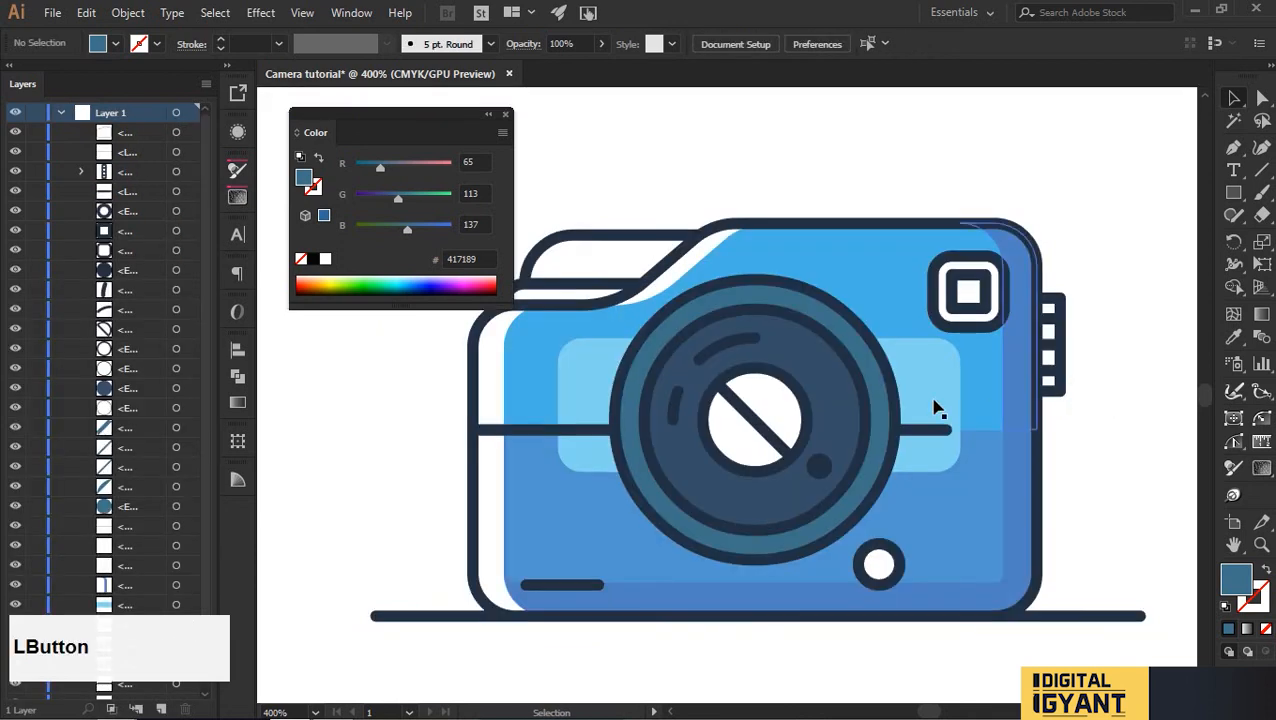
Select the four diagonal strips on the outer lens ring and group them.
click(820, 315)
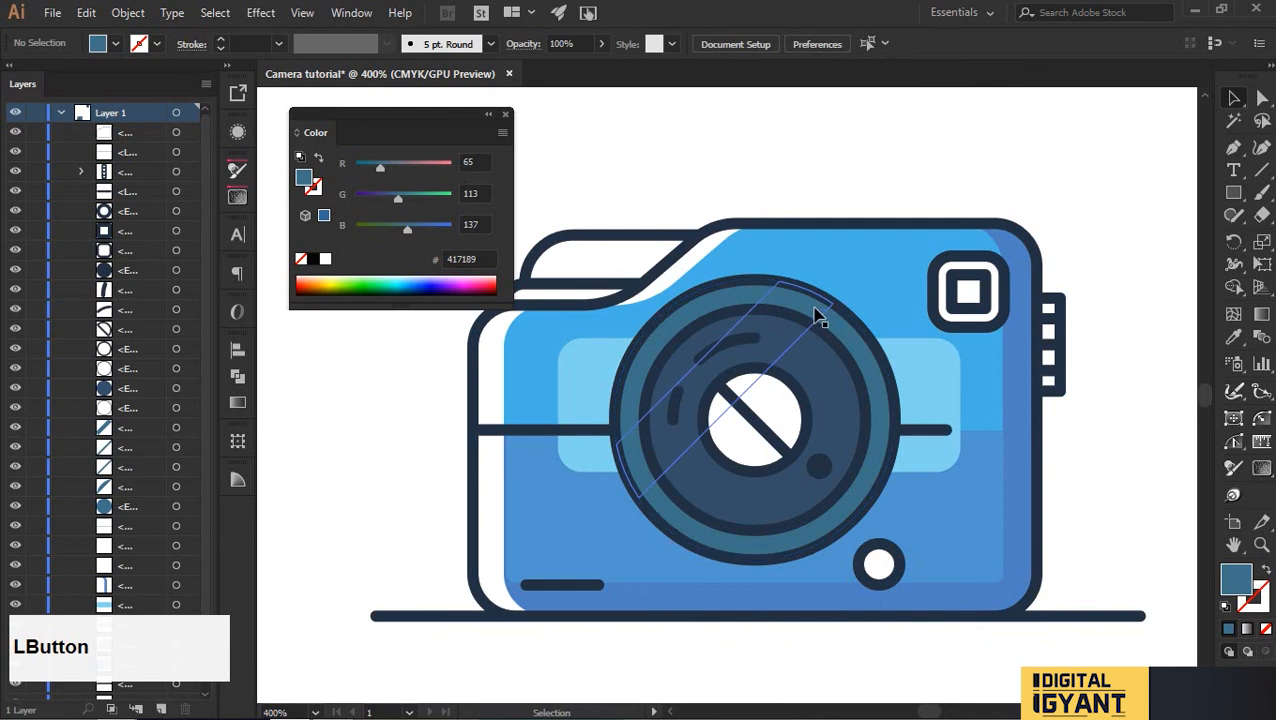
shift+click(710, 308)
shift+click(877, 384)
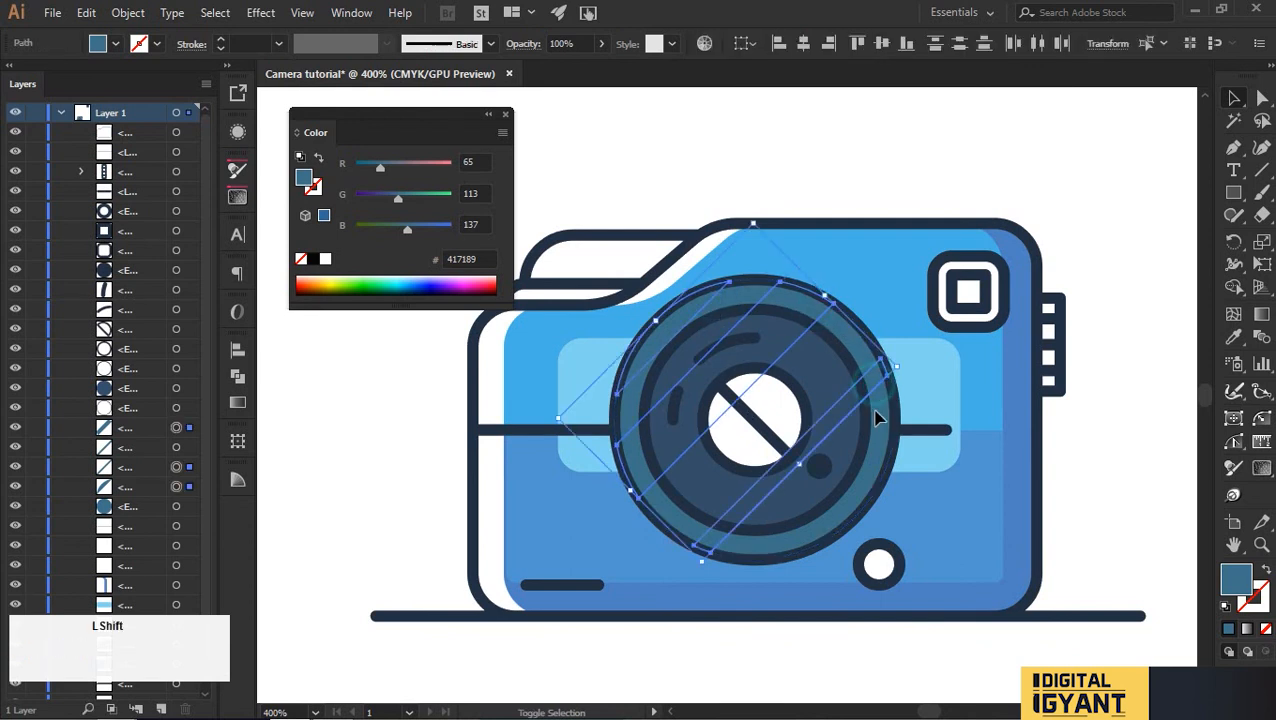
shift+click(877, 461)
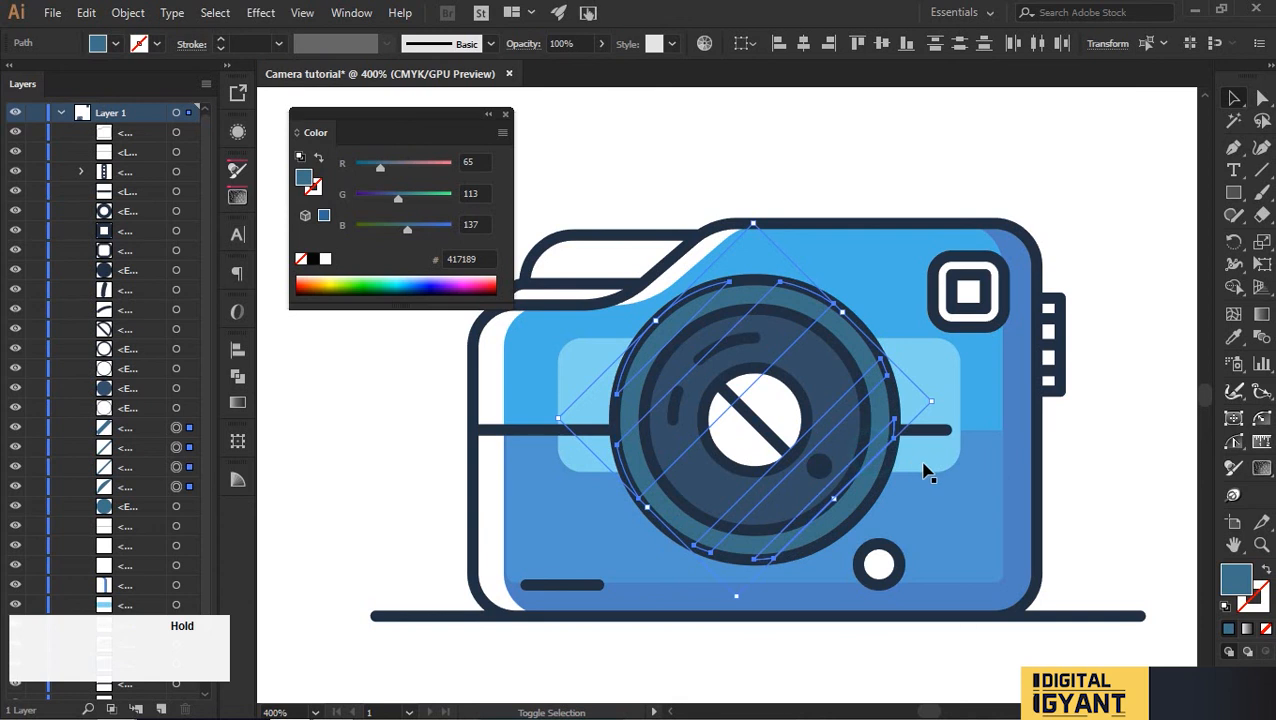
key(ctrl+g)
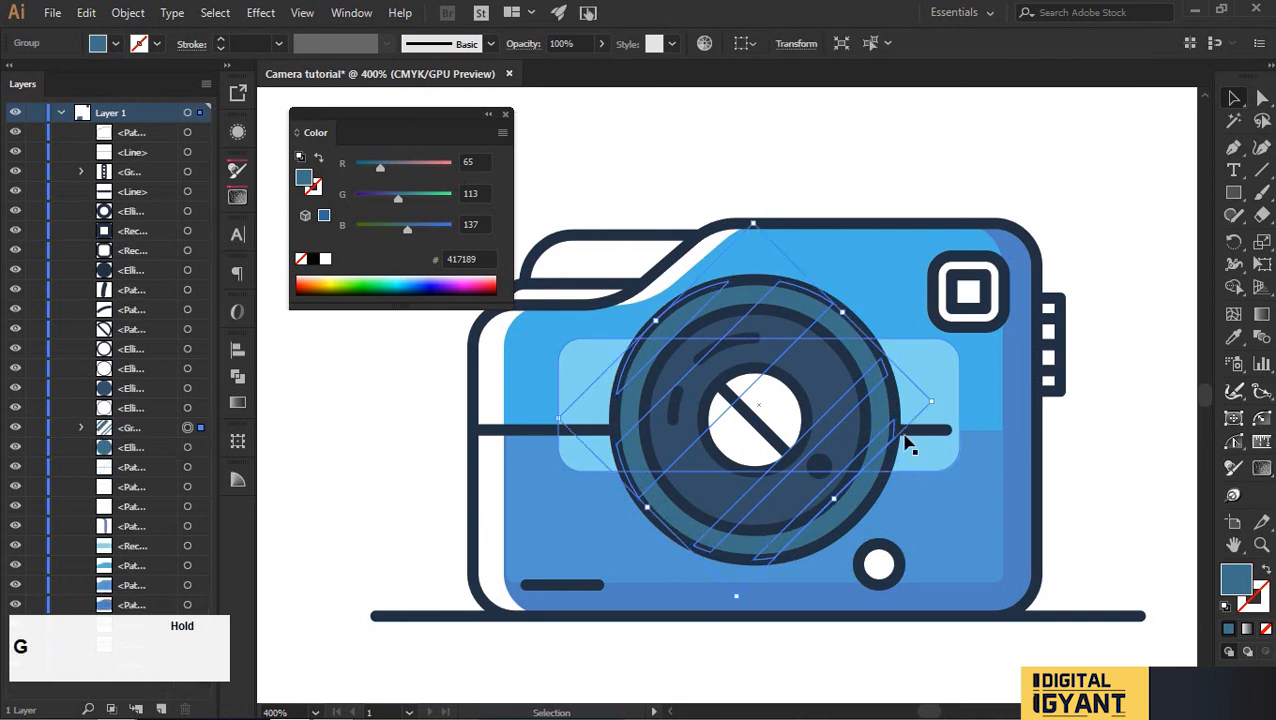
Try a lighter blue fill on the grouped lens ring stripes by raising their RGB values.
key(i)
click(886, 399)
key(v)
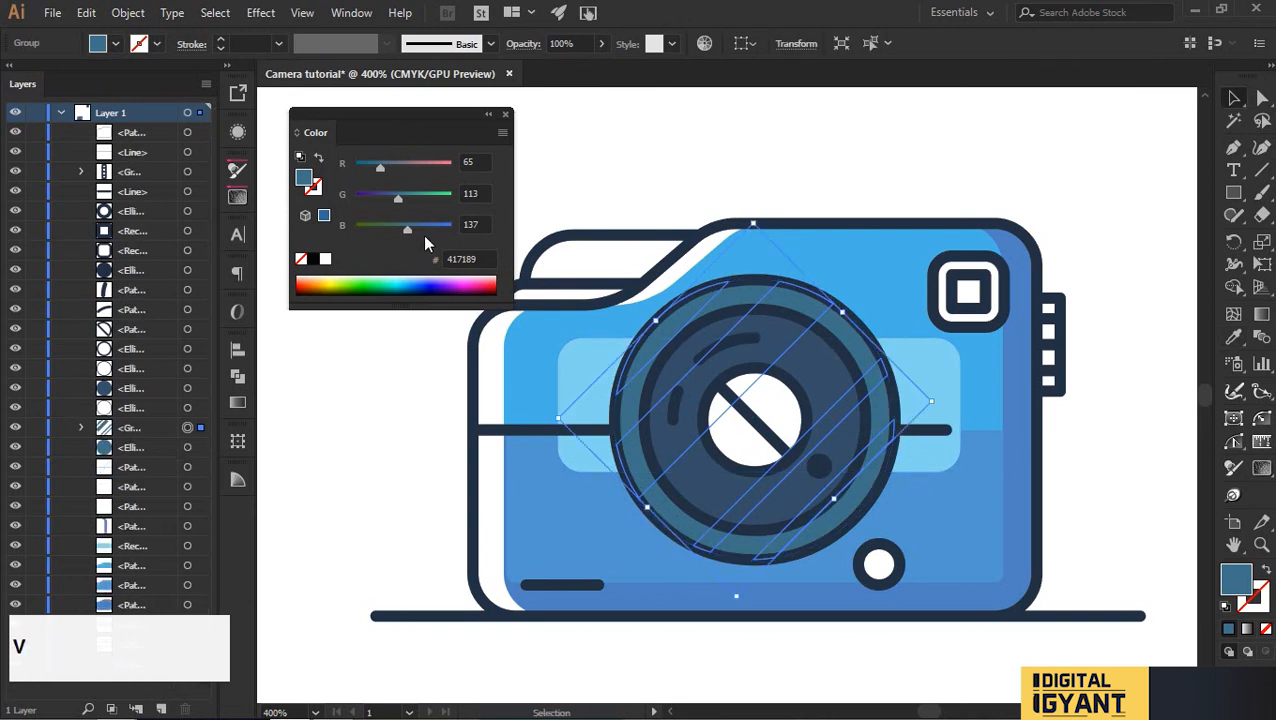
scroll(423, 230, down, 5)
scroll(416, 197, down, 8)
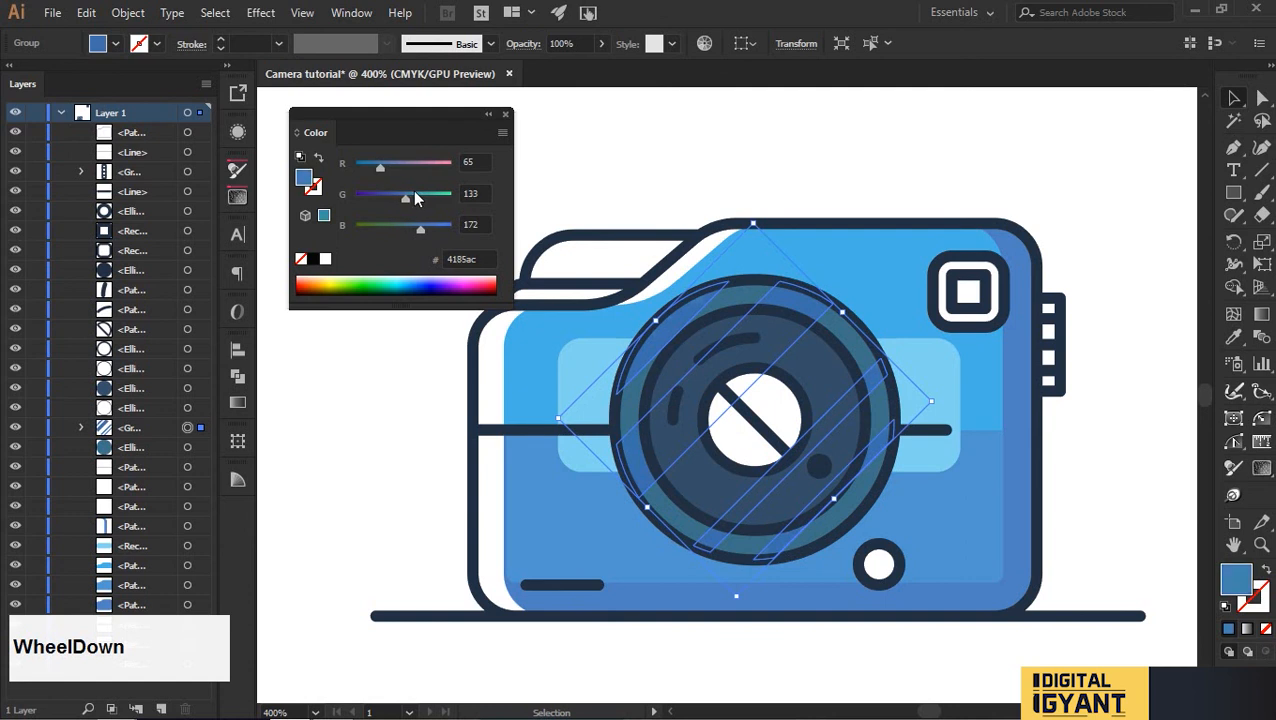
scroll(416, 197, down, 2)
scroll(426, 230, down, 5)
click(883, 148)
scroll(886, 148, down, 2)
scroll(849, 211, up, 4)
Try a white fill on the grouped lens ring stripes, sampled with the Eyedropper from the blank canvas.
click(831, 265)
key(i)
click(365, 387)
key(v)
scroll(582, 326, down, 2)
click(955, 300)
drag(968, 287, 1017, 320)
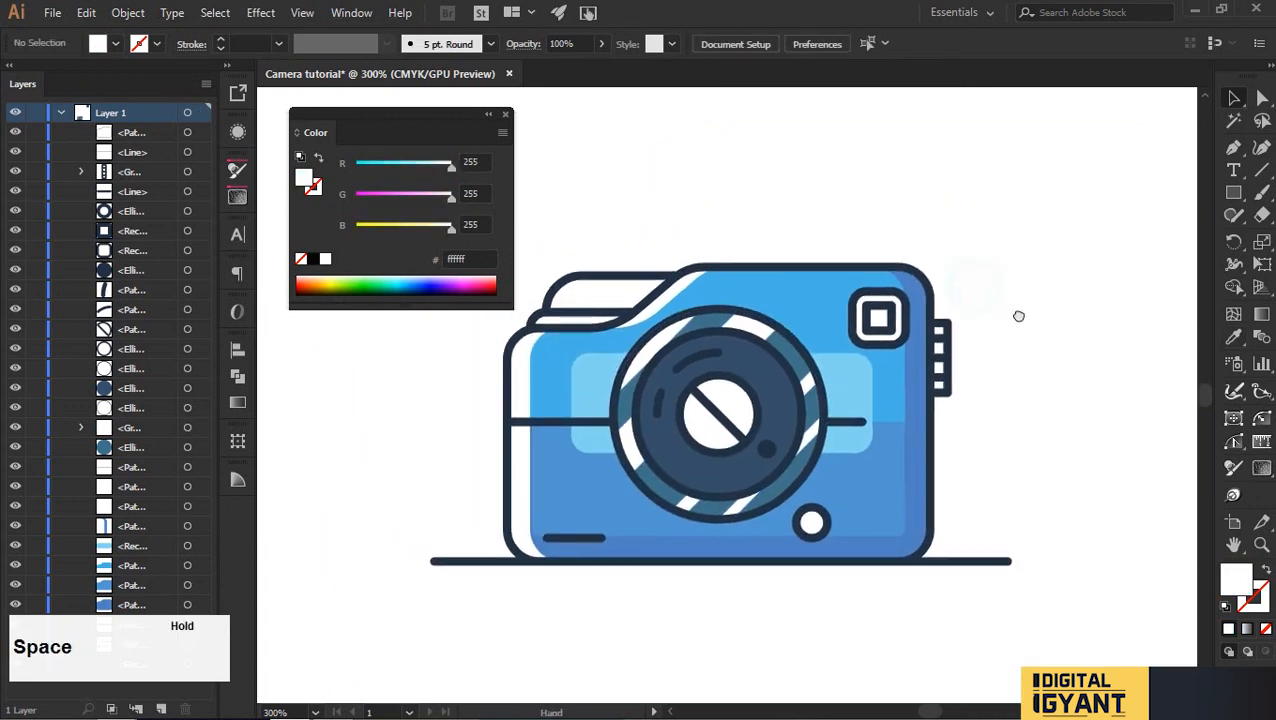
Lower the opacity of the white lens ring stripes to 53%.
click(816, 398)
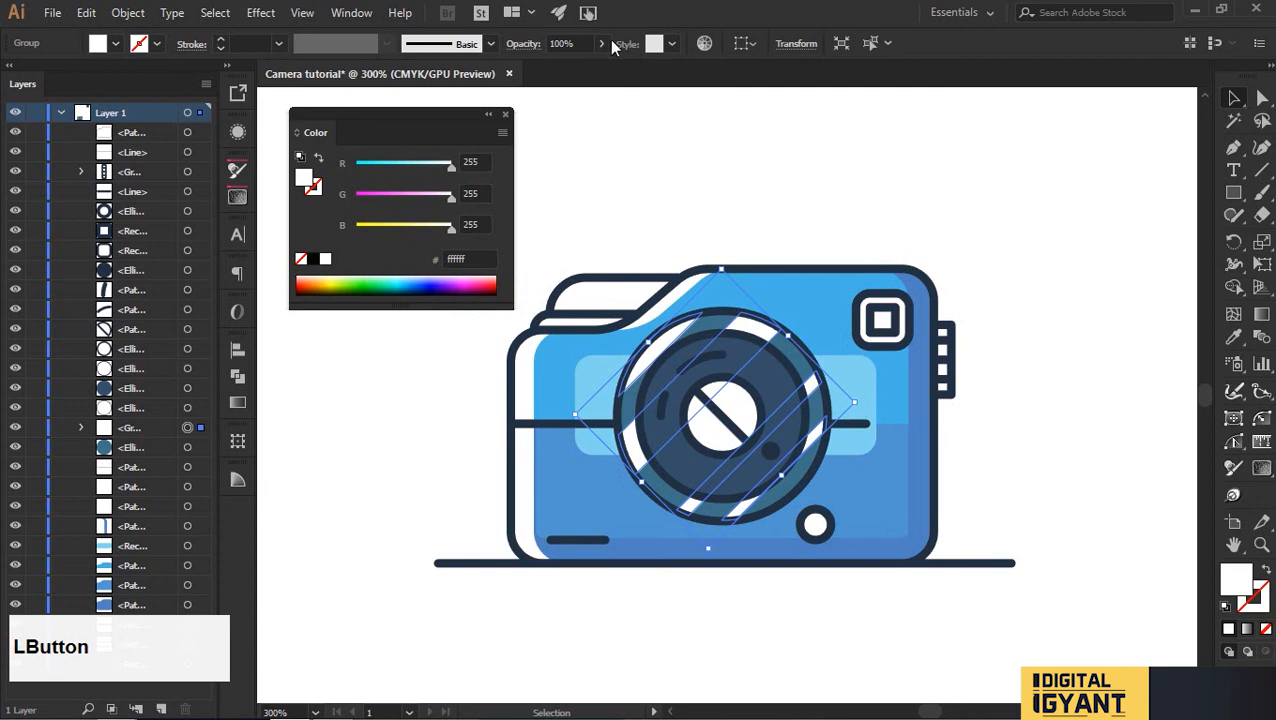
click(540, 69)
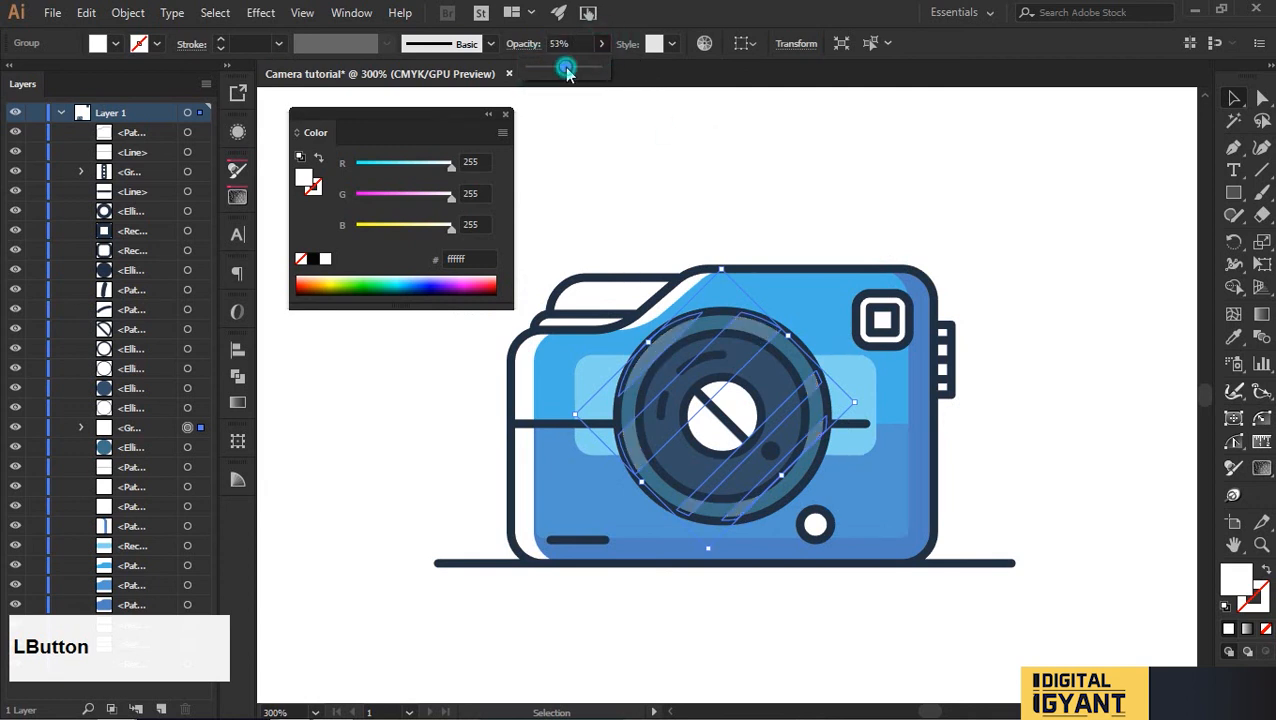
drag(566, 72, 570, 71)
click(761, 146)
drag(763, 148, 843, 177)
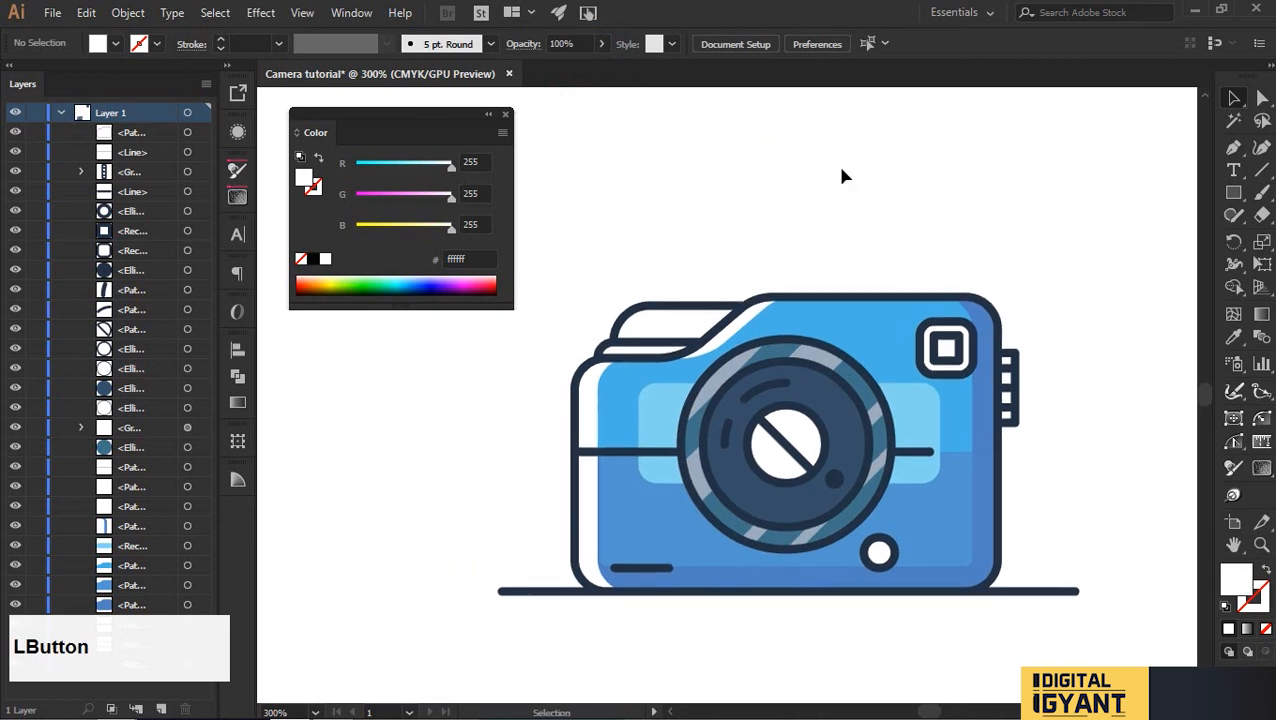
Sample the ring's teal onto the stripe group with the Eyedropper and darken its fill to #2c577f.
click(735, 378)
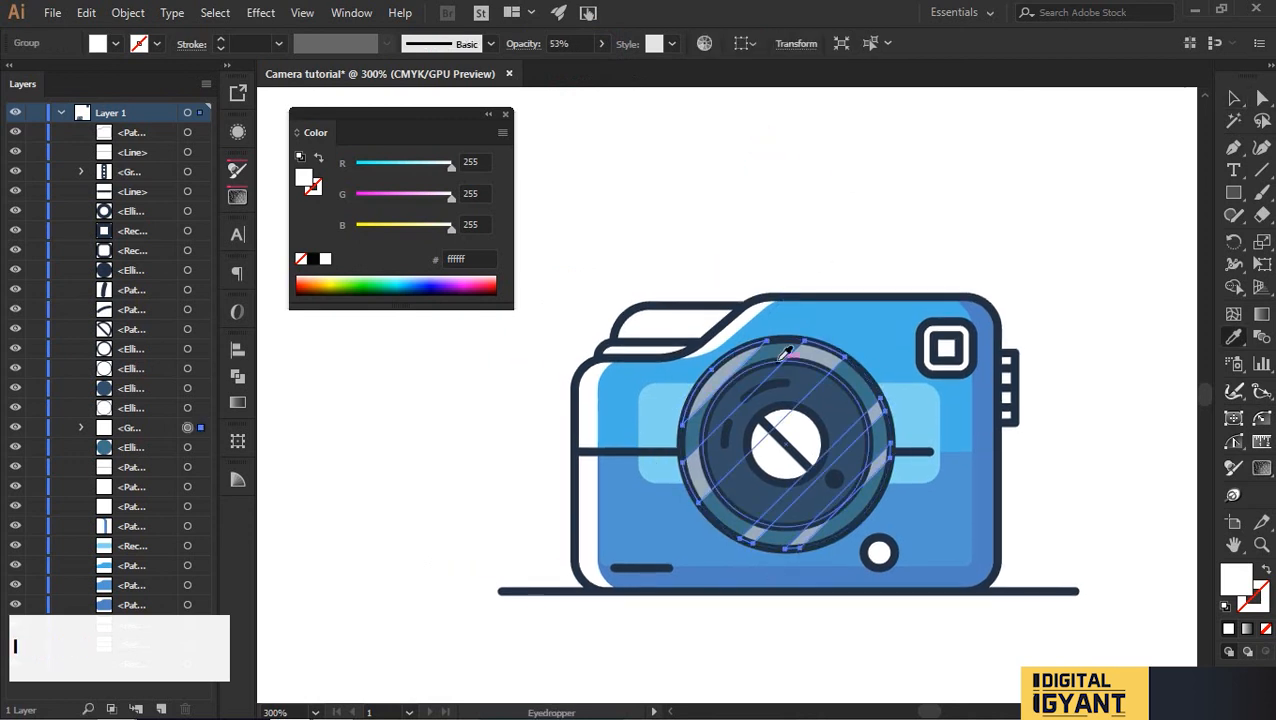
key(i)
click(785, 346)
key(v)
scroll(392, 195, up, 3)
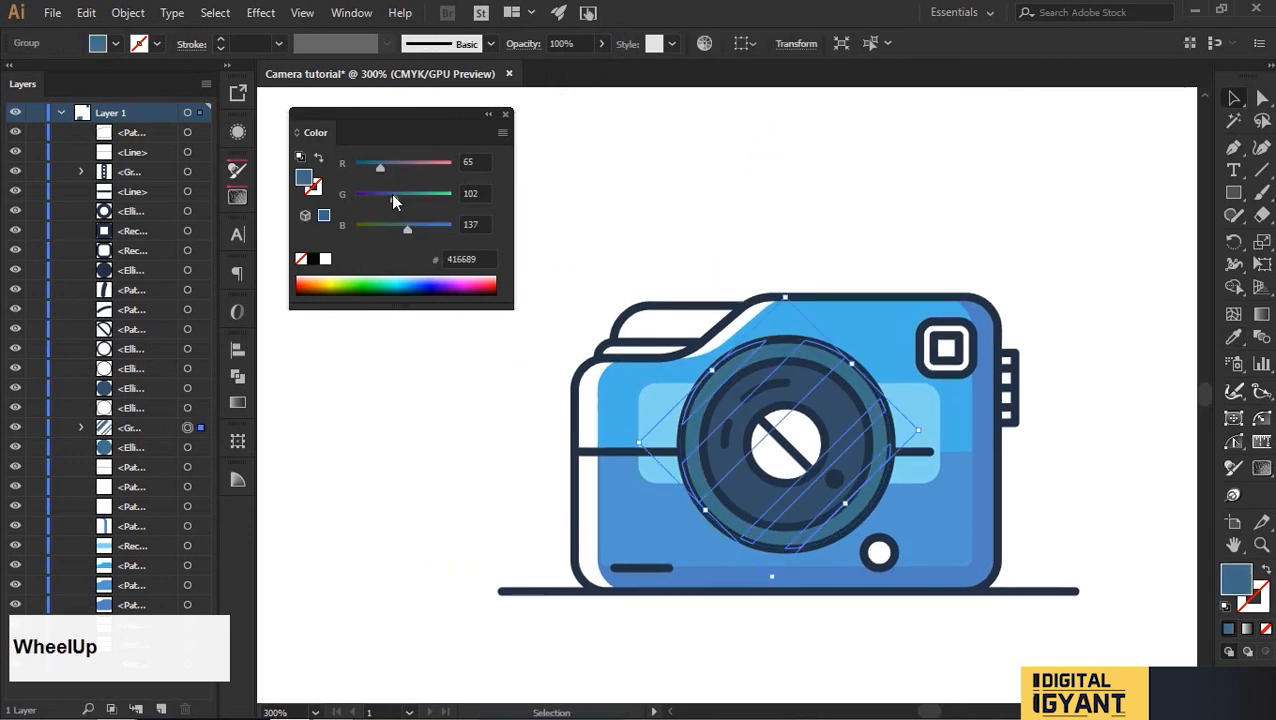
scroll(413, 231, up, 2)
scroll(380, 162, up, 3)
click(755, 256)
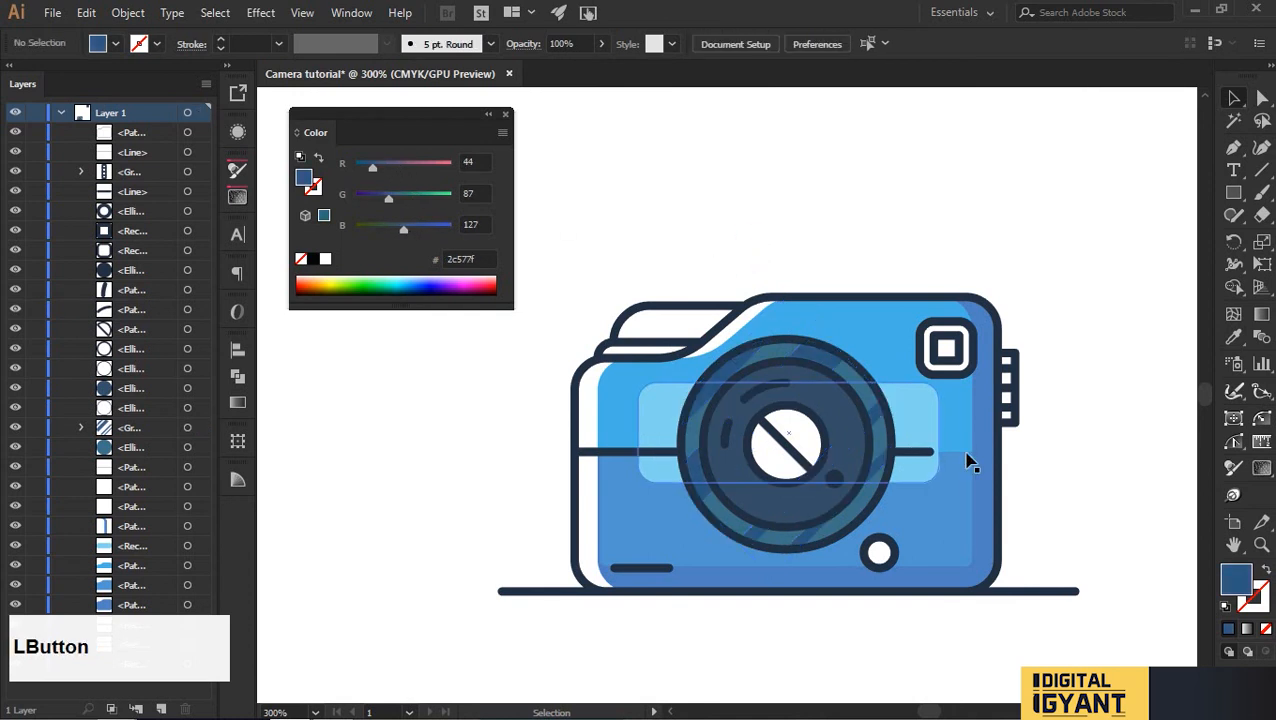
Darken the lens ring stripes further to #224d7f and deselect them.
scroll(820, 590, up, 2)
click(786, 500)
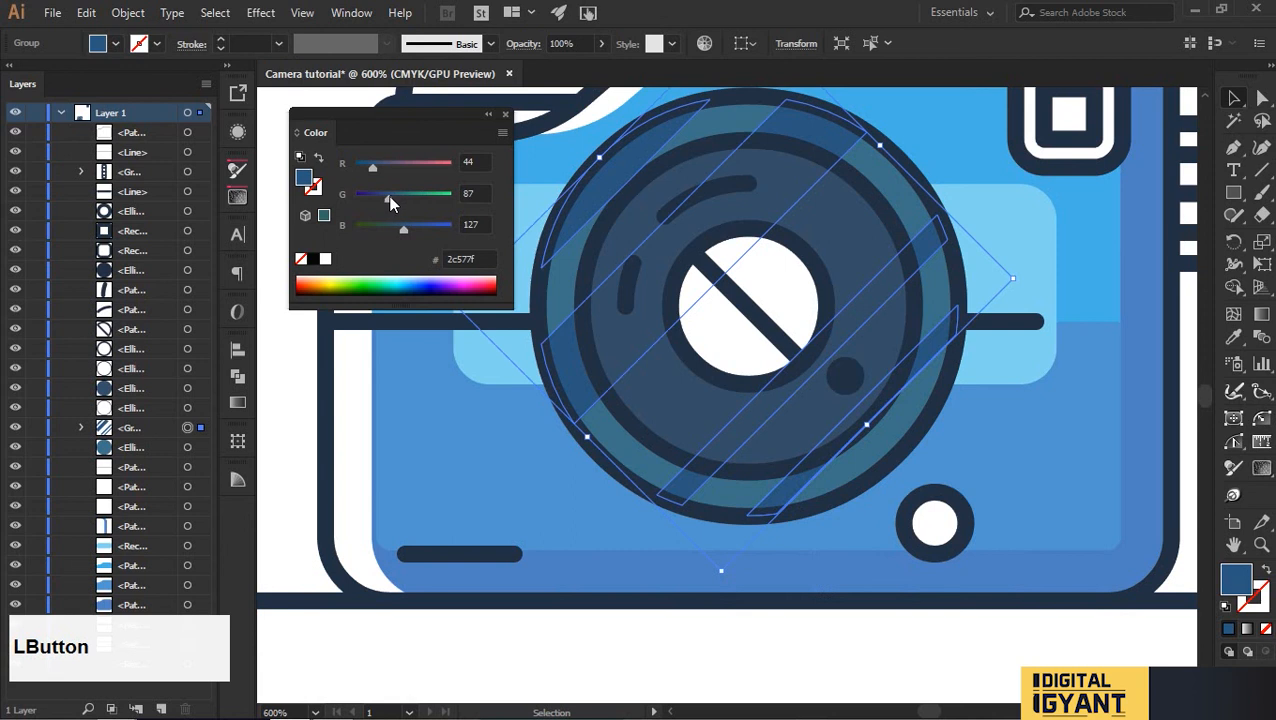
scroll(374, 163, up, 2)
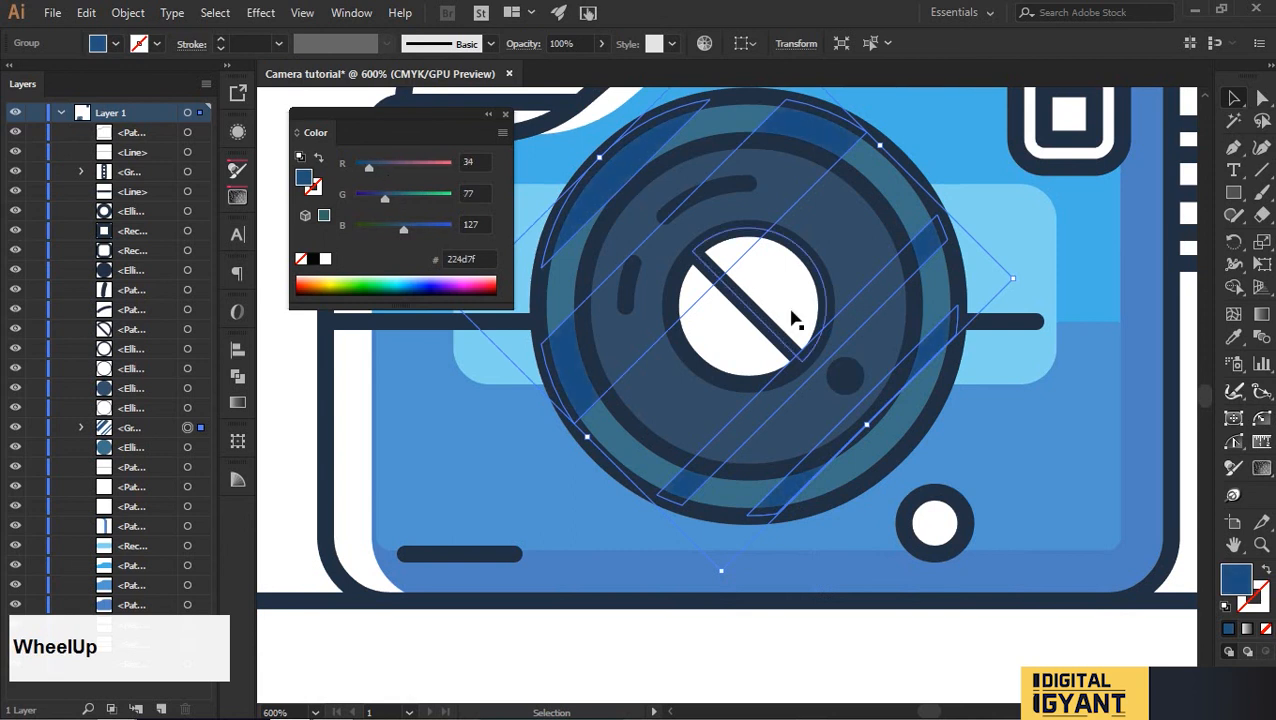
scroll(792, 320, down, 2)
click(1066, 317)
drag(1077, 276, 1068, 331)
key(v)
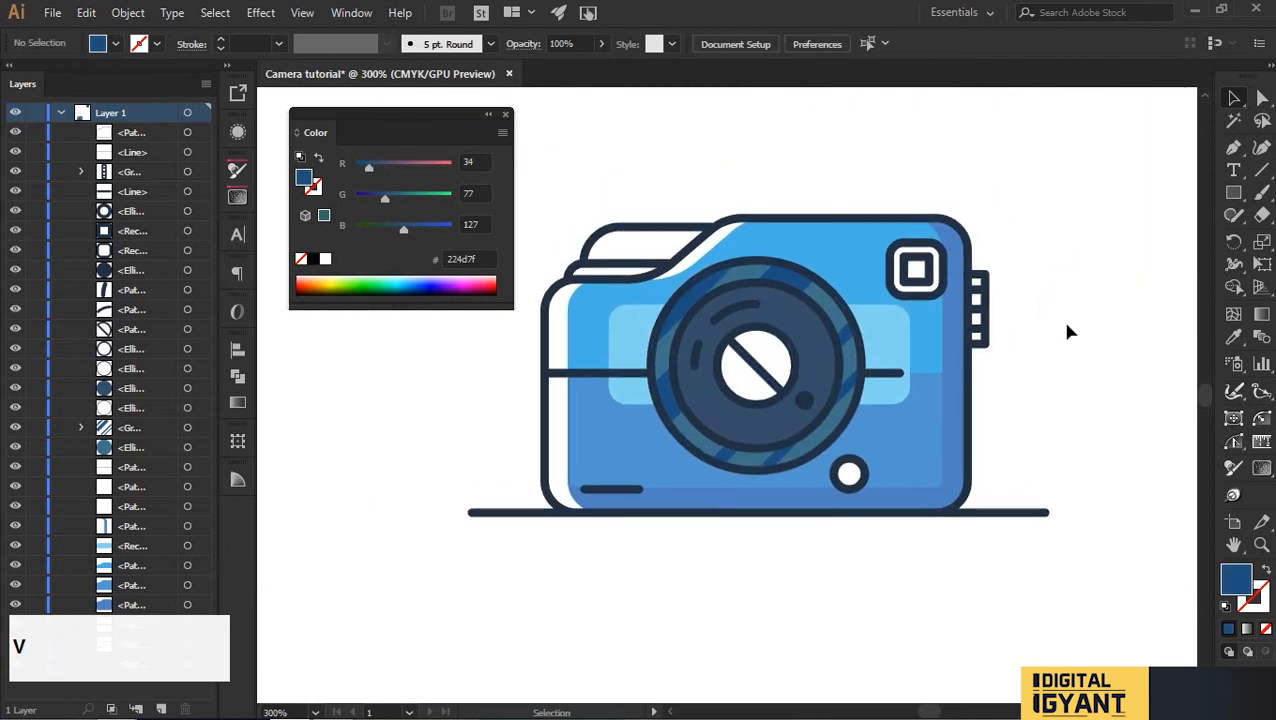
Duplicate the dark inner lens circle offset to its lower right, paste another copy in front of the original, and select both copies.
click(806, 350)
scroll(780, 345, up, 2)
drag(822, 312, 857, 337)
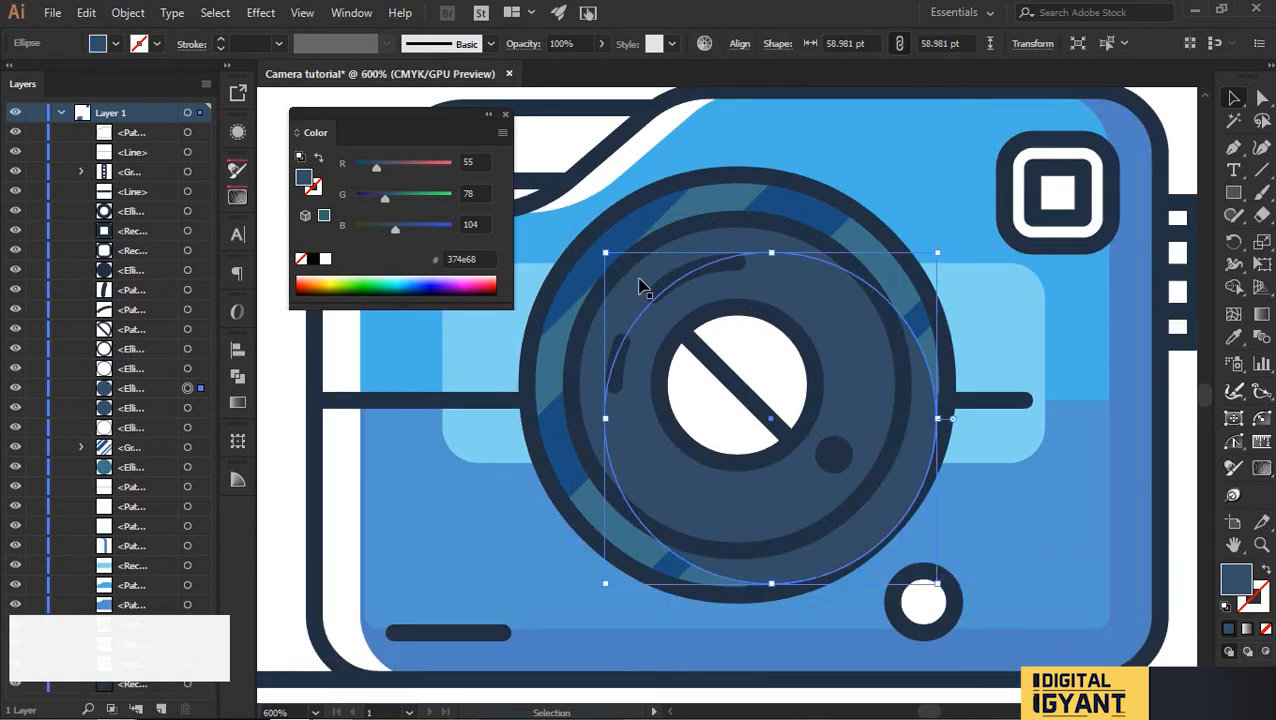
click(639, 285)
key(ctrl+c)
key(ctrl+f)
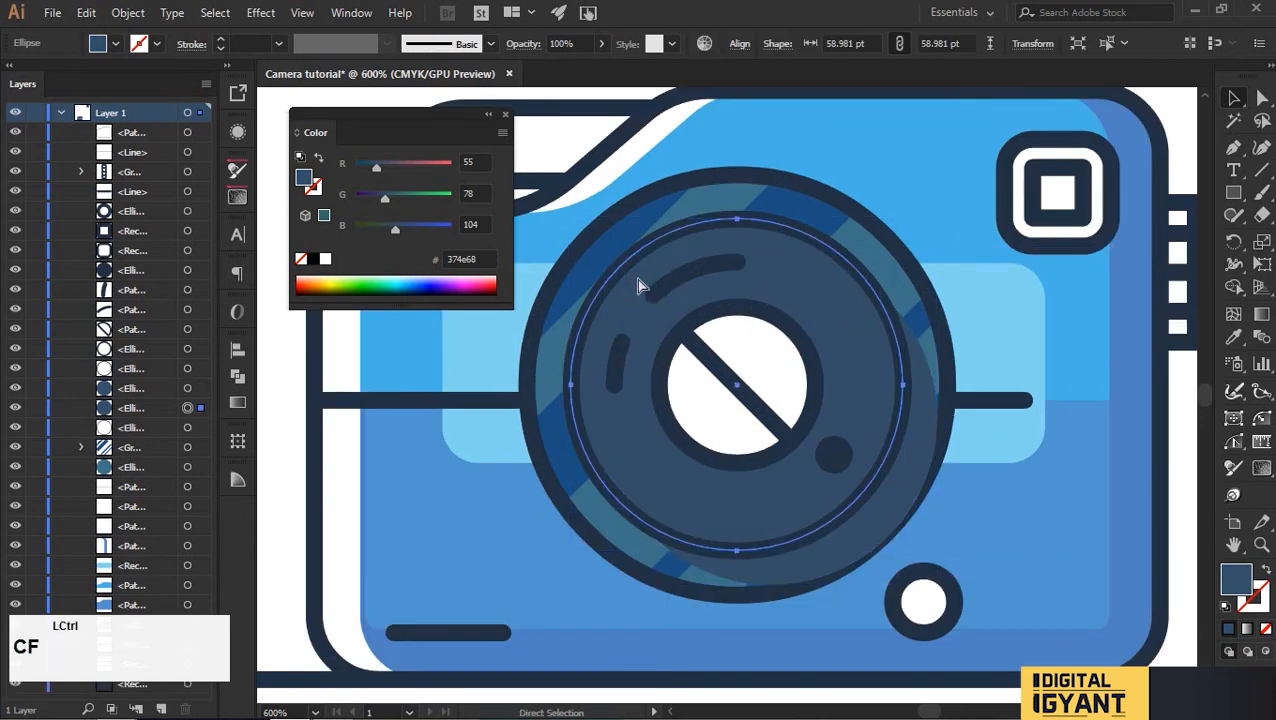
shift+click(857, 336)
Remove the offset circle's area with Shape Builder, leaving a crescent along the inner lens's upper-left edge.
key(shift+m)
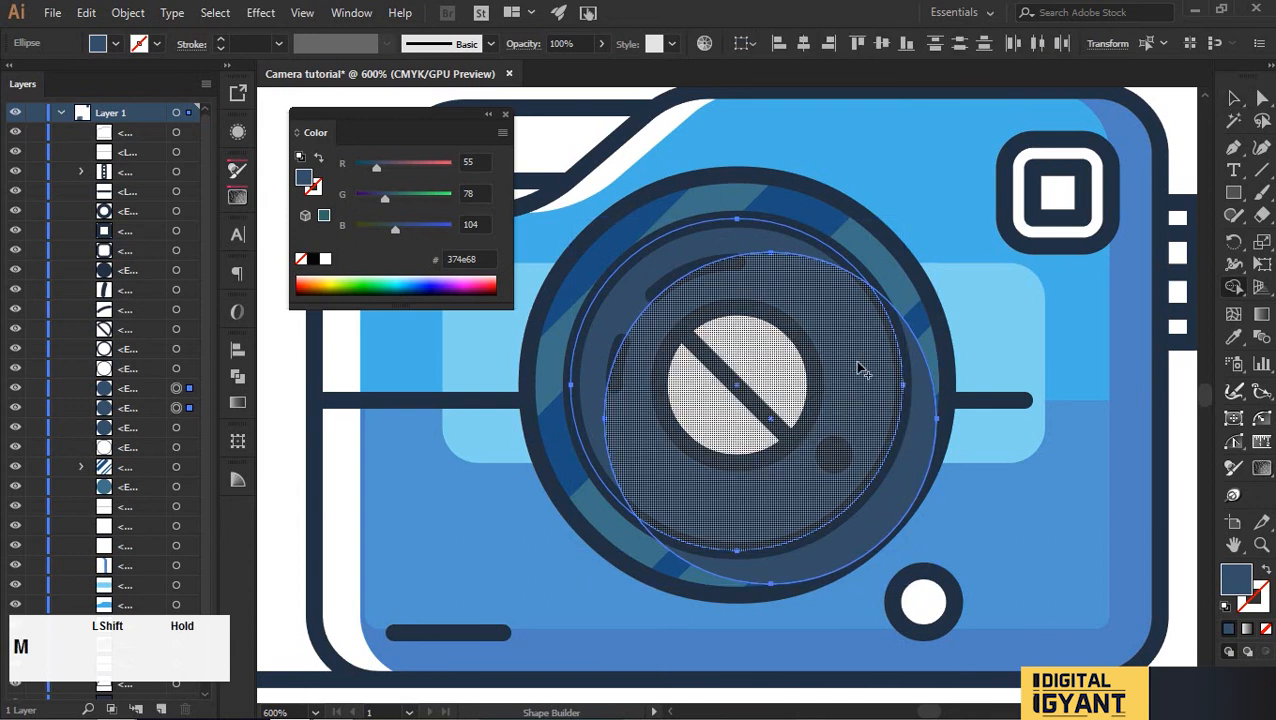
alt+click(909, 467)
key(v)
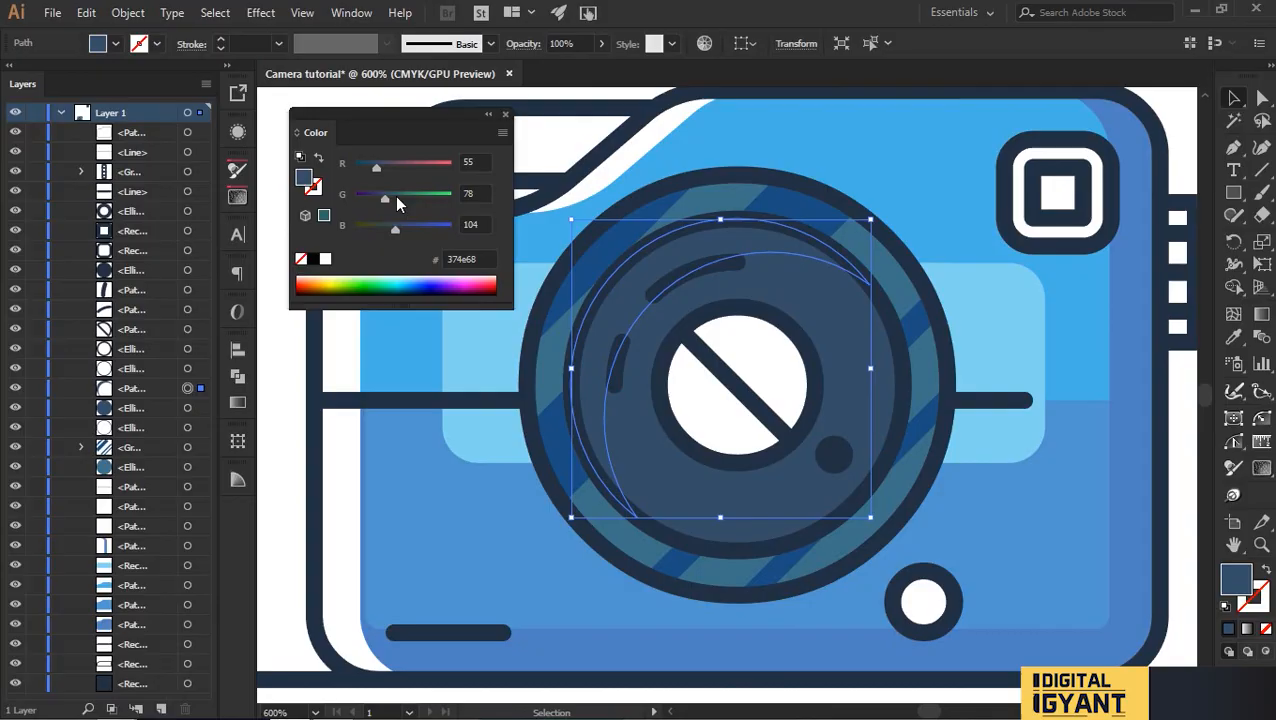
Try Color Hunt's light teal #98ccd3 as the crescent's fill, and undo back to the two overlapping circles.
key(alt+Tab)
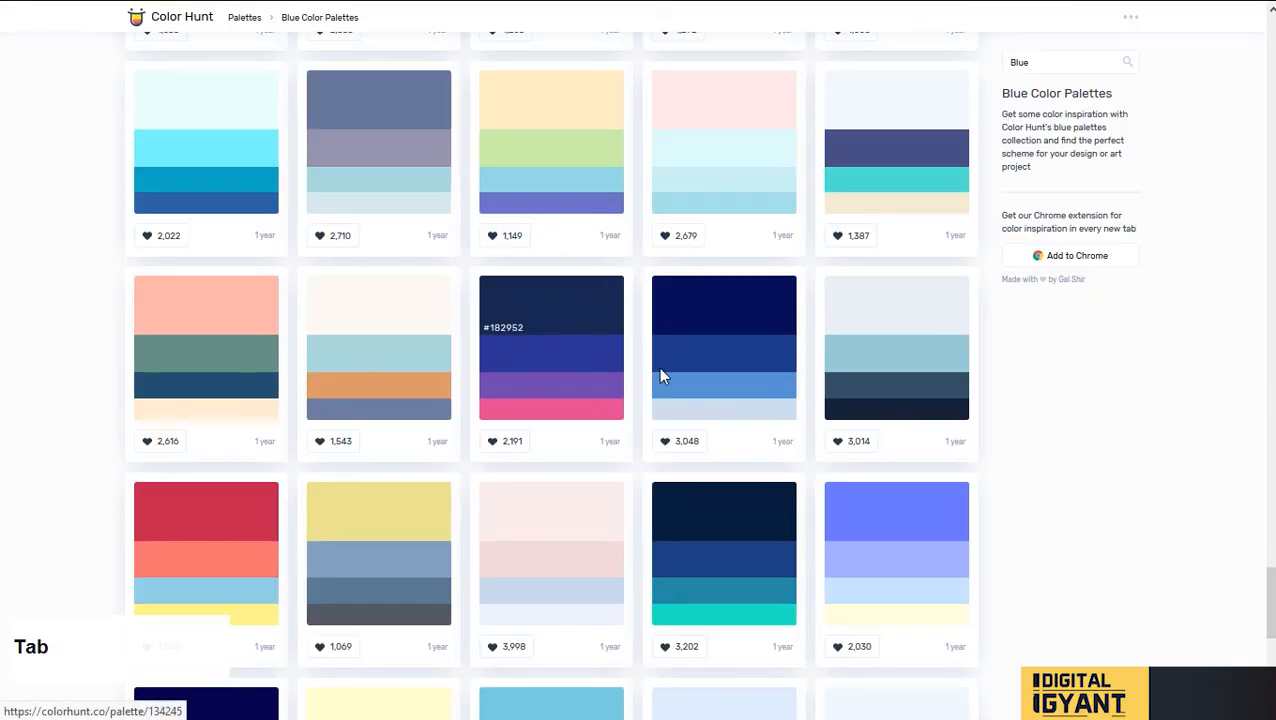
click(849, 370)
key(alt+Tab)
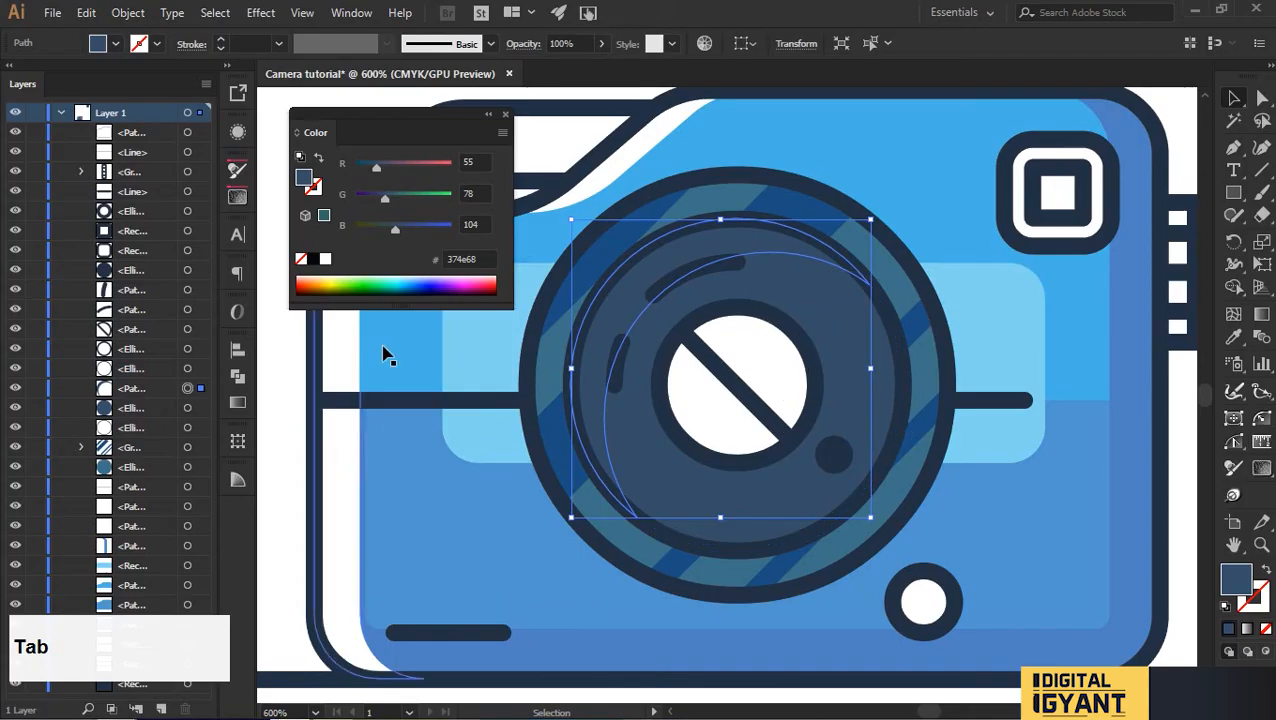
click(482, 258)
key(ctrl+v)
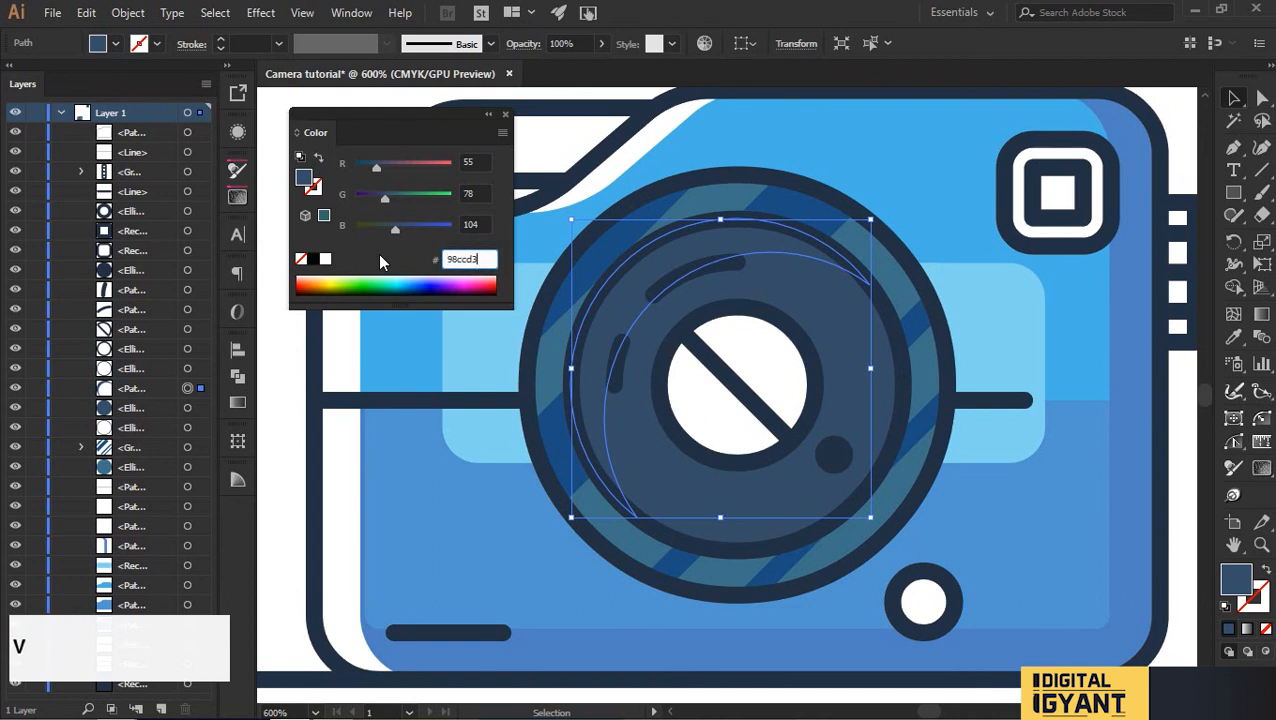
key(Return)
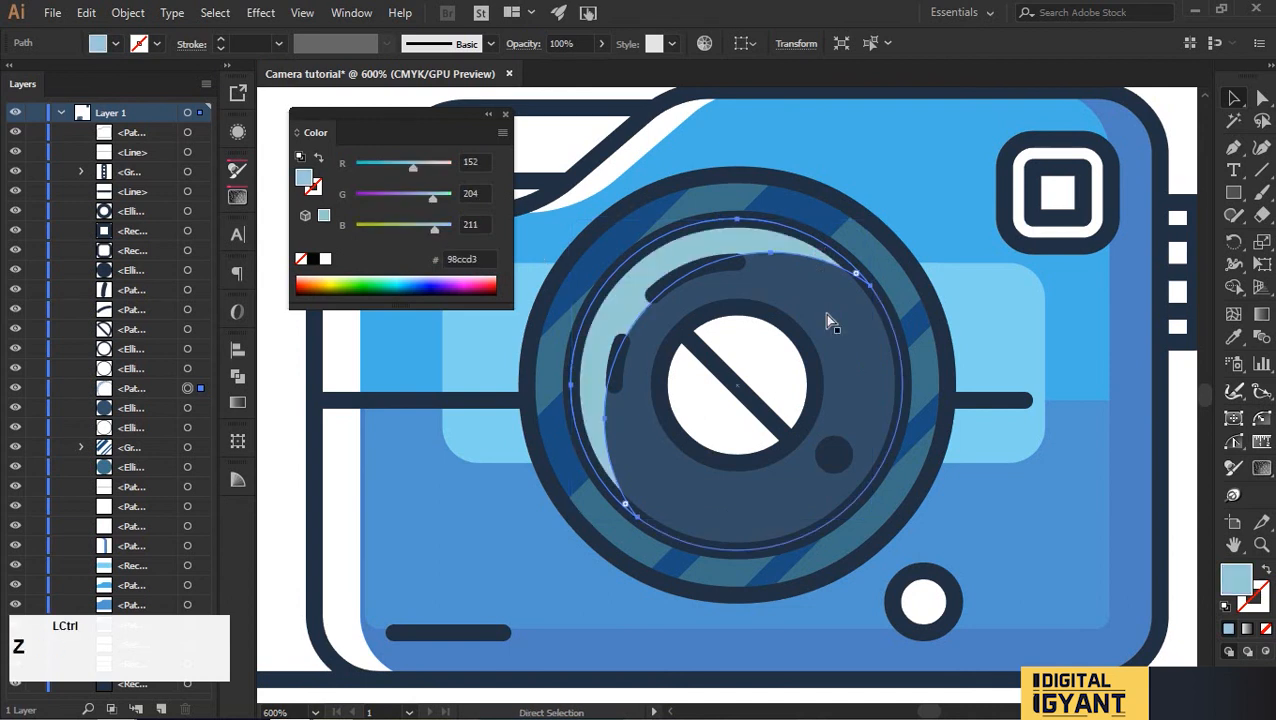
key(ctrl+z)
key(ctrl+z)
Trim the two overlapping lens circles again with Shape Builder, keeping only the upper-left crescent.
key(shift+m)
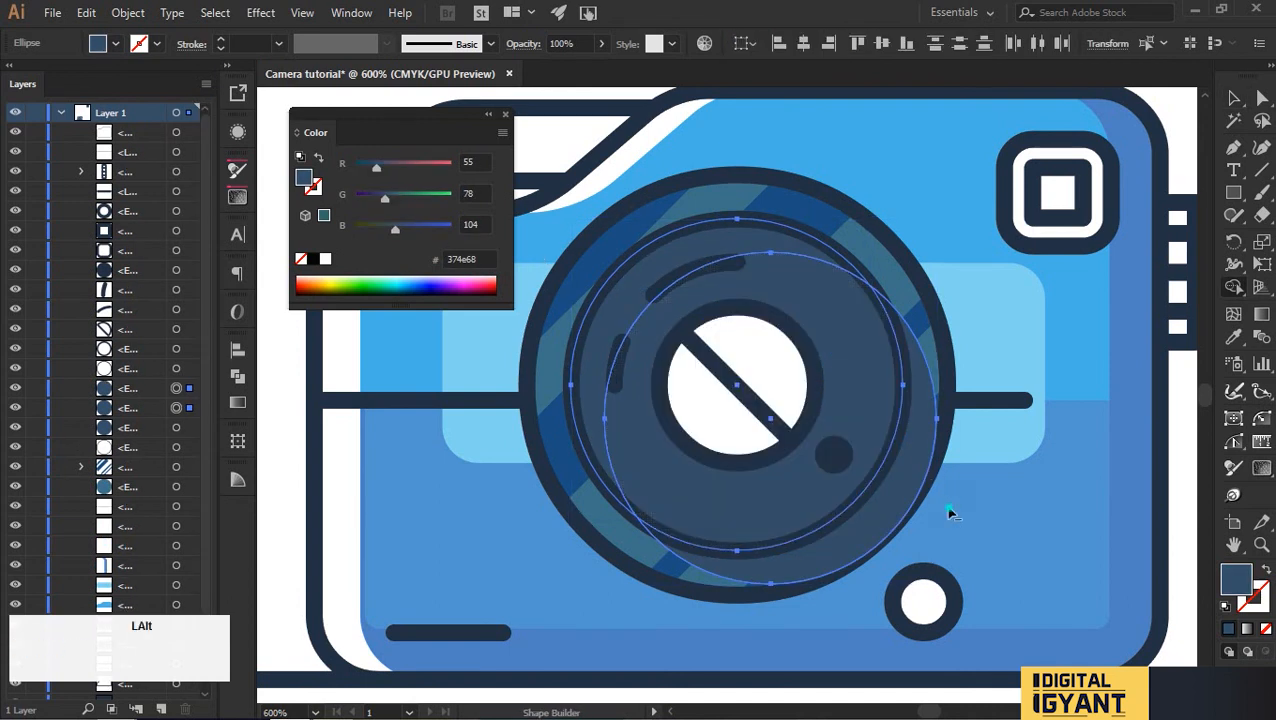
click(834, 386)
key(v)
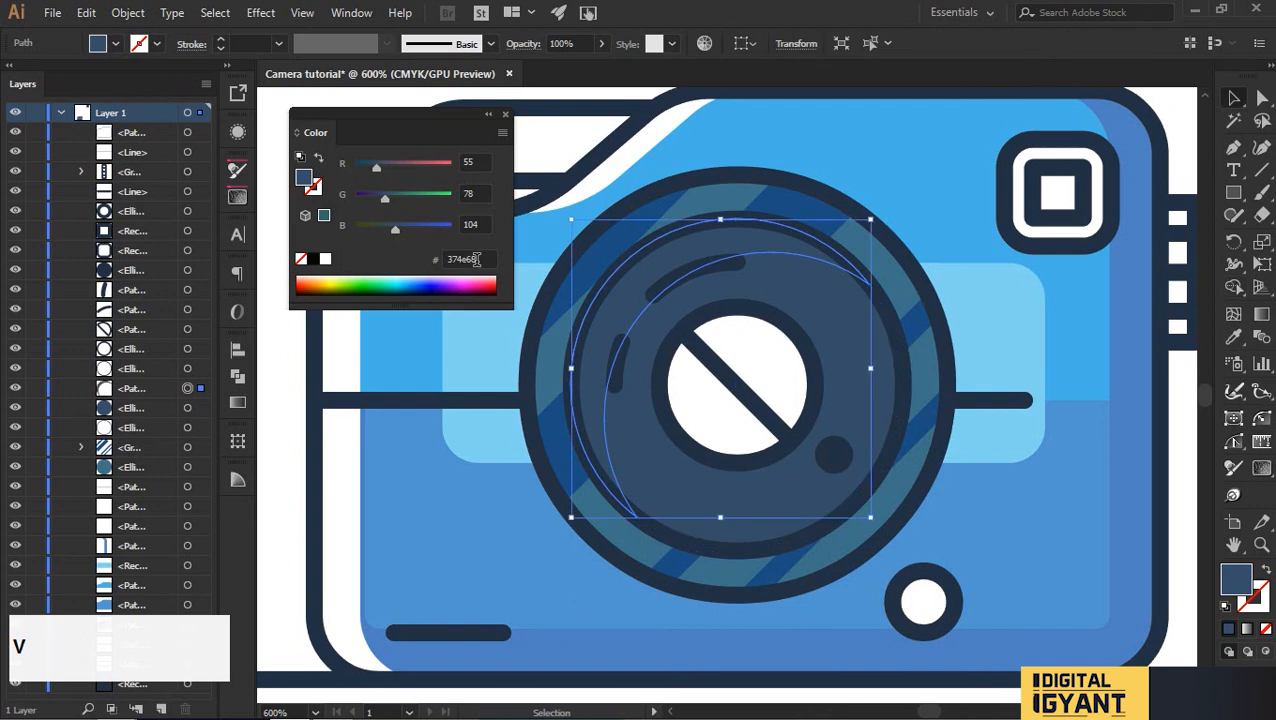
Lighten the inner lens crescent's fill to the muted blue #4b6c7c by adjusting its RGB values.
scroll(394, 198, down, 2)
scroll(394, 198, down, 2)
scroll(386, 170, down, 5)
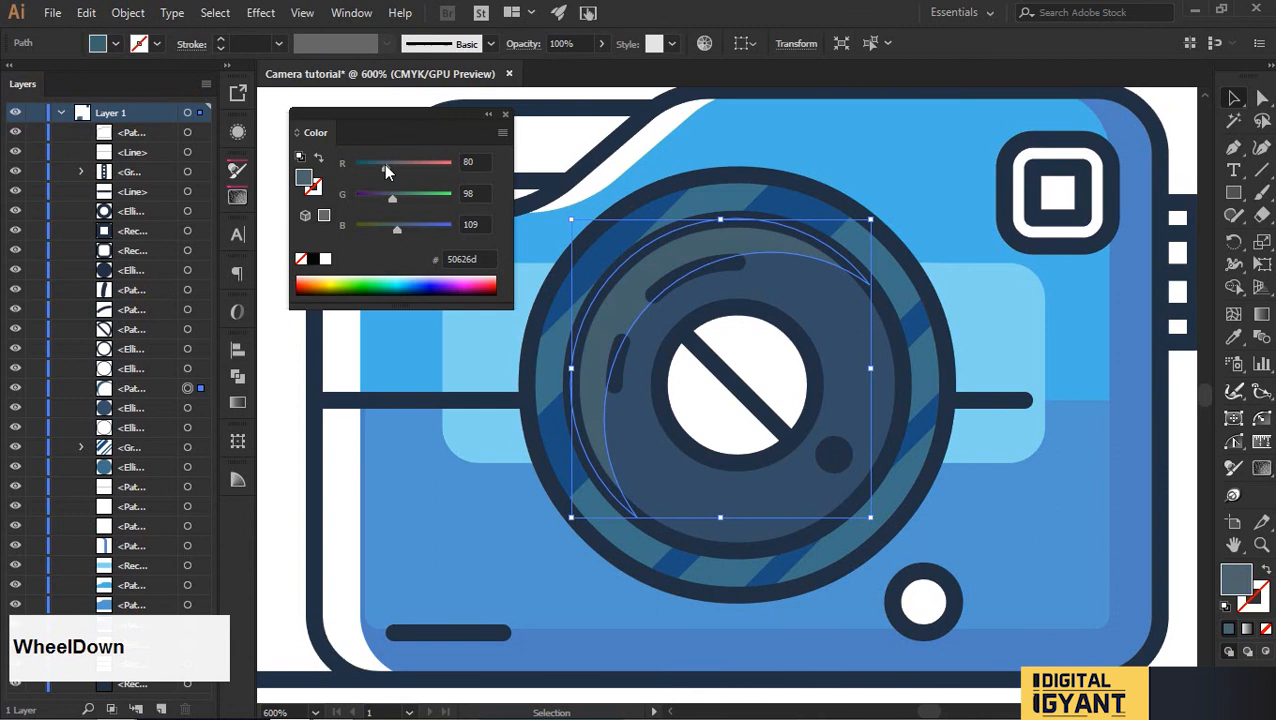
scroll(386, 168, up, 2)
scroll(402, 200, down, 2)
scroll(401, 198, down, 1)
scroll(401, 198, up, 1)
scroll(405, 228, down, 3)
scroll(793, 371, down, 2)
click(1059, 421)
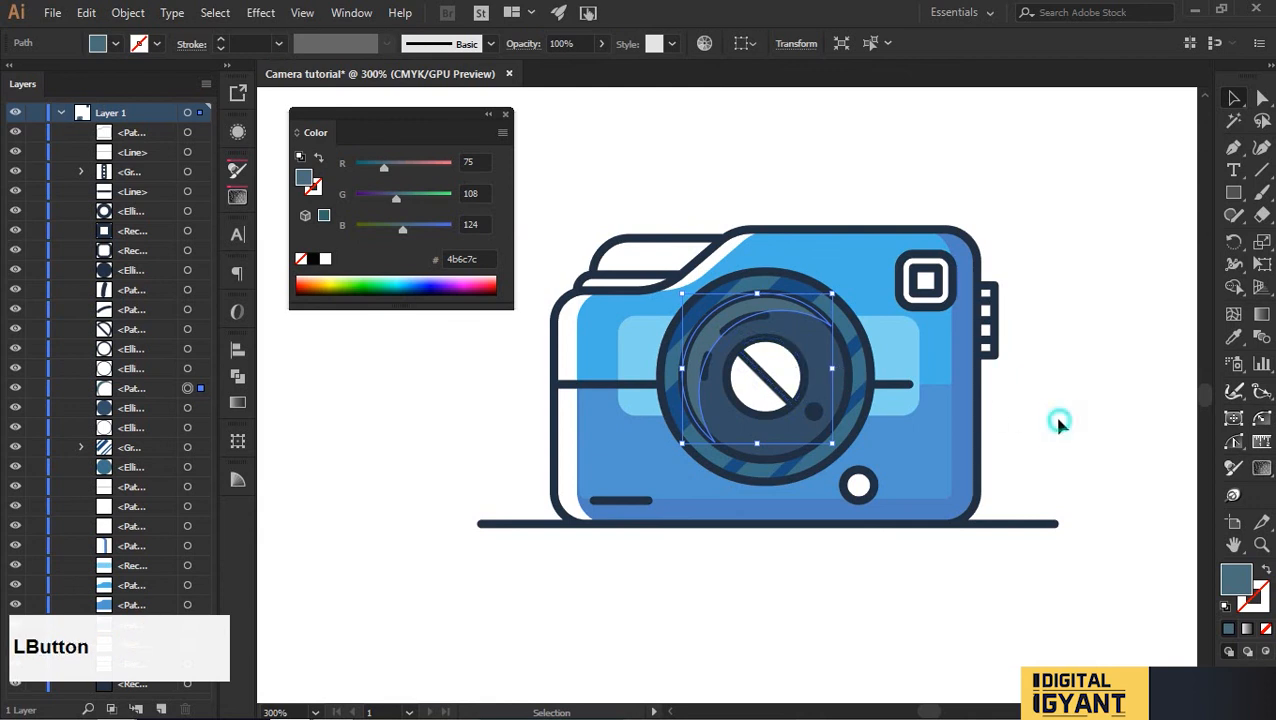
Duplicate the dark inner lens circle, placing the copy offset diagonally to its lower right.
click(817, 421)
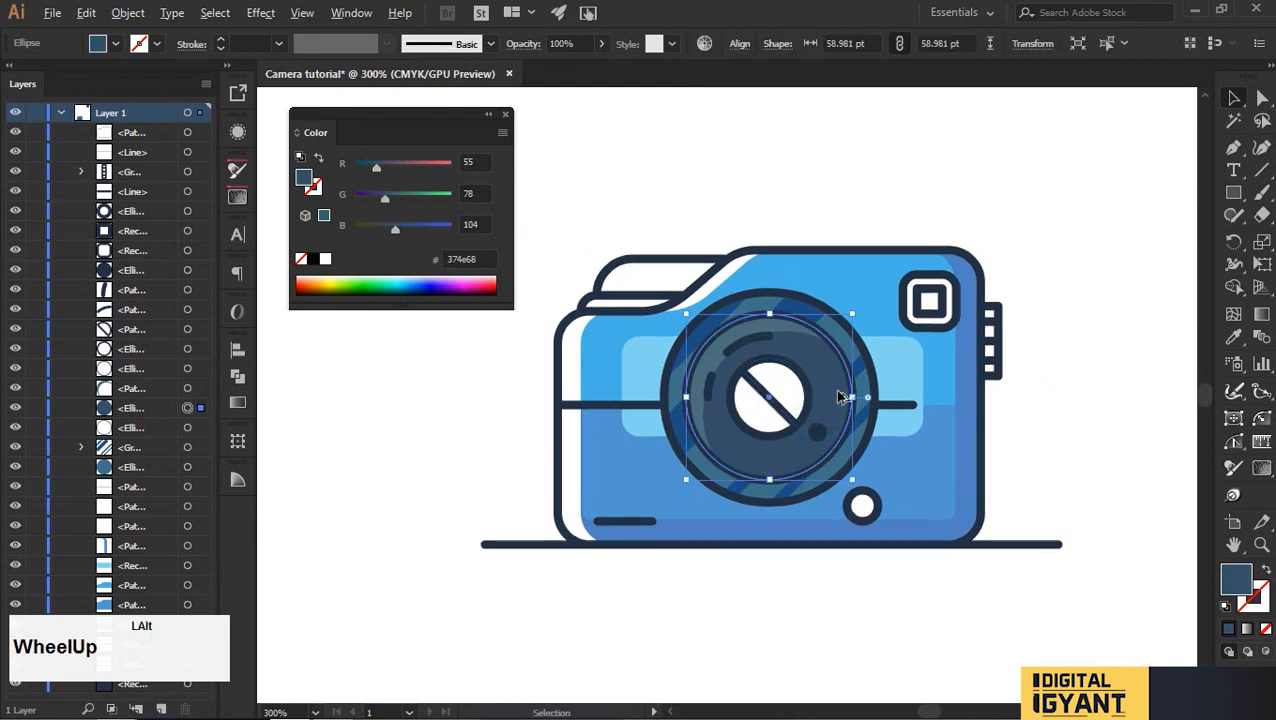
scroll(820, 378, up, 2)
drag(820, 378, 916, 466)
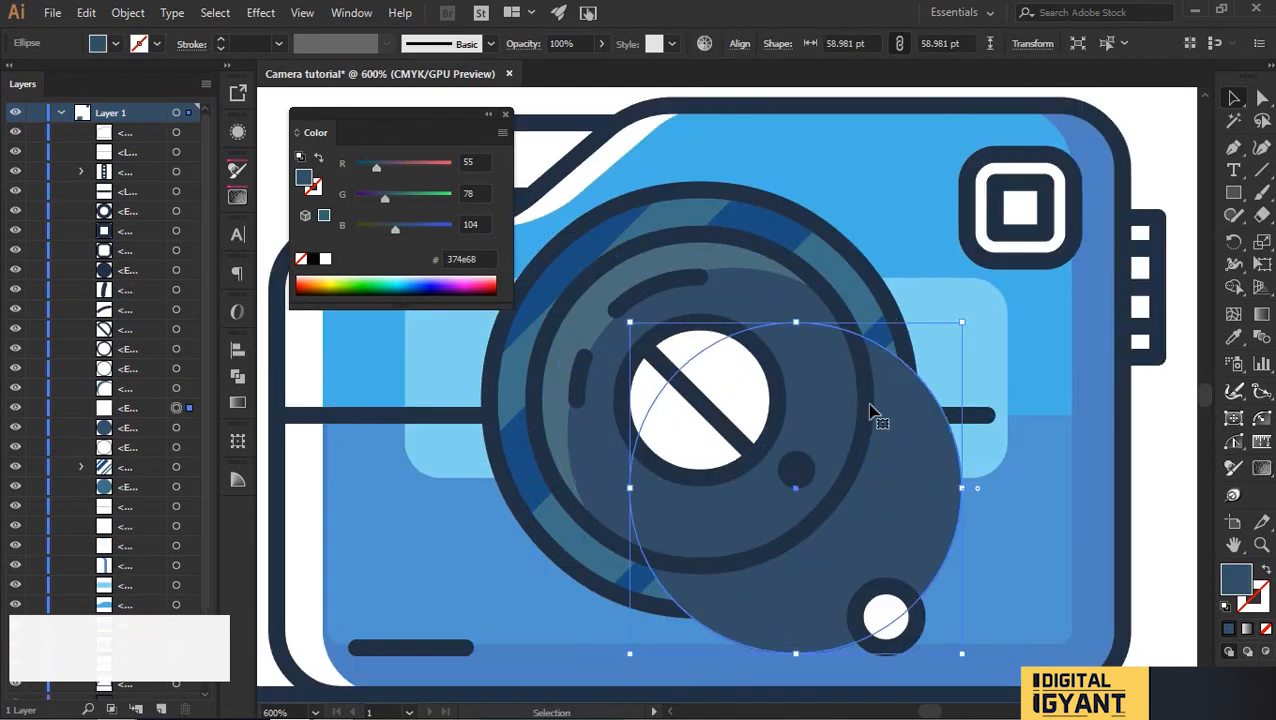
Trim the offset circle copy with Shape Builder, keeping only the part inside the inner lens circle.
shift+click(742, 300)
key(shift+m)
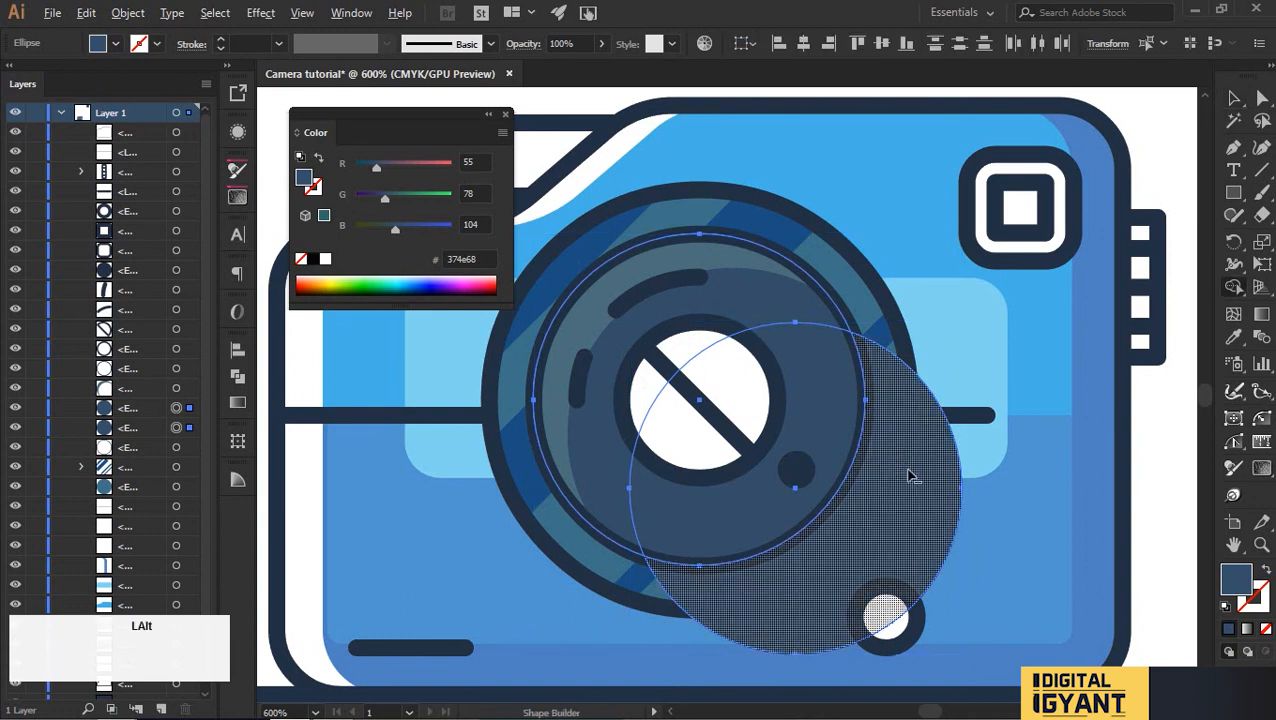
alt+click(928, 474)
key(v)
click(1180, 445)
Darken the trimmed lower-right lens shape's fill to the navy #2c3f5e by lowering its RGB values.
click(800, 398)
key(alt+Tab)
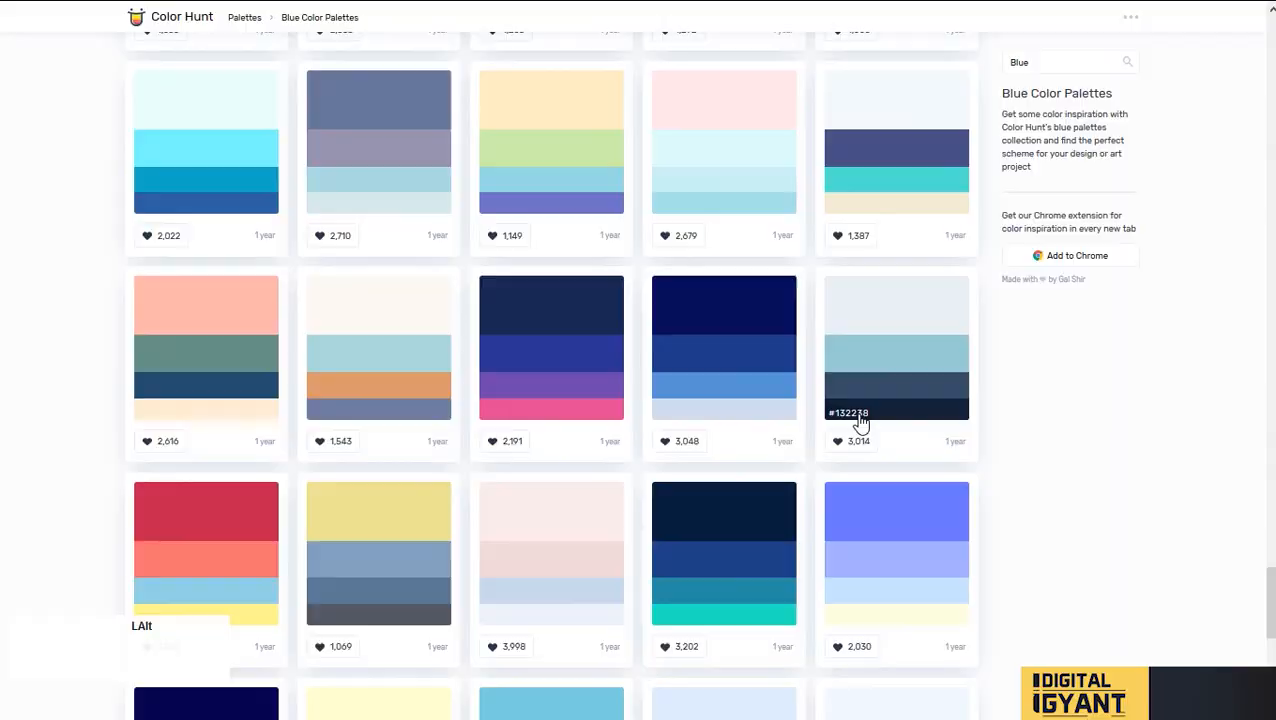
key(alt+Tab)
drag(393, 199, 387, 199)
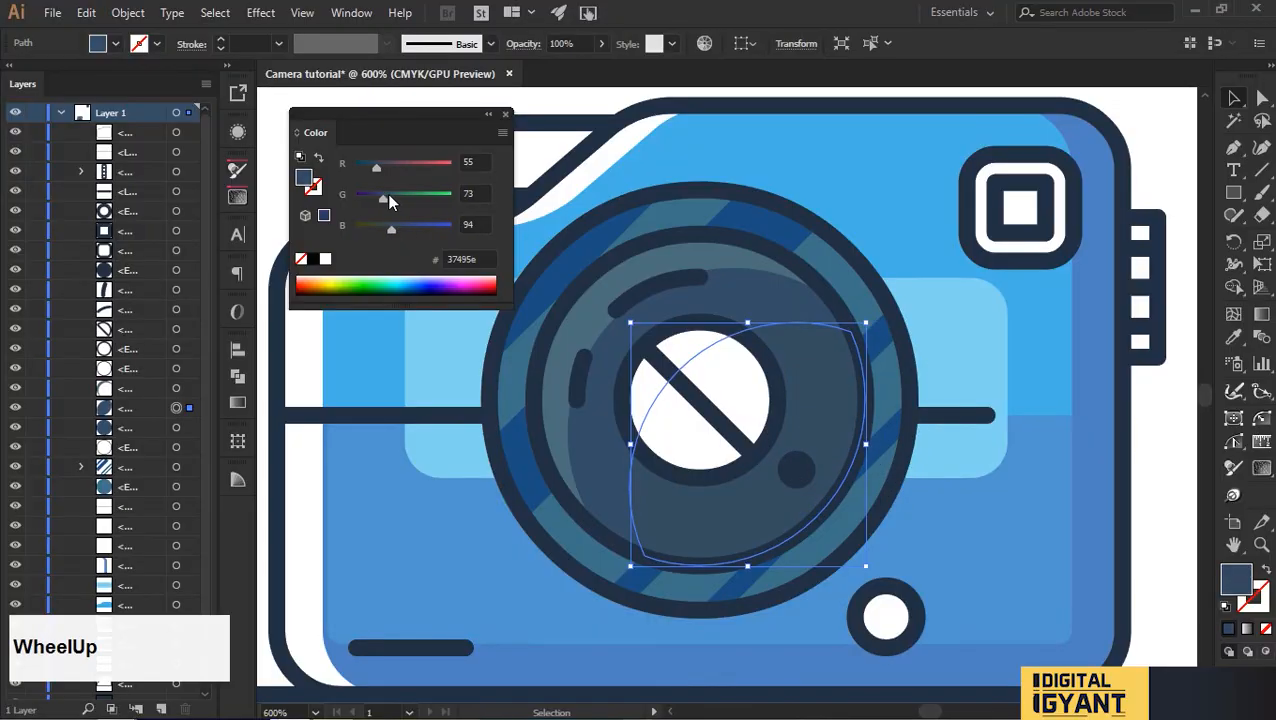
scroll(379, 165, up, 5)
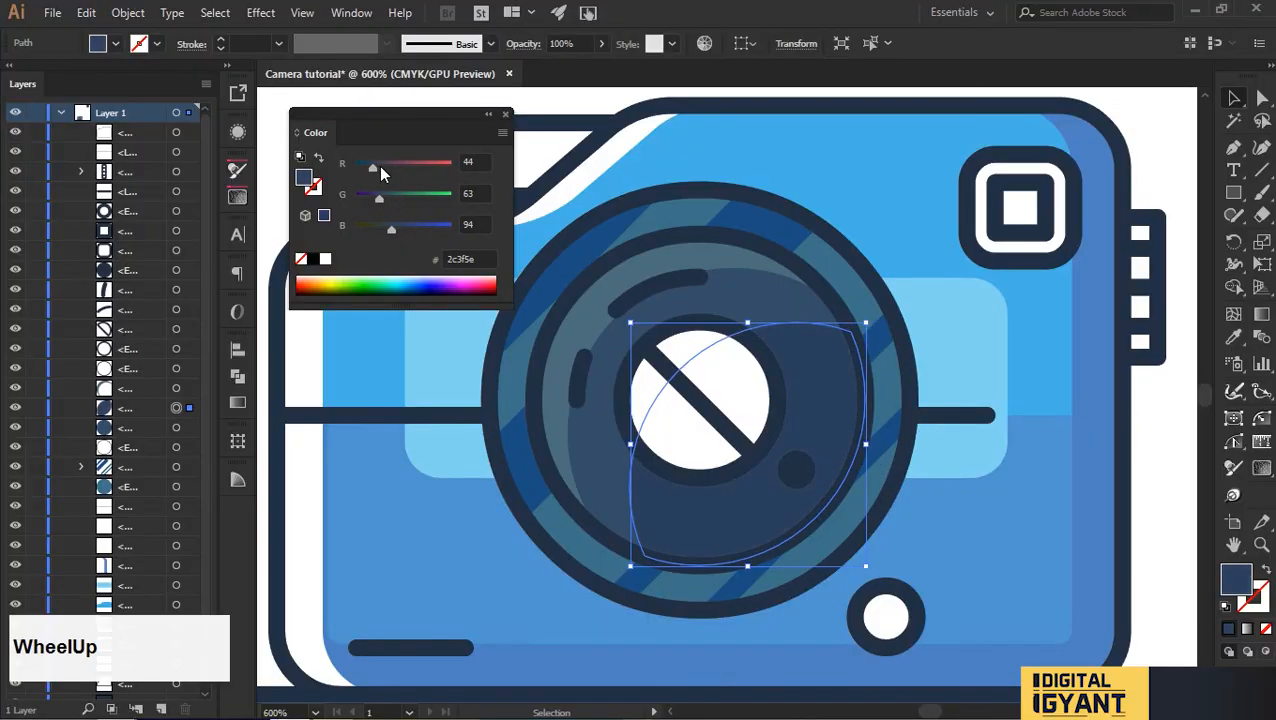
click(1165, 455)
Group the two curved highlight lines on the lens and make their stroke white.
scroll(1149, 457, down, 2)
drag(1168, 441, 1077, 444)
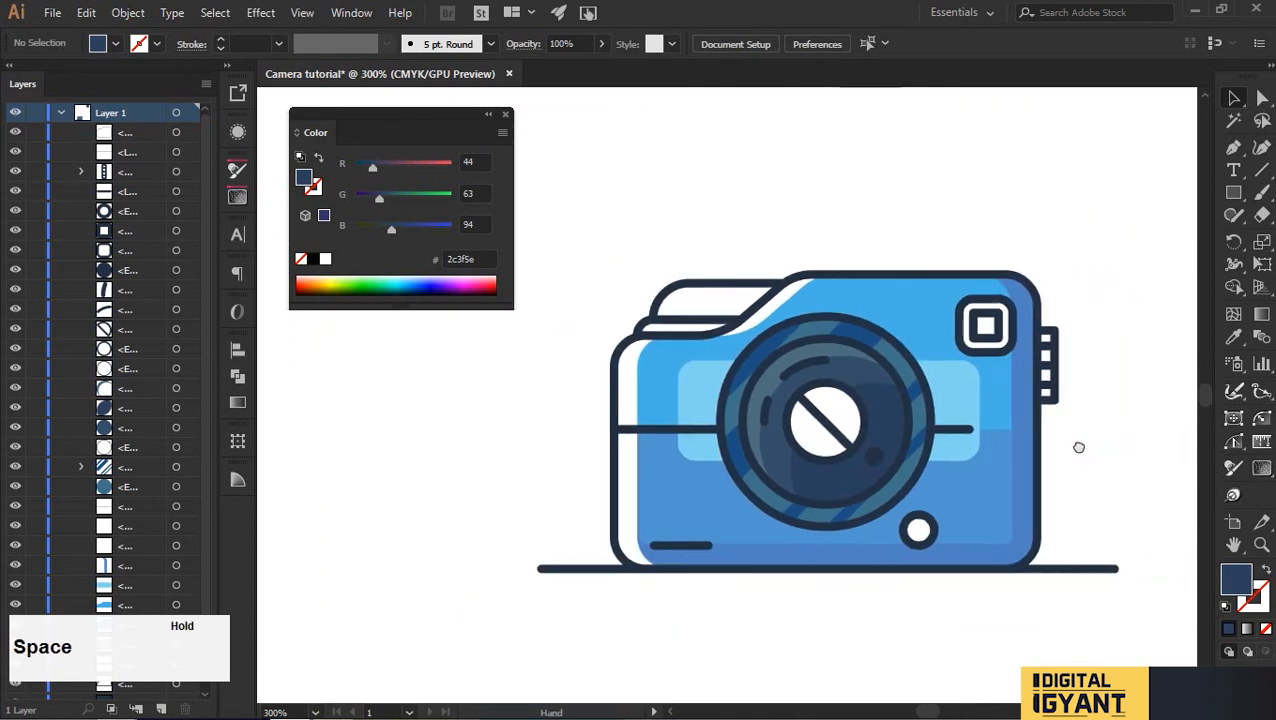
click(800, 372)
shift+click(769, 404)
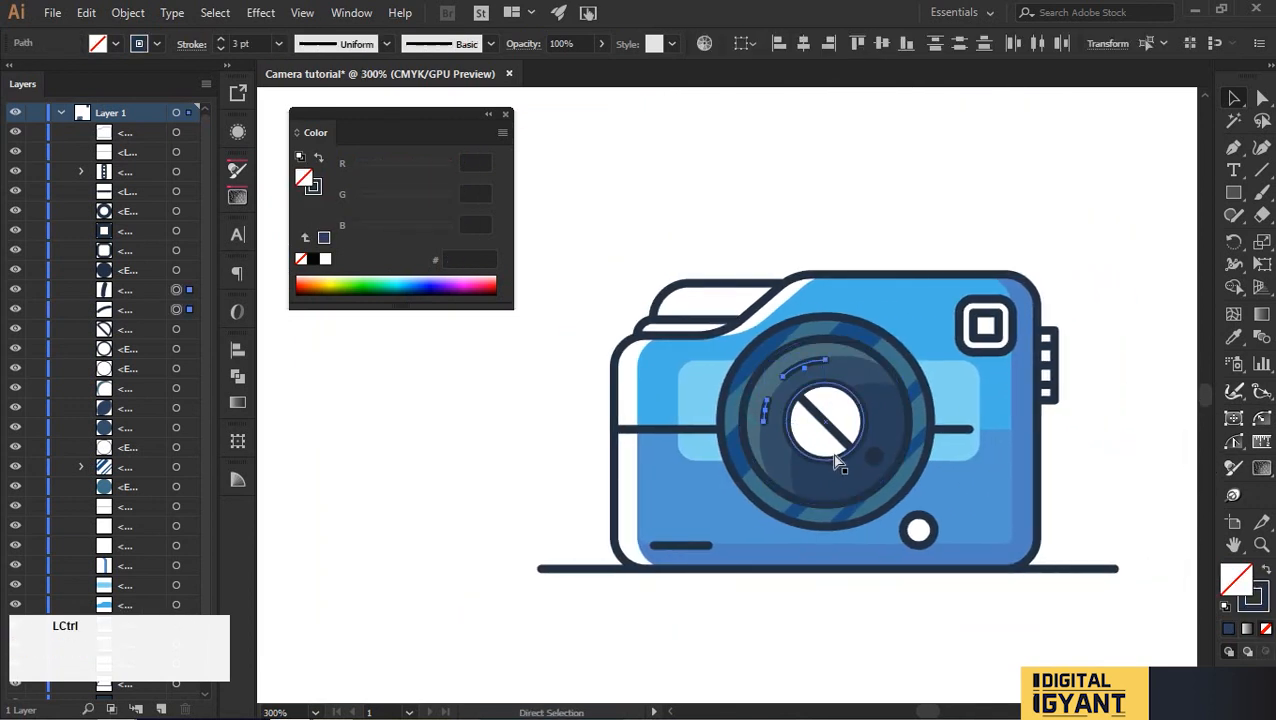
key(ctrl+g)
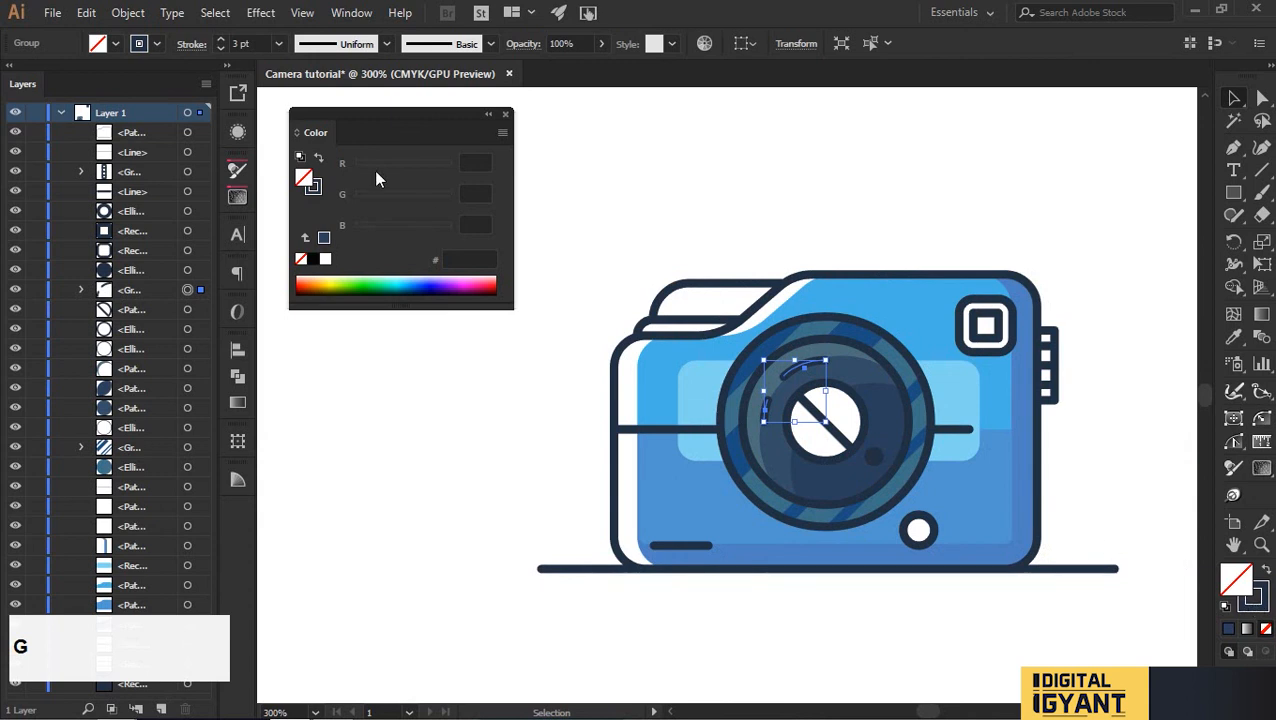
click(157, 45)
click(41, 77)
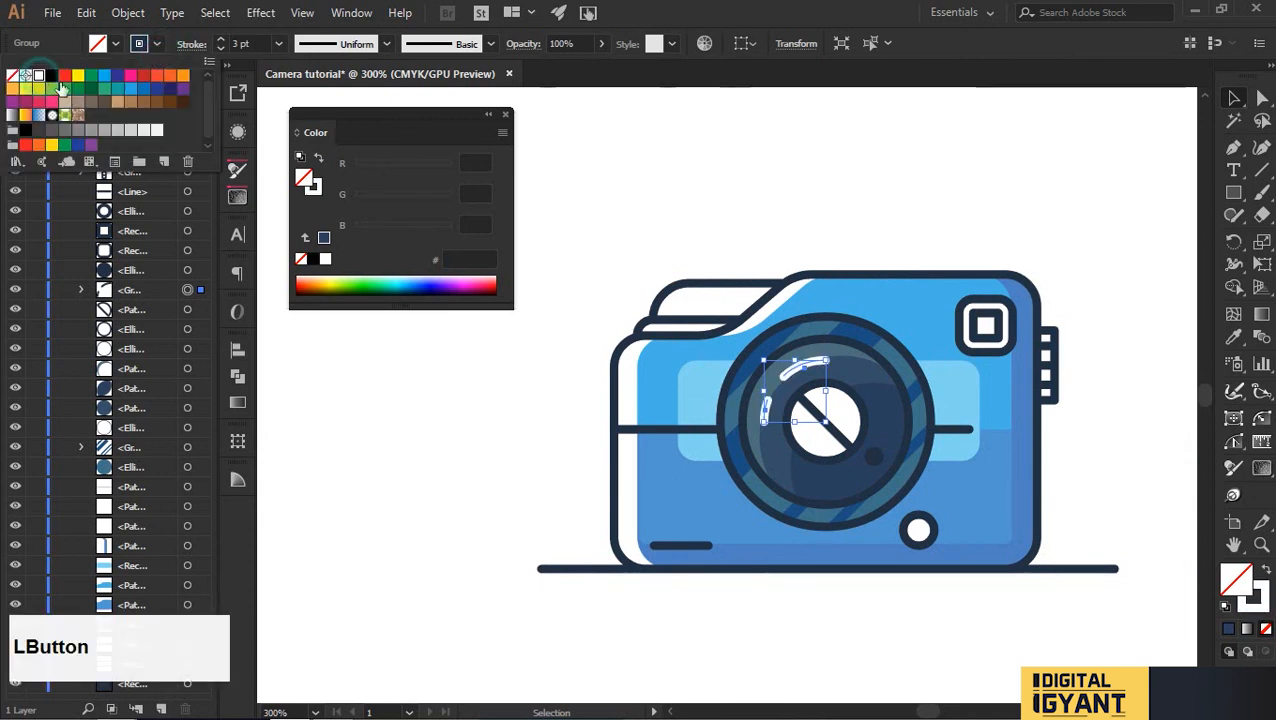
click(762, 215)
click(886, 216)
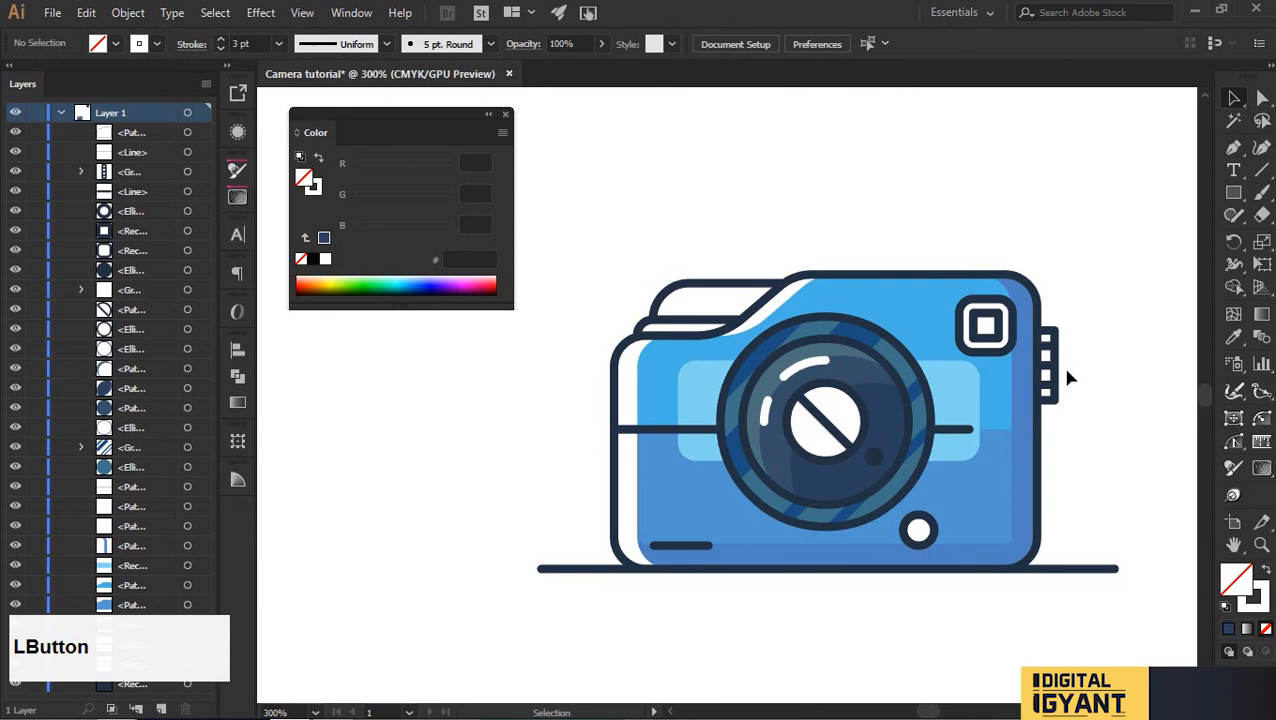
Fill the central lens circle and its diagonal bar with the outer ring's teal blue #417189 using the Eyedropper.
click(848, 420)
shift+click(821, 439)
scroll(881, 438, up, 3)
key(i)
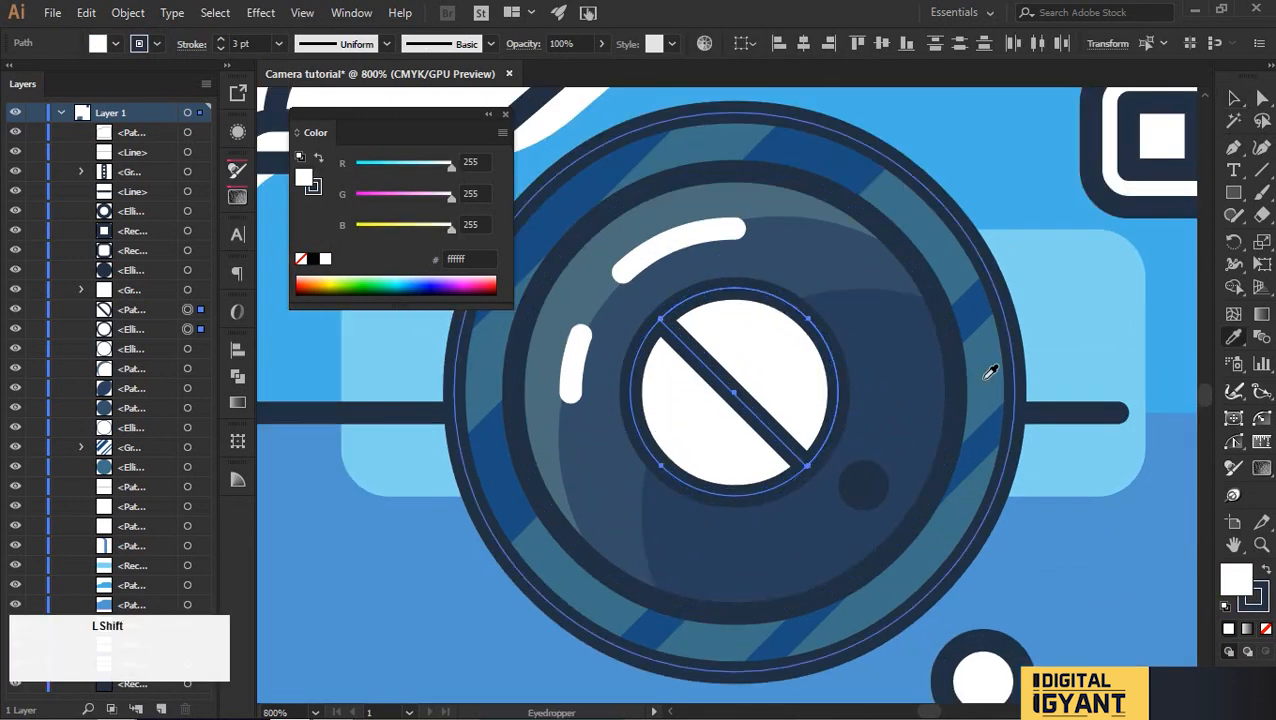
click(987, 373)
scroll(988, 372, down, 2)
click(1105, 372)
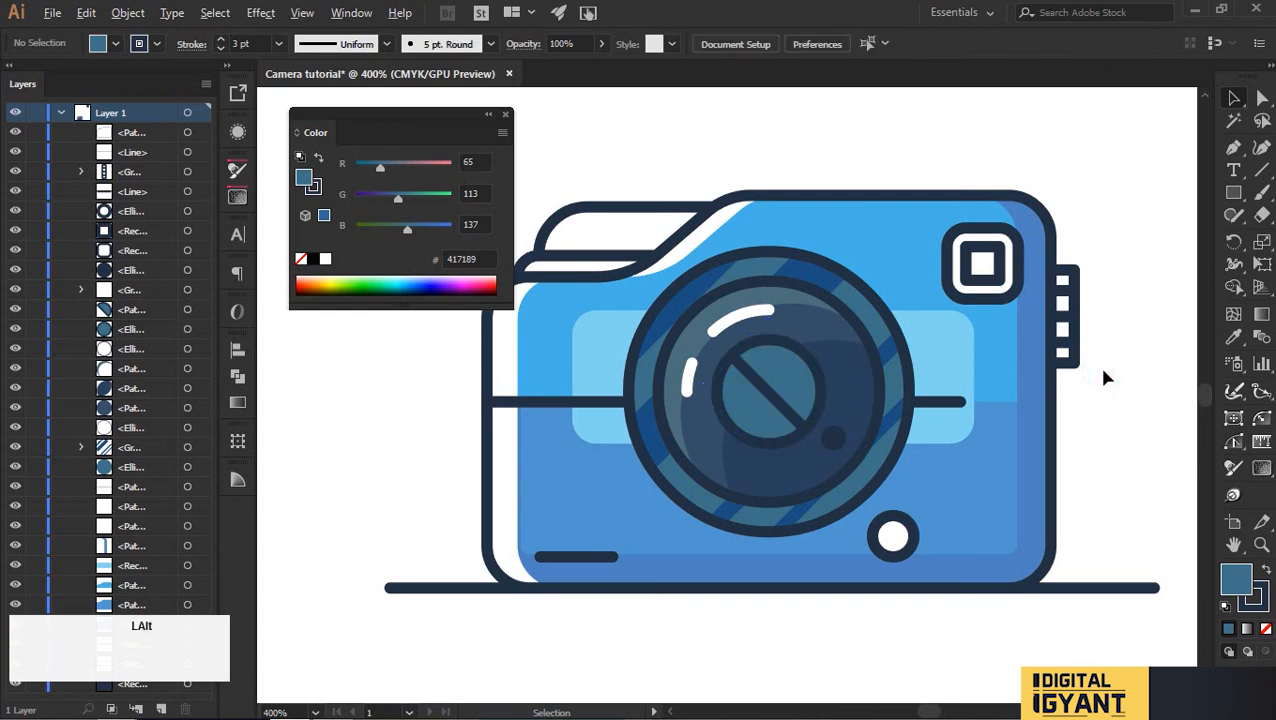
Fill the raised rounded shape at the camera's upper left with the lens ring's teal blue #417189.
scroll(1105, 378, down, 2)
key(v)
drag(1113, 345, 1048, 400)
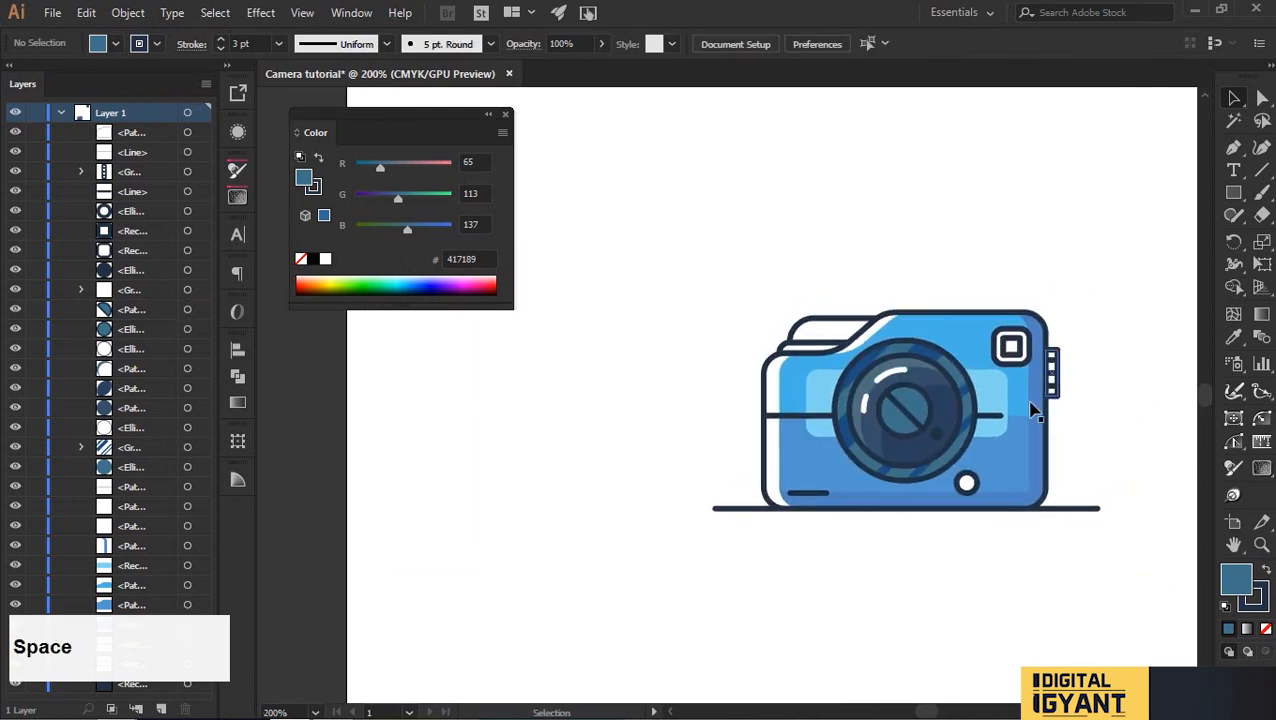
scroll(1050, 400, up, 1)
scroll(1040, 433, up, 3)
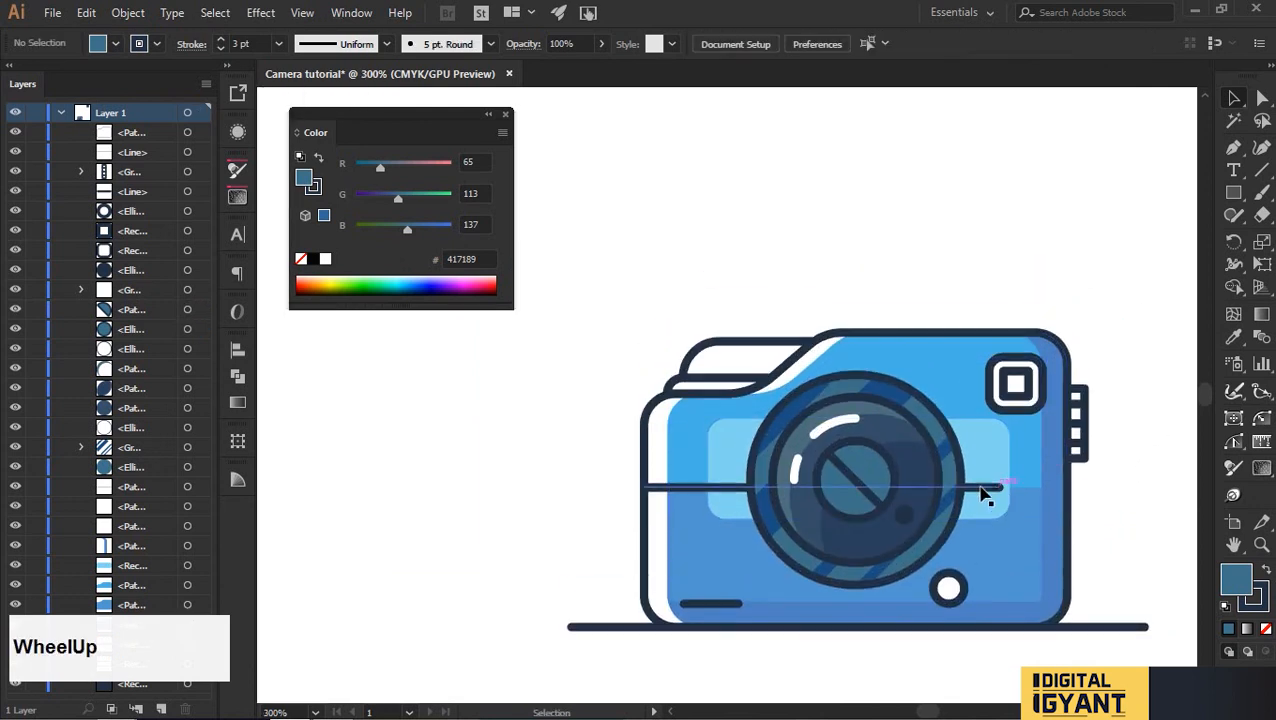
click(735, 367)
scroll(900, 425, up, 1)
key(i)
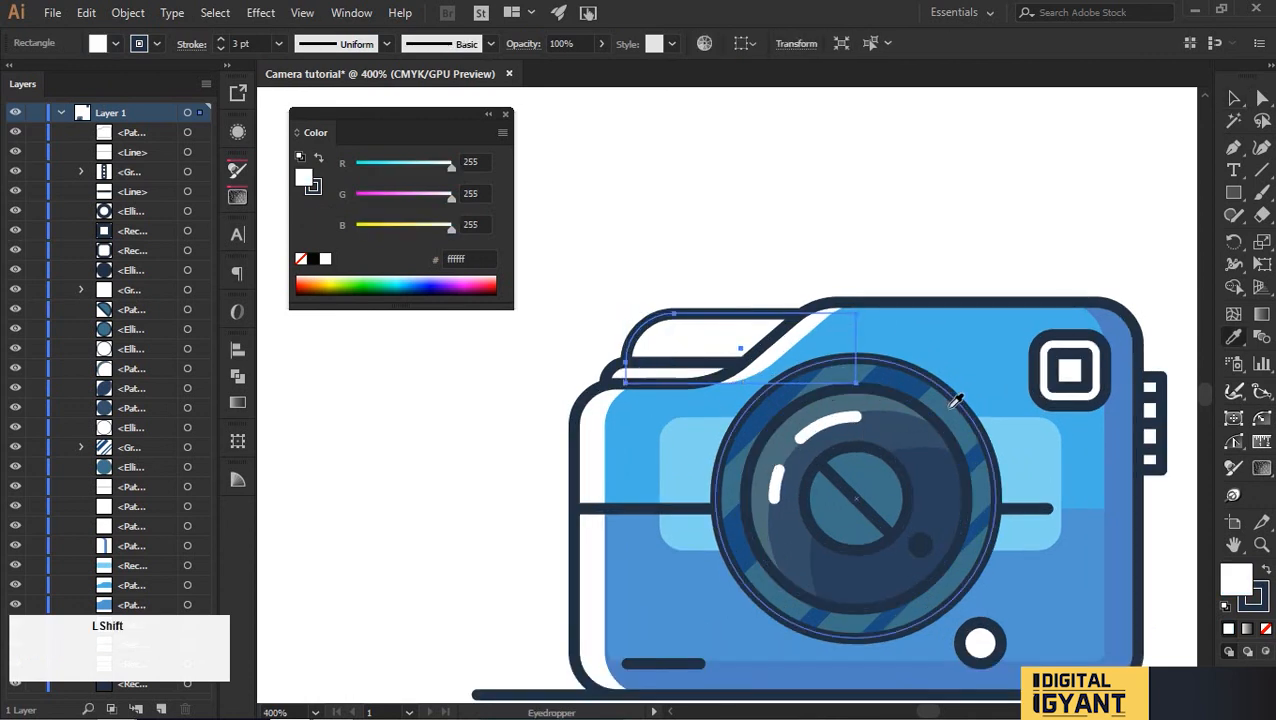
click(955, 400)
key(v)
click(843, 225)
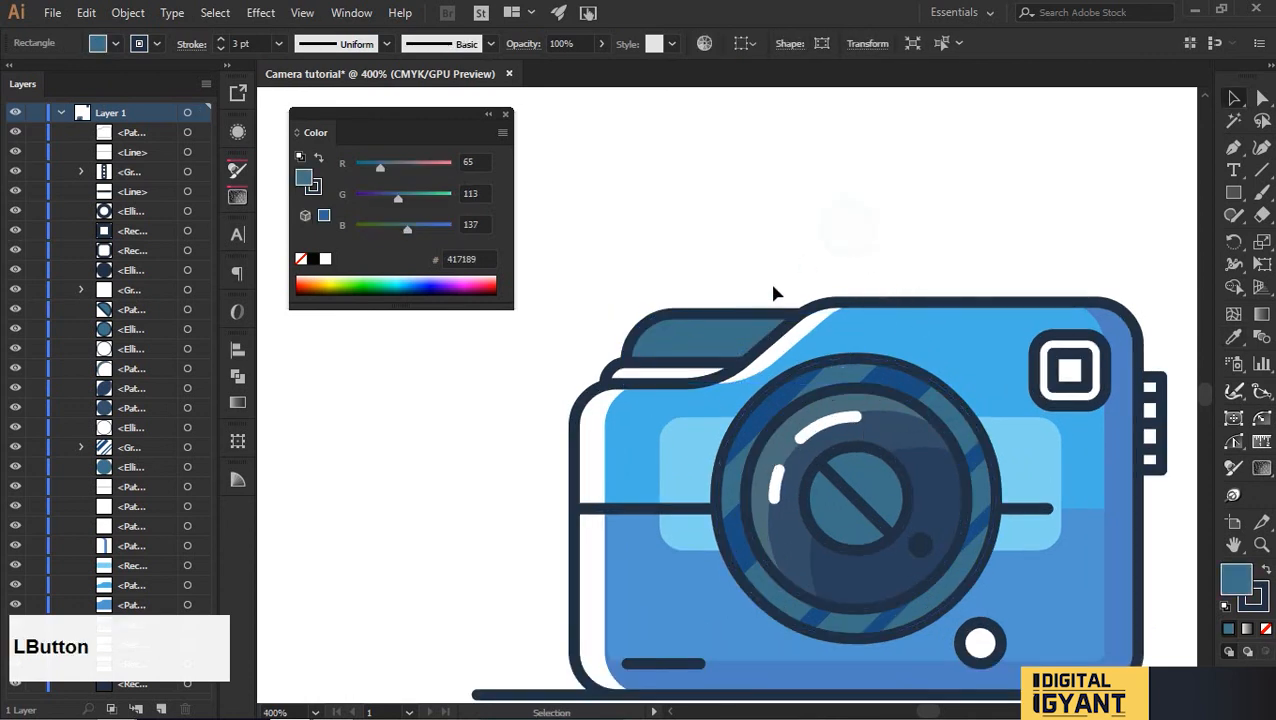
Fill the thin strip beneath the raised upper-left shape with the lens's dark blue #374e68.
click(679, 374)
key(i)
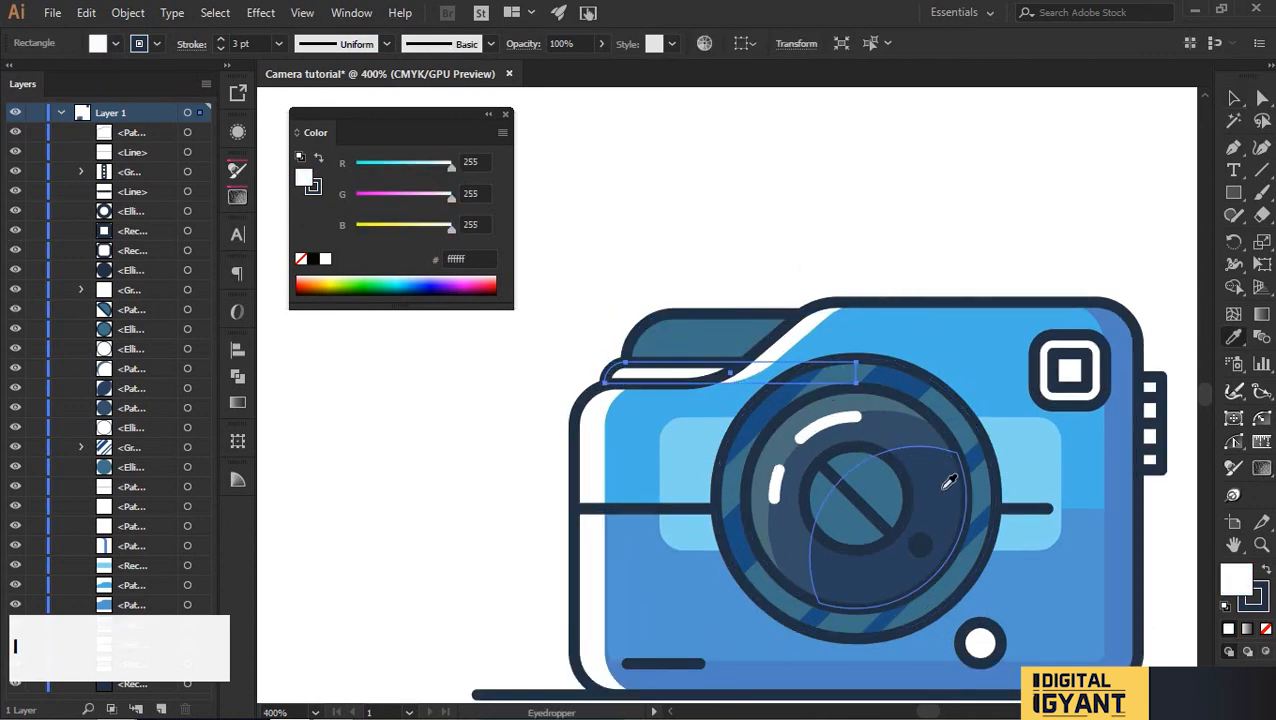
shift+click(910, 440)
key(v)
click(845, 245)
key(v)
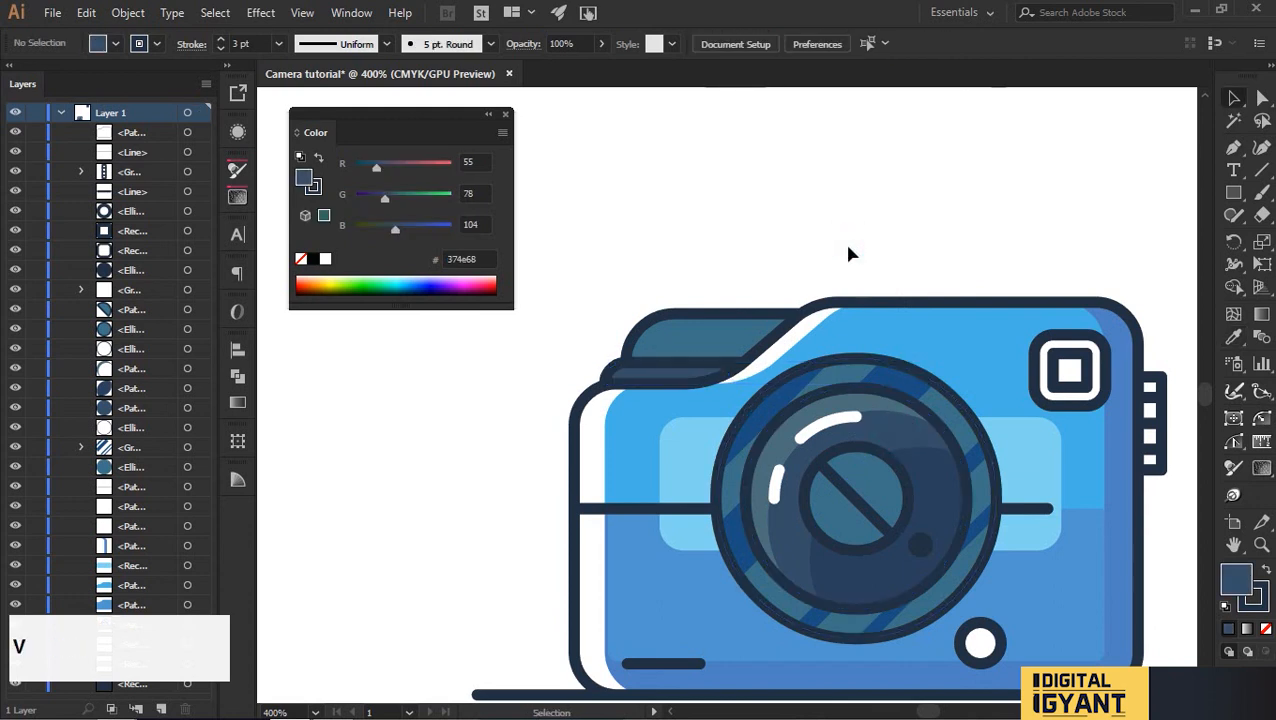
Fill the outer viewfinder square with the pale aqua #a3f3eb copied from a Color Hunt palette.
click(1075, 370)
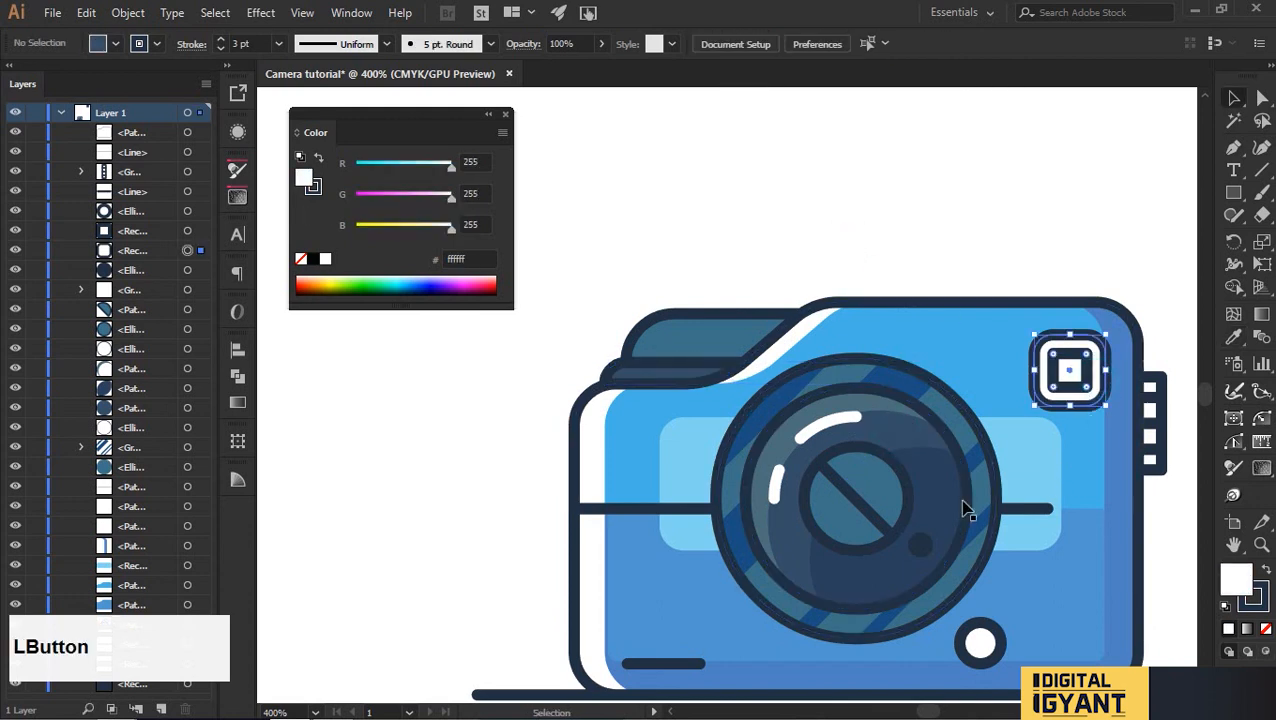
click(1097, 395)
key(alt+Tab)
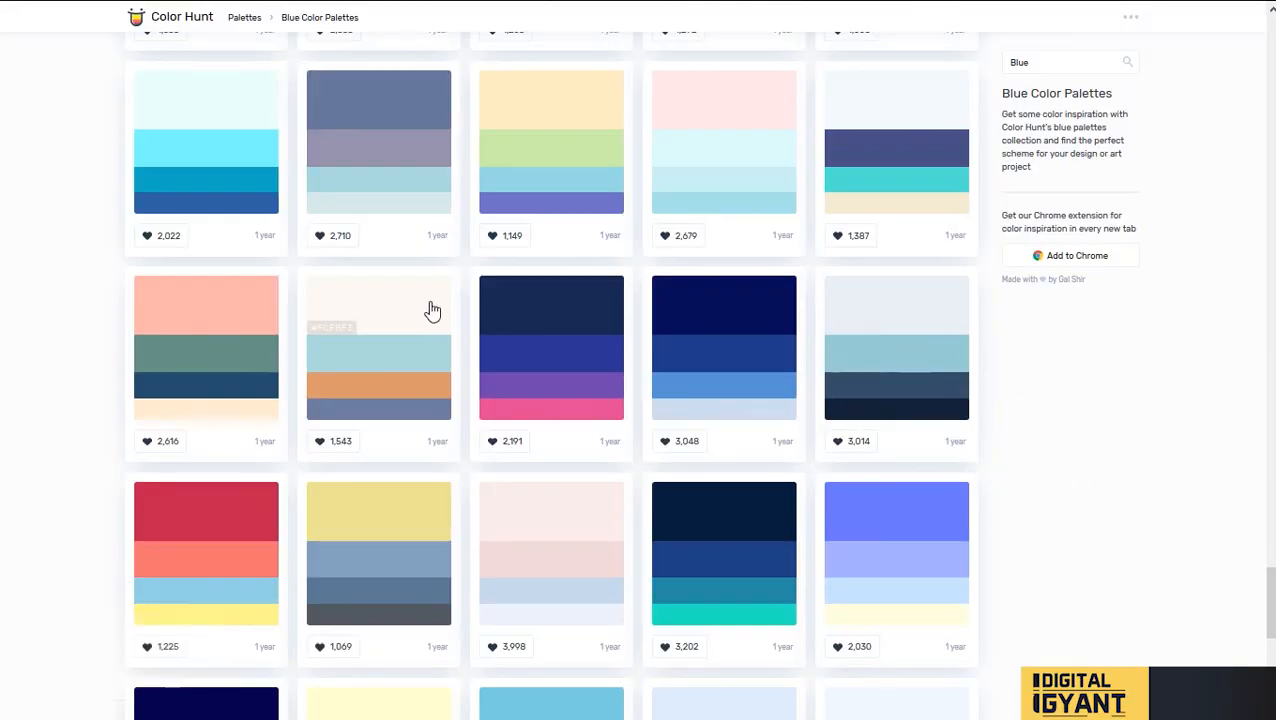
scroll(445, 320, down, 3)
scroll(445, 320, down, 3)
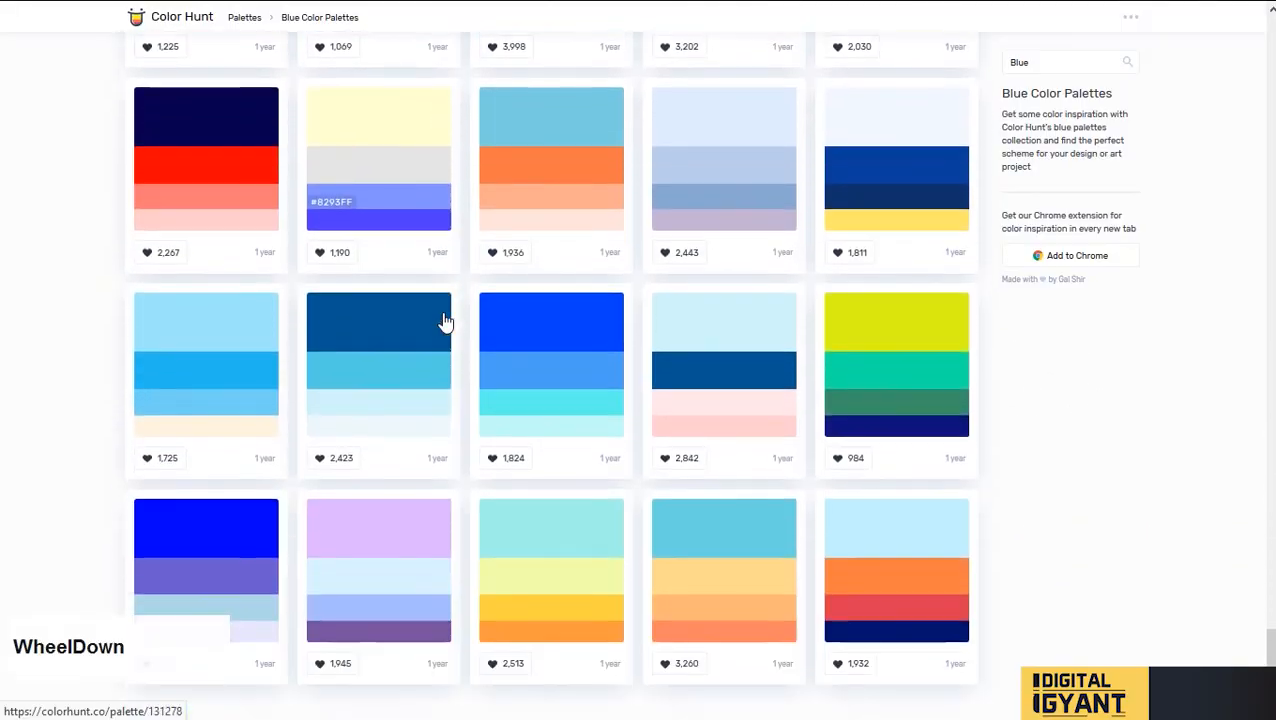
click(504, 547)
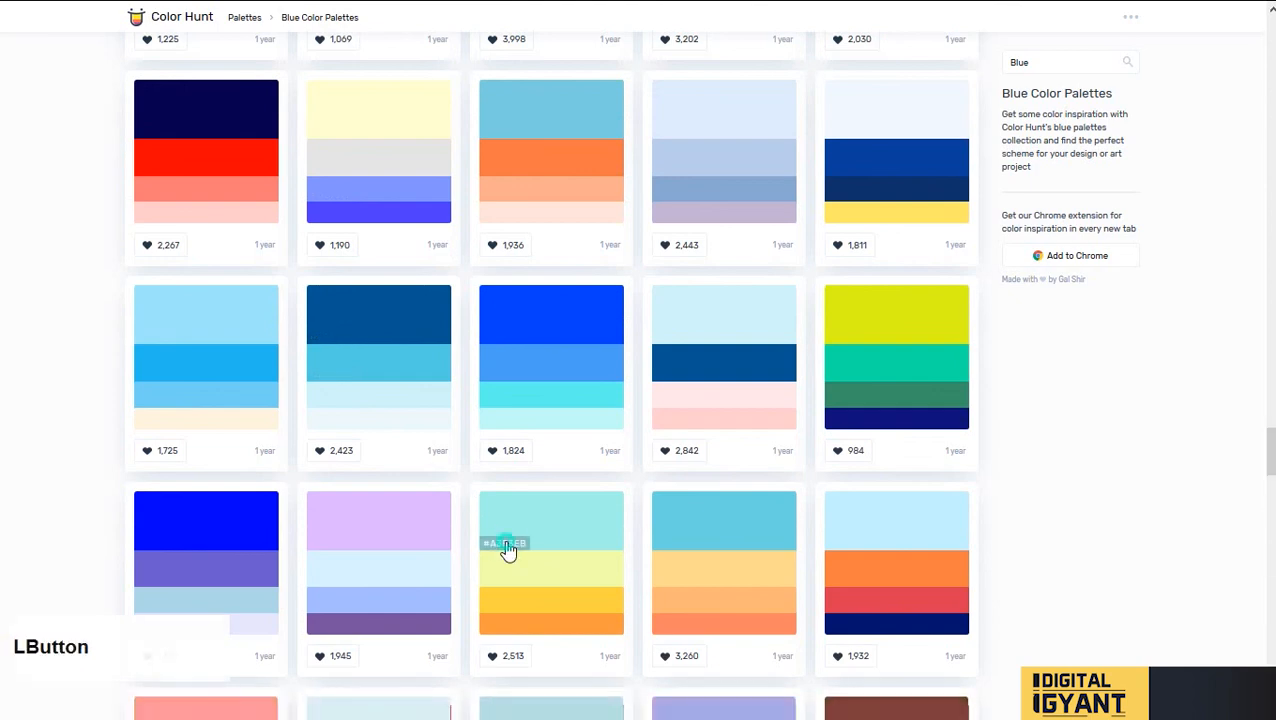
key(alt+Tab)
click(459, 257)
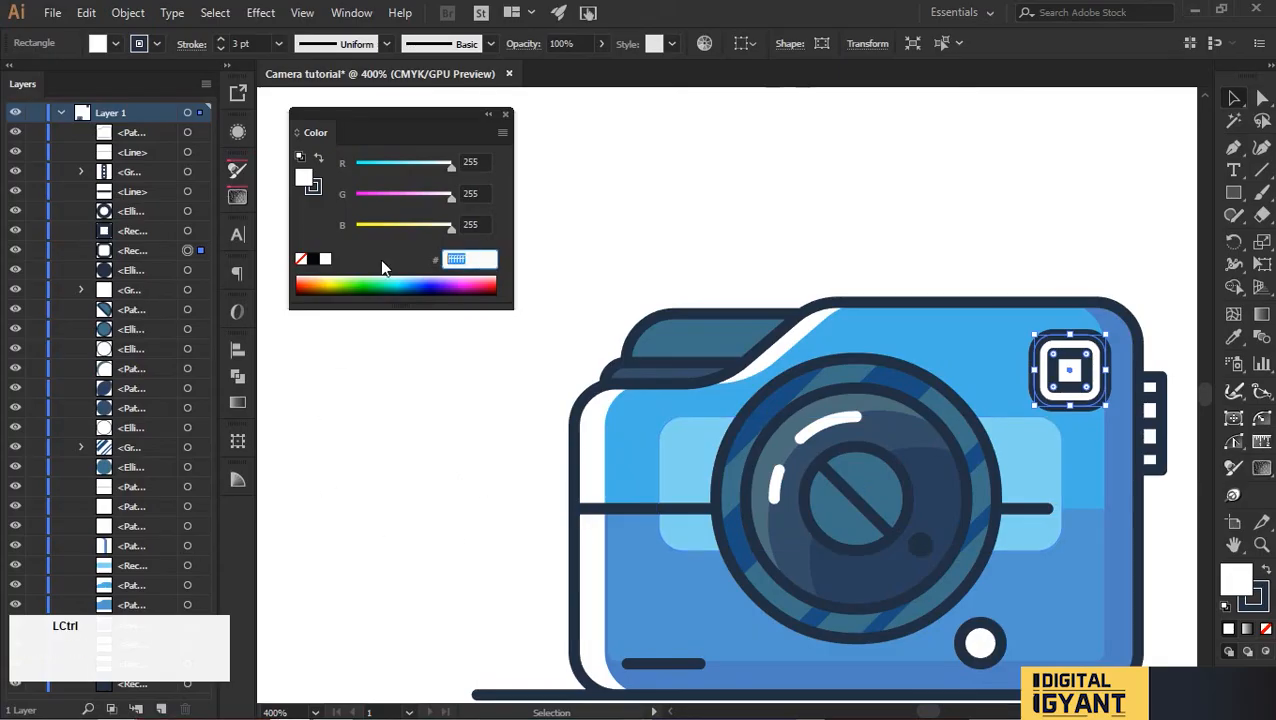
key(Return)
click(858, 260)
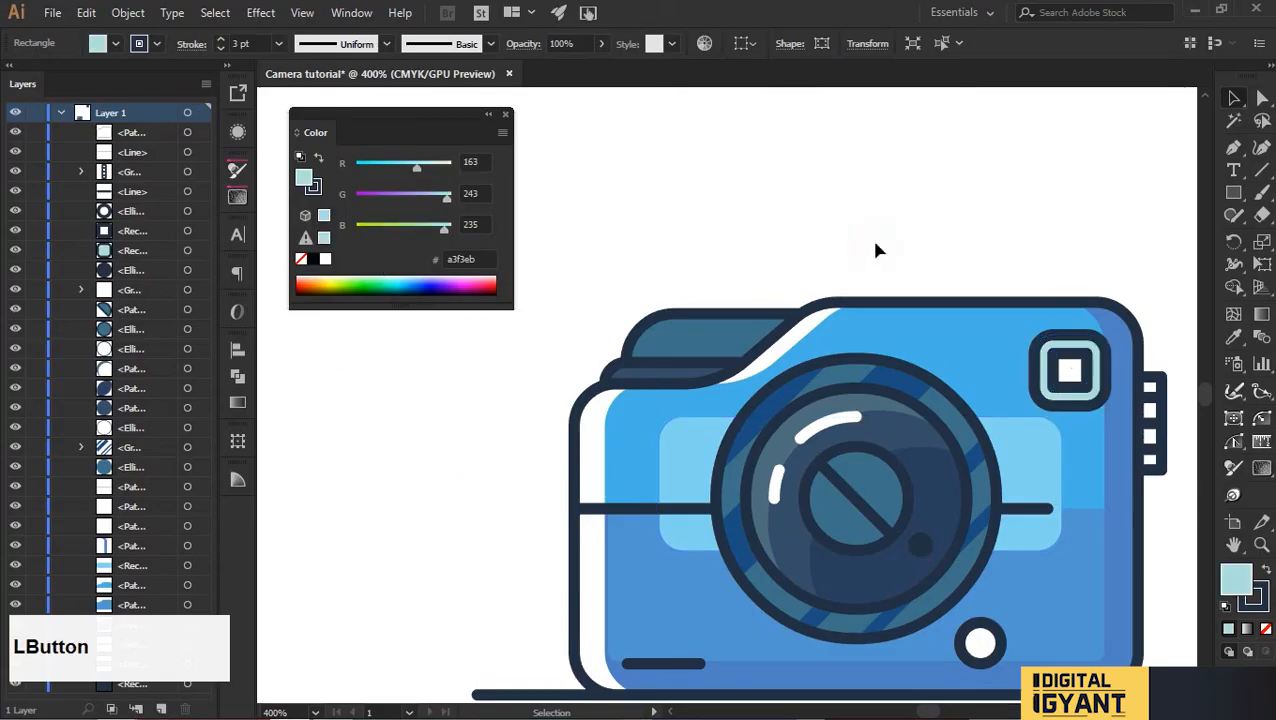
Remove the stroke from the small inner viewfinder square, keeping its white fill.
scroll(926, 225, right, 3)
key(slash)
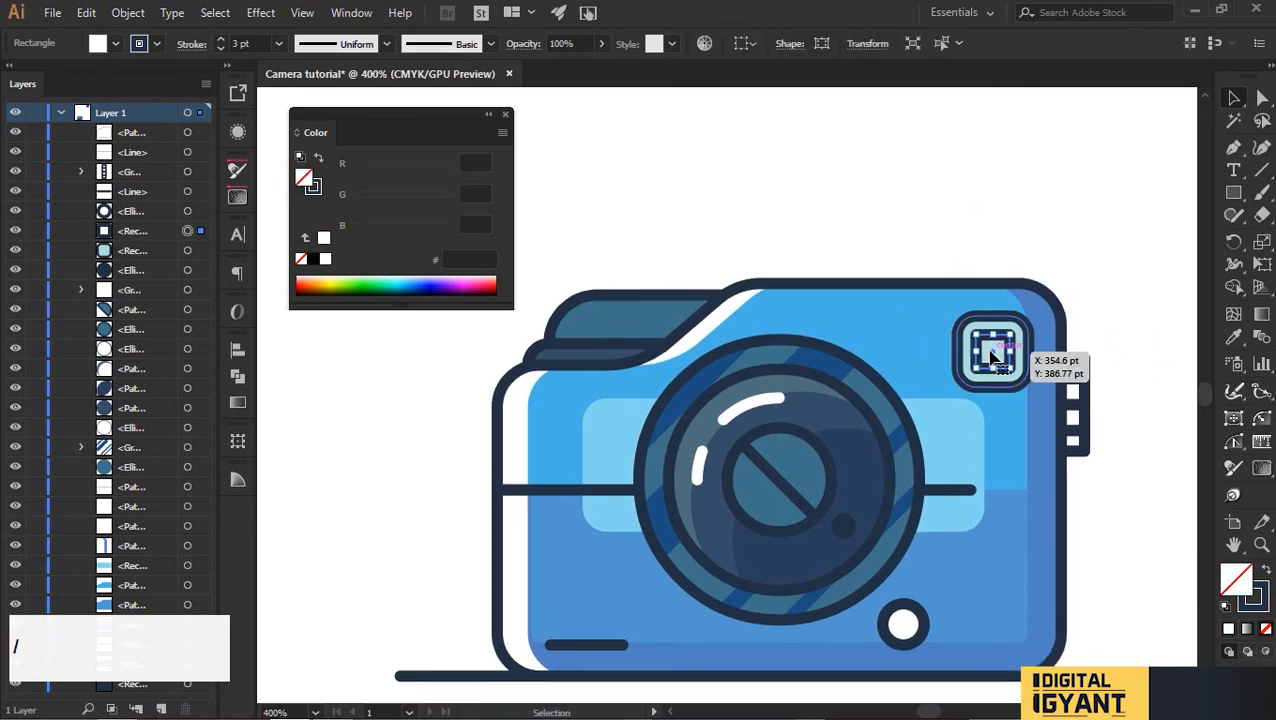
key(ctrl+z)
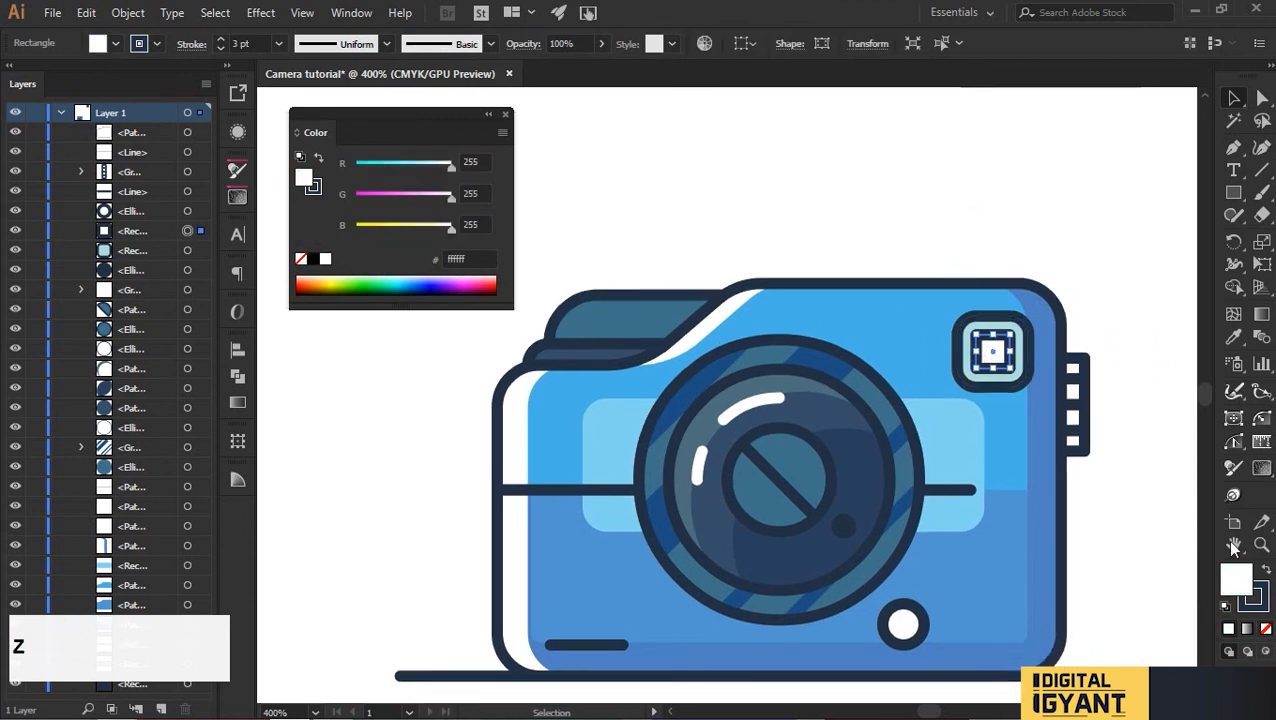
click(1262, 596)
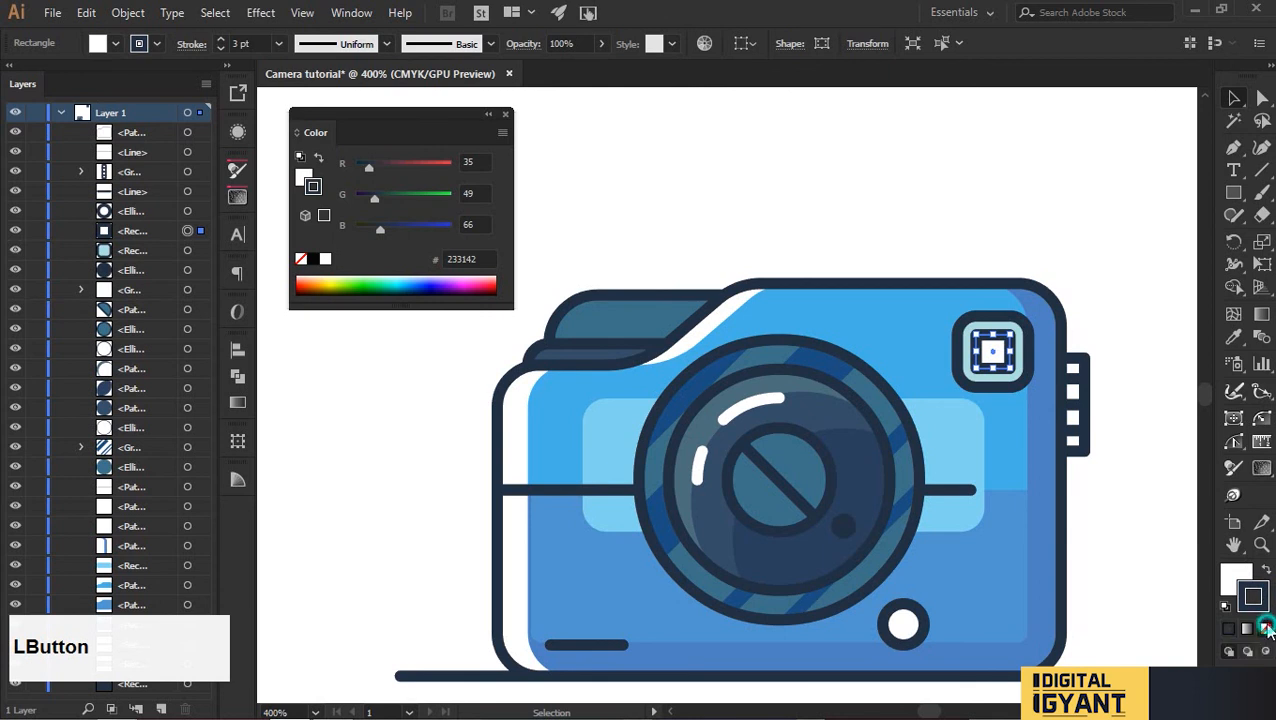
click(1266, 628)
click(1148, 472)
Isolate the ridged side knob group and fill its rectangle with the lens crescent's muted blue #4c6d7c.
drag(1115, 438, 1071, 378)
click(1054, 360)
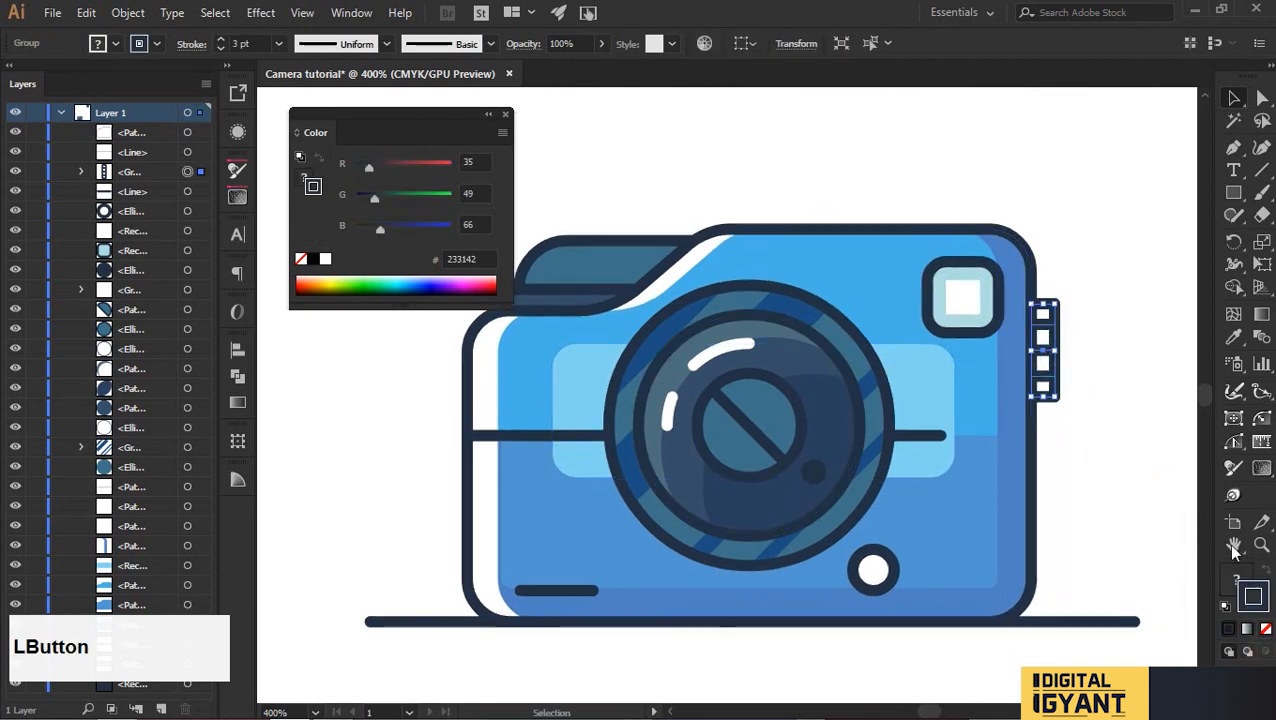
click(1237, 580)
double_click(1043, 372)
click(1037, 372)
key(i)
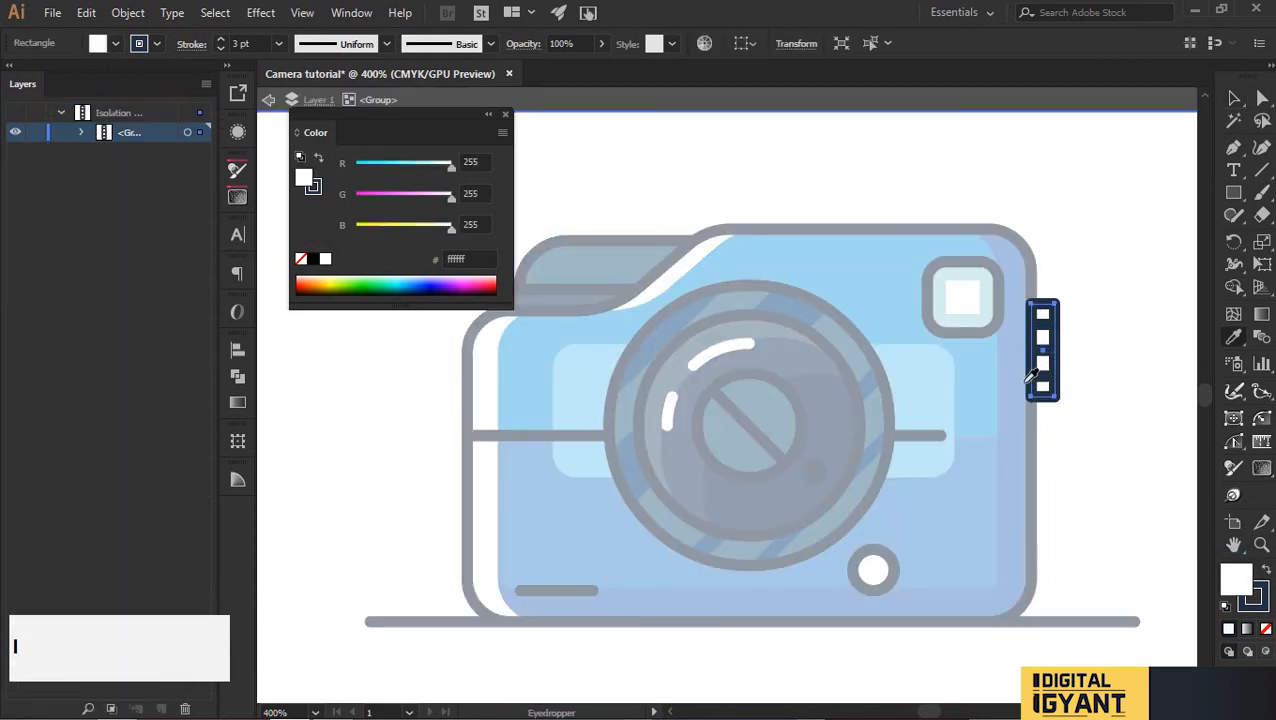
click(706, 334)
key(ctrl+z)
shift+click(778, 359)
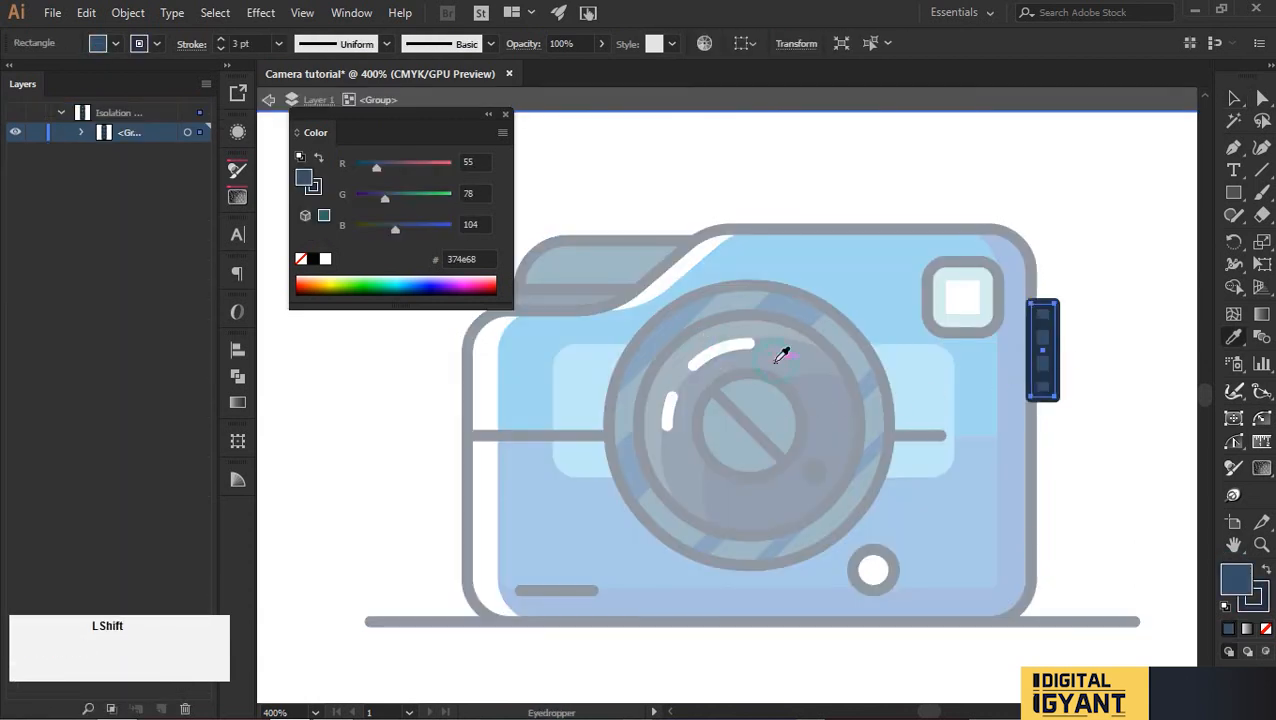
key(v)
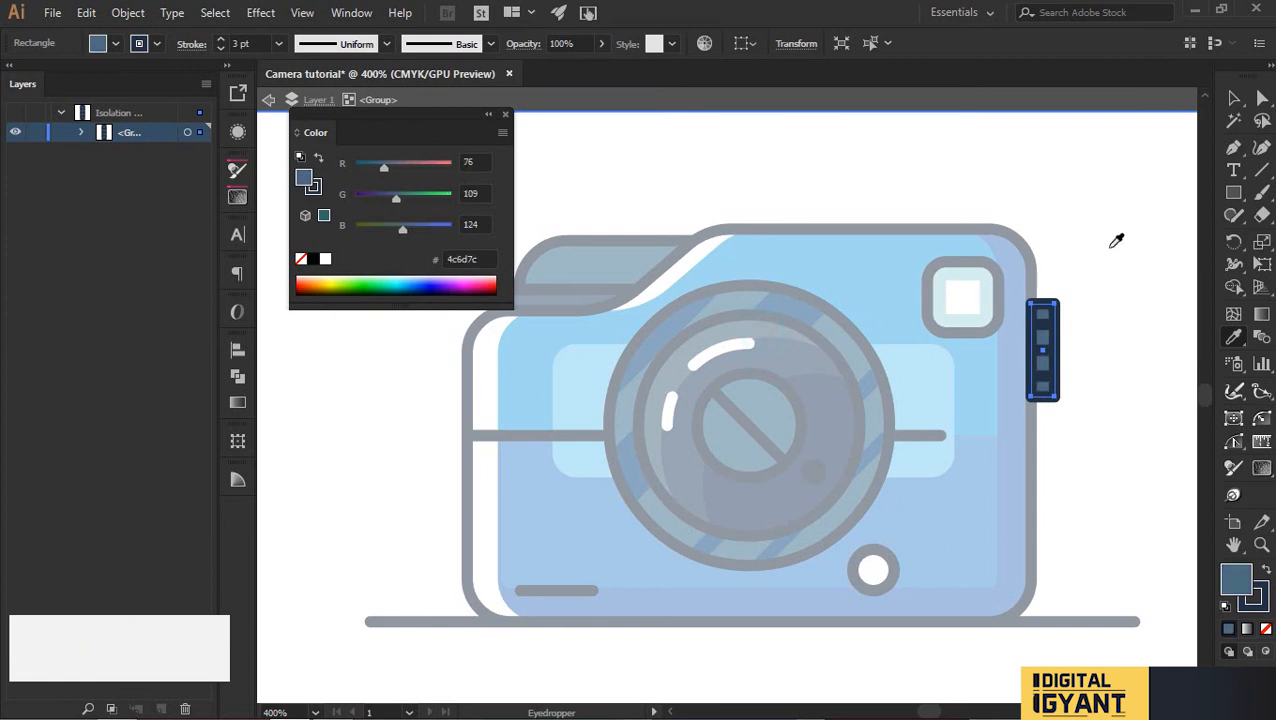
click(1111, 260)
double_click(1111, 260)
Duplicate the teal-blue raised upper-left shape in place and remove the copy's stroke.
key(space)
key(v)
drag(662, 246, 705, 248)
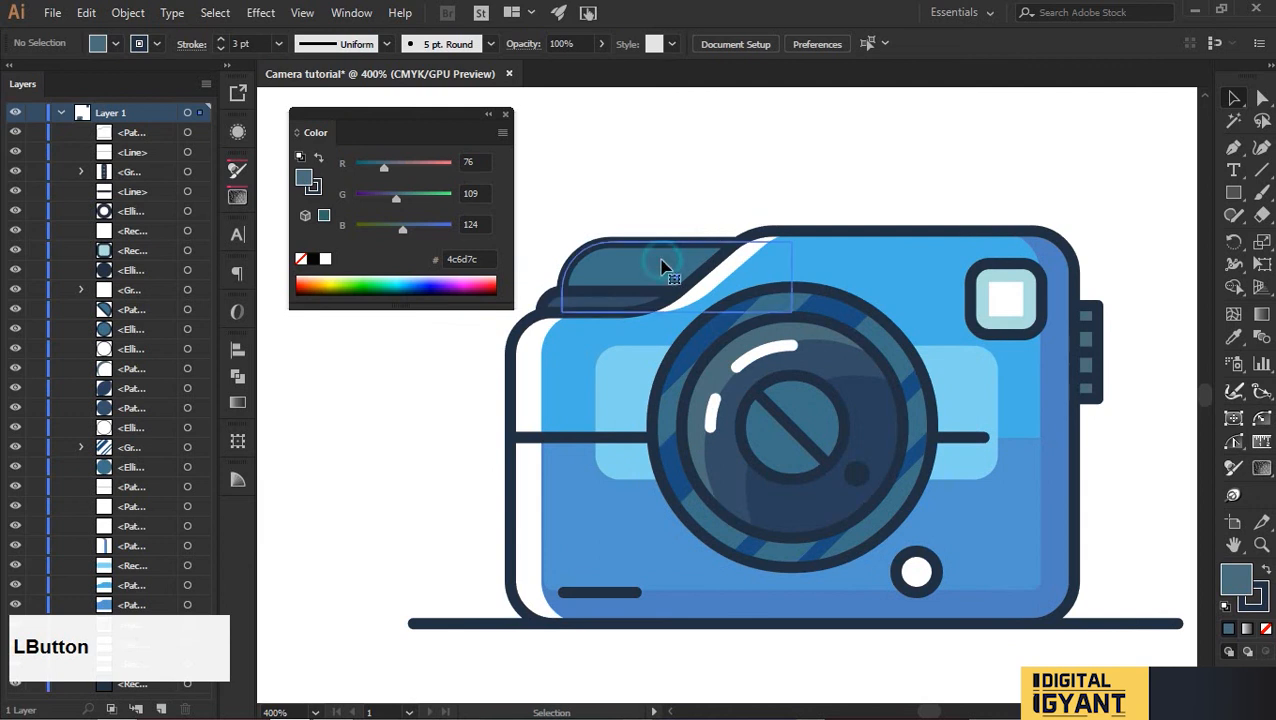
click(662, 266)
key(ctrl)
key(ctrl+f)
key(slash)
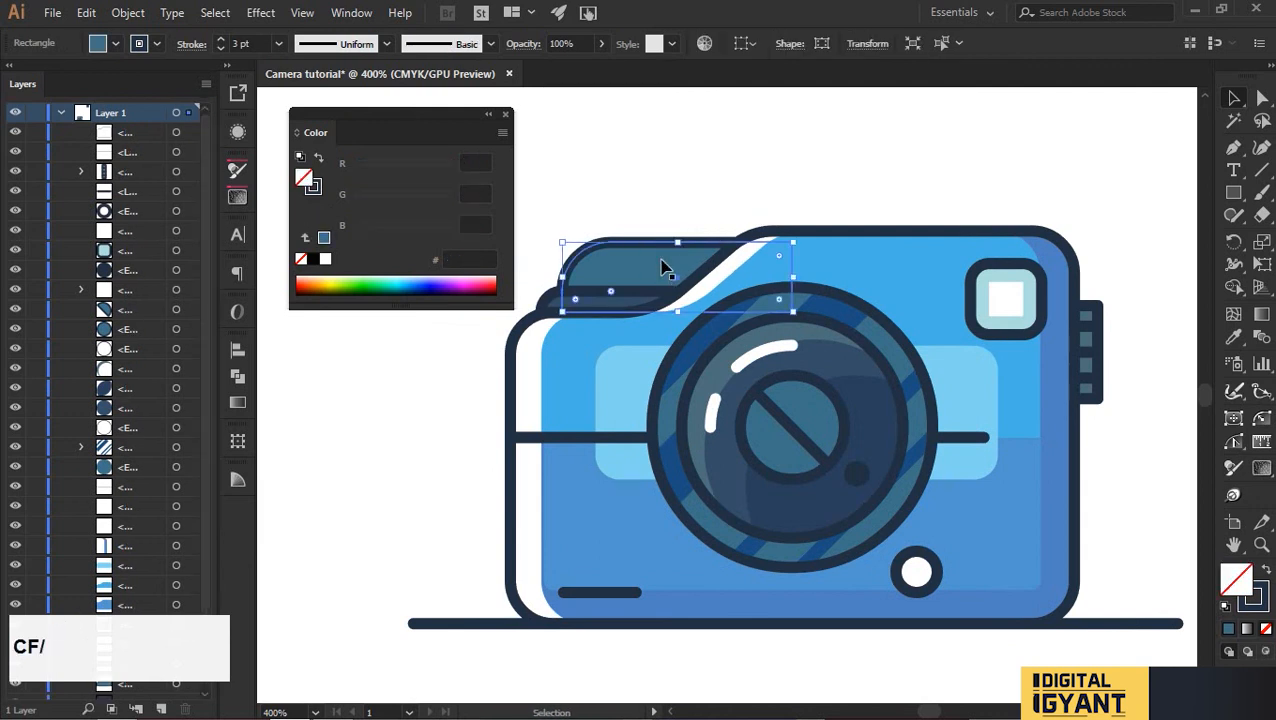
click(1250, 600)
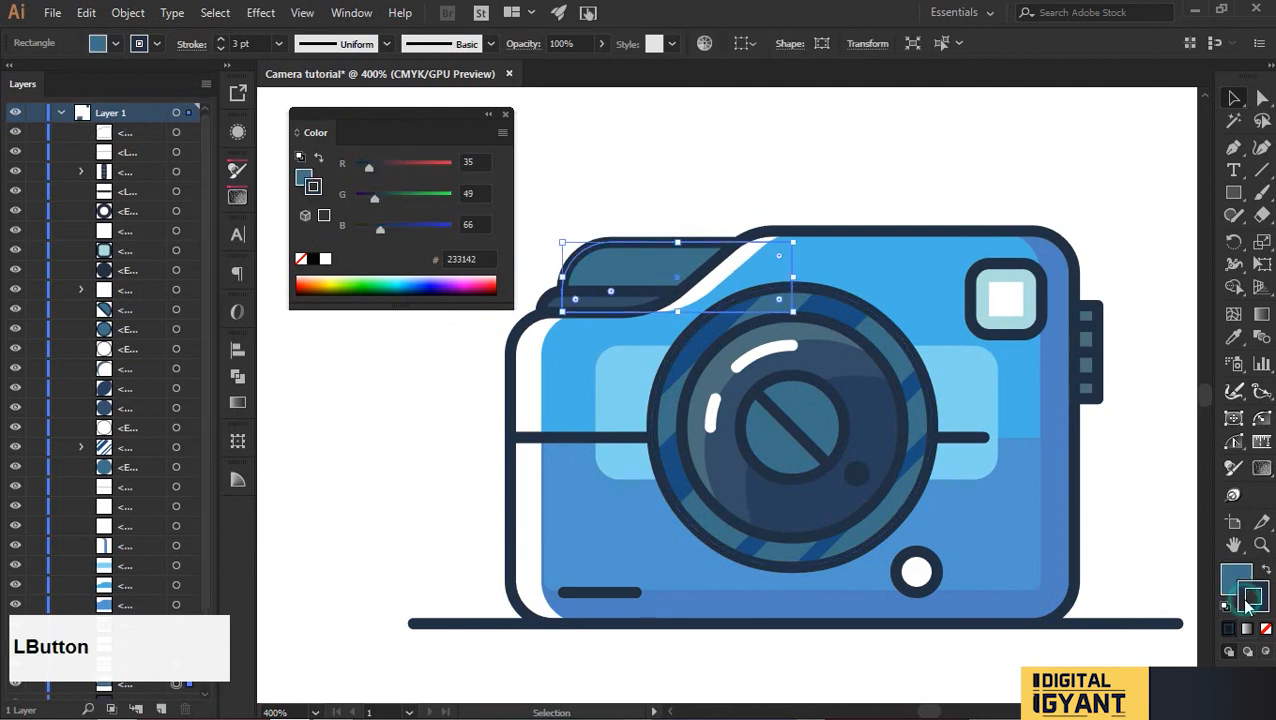
click(1266, 629)
click(649, 177)
Overlap offset copies of the raised upper-left shape and trim them with Shape Builder to a thin rim along its upper-left edge.
mouse_move(652, 262)
mouse_down()
mouse_move(681, 271)
mouse_move(648, 286)
mouse_up()
click(591, 276)
key(ctrl+c)
key(ctrl+f)
shift+click(636, 283)
key(shift+m)
alt+click(683, 276)
alt+click(790, 357)
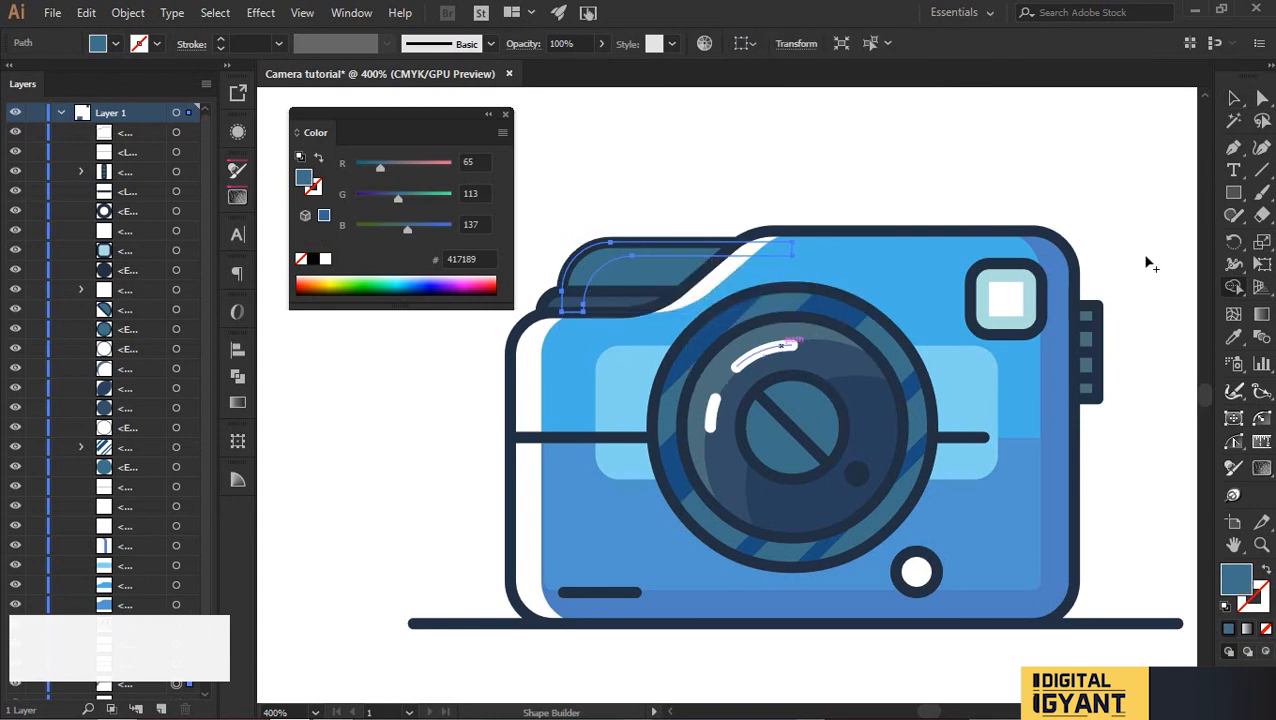
Cut the thin rim strip on the raised upper-left shape twice with the Knife and delete the short middle piece.
mouse_move(1262, 213)
mouse_down()
mouse_move(1110, 213)
mouse_move(1116, 259)
mouse_up()
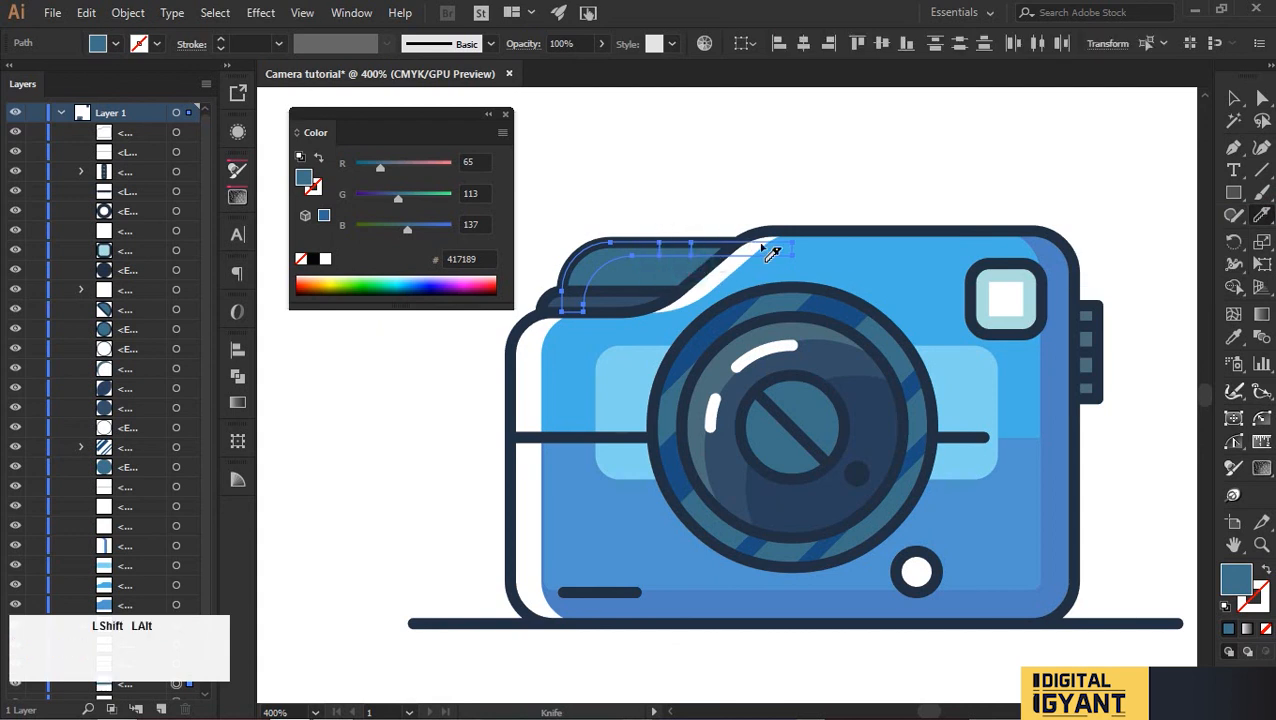
key(v)
key(a)
click(676, 245)
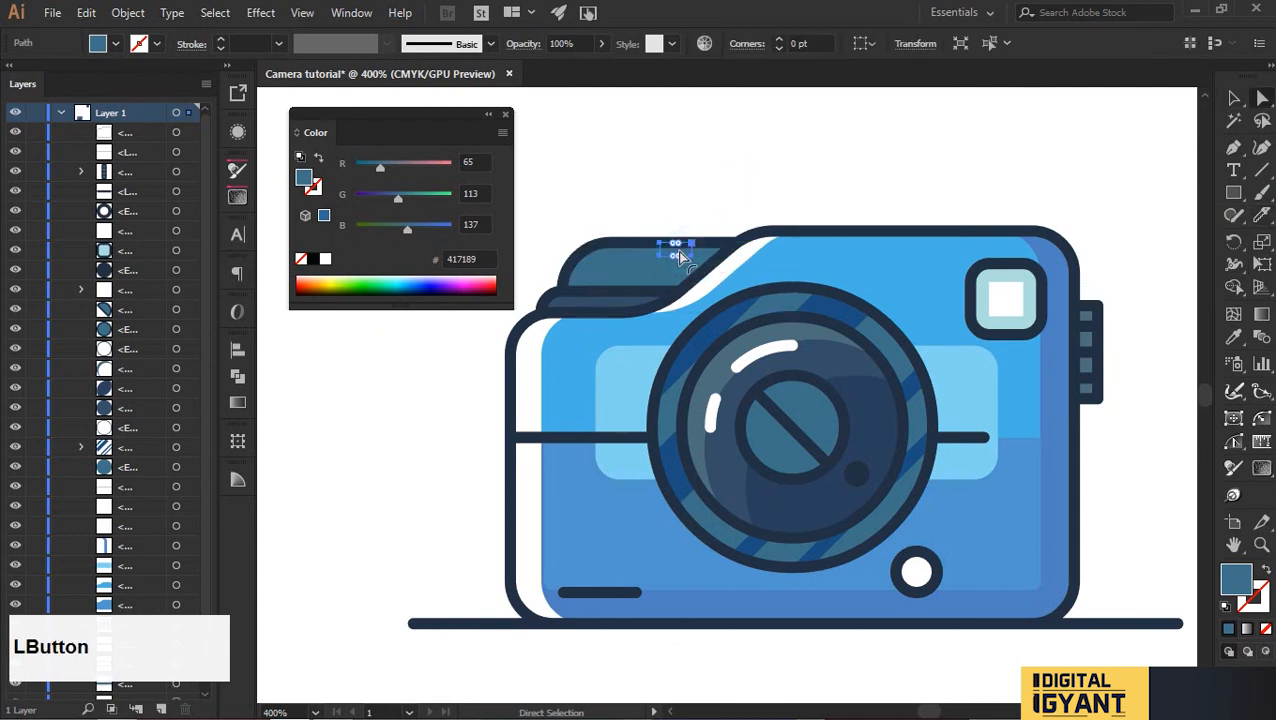
key(Delete)
Fill both remaining rim pieces on the raised upper-left shape with the white of the camera body's highlight.
key(v)
click(608, 258)
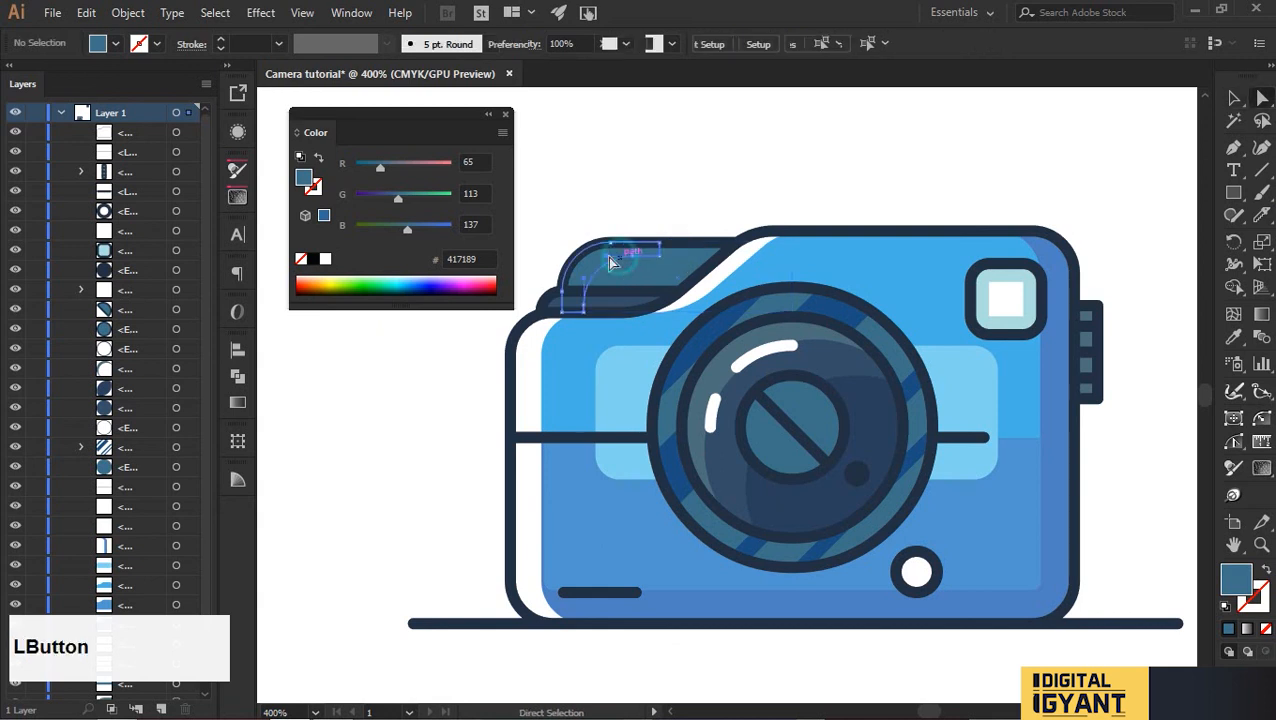
key(i)
click(531, 364)
key(v)
click(636, 192)
key(a)
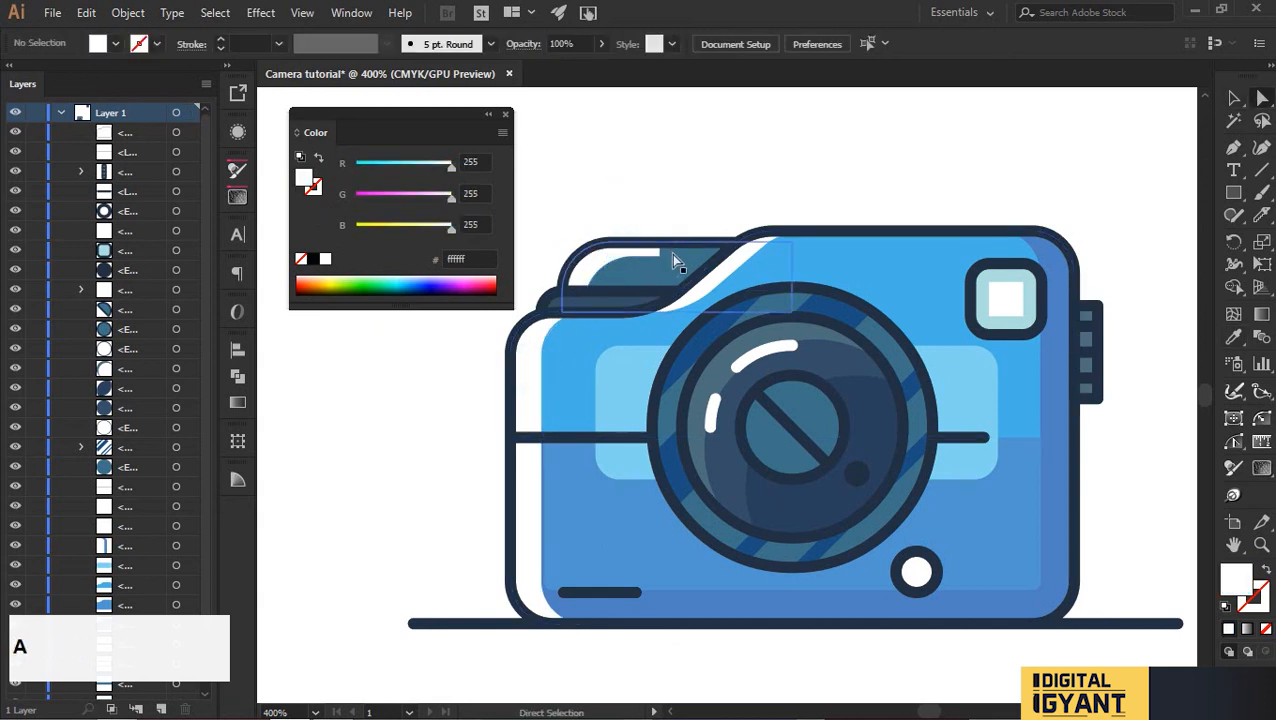
click(699, 252)
key(i)
click(646, 251)
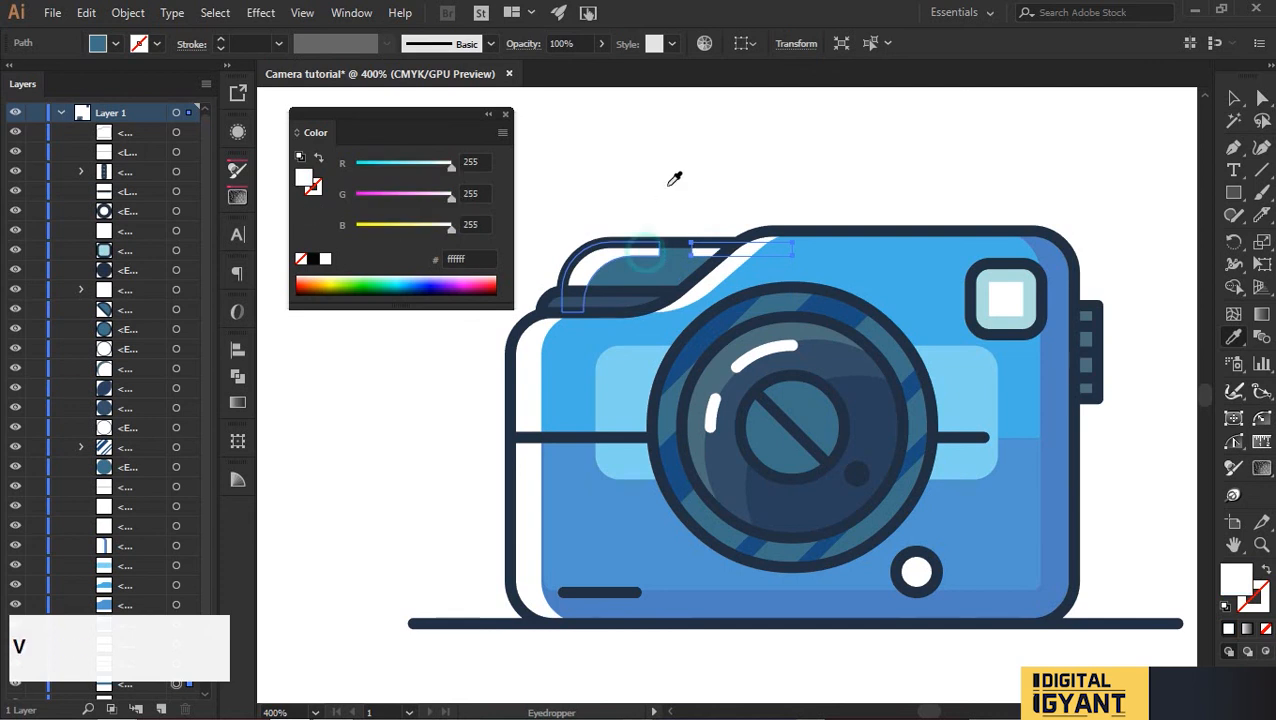
key(v)
click(668, 179)
Round the lower corners of the two white rim pieces where they face the gap, using about 3.66 pt on the right-hand piece.
scroll(664, 247, up, 4)
key(a)
drag(635, 272, 627, 256)
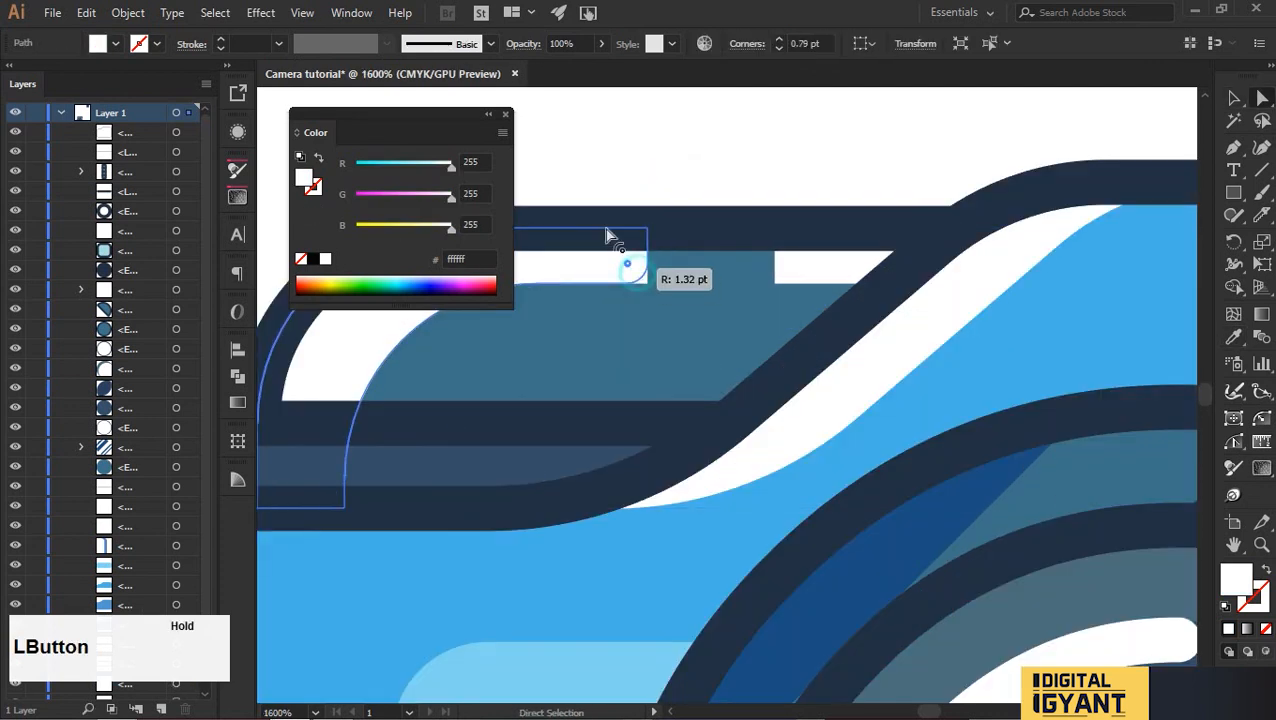
click(792, 270)
key(v)
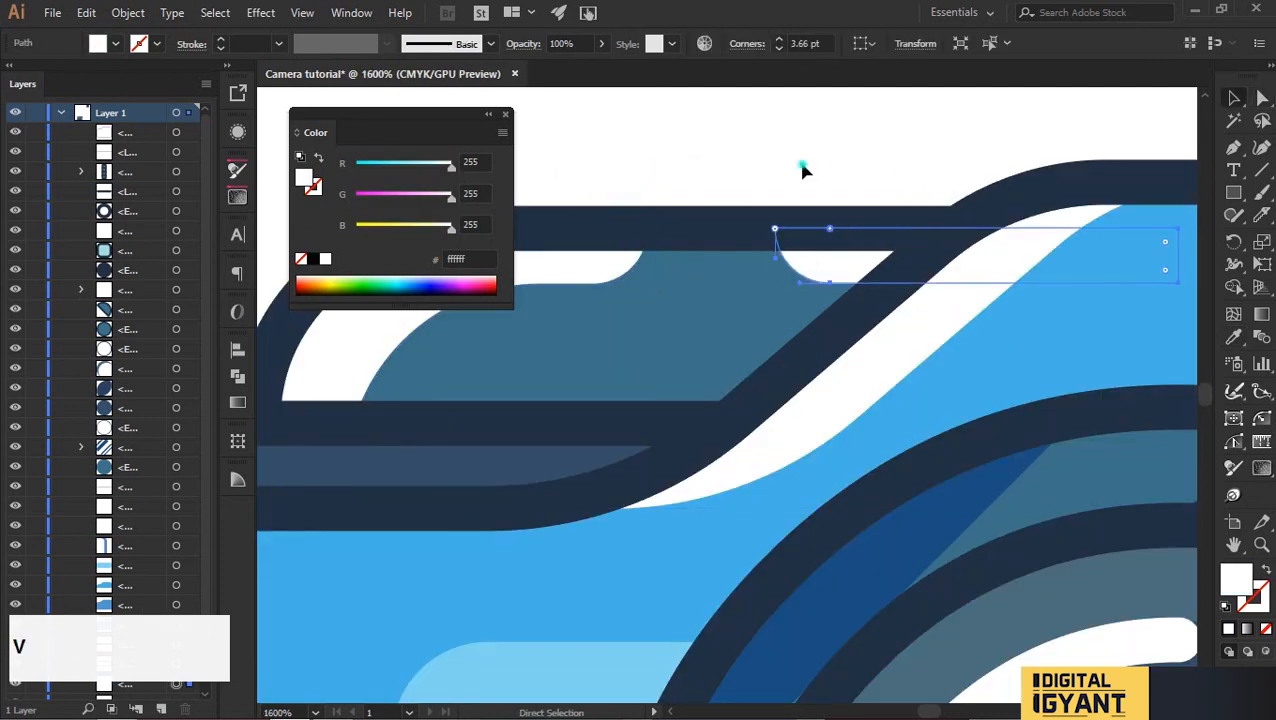
click(798, 158)
scroll(800, 165, down, 3)
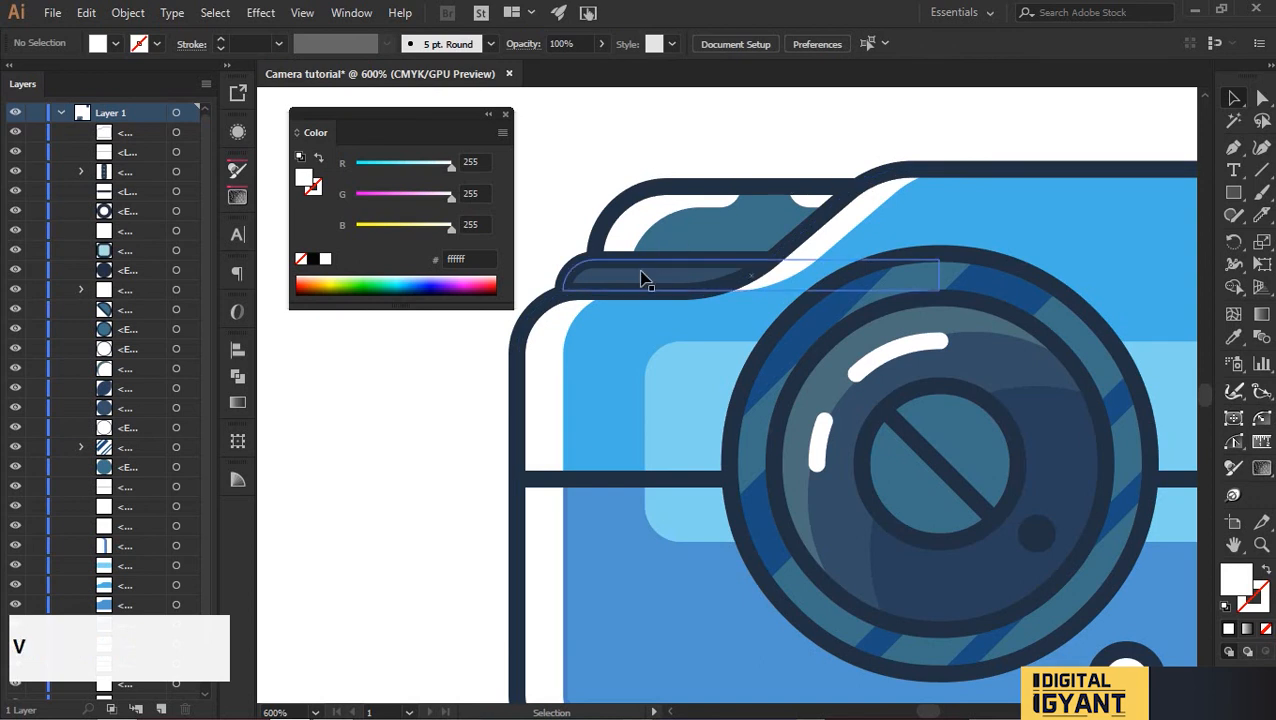
Switch to Color Hunt, browse the blue palettes and copy the coral red #ed6663.
scroll(692, 190, down, 3)
drag(955, 268, 954, 313)
key(alt+Tab)
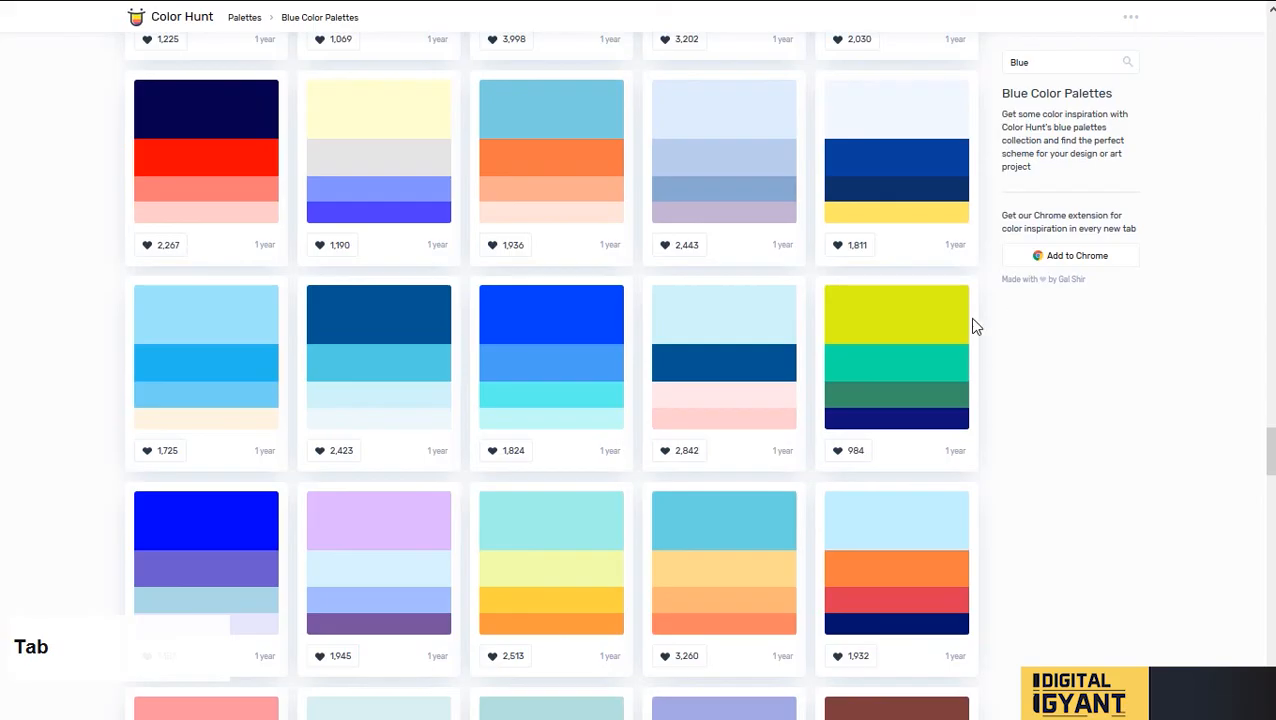
scroll(626, 368, up, 10)
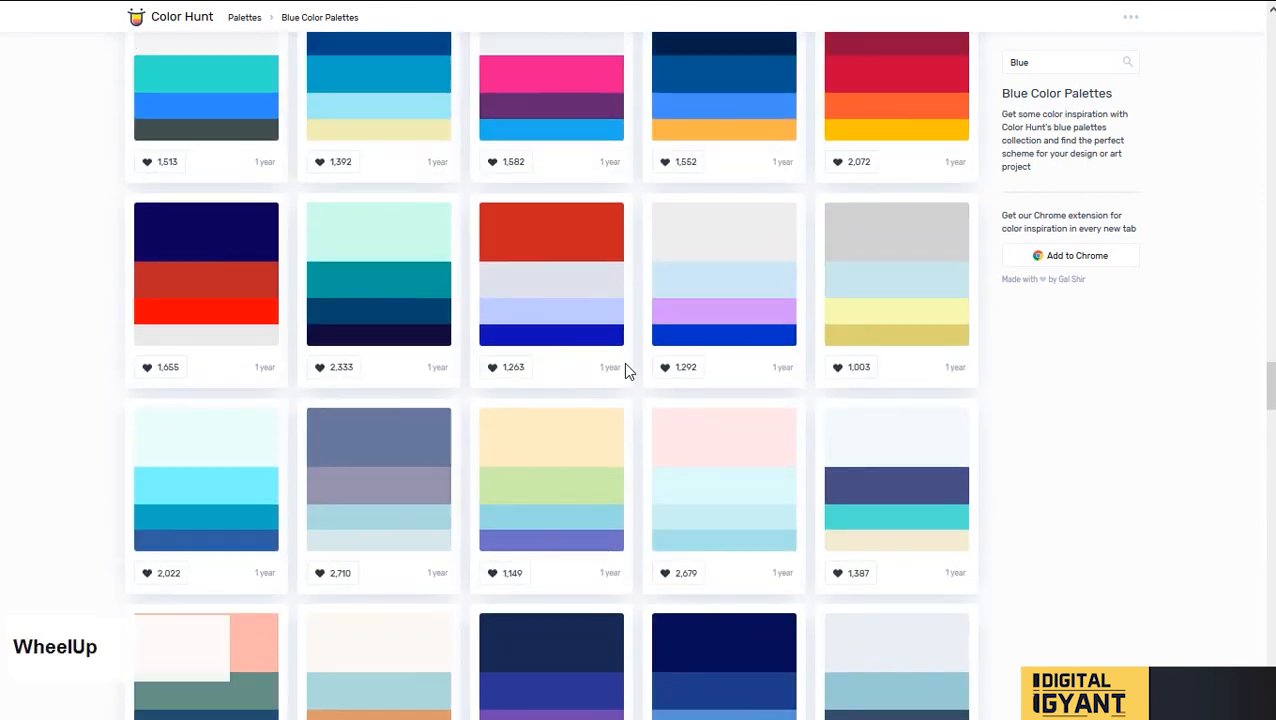
scroll(623, 362, up, 10)
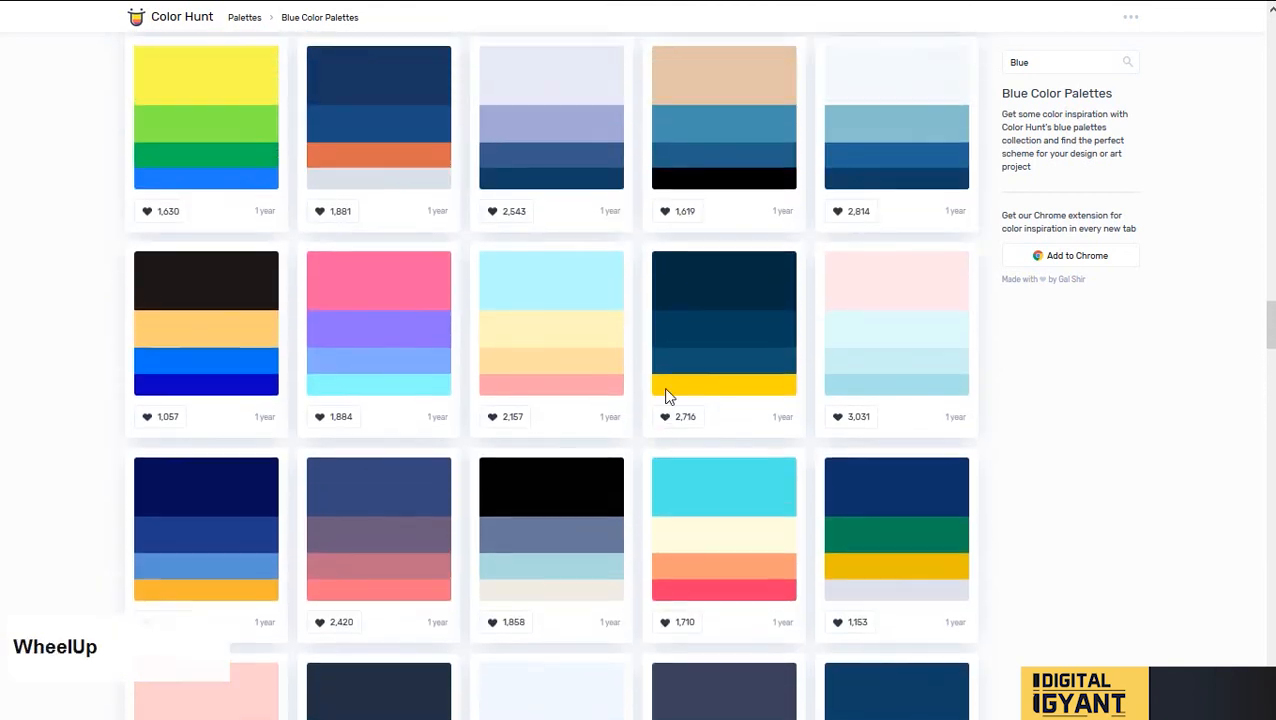
scroll(668, 397, up, 10)
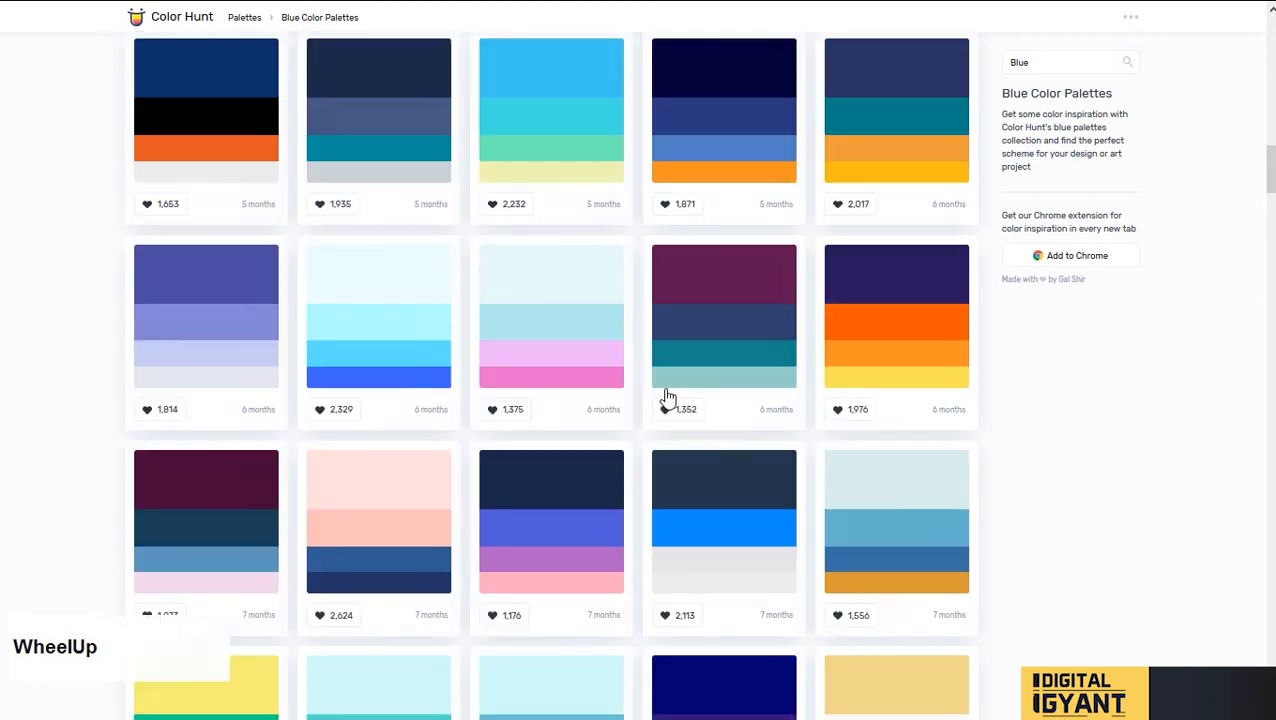
scroll(668, 397, up, 6)
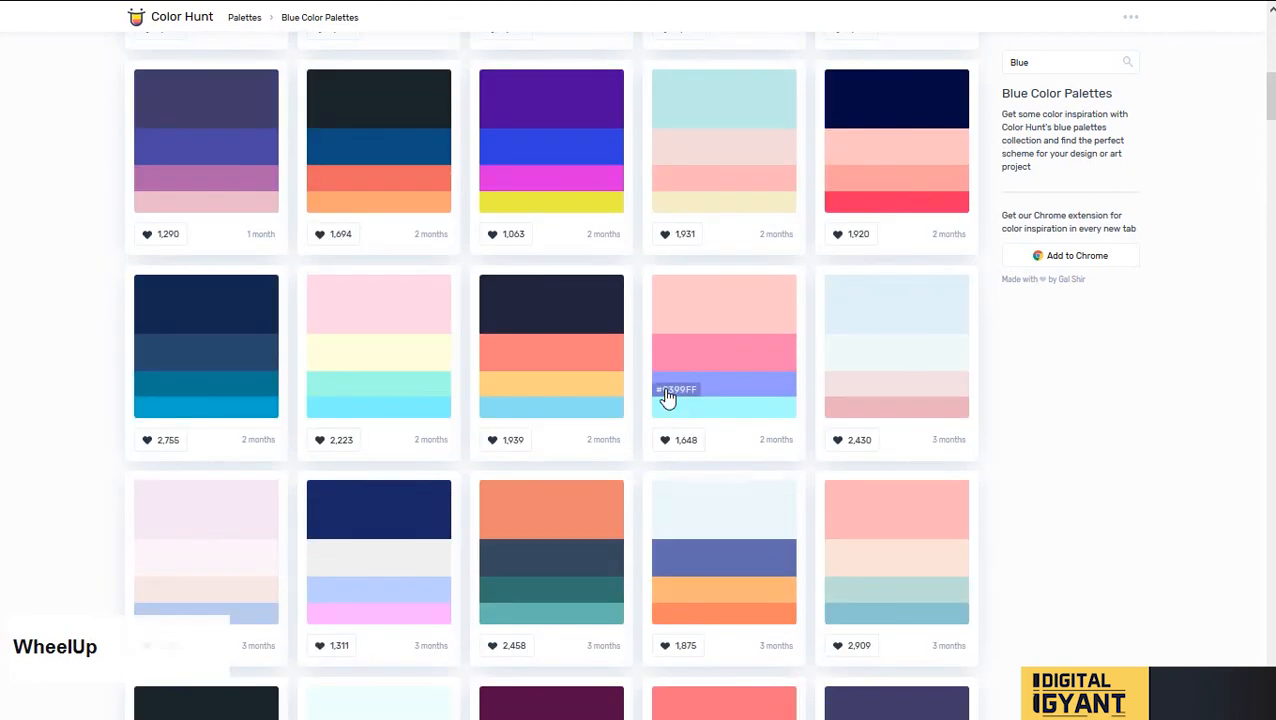
click(333, 183)
Switch back to Illustrator and fill the small round button on the camera's lower-right body with #ed6663.
key(alt+Tab)
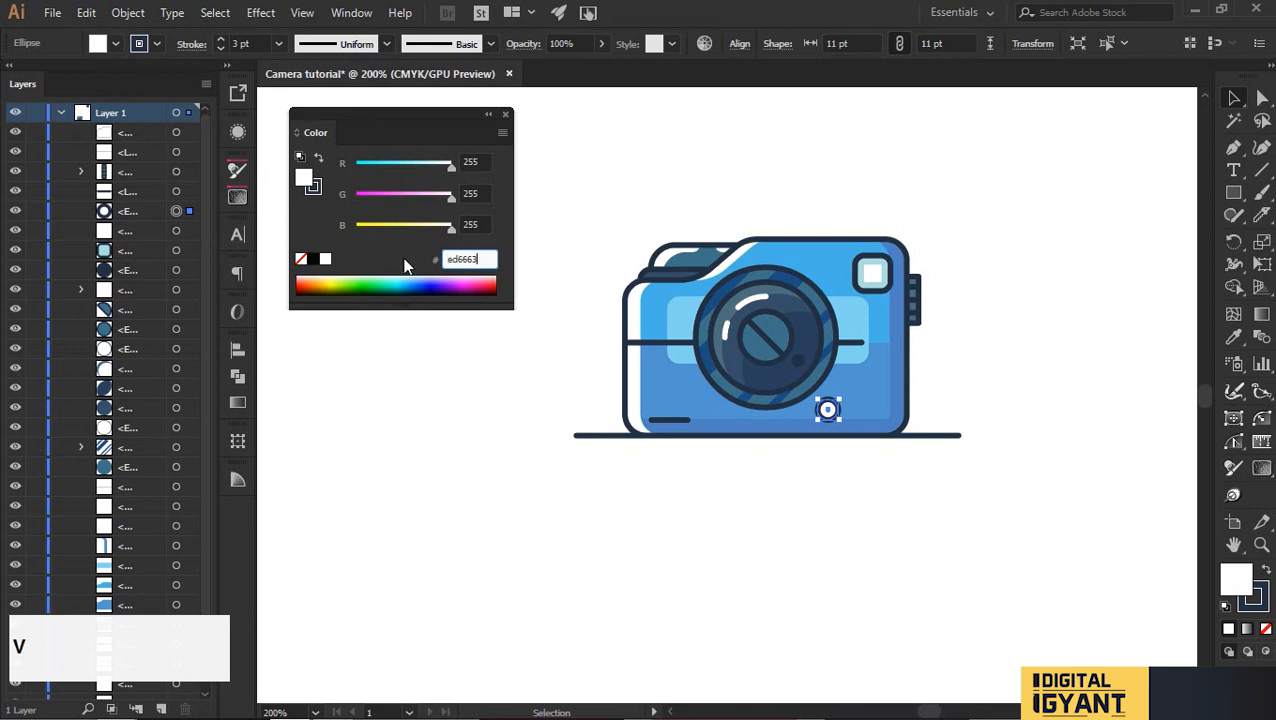
key(Return)
click(992, 343)
key(space)
drag(998, 265, 1015, 314)
Try other sampled fills on the diagonal stripe group of the lens's outer ring, ending with white.
scroll(893, 396, up, 3)
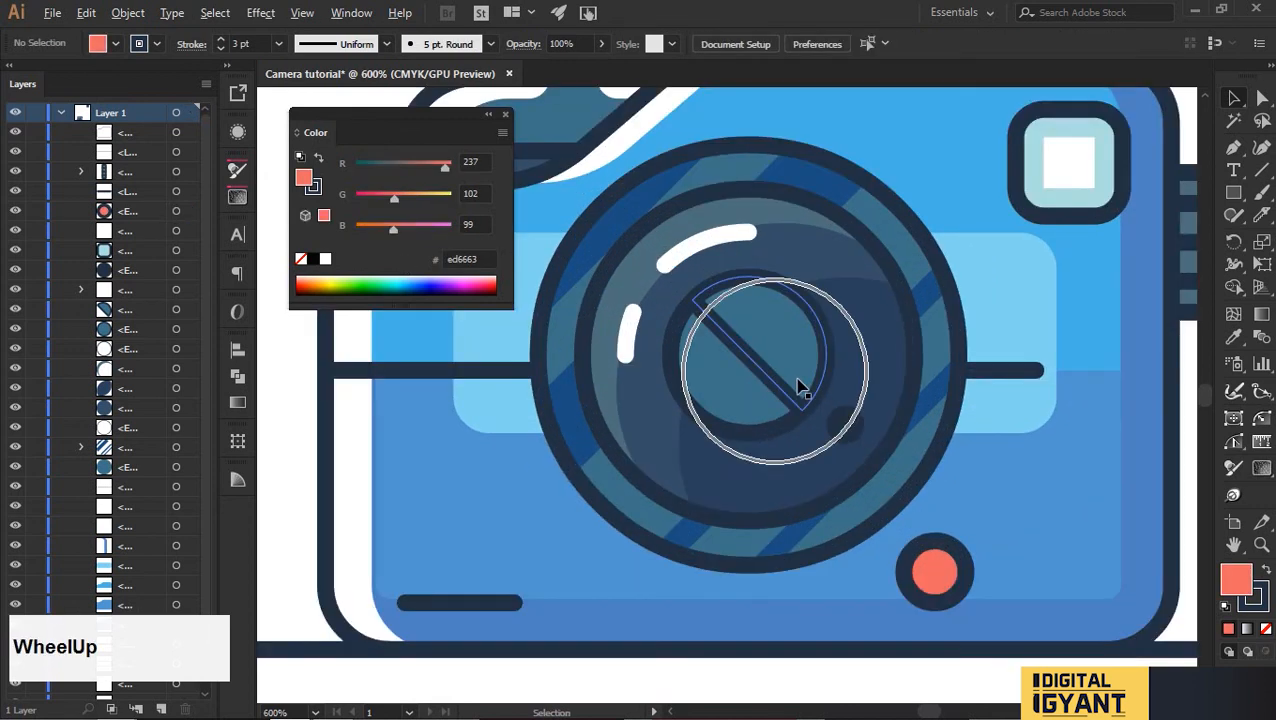
click(940, 393)
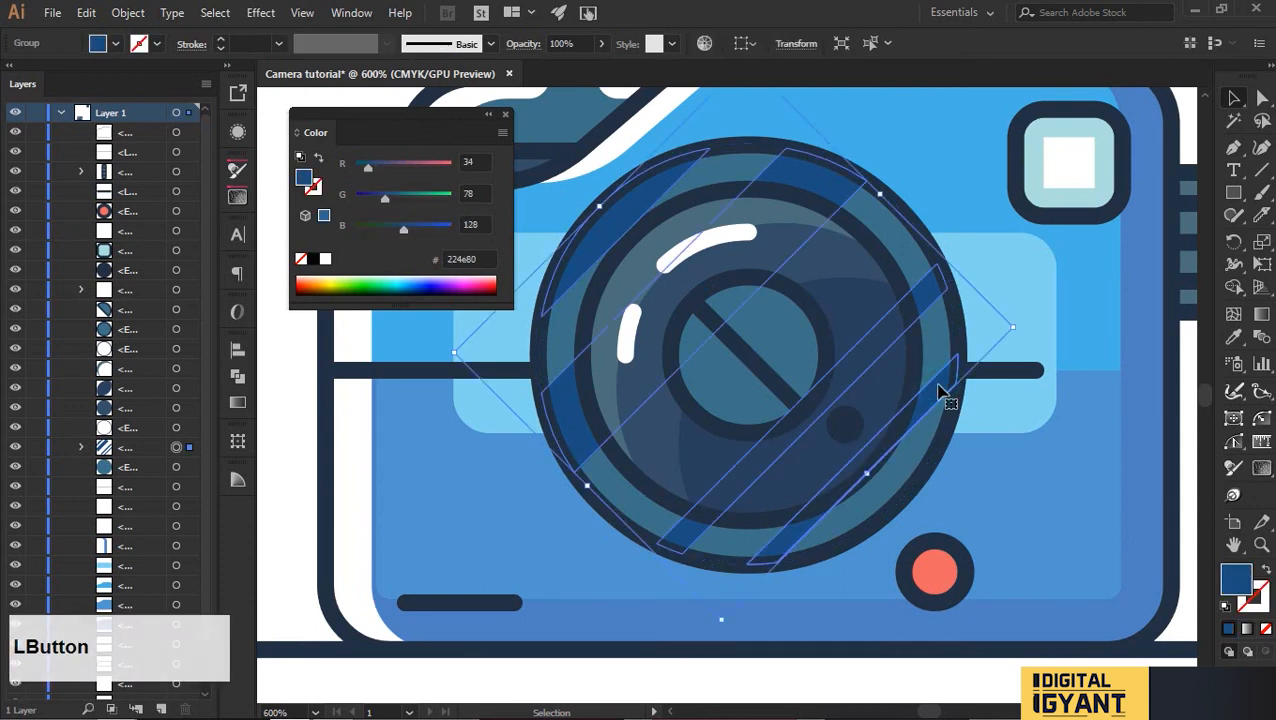
key(i)
key(v)
click(940, 349)
scroll(940, 353, up, 1)
key(i)
shift+click(557, 182)
key(v)
click(627, 271)
key(i)
click(633, 157)
key(v)
click(625, 118)
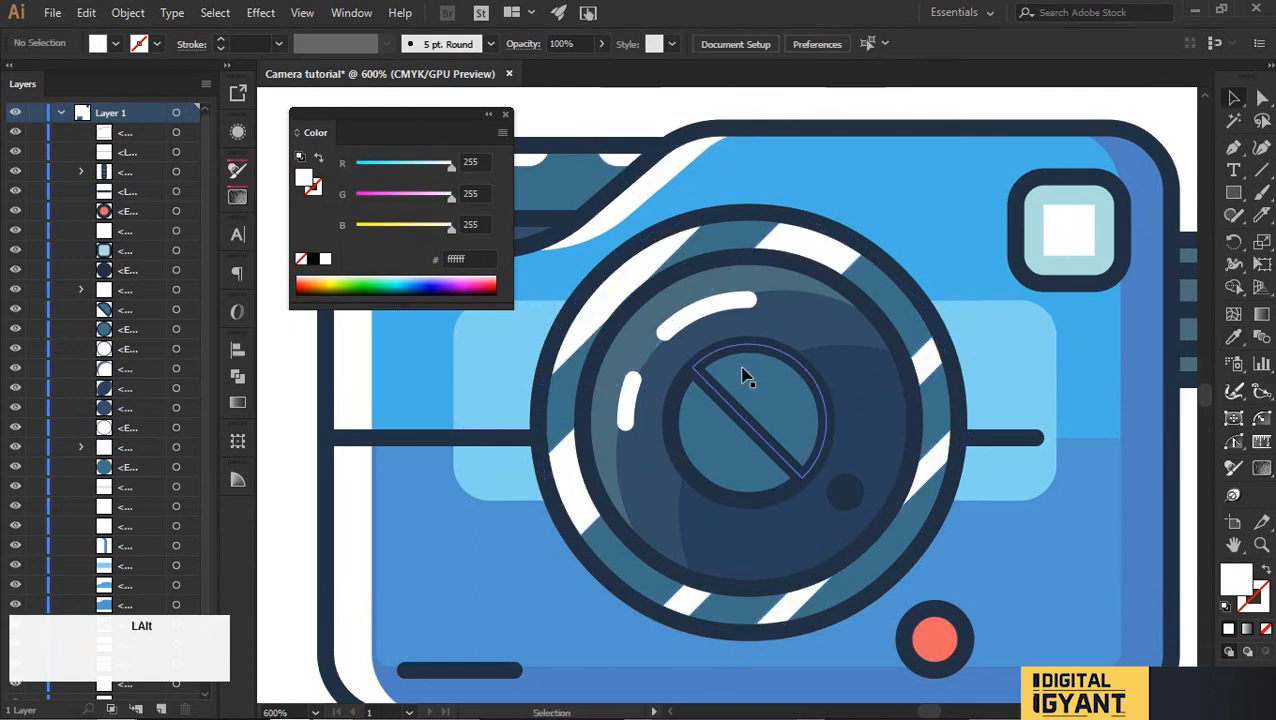
Delete the diagonal stripe group from the lens's outer ring.
scroll(745, 369, down, 3)
drag(959, 371, 978, 393)
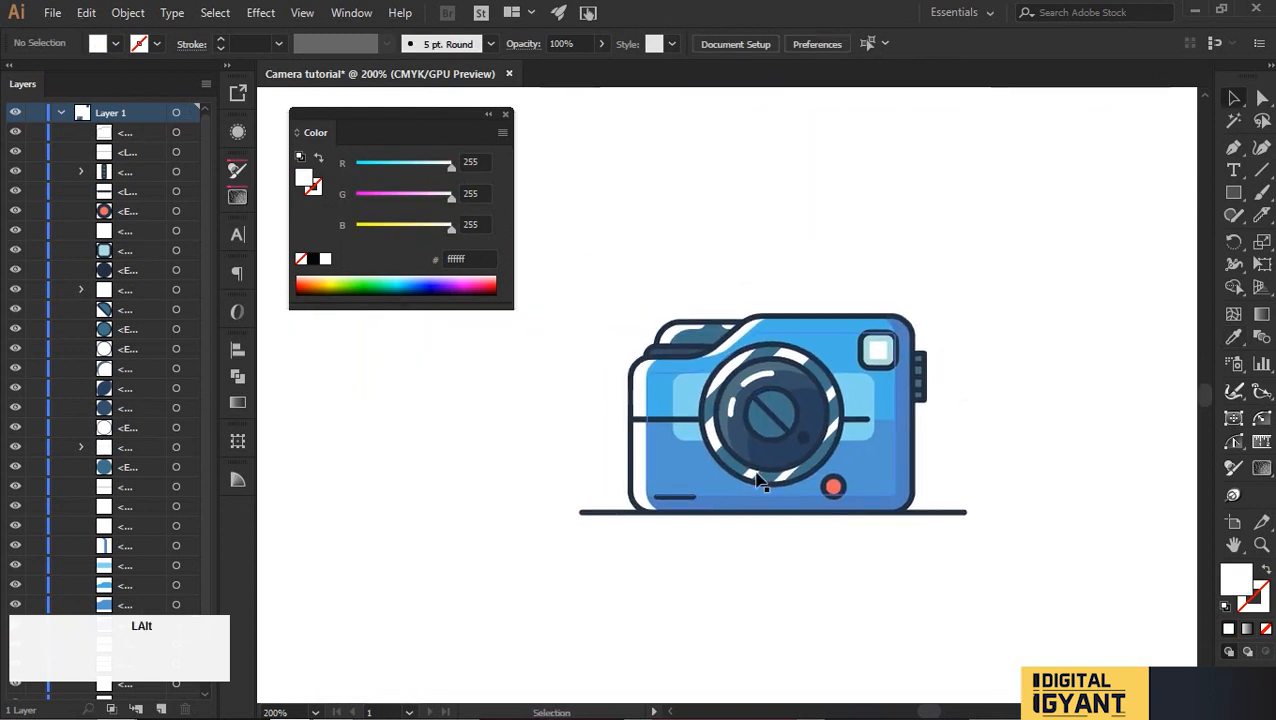
scroll(763, 484, up, 2)
drag(803, 480, 946, 672)
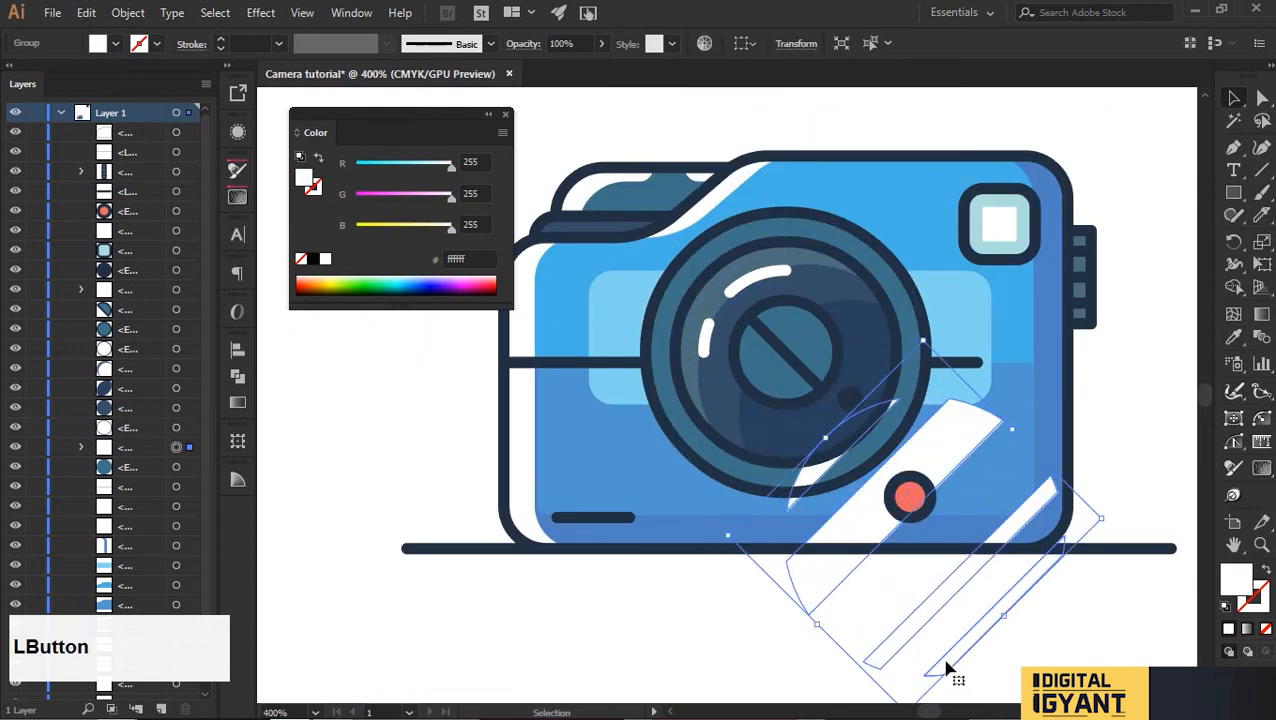
key(Delete)
scroll(905, 615, down, 2)
key(v)
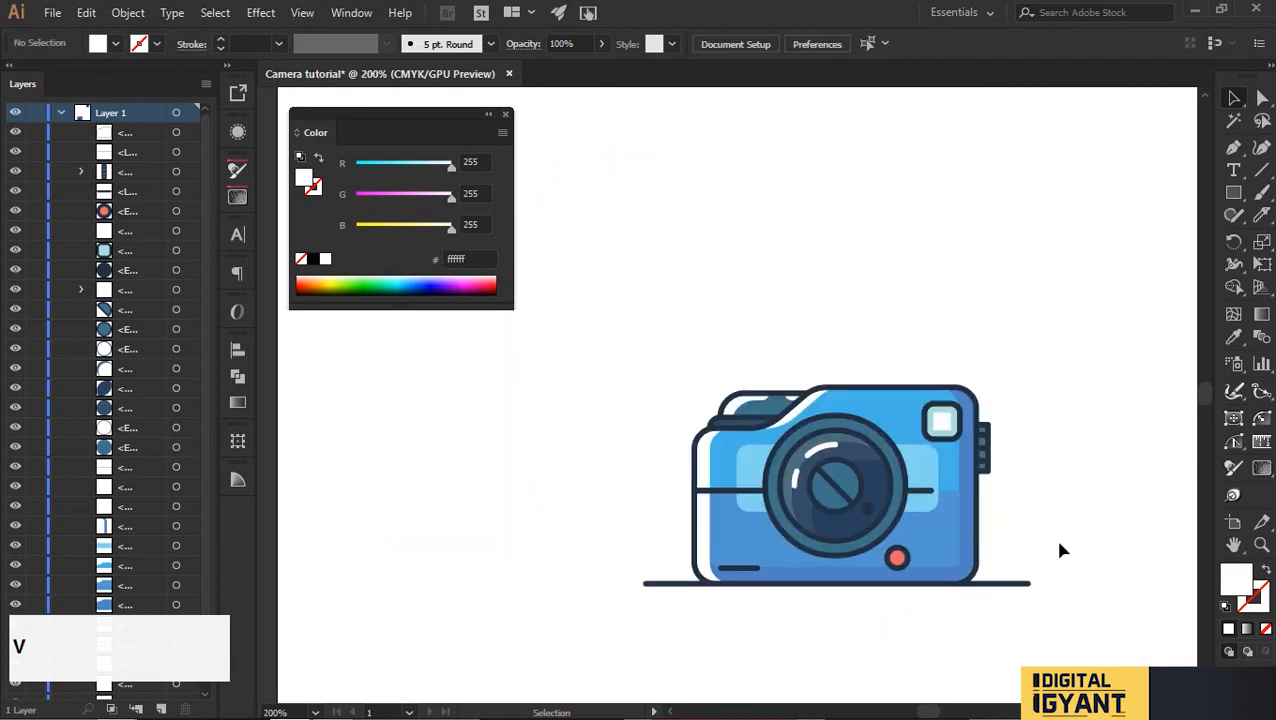
drag(1056, 518, 1025, 487)
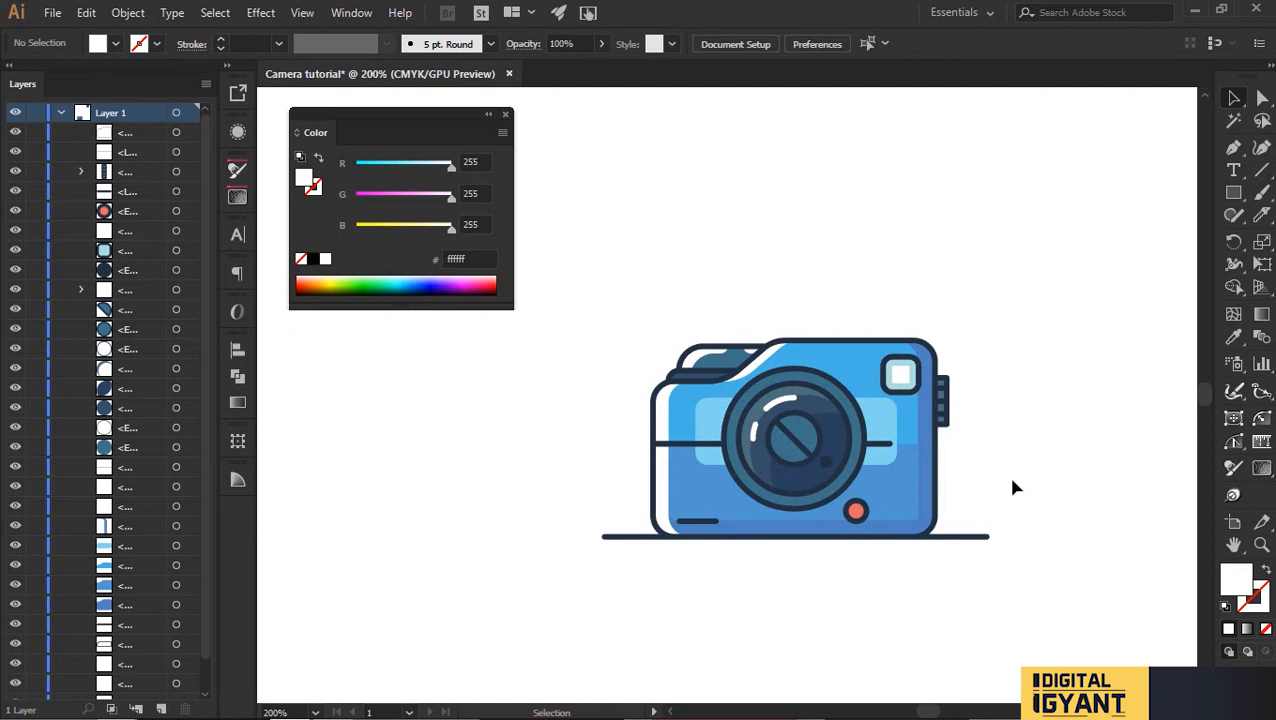
Shorten the camera's horizontal centre line by pulling its left end inward from the body outline.
scroll(775, 475, up, 1)
key(a)
click(601, 429)
drag(600, 432, 641, 429)
key(v)
drag(1097, 433, 1066, 428)
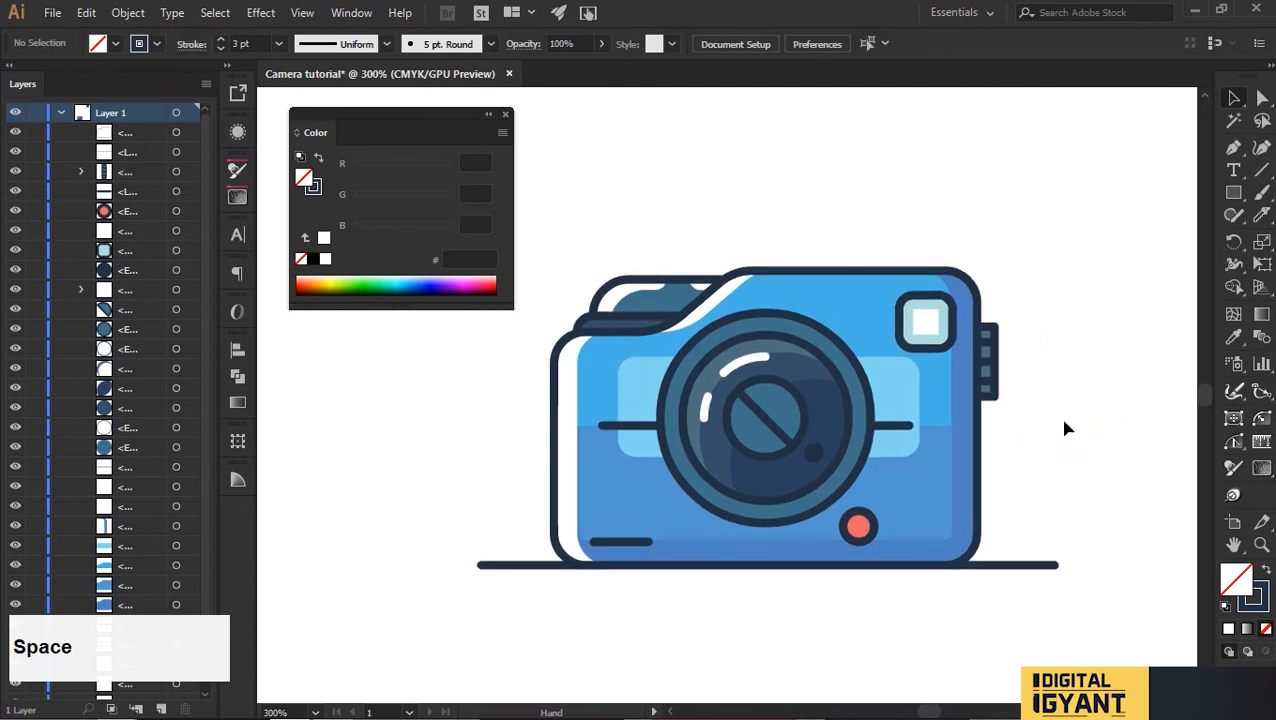
Overlap offset copies of the lens's outer teal circle and trim them with Shape Builder to a crescent along its upper-left edge.
scroll(815, 322, up, 3)
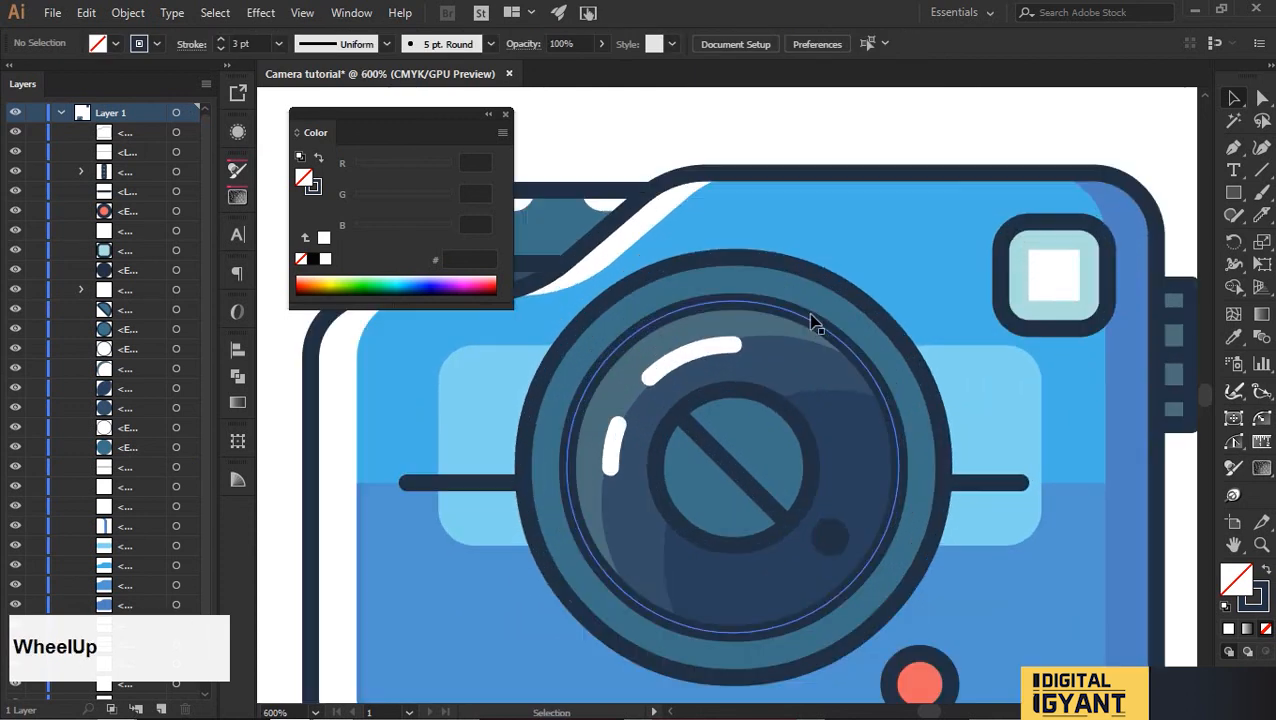
click(809, 308)
mouse_move(809, 308)
mouse_down()
mouse_move(833, 310)
mouse_move(828, 319)
mouse_up()
click(650, 295)
key(ctrl)
shift+click(648, 299)
key(shift+m)
drag(807, 411, 989, 619)
key(v)
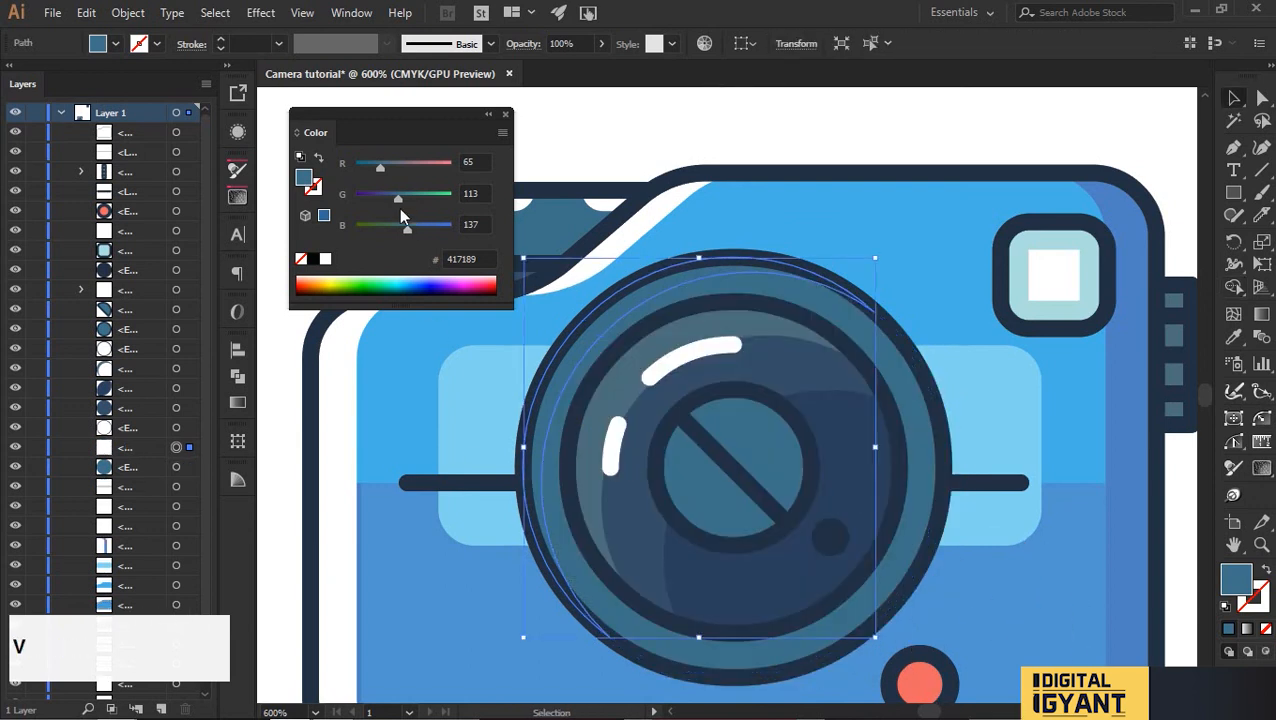
Lighten the fill of the outer lens ring's upper-left crescent to #418fac.
click(416, 229)
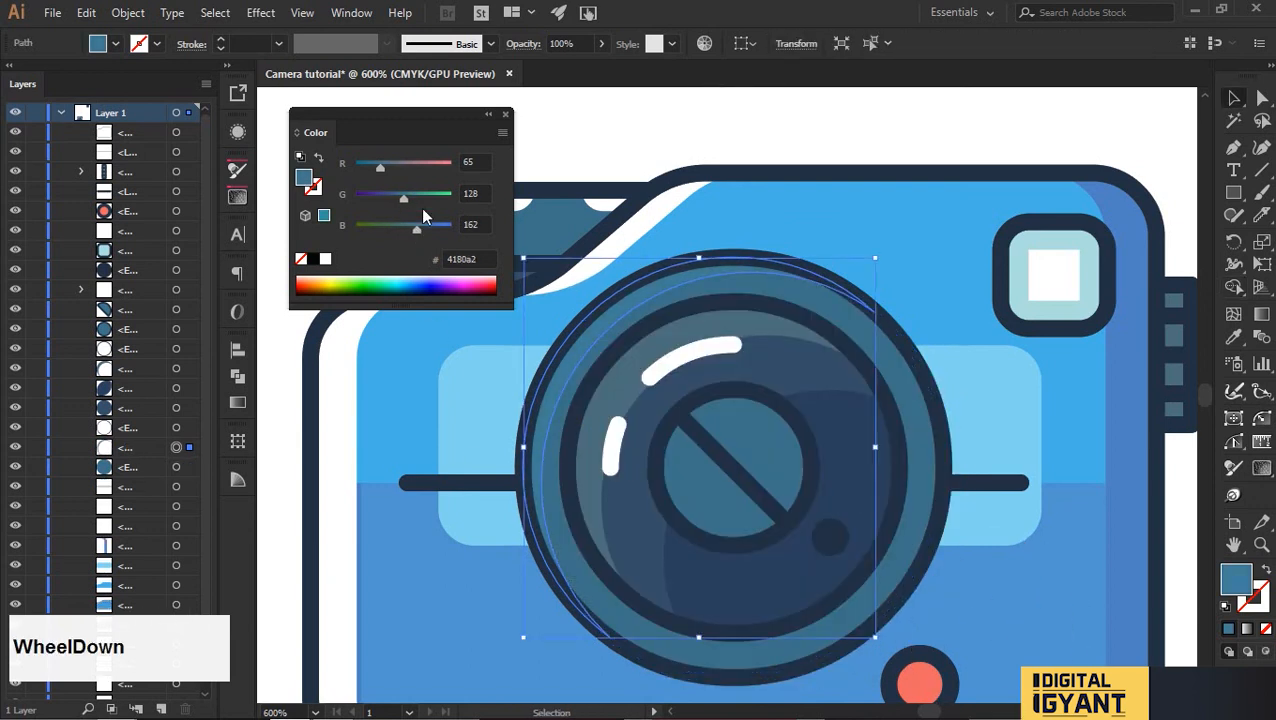
click(421, 227)
click(414, 194)
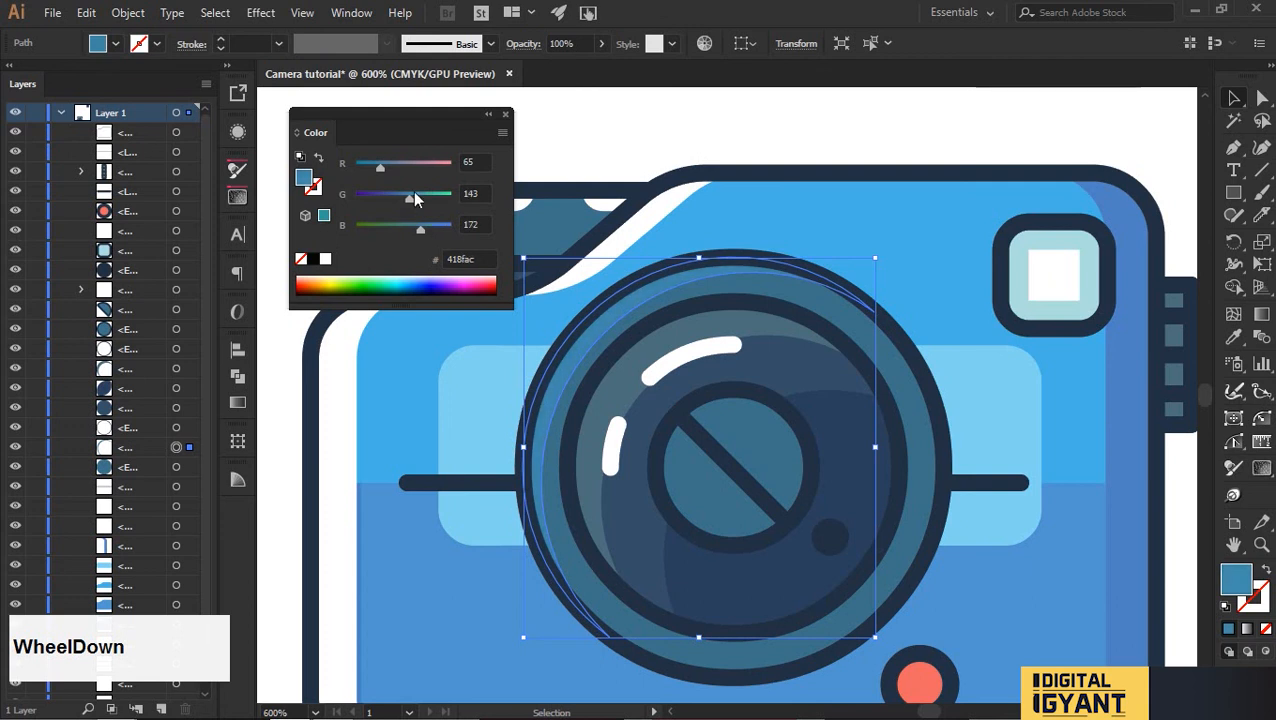
click(1020, 130)
scroll(1020, 128, down, 2)
key(v)
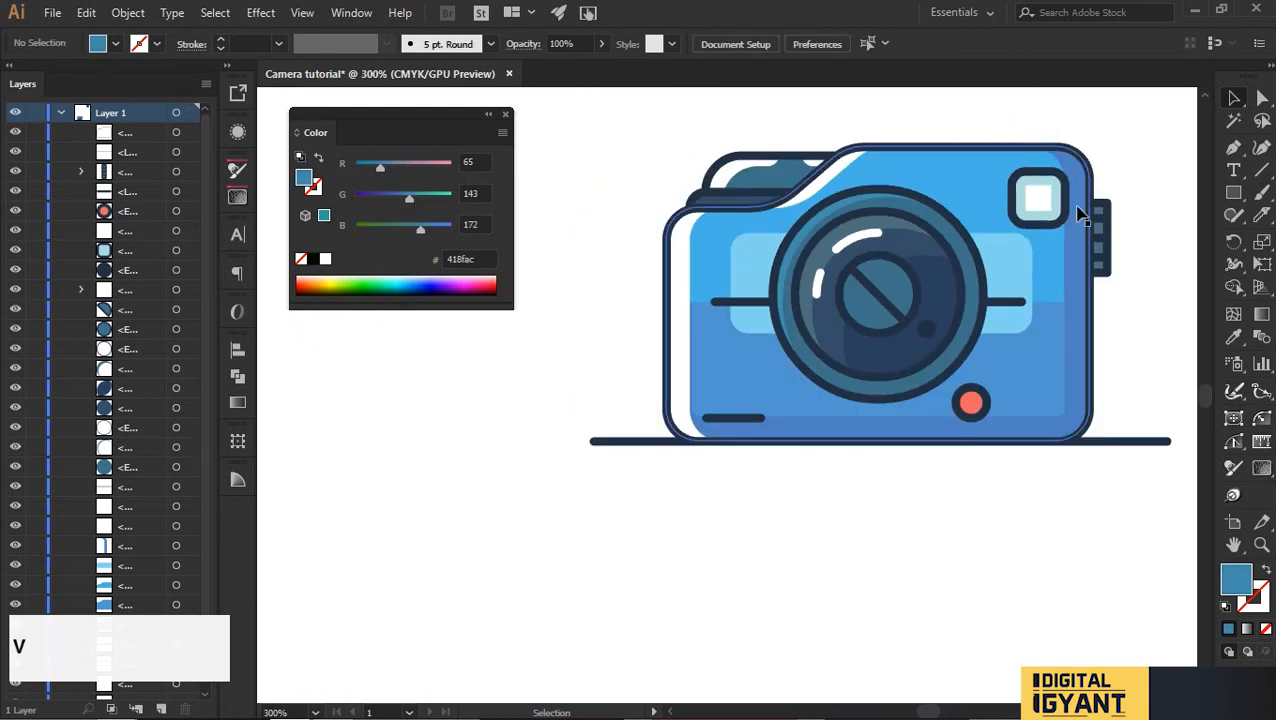
Fill the outer lens ring's upper-left crescent with the white of the camera body's highlight.
scroll(997, 322, up, 2)
click(948, 296)
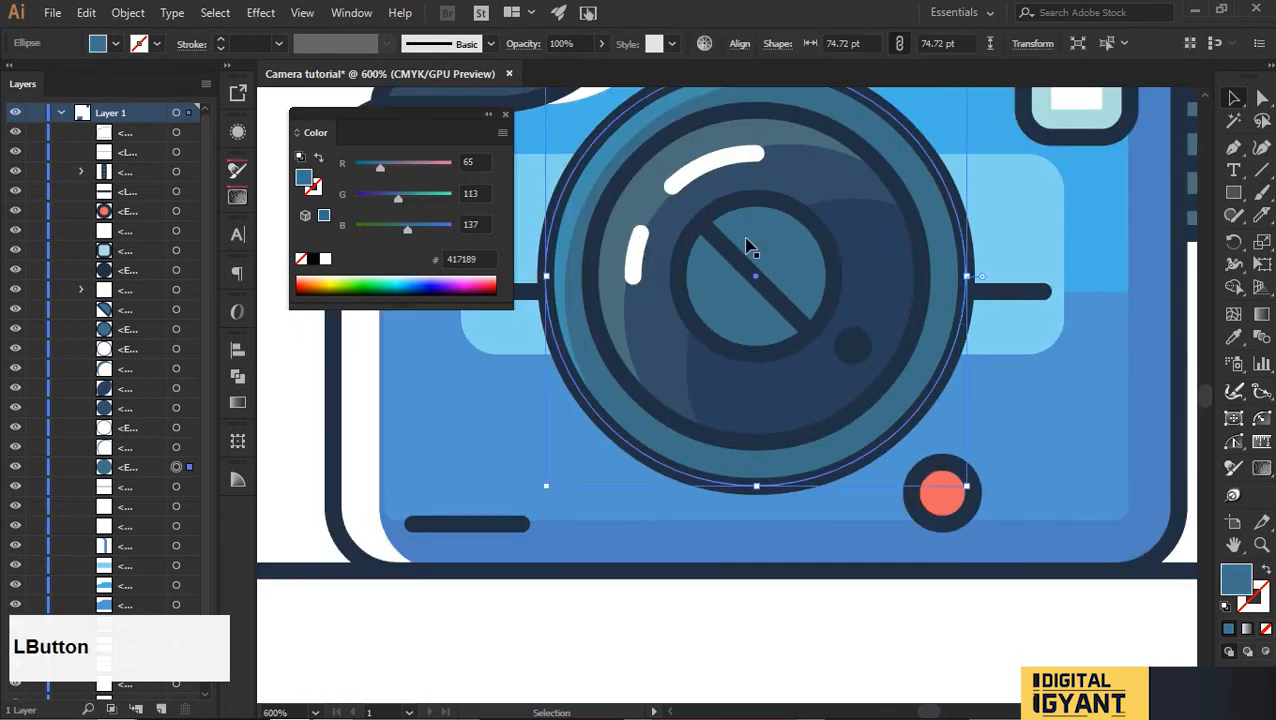
click(592, 174)
drag(592, 150, 691, 328)
key(i)
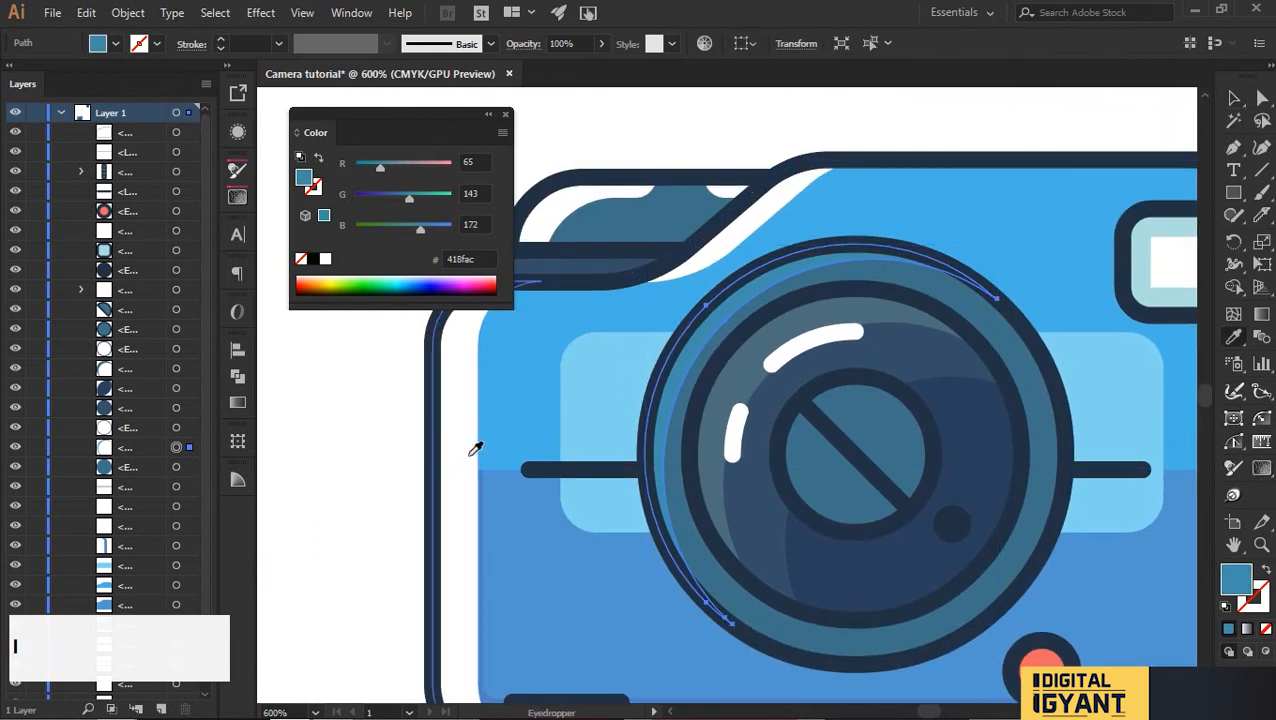
click(456, 465)
key(v)
click(350, 447)
scroll(350, 447, down, 2)
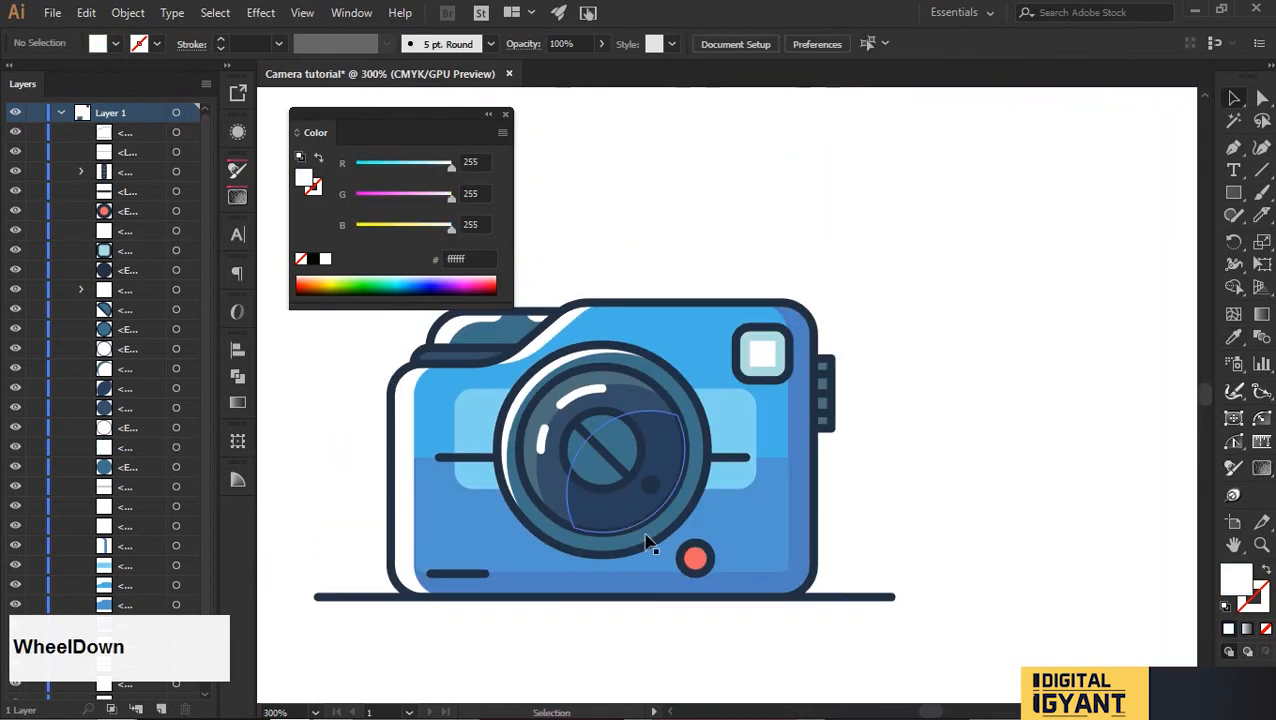
Place a copy of the lens's outer teal circle offset toward the upper left.
scroll(698, 553, up, 1)
drag(707, 535, 698, 498)
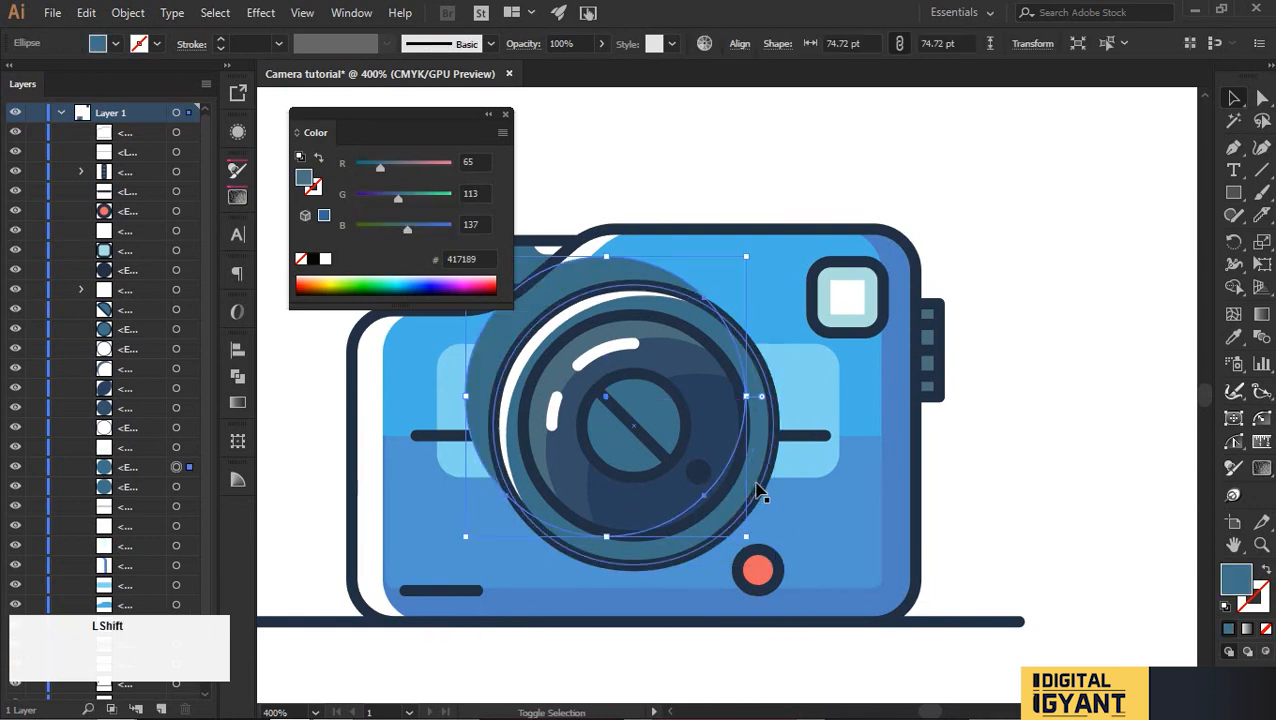
key(shift+m)
key(v)
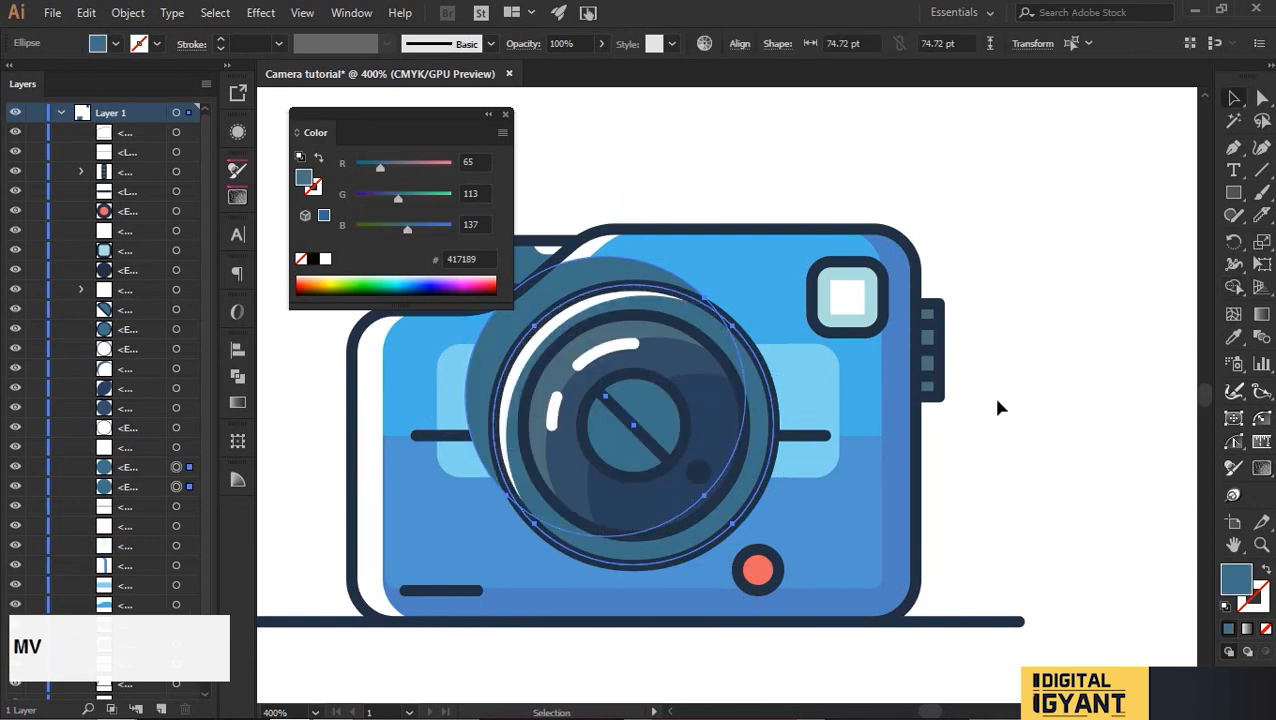
click(1050, 405)
Duplicate the outer lens circle in place and trim it against the offset copy with Shape Builder, leaving a lower-right crescent.
click(753, 460)
key(ctrl+c)
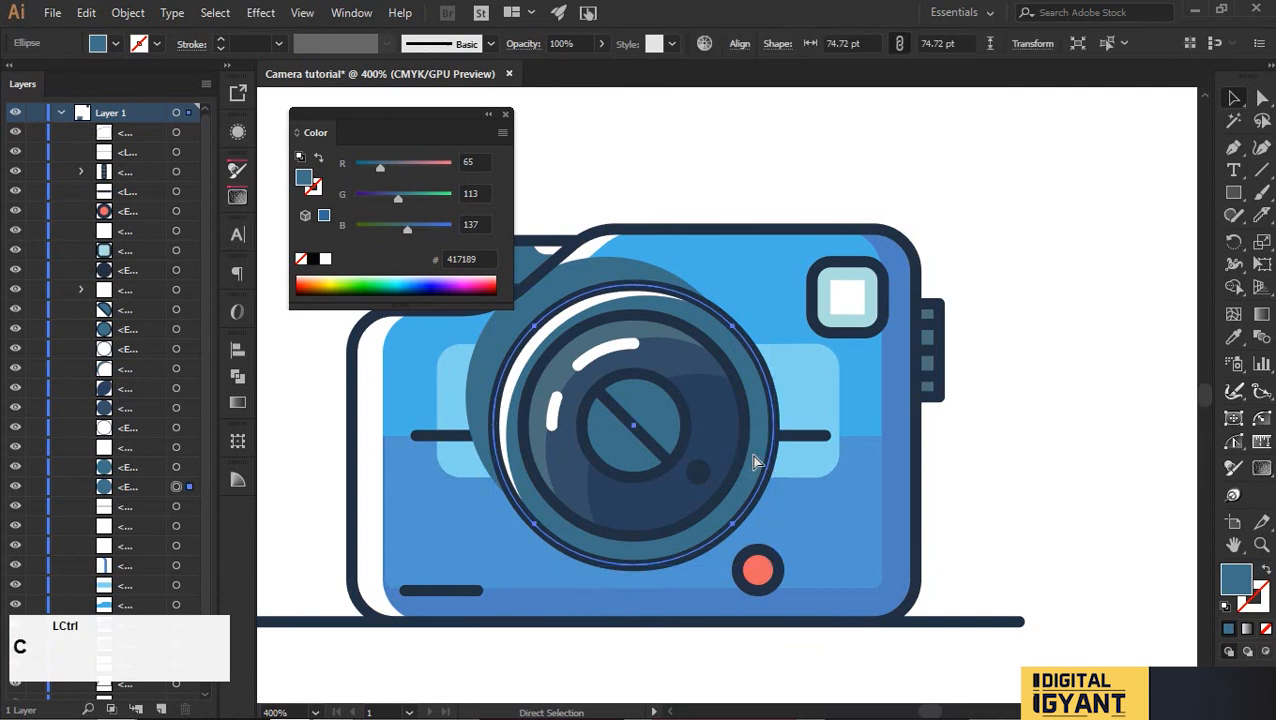
shift+click(726, 334)
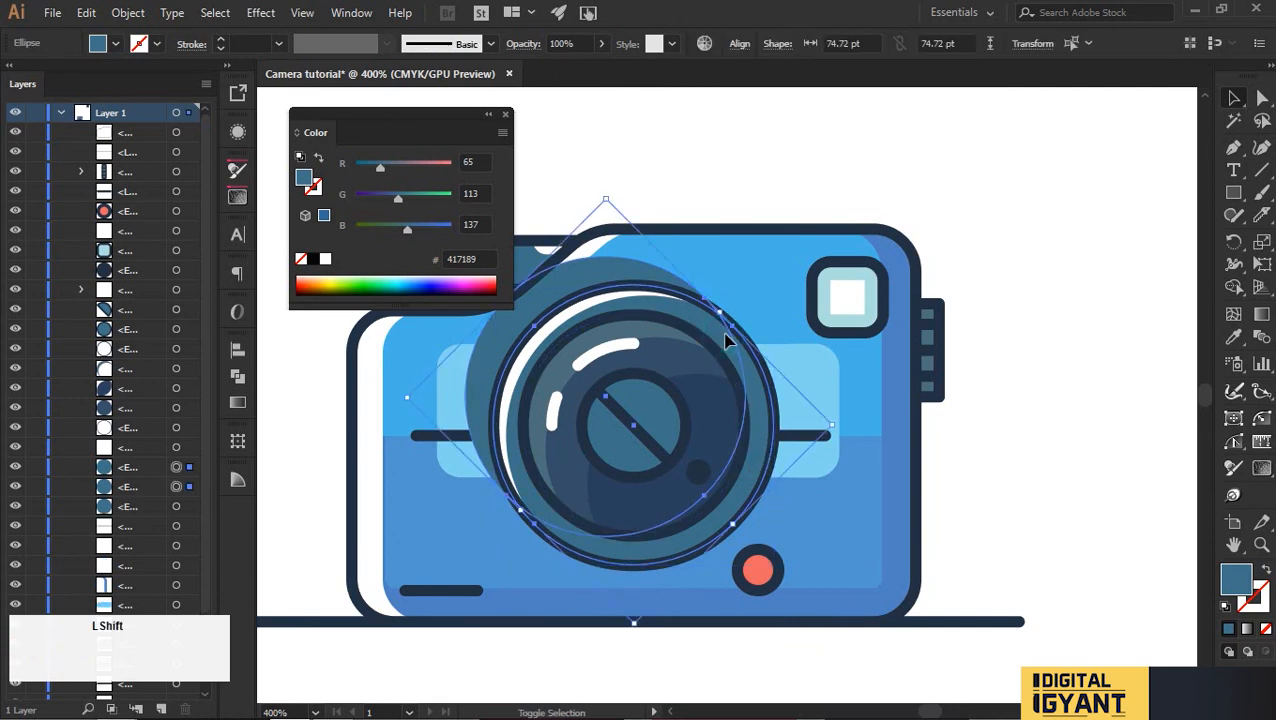
key(shift+m)
click(697, 408)
key(v)
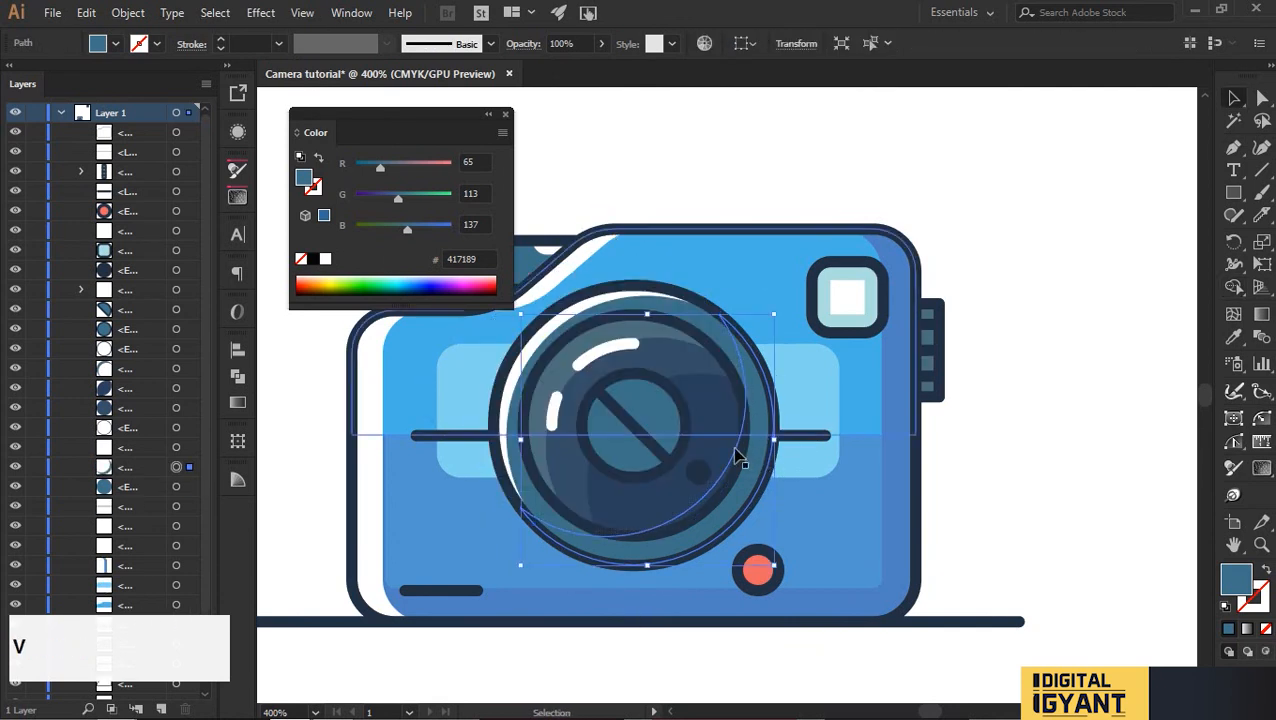
Darken the fill of the outer lens ring's lower-right crescent to #41577f.
scroll(405, 229, up, 1)
scroll(400, 199, up, 1)
click(1068, 543)
drag(1028, 478, 1082, 431)
scroll(1090, 440, down, 4)
click(1102, 447)
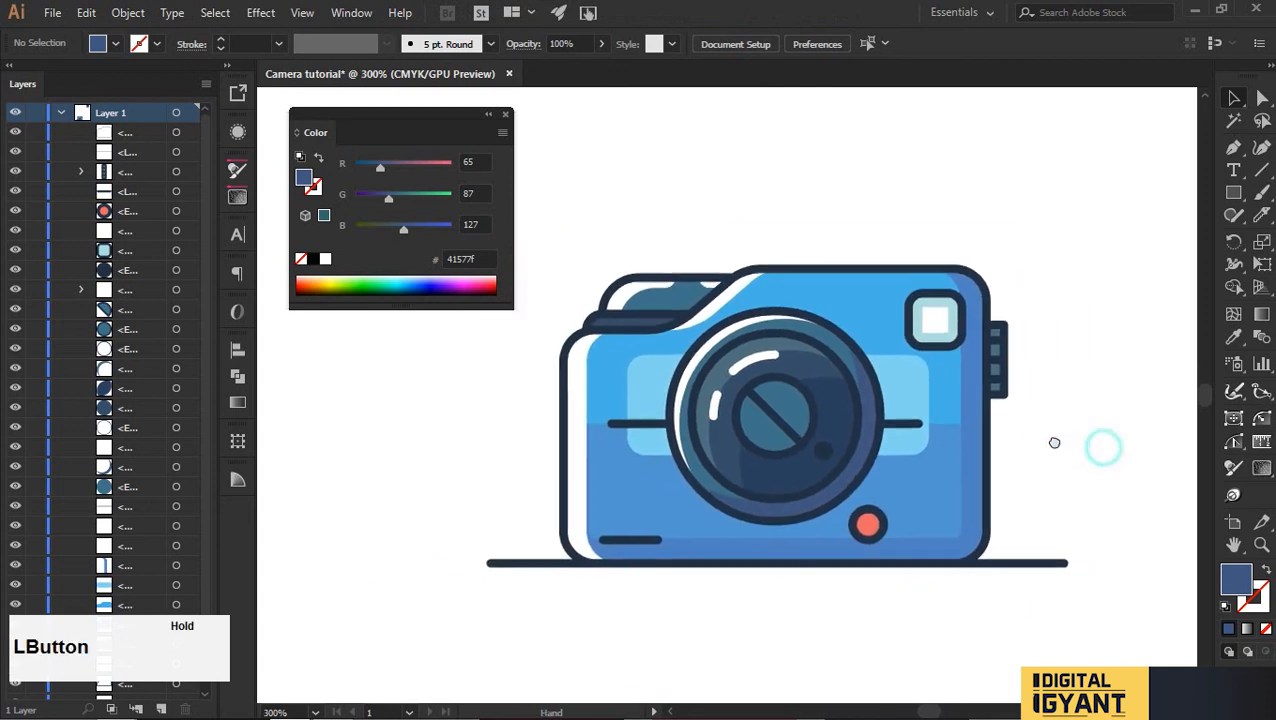
Draw a short vertical line in the empty area beside the camera, using the ground line's dark 3 pt stroke.
click(1261, 171)
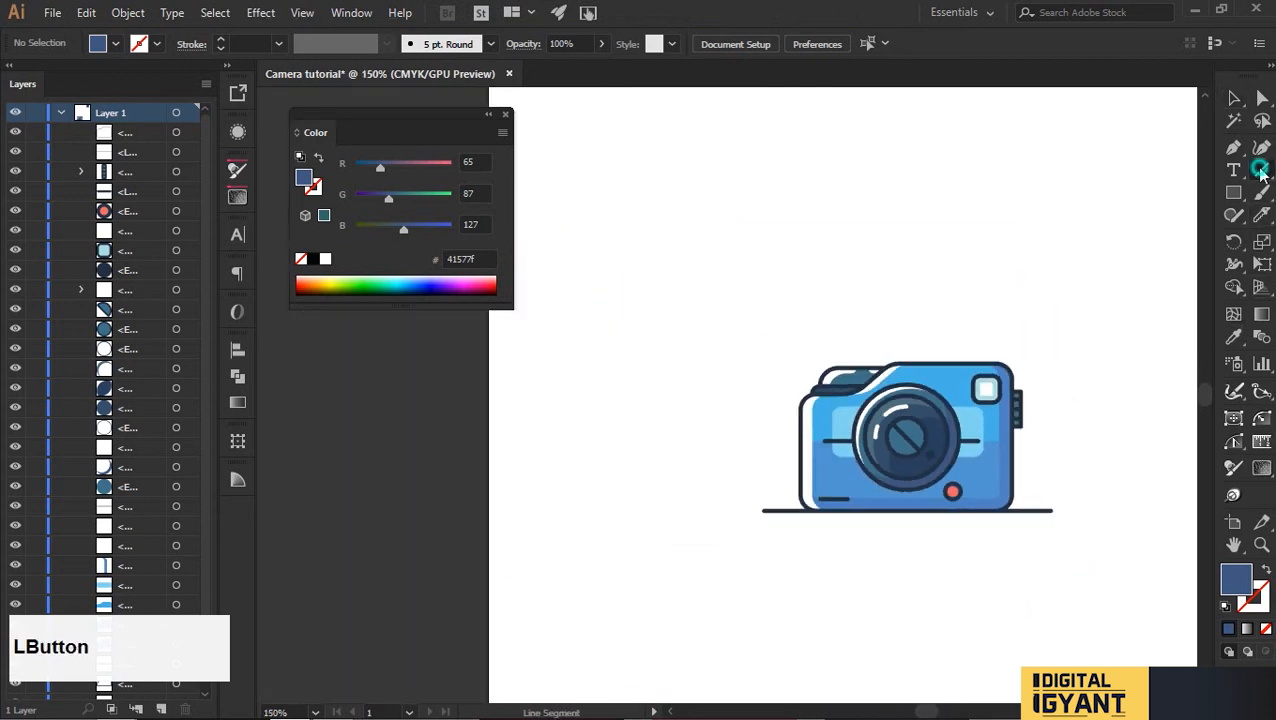
key(a)
click(1038, 511)
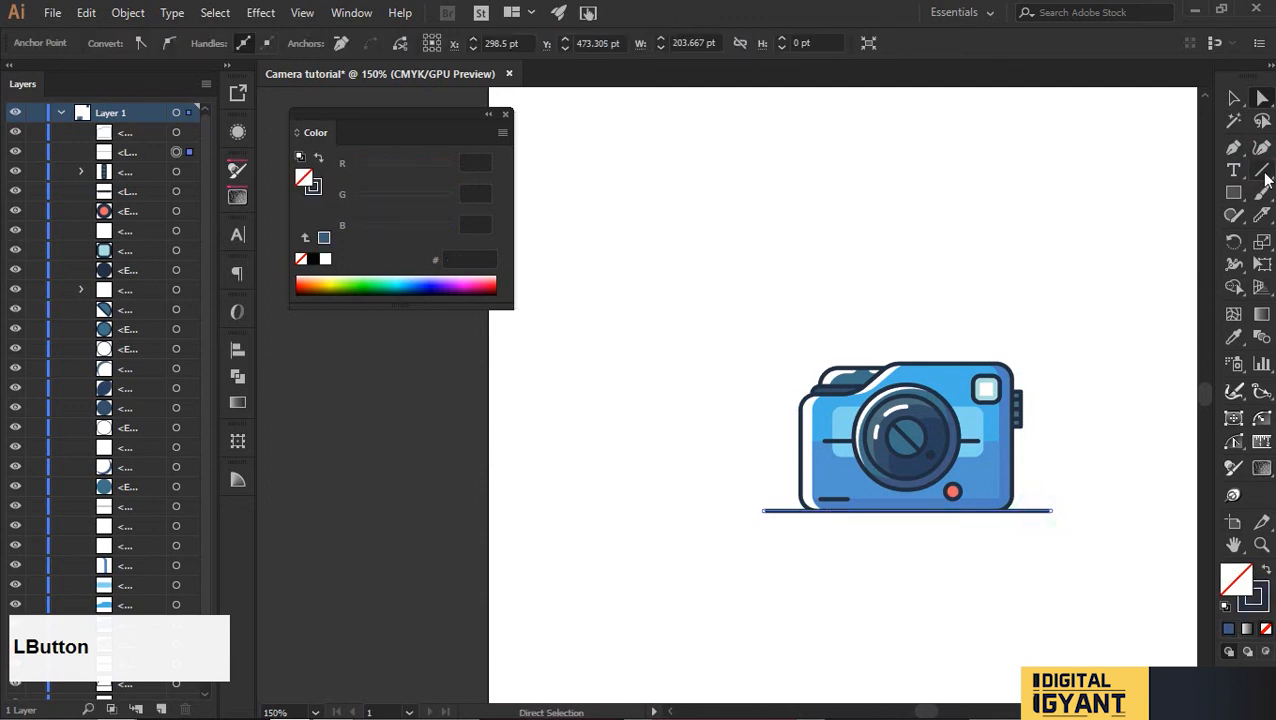
key(v)
scroll(765, 425, up, 4)
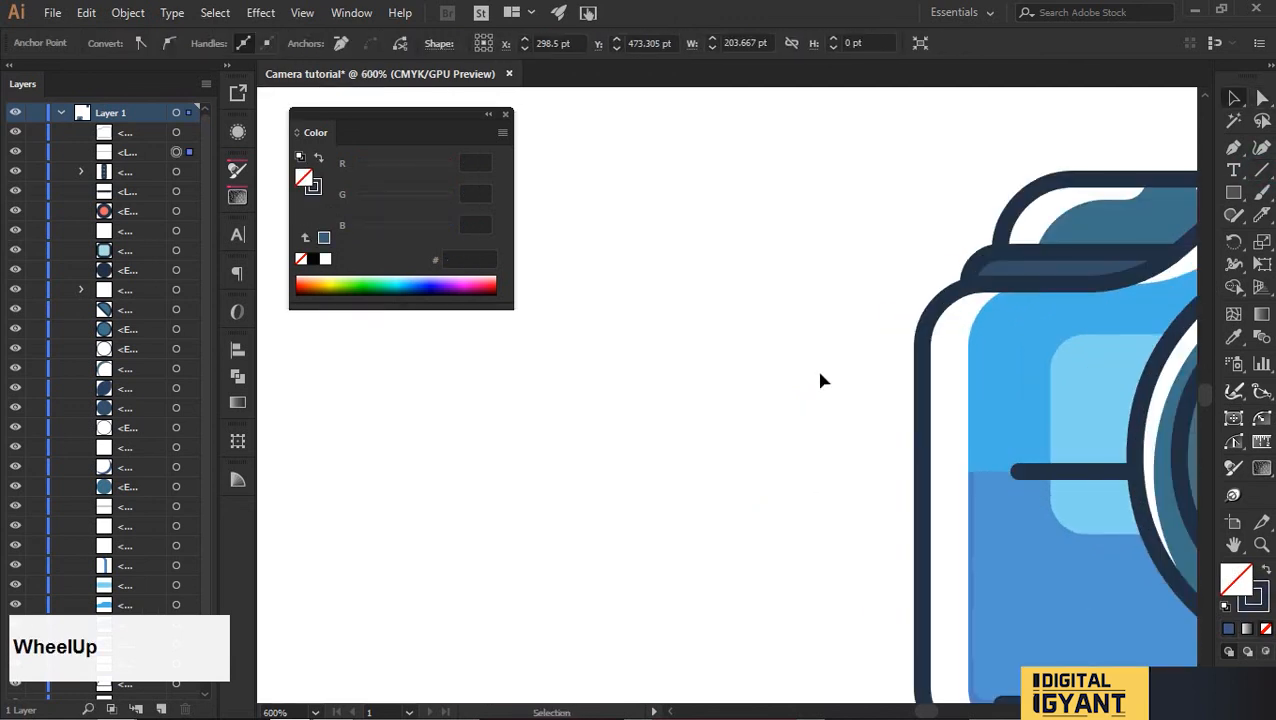
click(1261, 168)
drag(791, 371, 791, 400)
click(1235, 99)
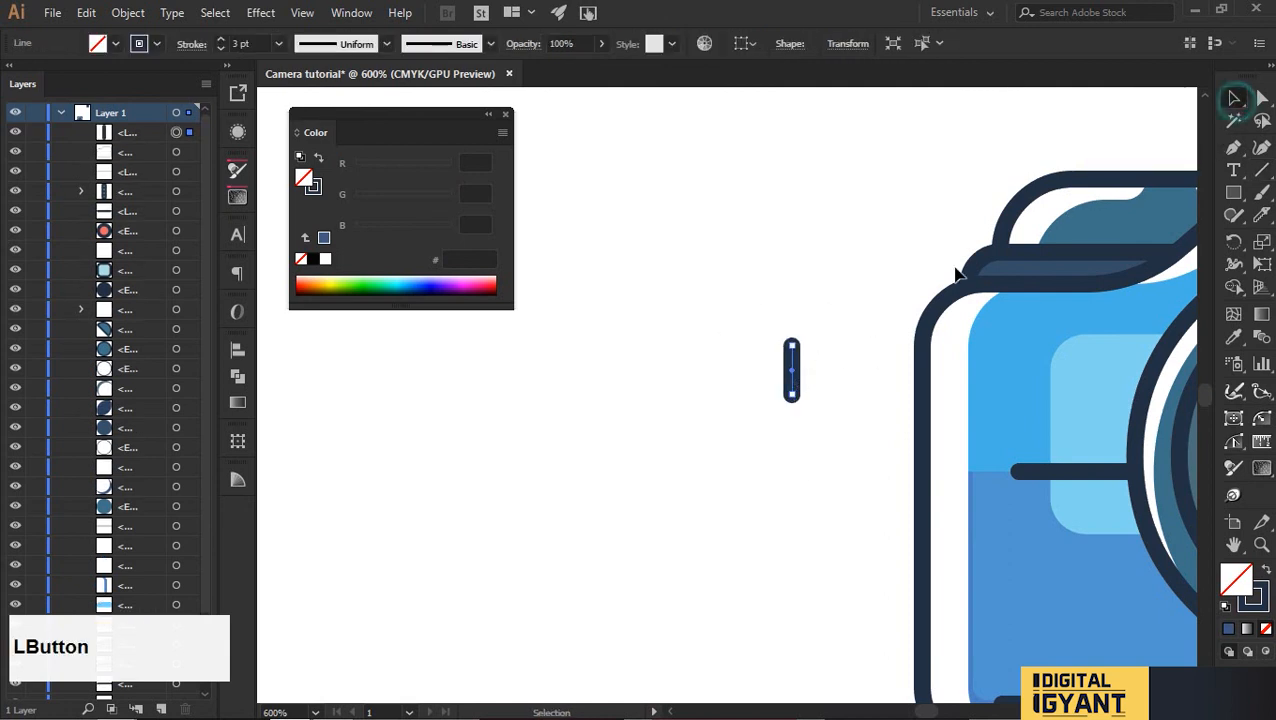
Duplicate the short line in place, rotate the copy to horizontal to form a plus sign, and group both lines.
key(ctrl+f)
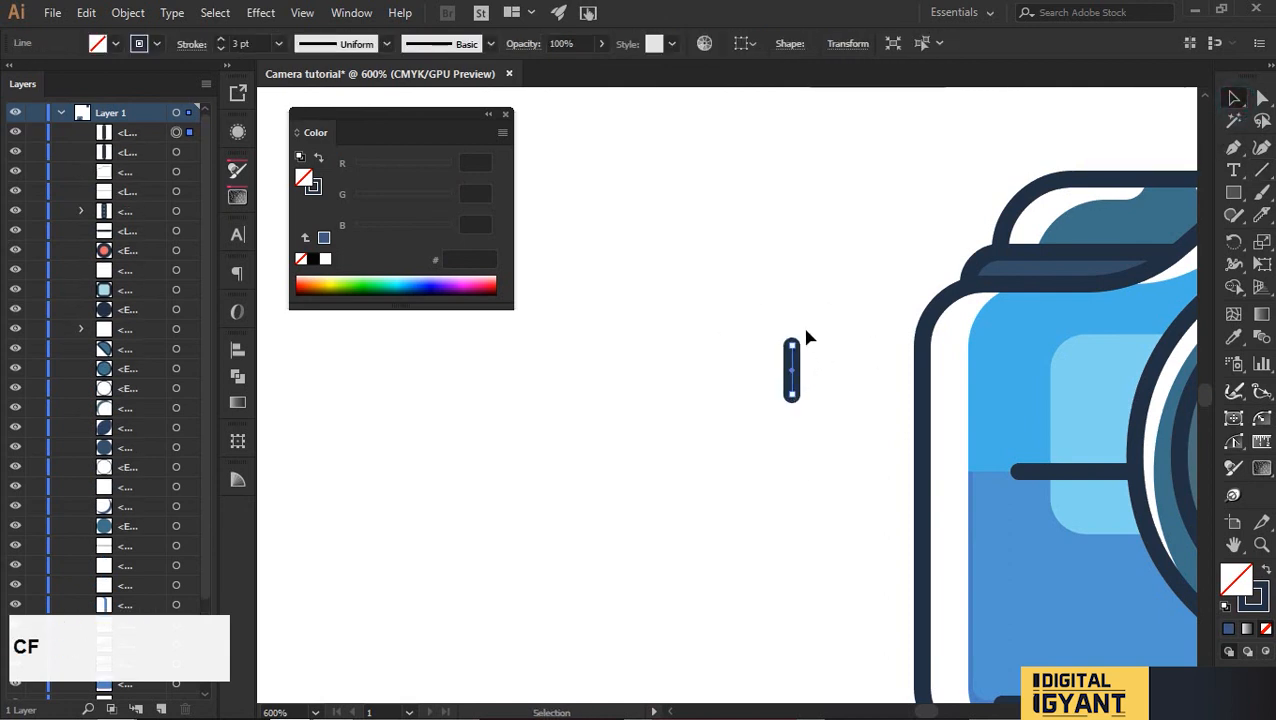
drag(790, 341, 827, 375)
drag(754, 310, 840, 420)
right_click(790, 383)
click(836, 121)
click(832, 313)
drag(818, 316, 643, 319)
scroll(572, 345, down, 2)
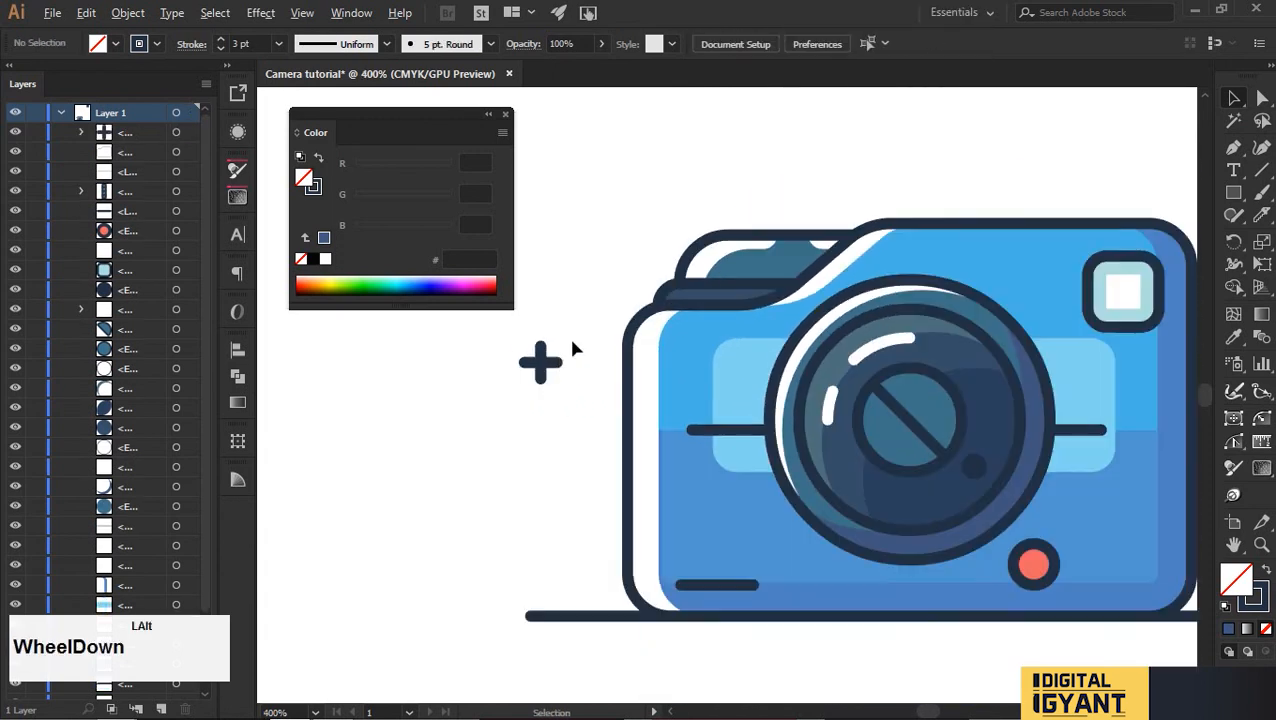
Move the plus sign onto the lens's lower-right edge and make its stroke white.
drag(541, 362, 1016, 512)
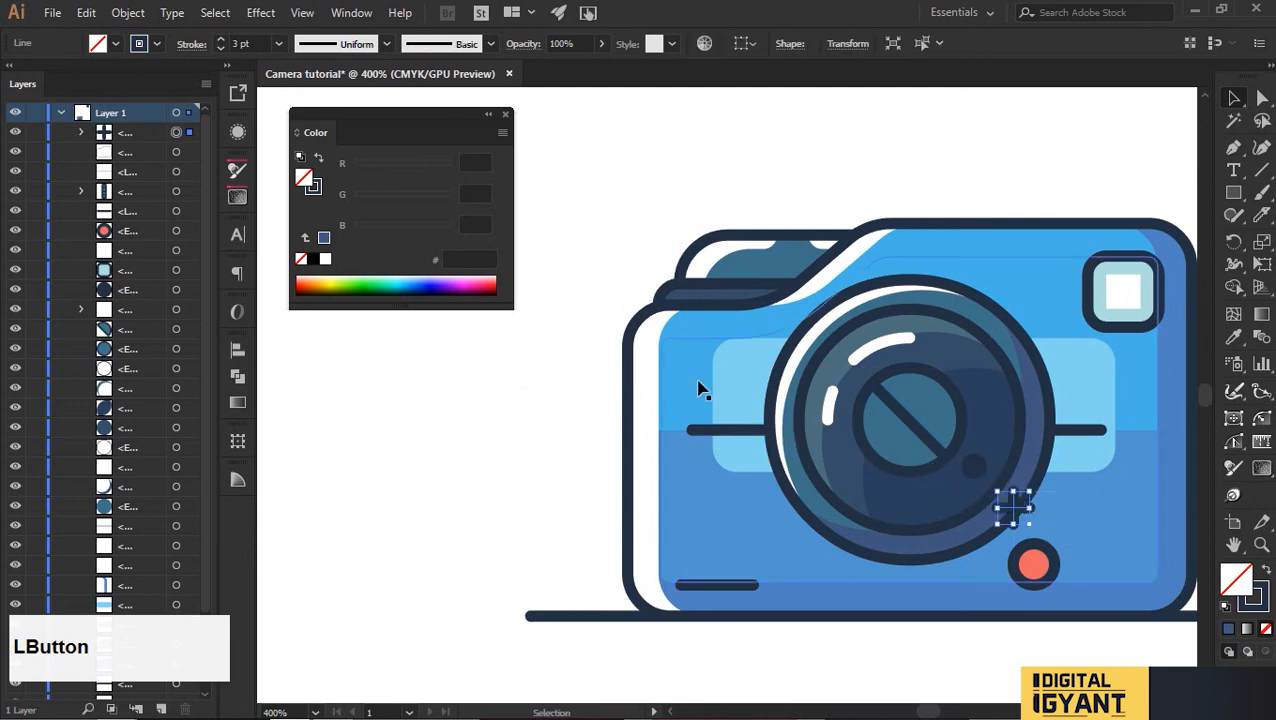
click(140, 42)
click(534, 185)
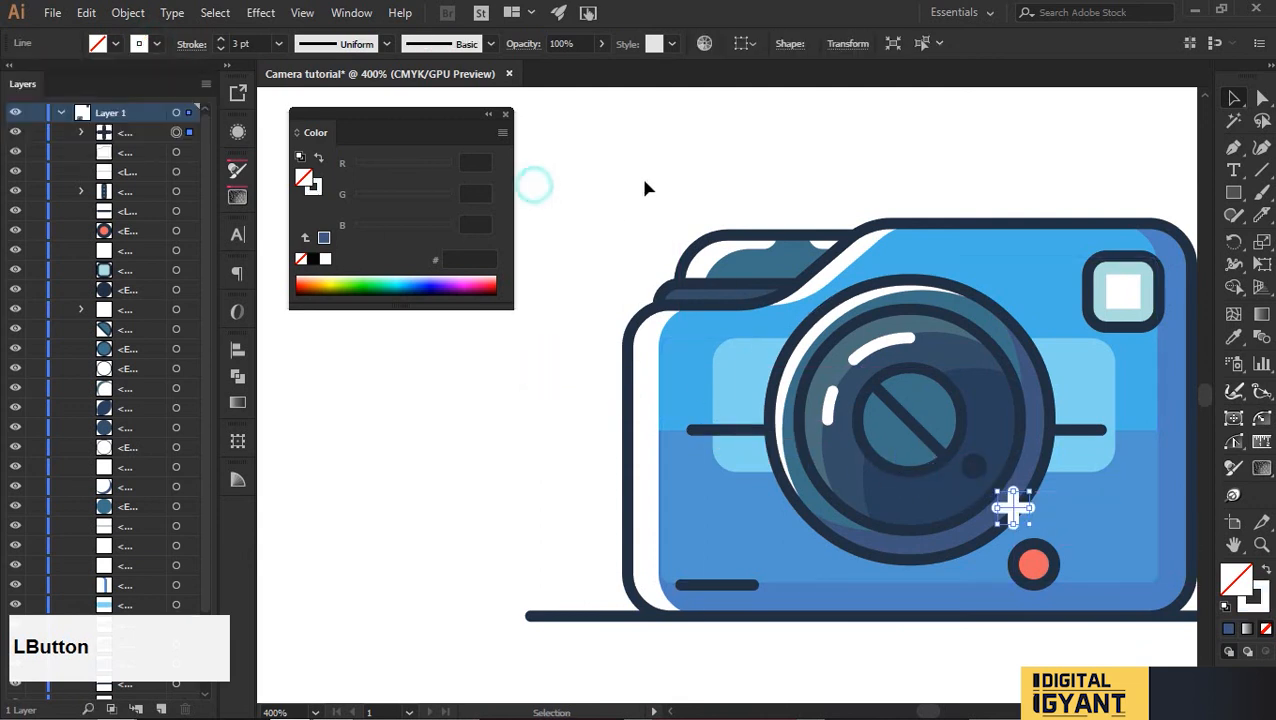
click(655, 187)
scroll(655, 187, down, 2)
scroll(832, 348, up, 1)
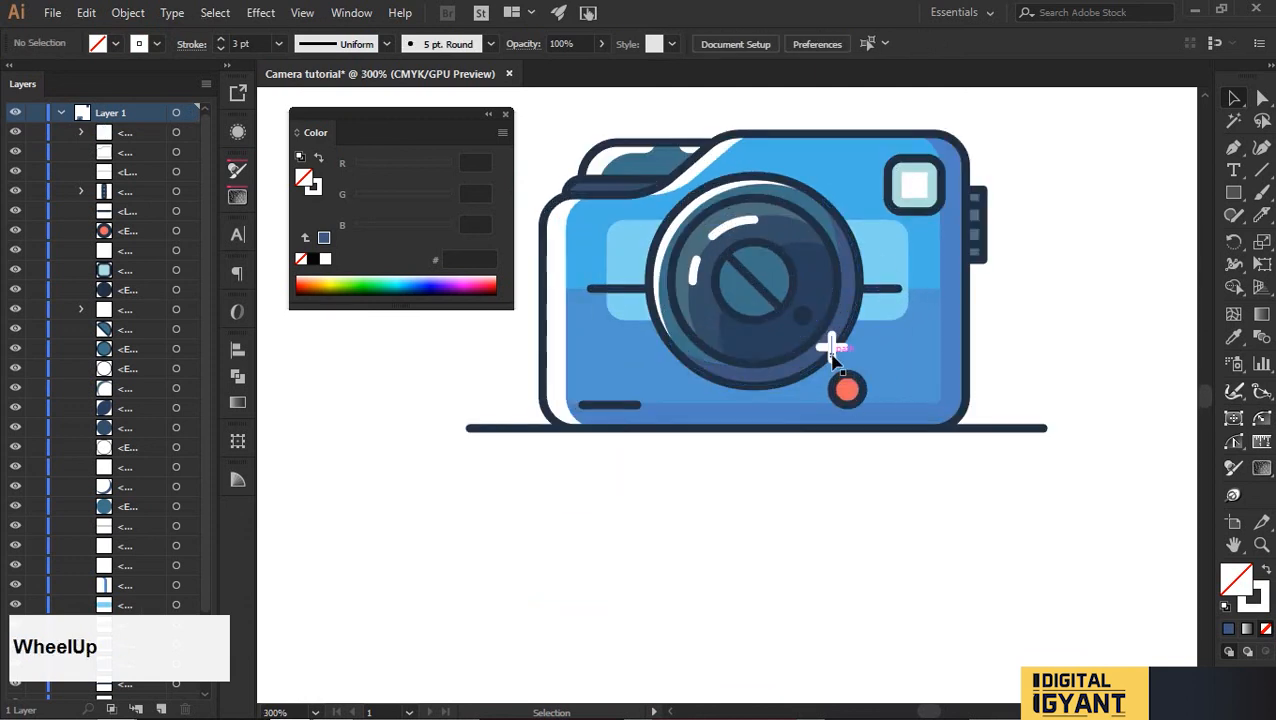
Shift the white plus sign slightly to the right on the lens's lower-right edge.
scroll(832, 350, up, 1)
click(832, 362)
key(space)
drag(832, 362, 888, 427)
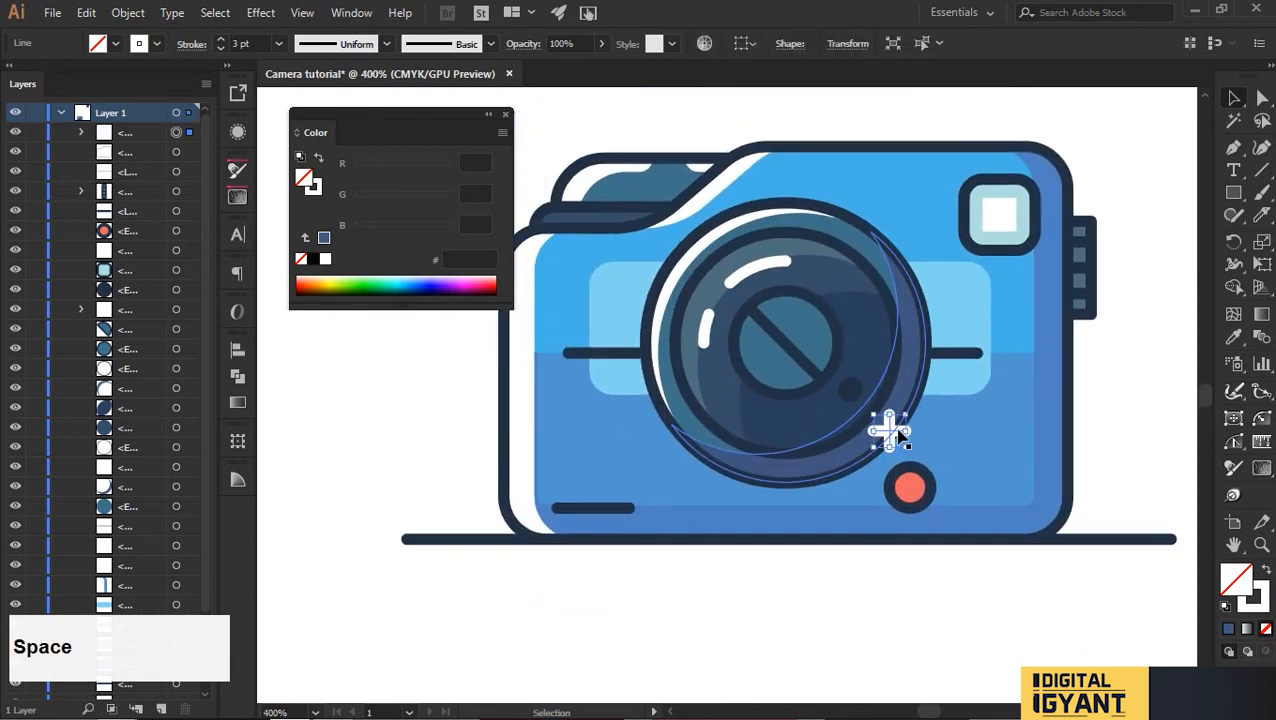
click(131, 15)
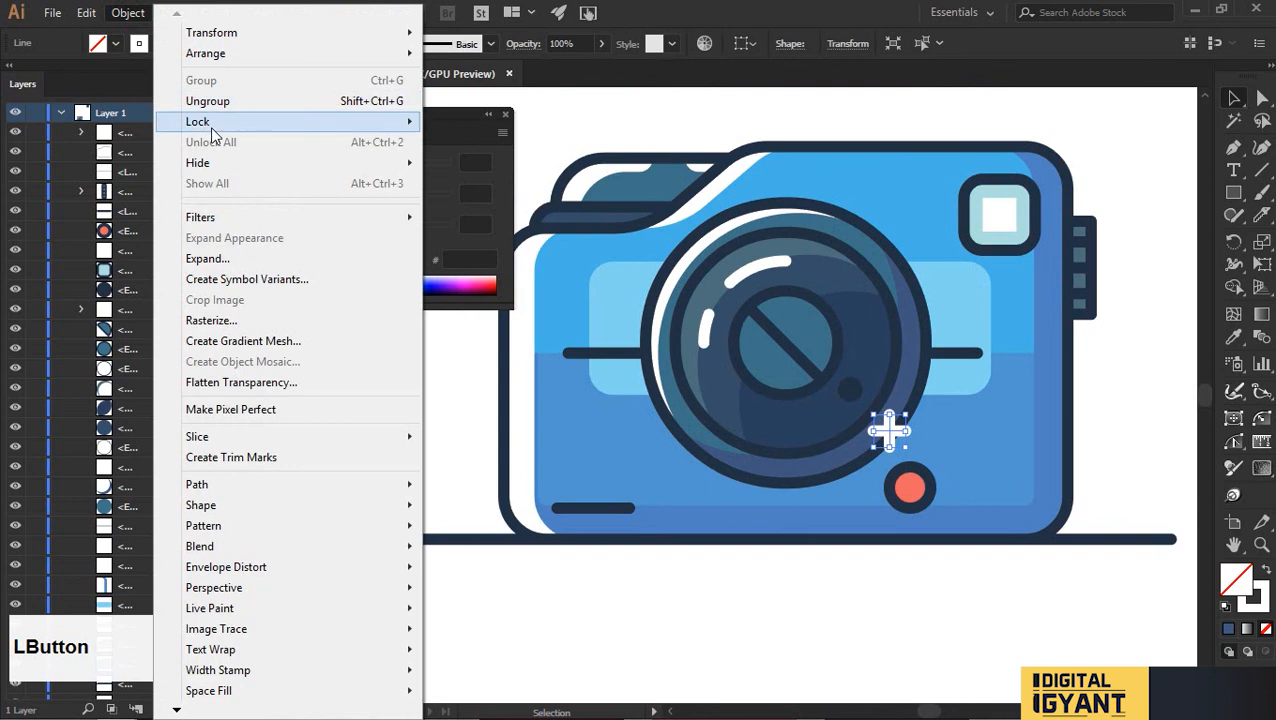
click(699, 106)
click(699, 106)
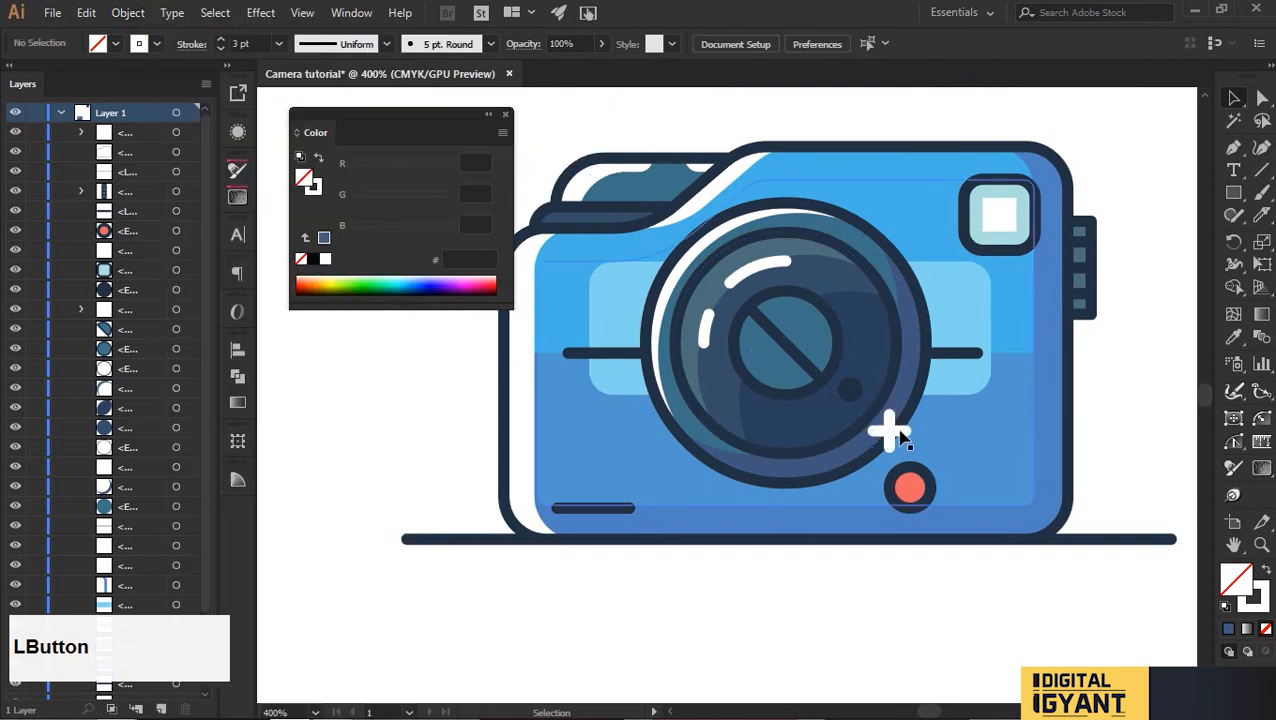
drag(903, 435, 905, 434)
click(1110, 410)
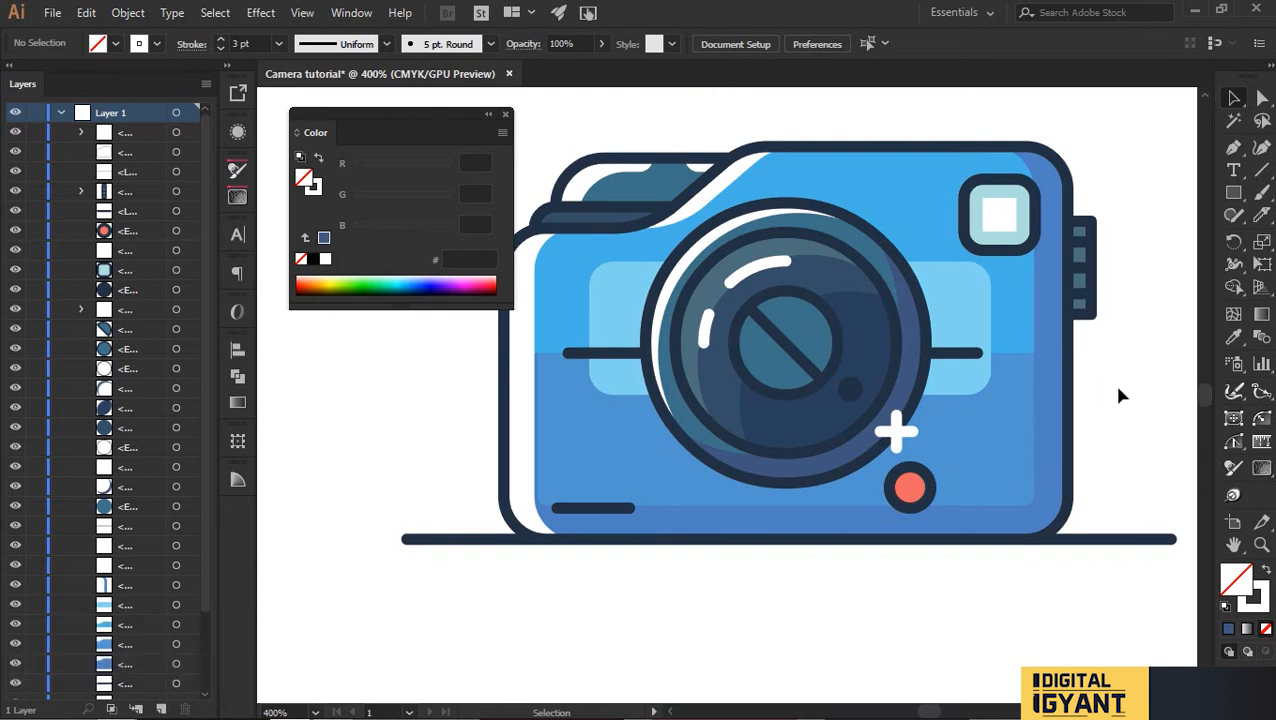
Draw a large square centred on the lens, give it a white fill without a stroke, and send it behind the camera.
drag(1121, 395, 1138, 416)
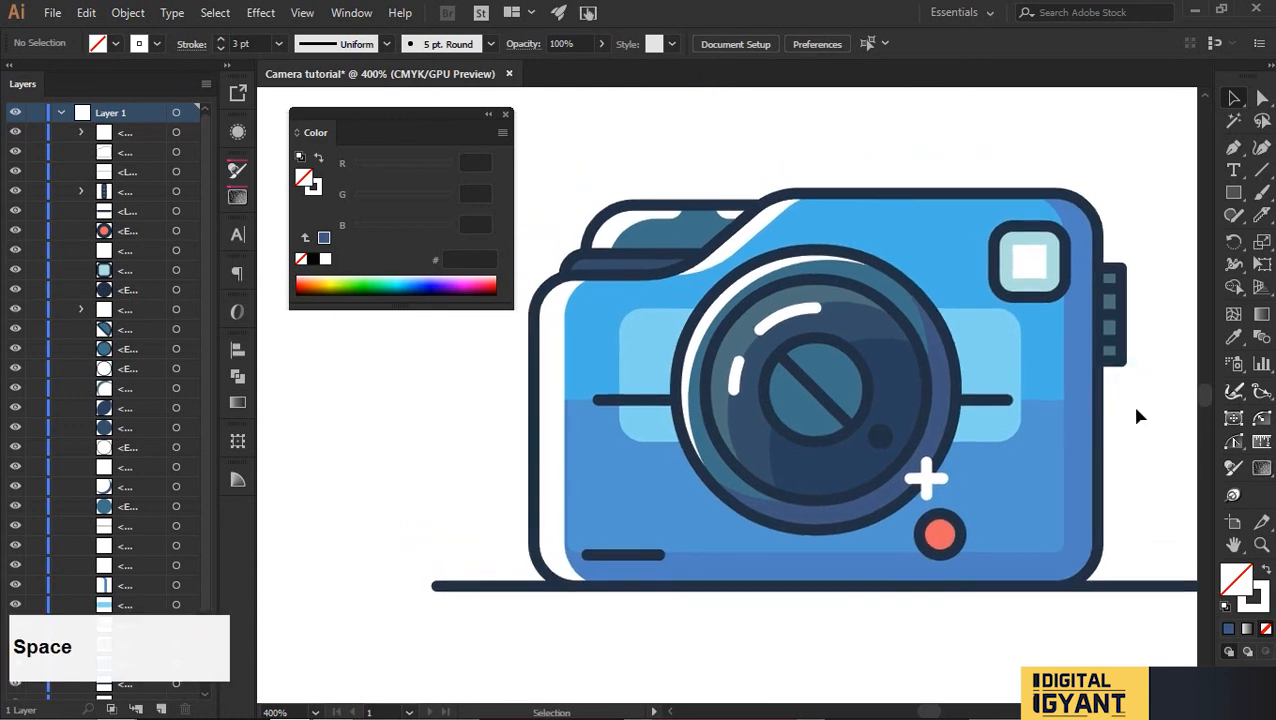
ctrl+alt+click(1121, 455)
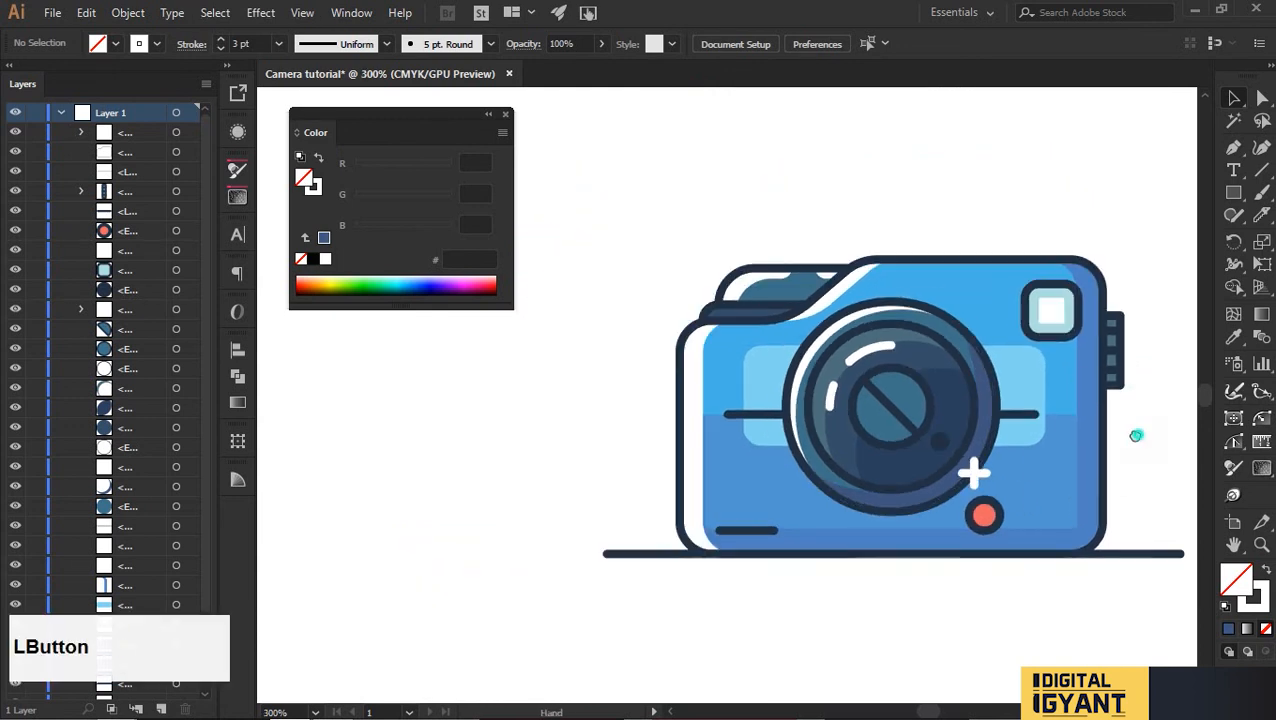
drag(1136, 436, 1025, 447)
key(m)
scroll(872, 203, down, 1)
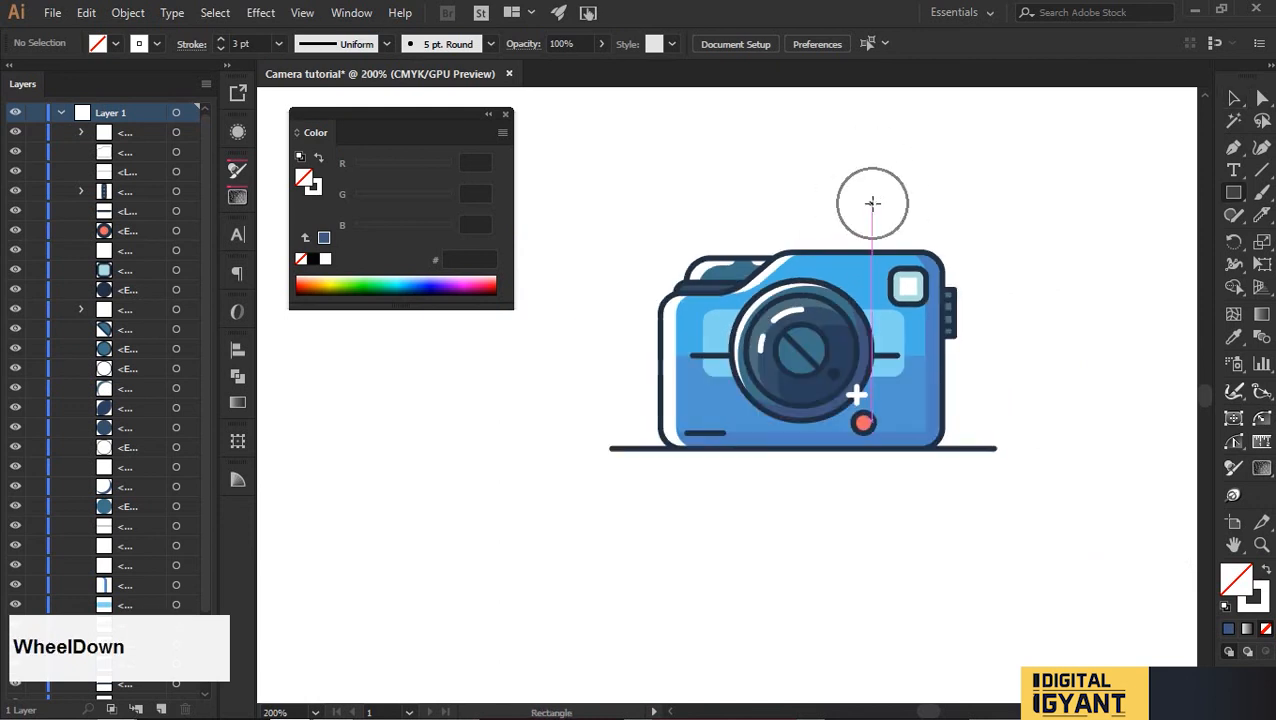
scroll(994, 305, down, 1)
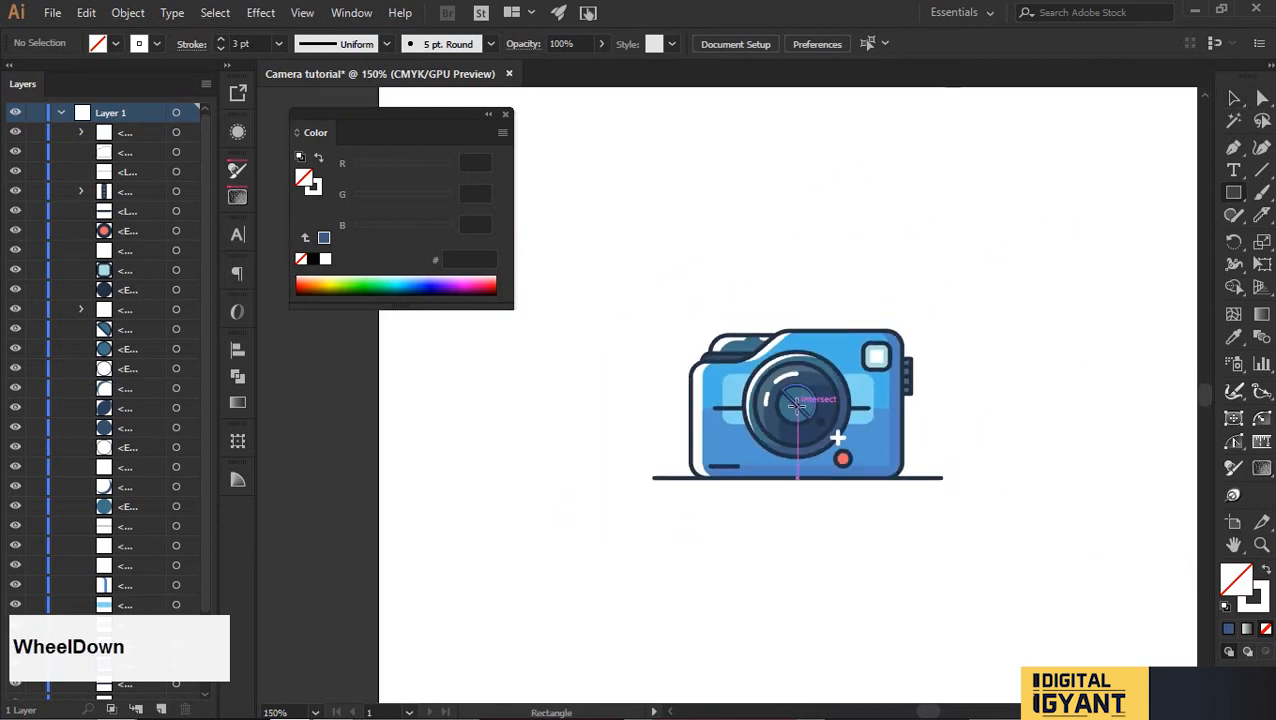
drag(797, 405, 1058, 664)
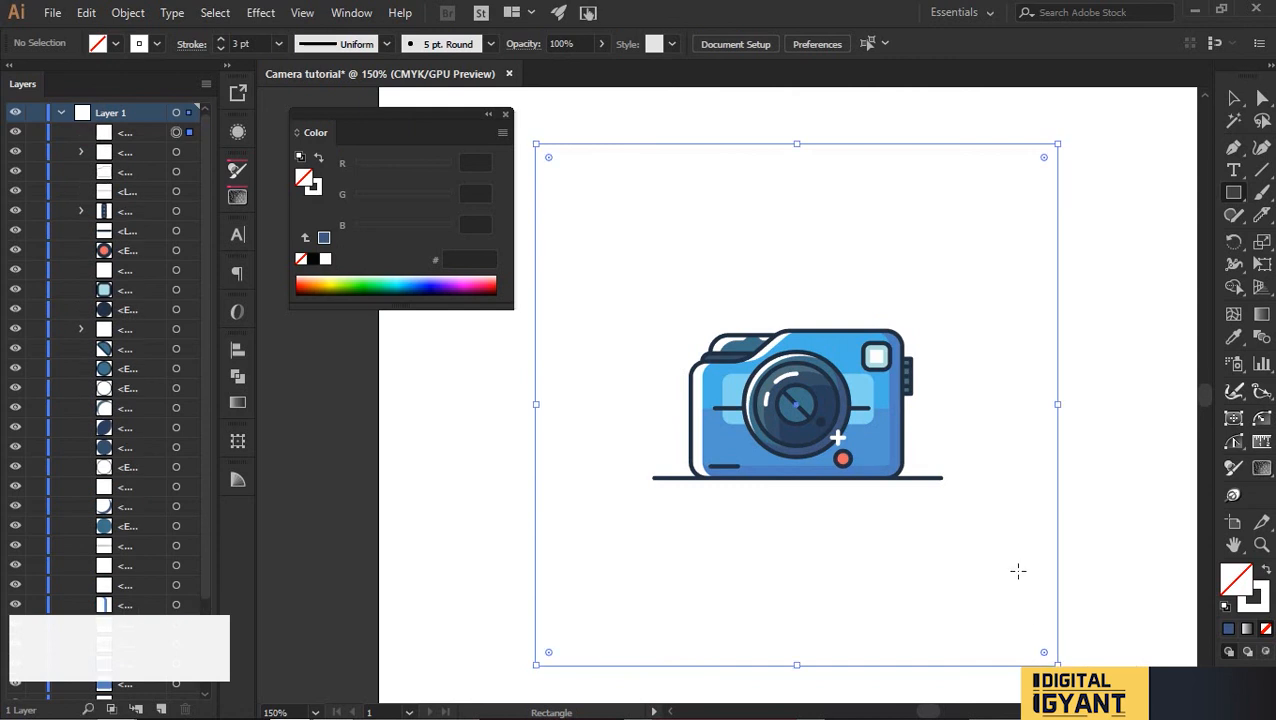
key(v)
key(shift+x)
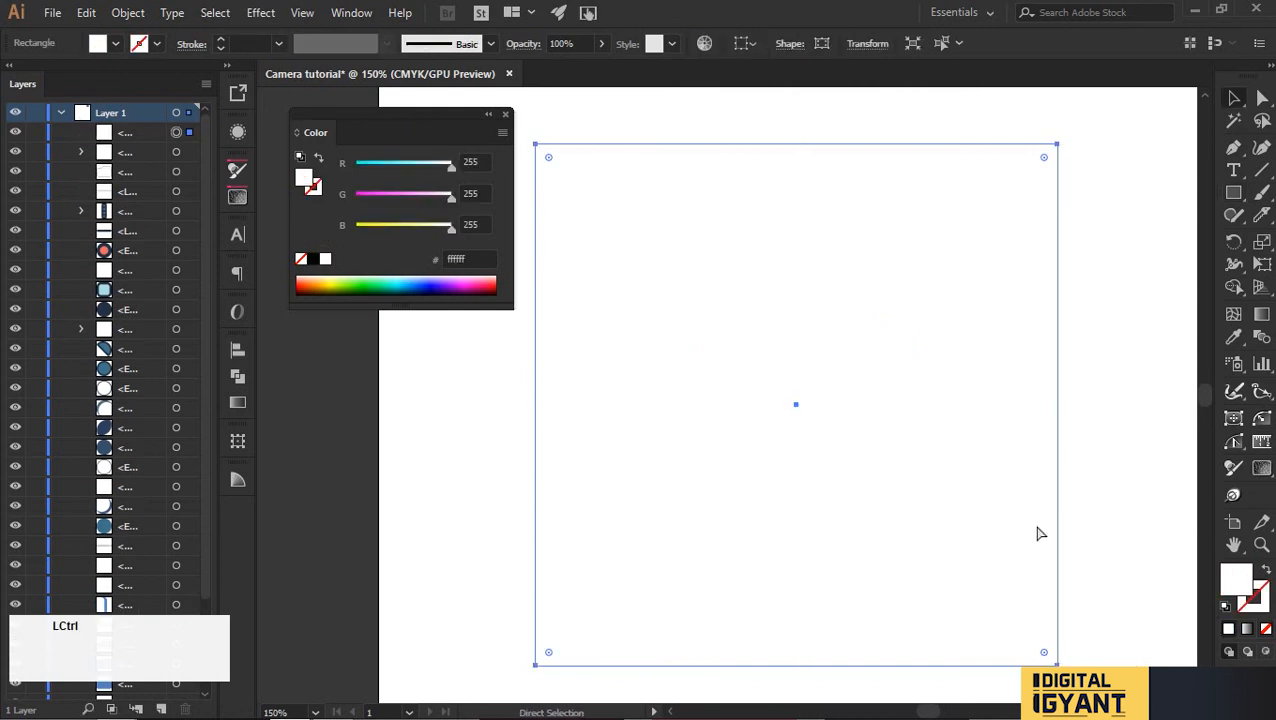
key(ctrl+shift+bracketleft)
Browse the blue palettes on Color Hunt in Firefox and, back in Illustrator, fill the background square with #64c4ed.
key(alt+Tab)
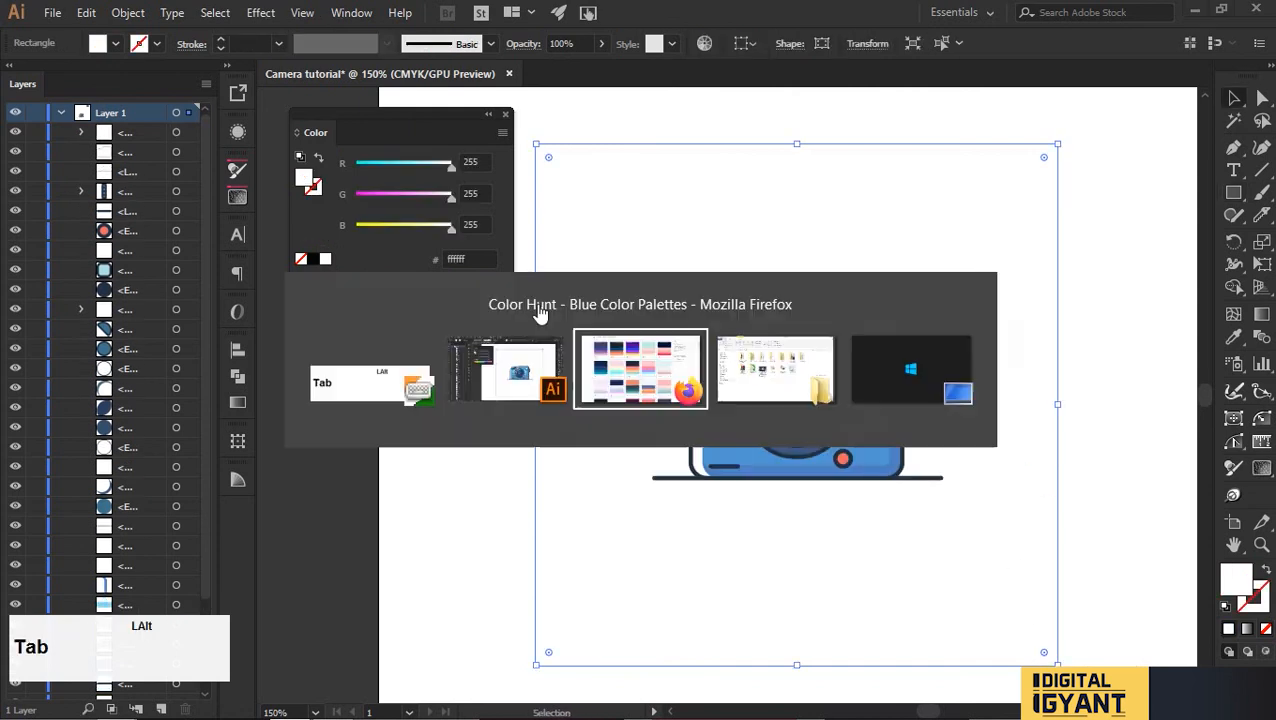
scroll(557, 400, down, 10)
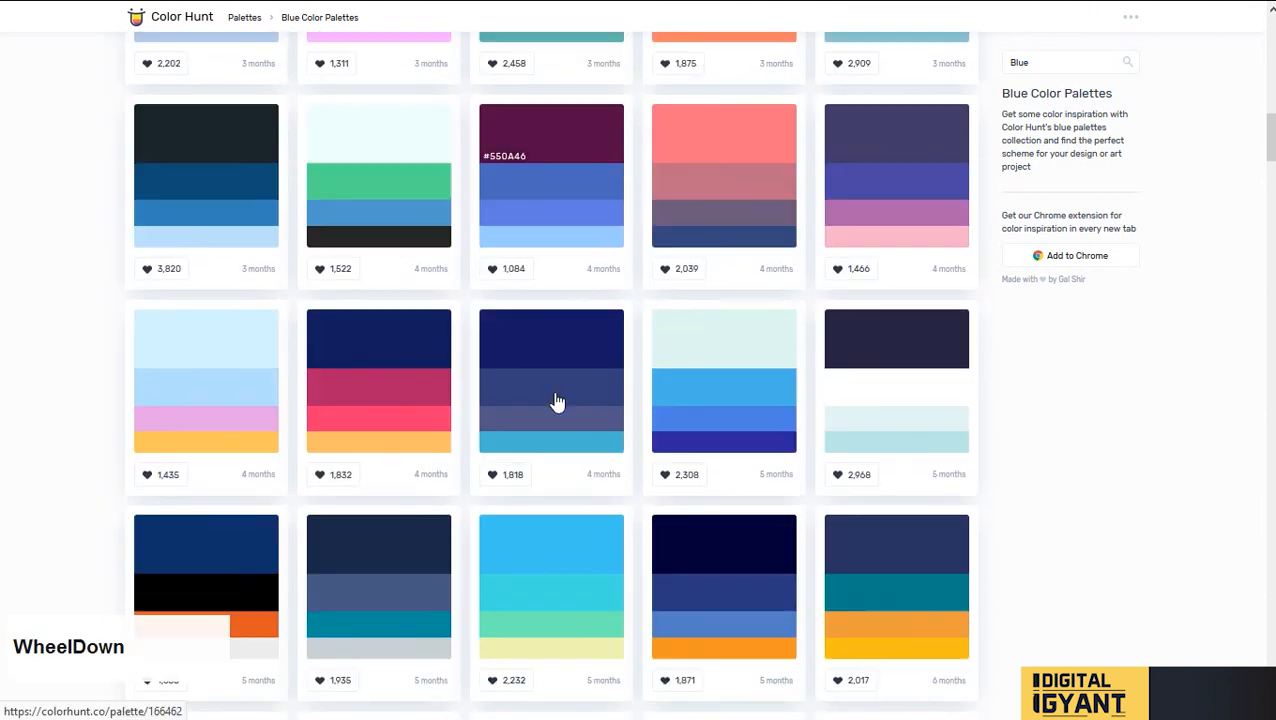
scroll(557, 400, down, 5)
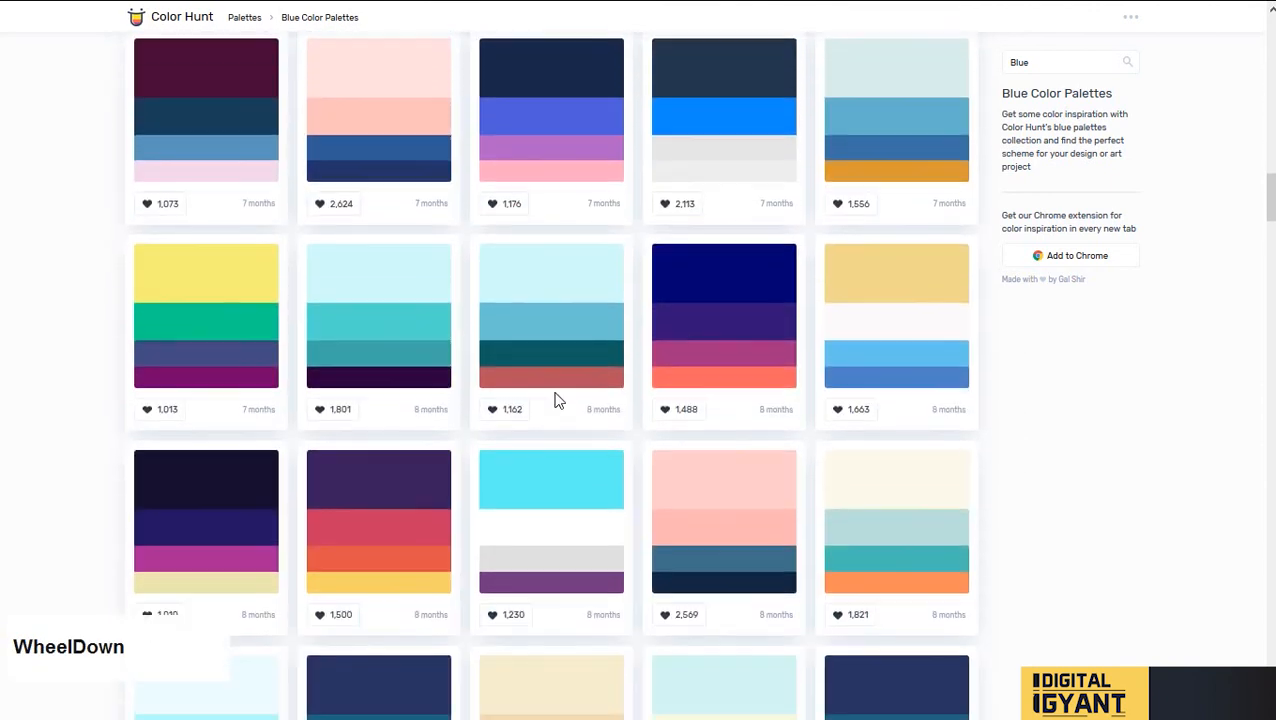
key(alt+Tab)
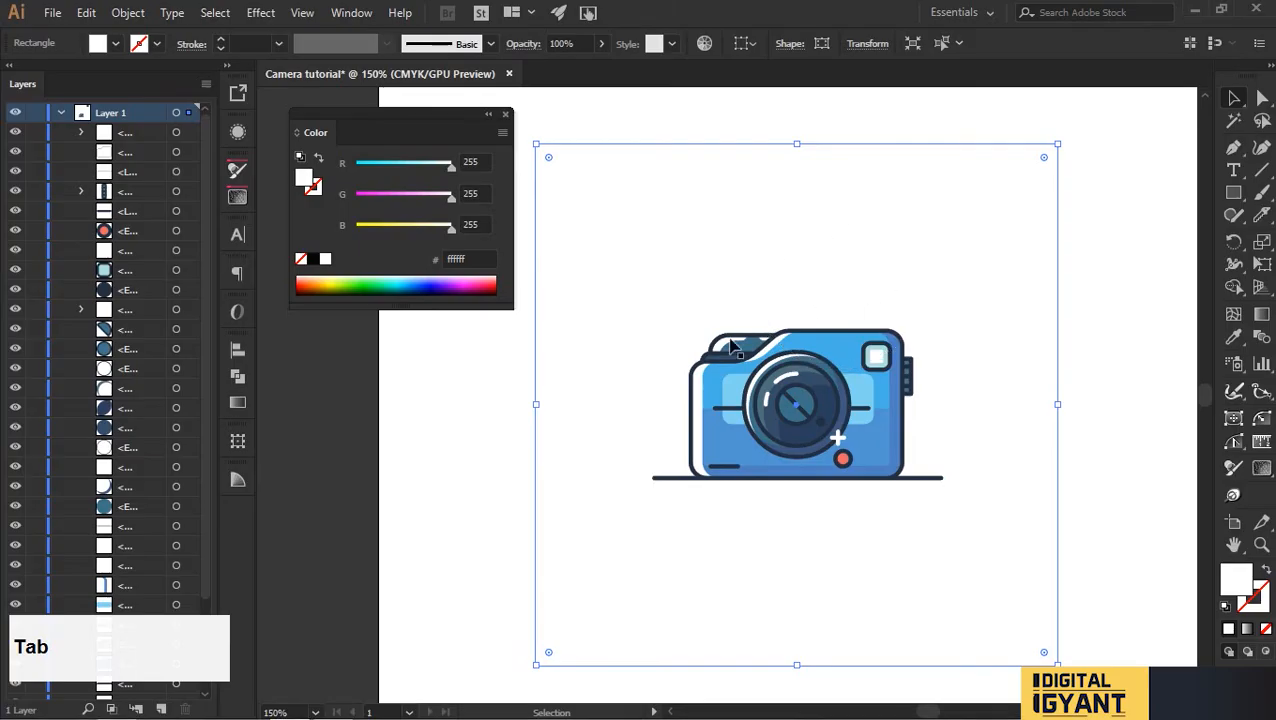
click(470, 259)
text(64c4ed)
key(Return)
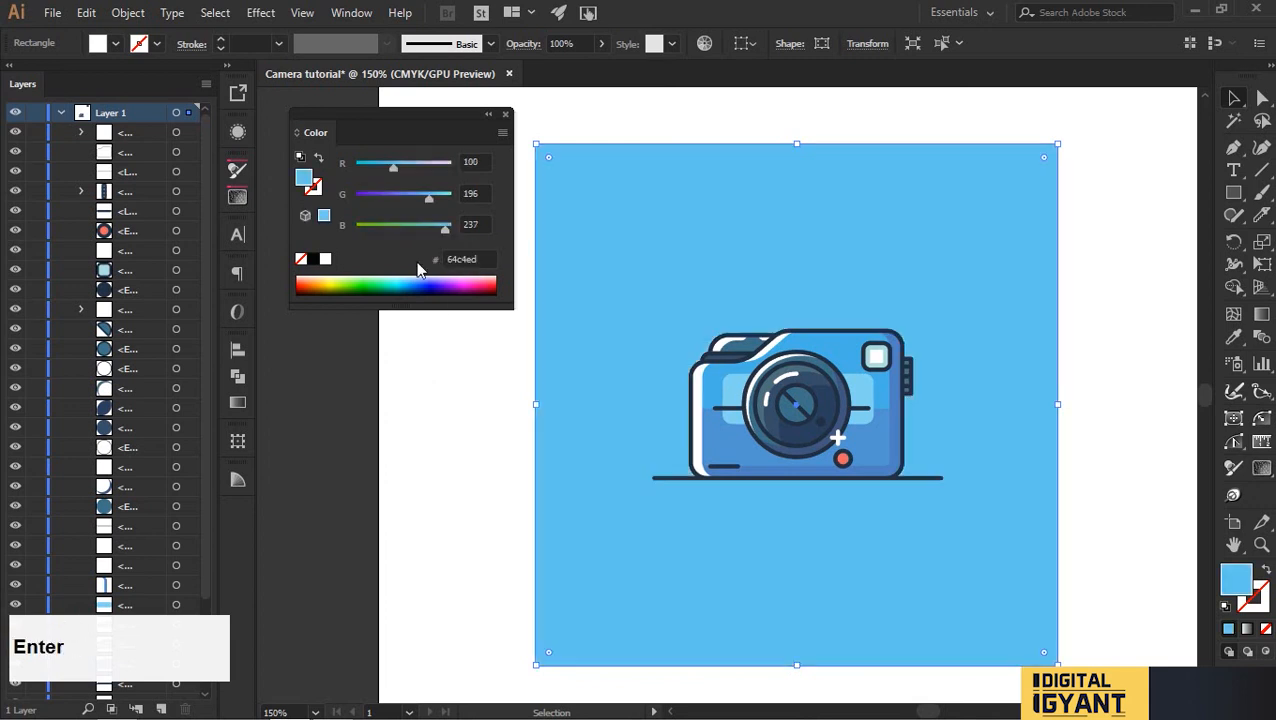
Move the background square slightly upward behind the camera.
click(1119, 281)
drag(1004, 318, 1004, 307)
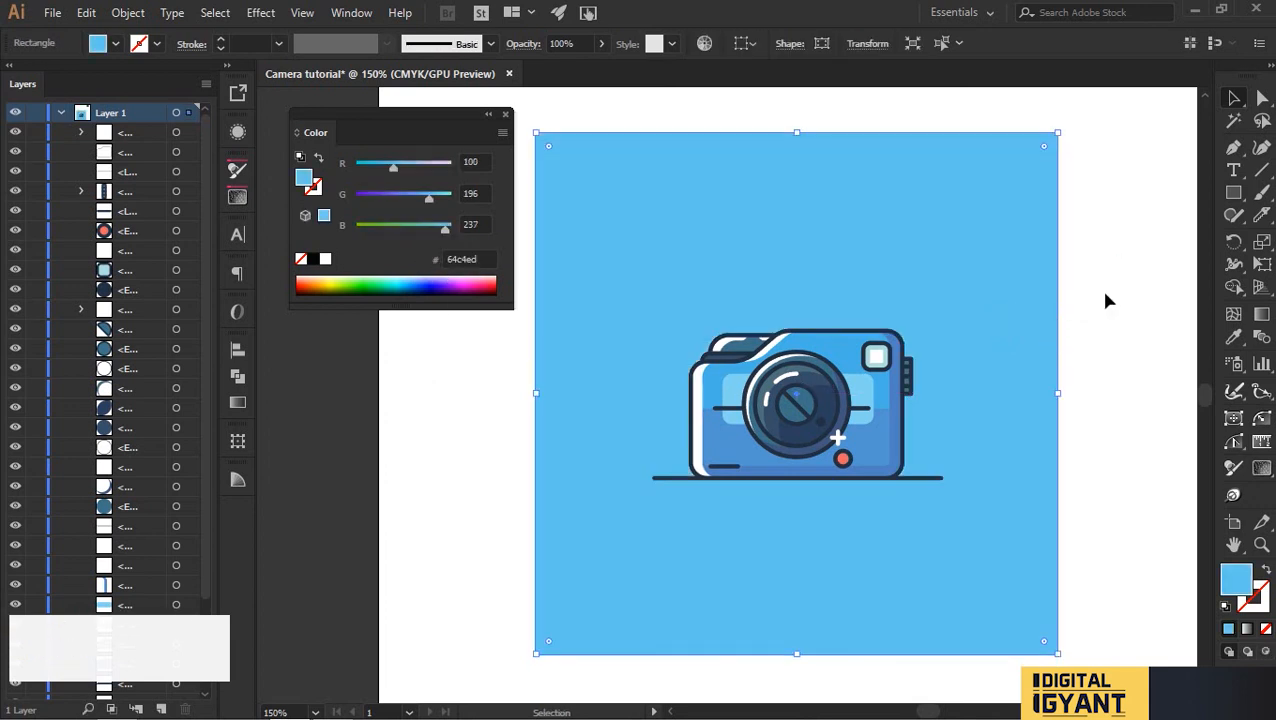
click(1108, 276)
Try the white of the camera body's highlight as the background square's fill.
click(948, 265)
key(i)
shift+click(701, 391)
key(v)
click(1092, 298)
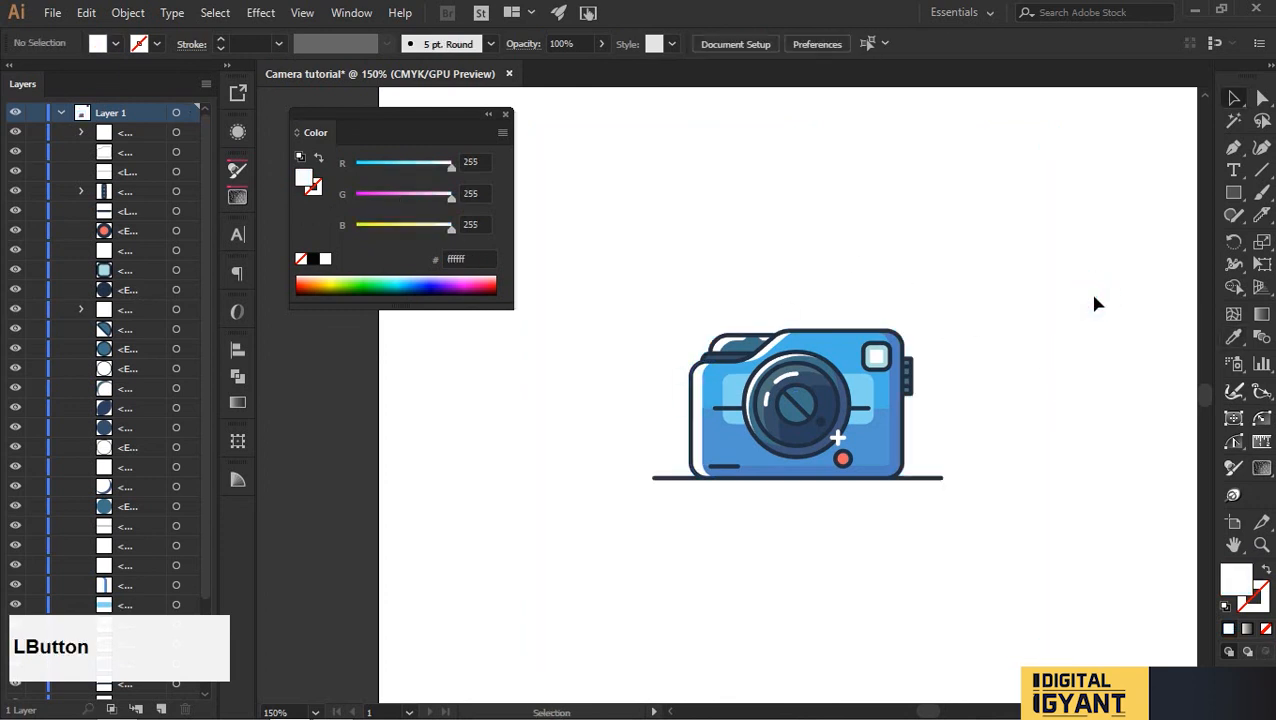
Try the camera body's light blue #47b2e5 and shadow blue #5181c2 as the background square's fill.
click(996, 298)
key(i)
shift+click(880, 395)
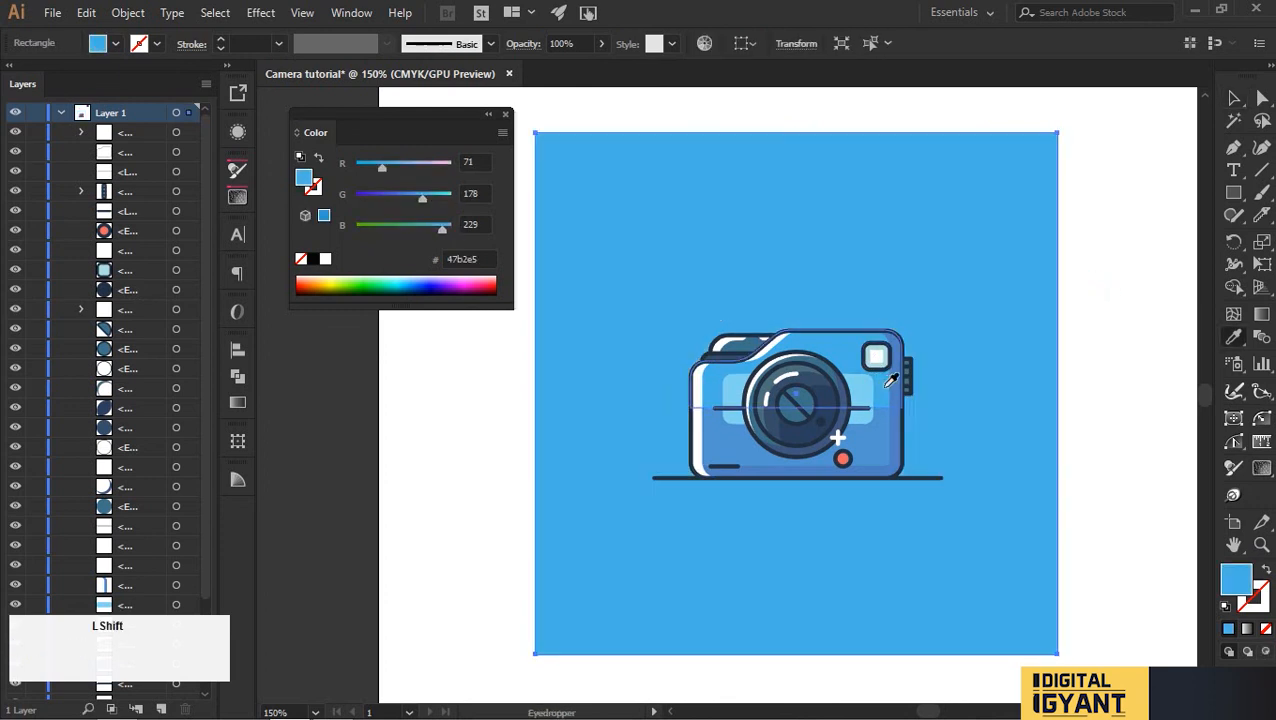
shift+click(897, 431)
shift+click(898, 432)
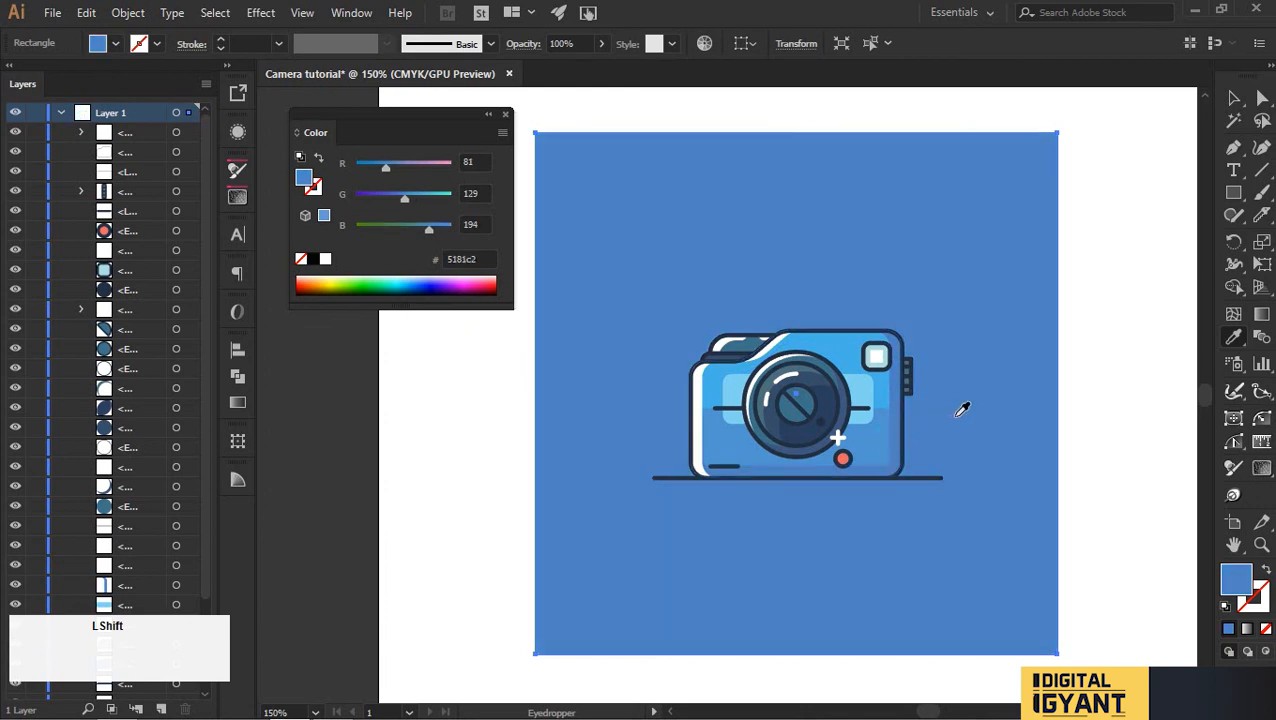
Try the lens's dark blue #374e68 and teal #417189 as the background square's fill.
scroll(808, 430, up, 2)
shift+click(808, 432)
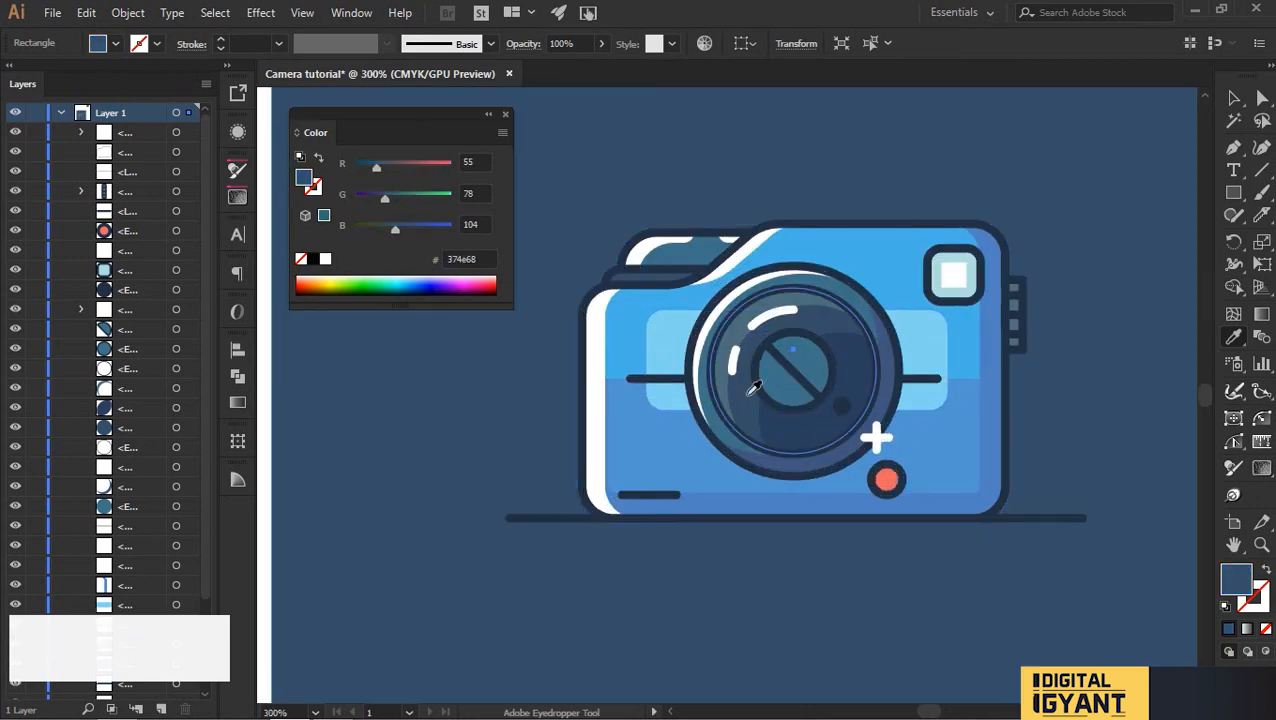
scroll(769, 381, down, 2)
scroll(769, 388, up, 2)
shift+click(837, 302)
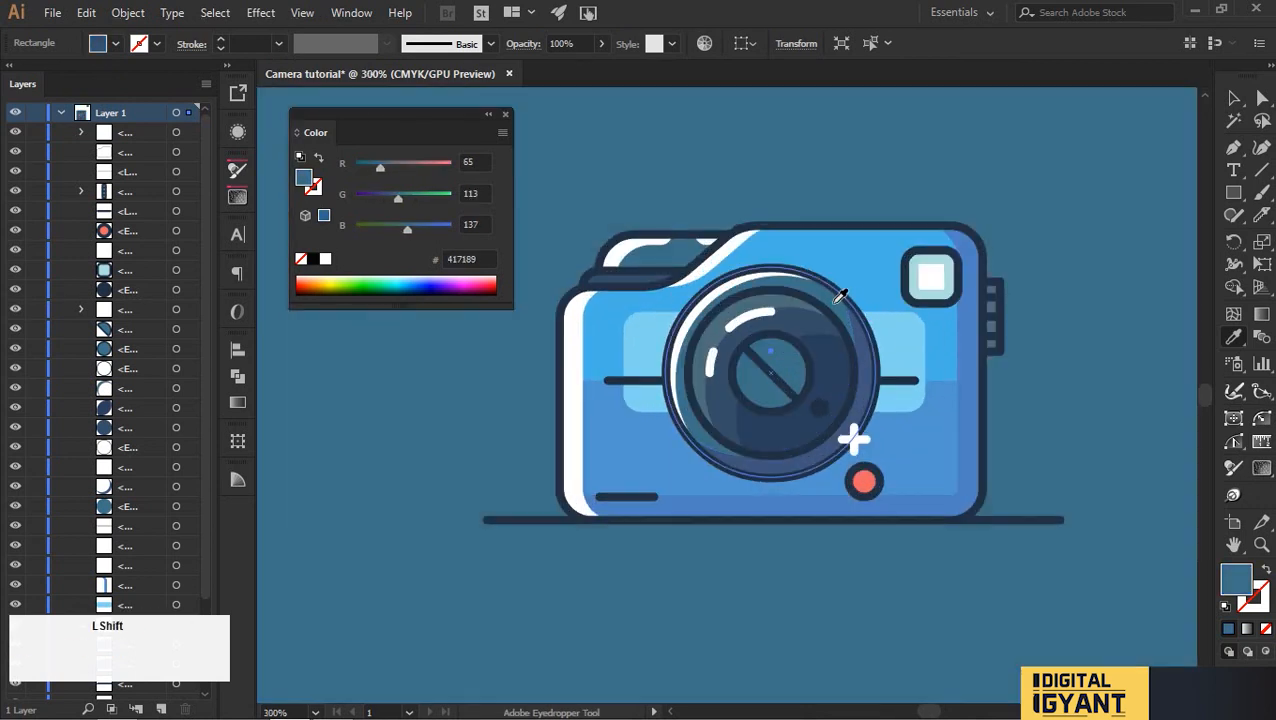
shift+click(820, 351)
shift+click(807, 322)
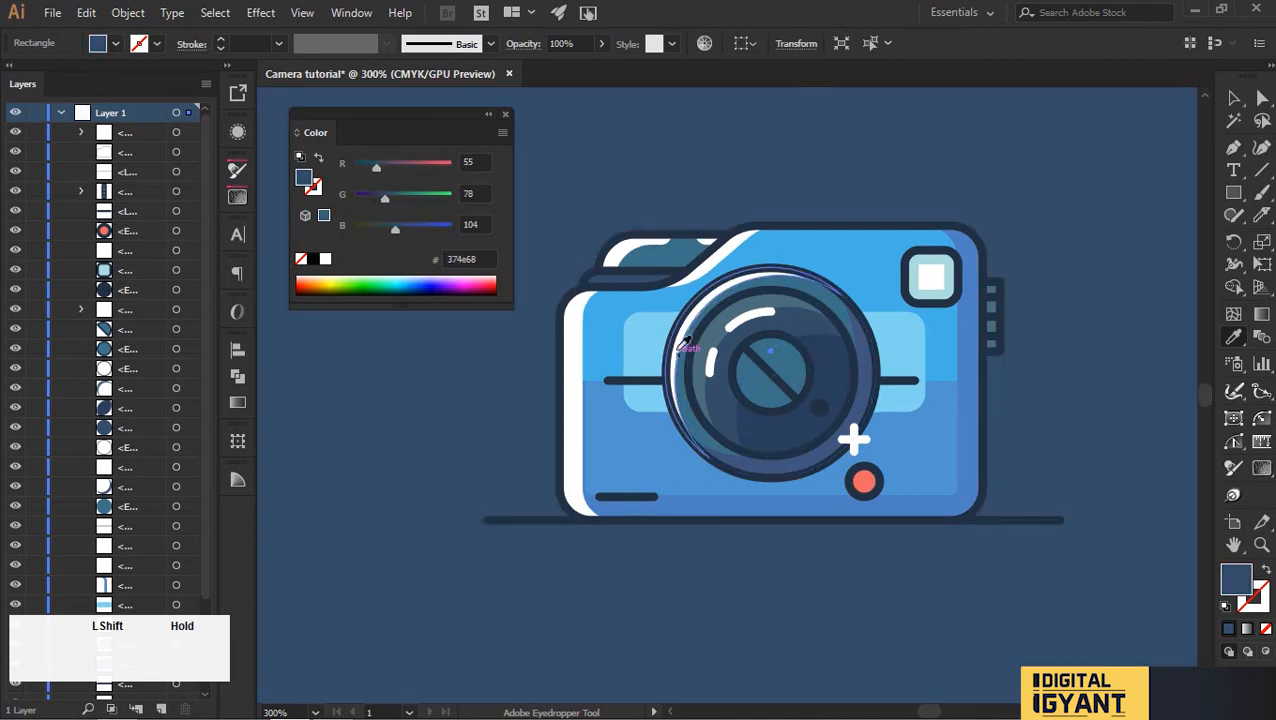
Fill the background square with the pale blue #83d4ef sampled from the panel behind the lens.
shift+click(900, 395)
scroll(1050, 300, down, 1)
key(v)
click(1110, 338)
scroll(1110, 338, down, 1)
drag(1110, 336, 1071, 366)
click(1000, 387)
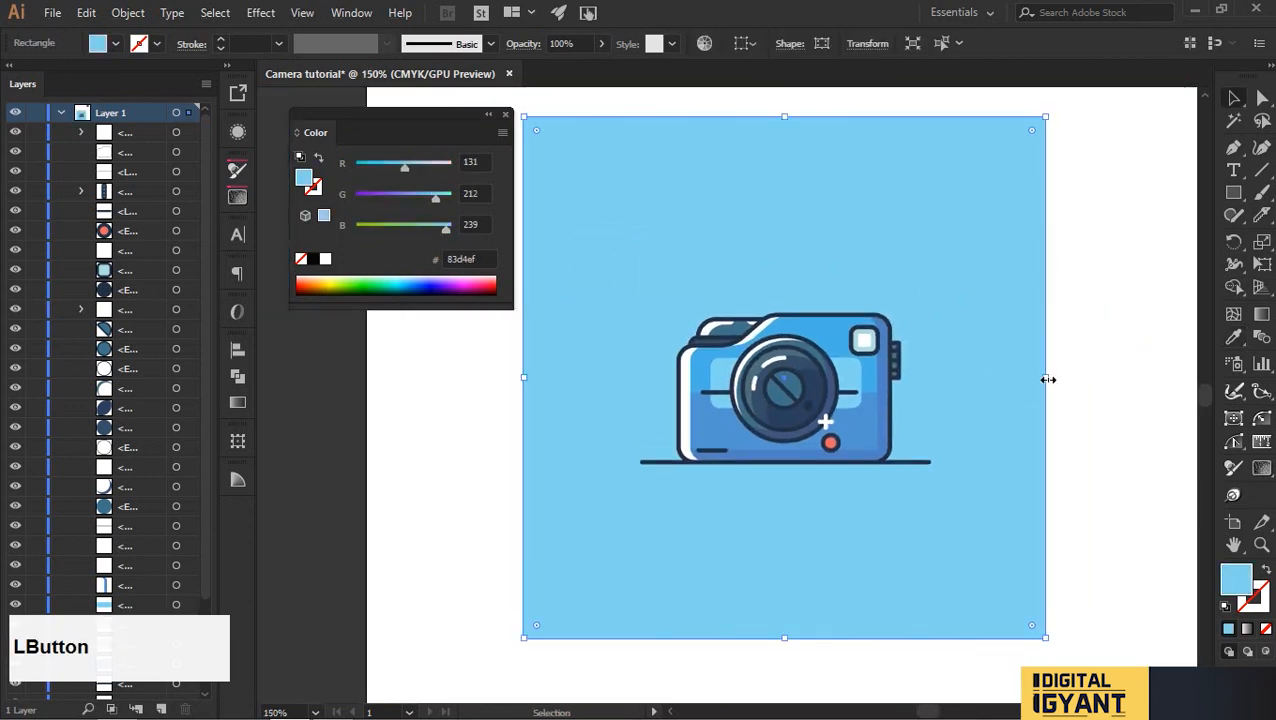
click(1106, 363)
Shorten the ground line evenly from both ends so it extends only slightly beyond the camera.
click(929, 462)
scroll(915, 472, up, 3)
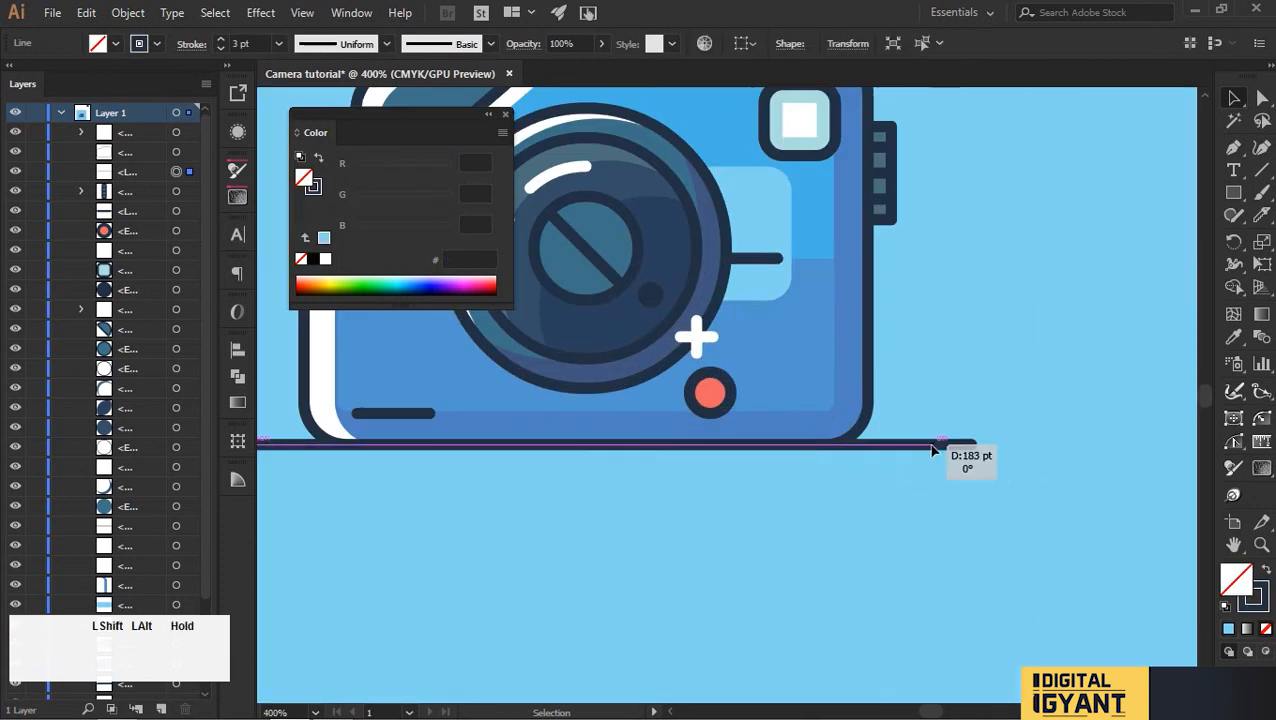
drag(913, 450, 913, 448)
scroll(872, 447, down, 2)
click(1150, 373)
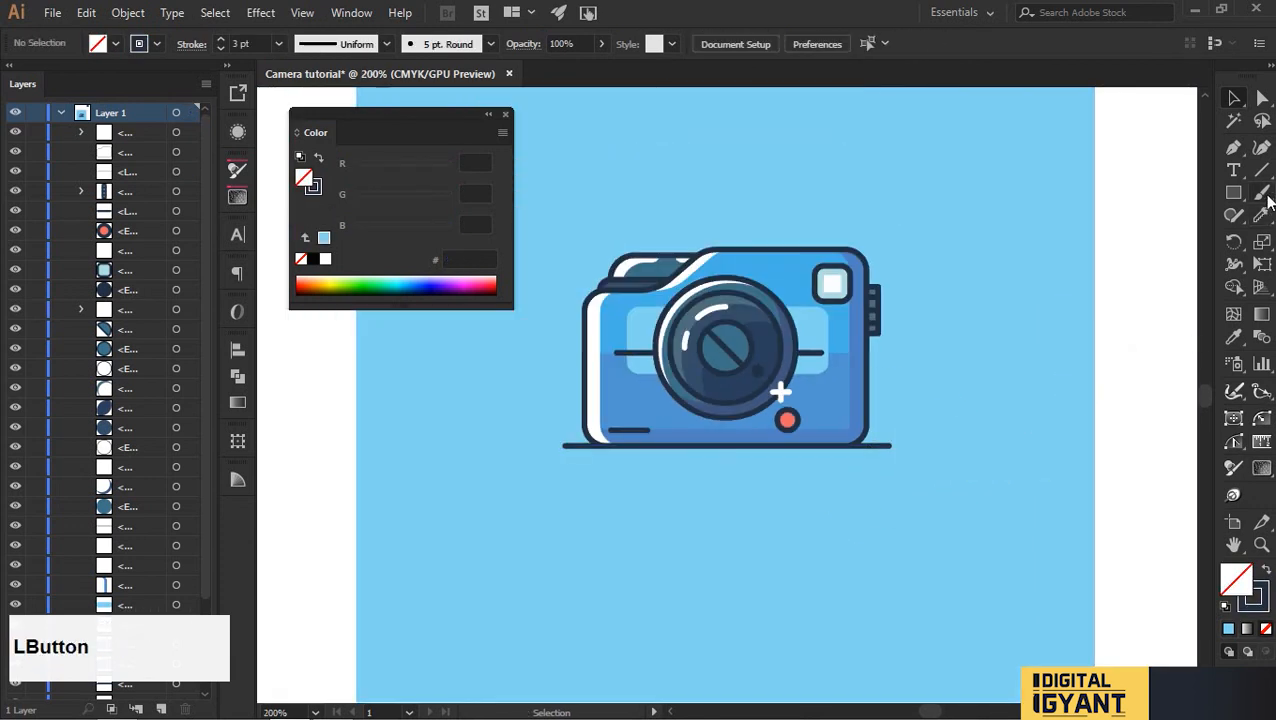
Draw a short horizontal line below the ground line and a tiny dash just beyond the ground line's right end.
drag(688, 476, 754, 475)
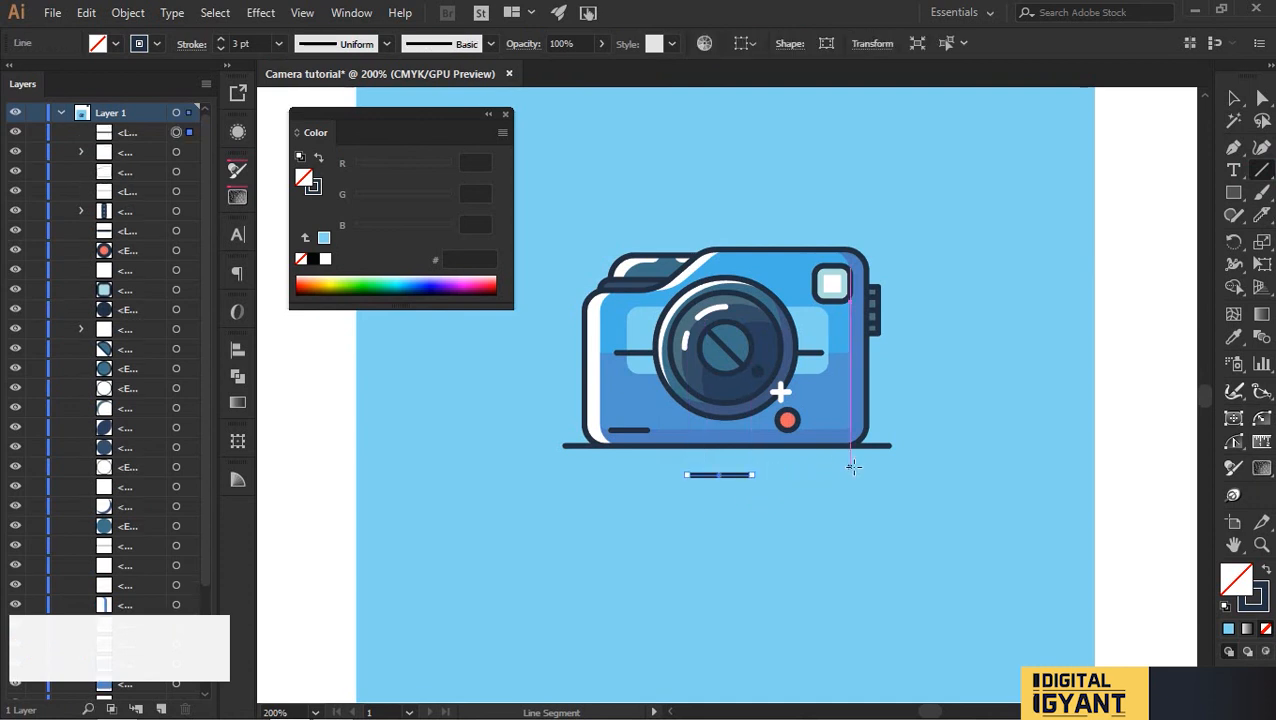
drag(929, 446, 929, 446)
key(v)
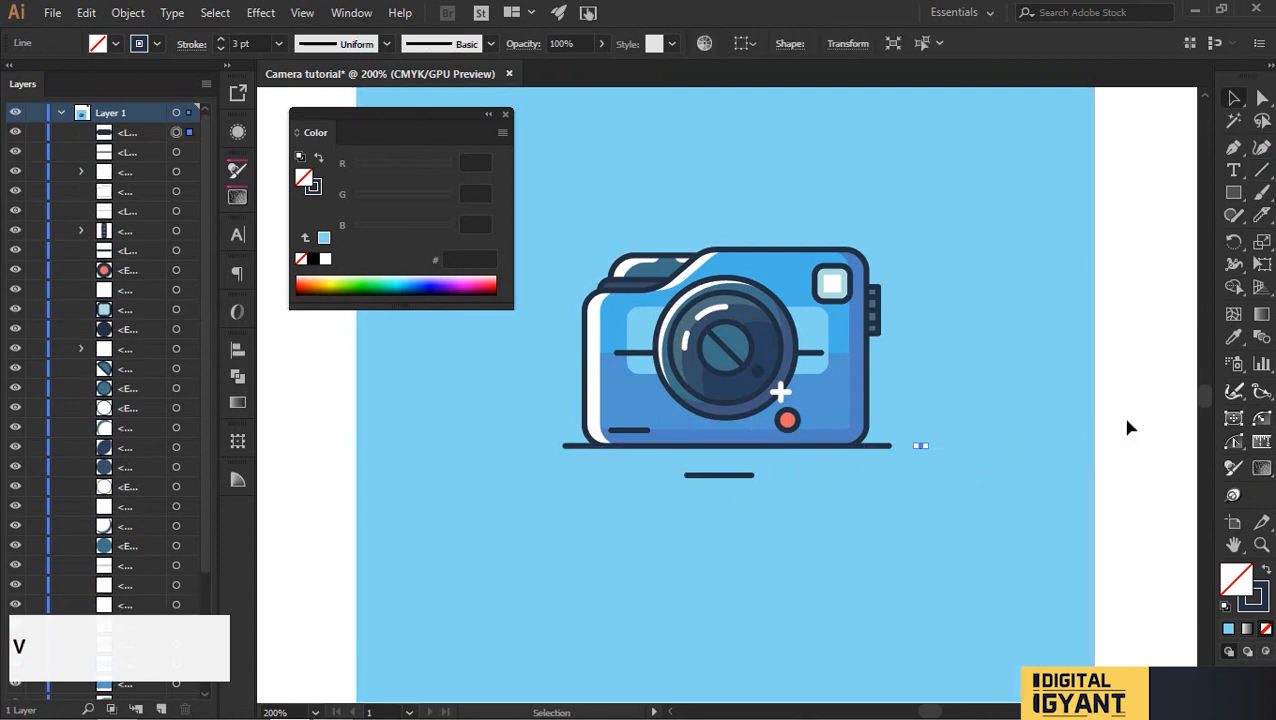